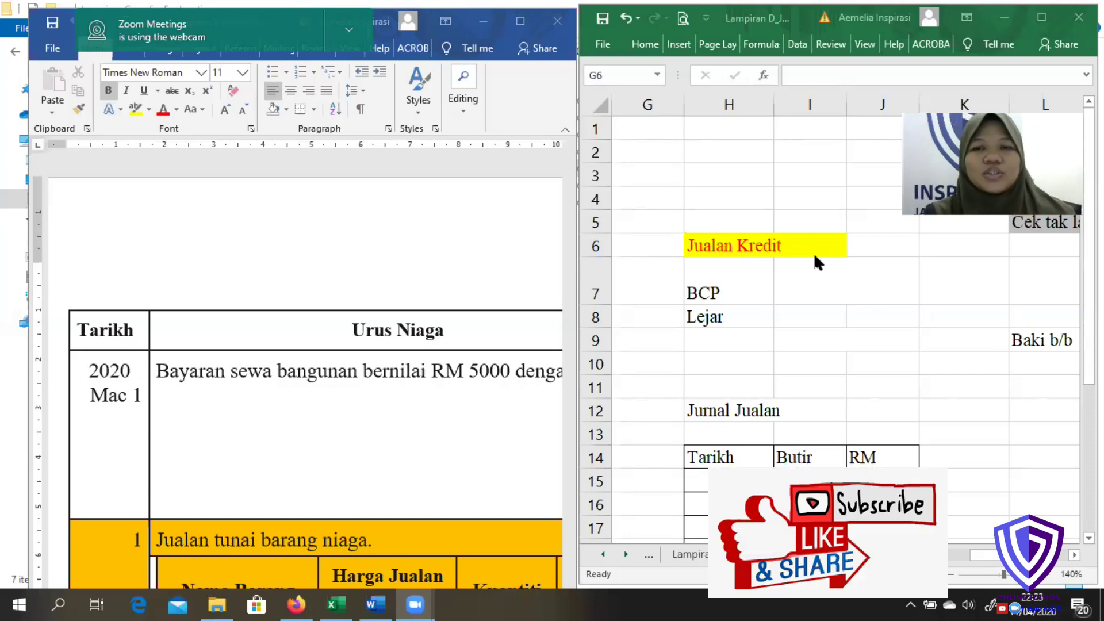
- Enter "Junral Jualan" in cell I7 beside BCP under Jualan Kredit and set the cell's font colour to black
{"action": "key", "text": "alt+Tab"}
{"action": "left_click", "coordinate": [740, 292]}
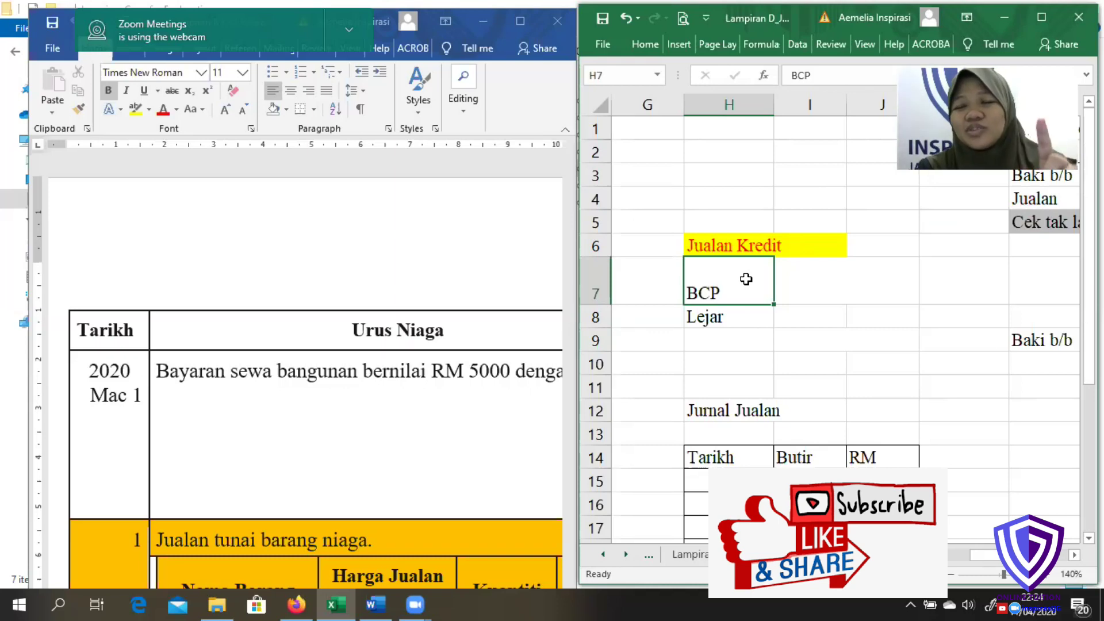
{"action": "left_click", "coordinate": [800, 279]}
{"action": "type", "text": "Junral"}
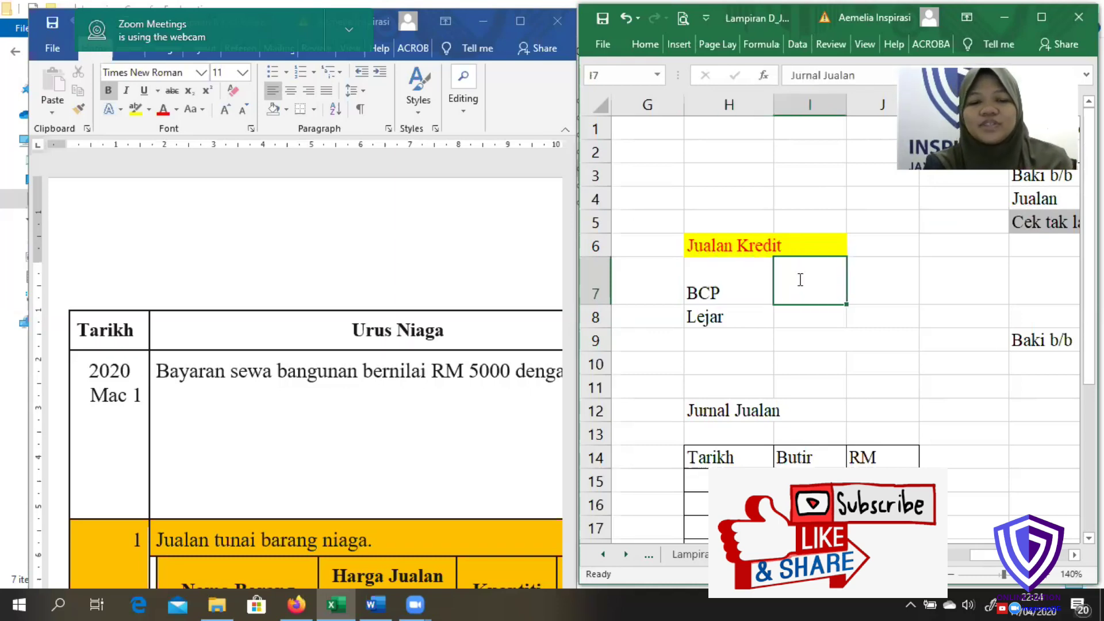
{"action": "type", "text": " Jualan"}
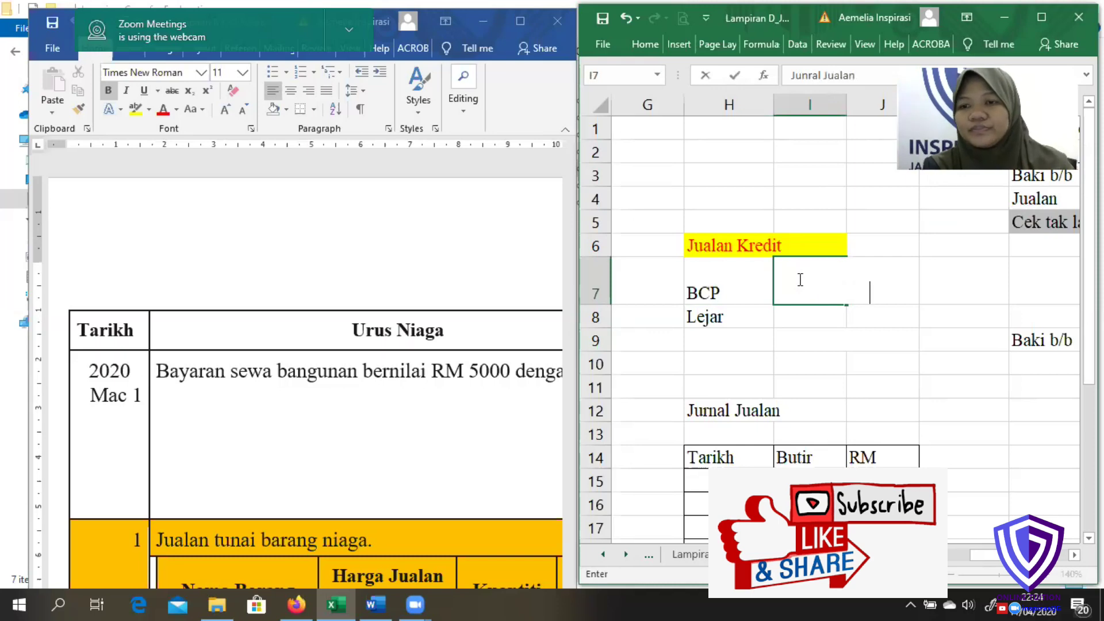
{"action": "key", "text": "ctrl+Return"}
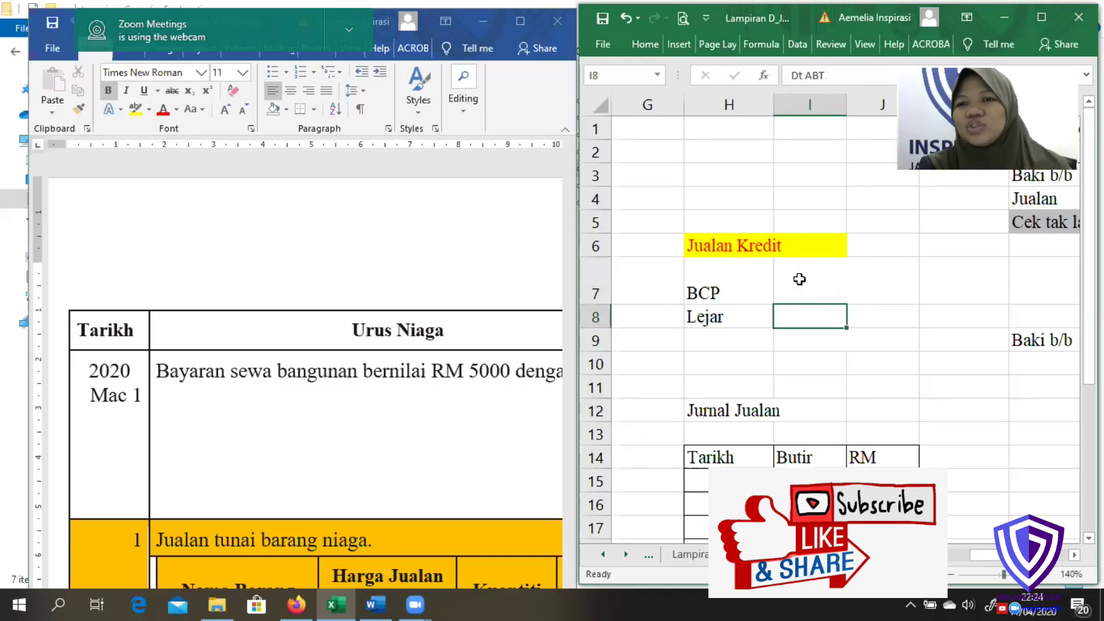
{"action": "left_click", "coordinate": [653, 46]}
{"action": "left_click", "coordinate": [685, 100]}
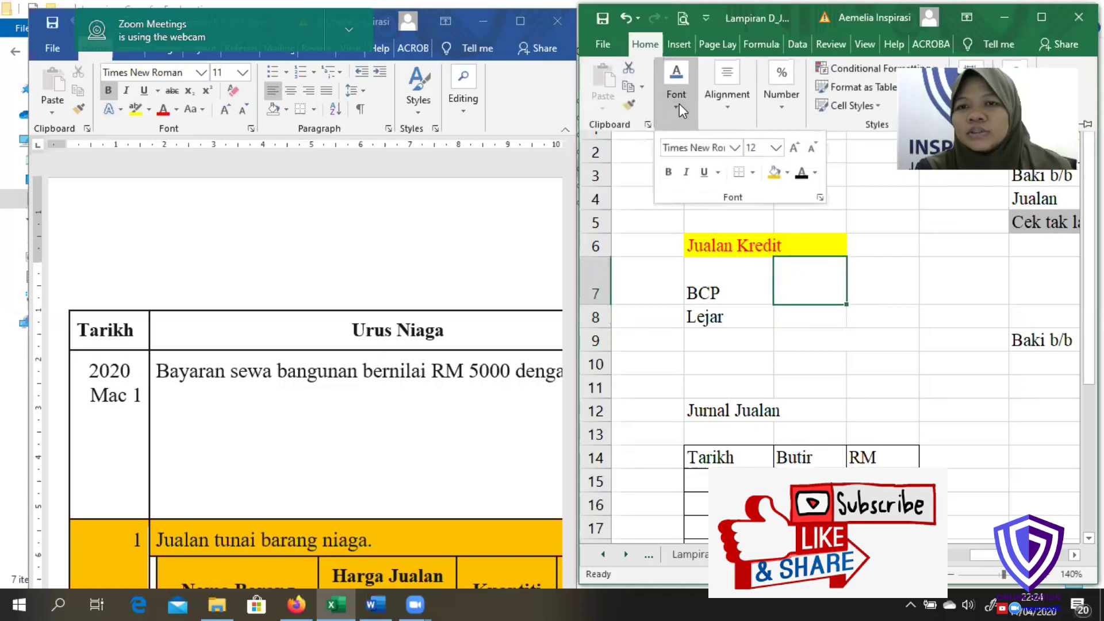
{"action": "left_click", "coordinate": [802, 172]}
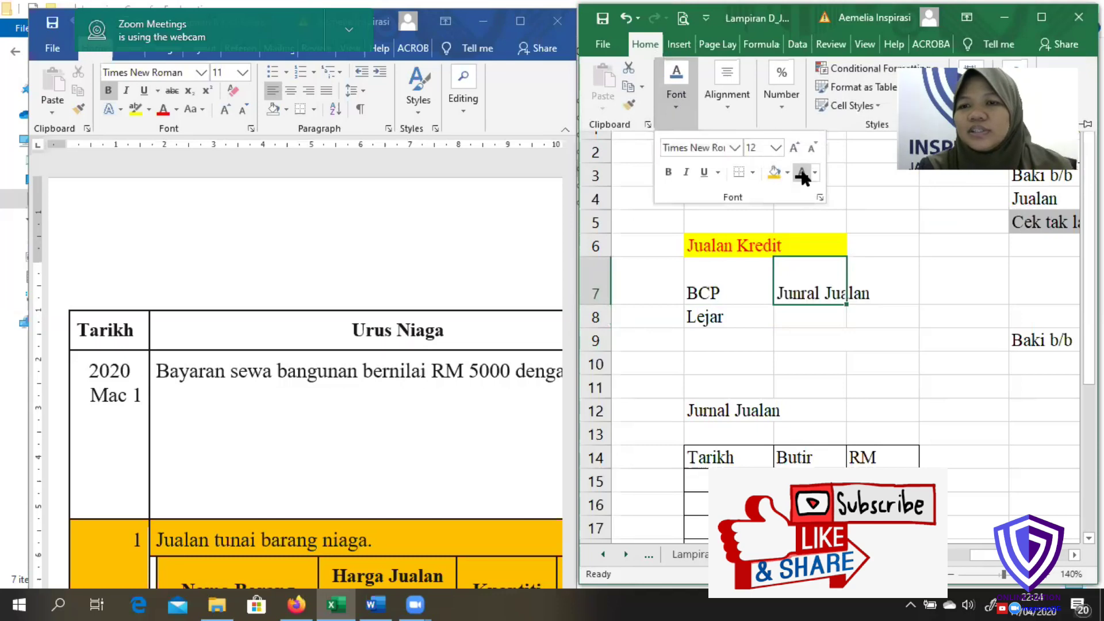
- Correct the spelling of the entry in cell I7 to "Jurnal Jualan"
{"action": "left_click", "coordinate": [811, 293]}
{"action": "double_click", "coordinate": [810, 292]}
{"action": "key", "text": "BackSpace"}
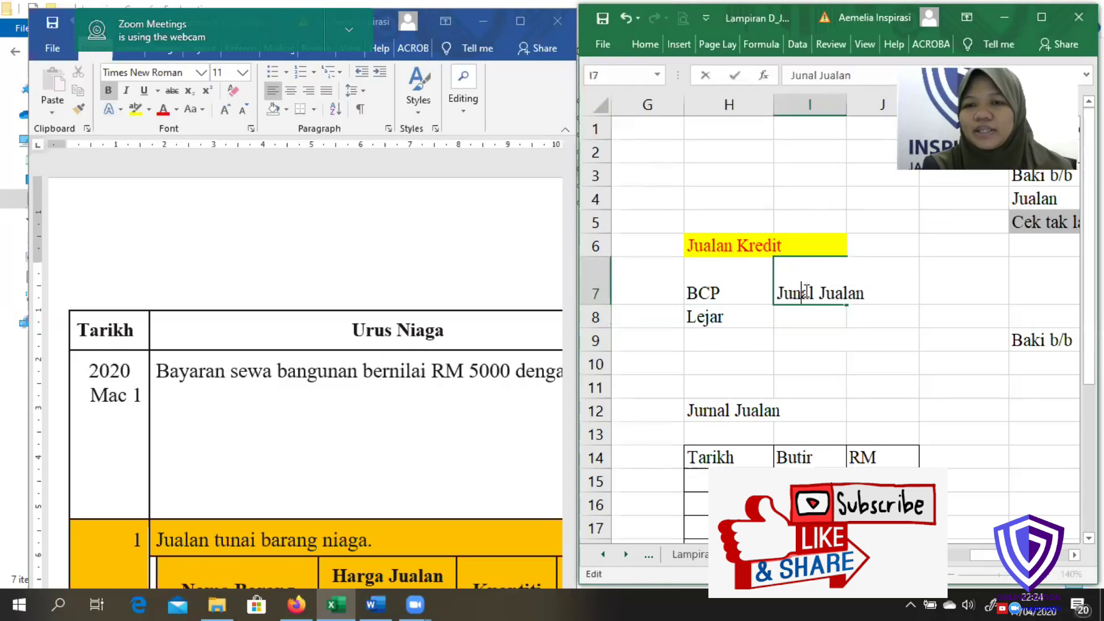
{"action": "type", "text": "r"}
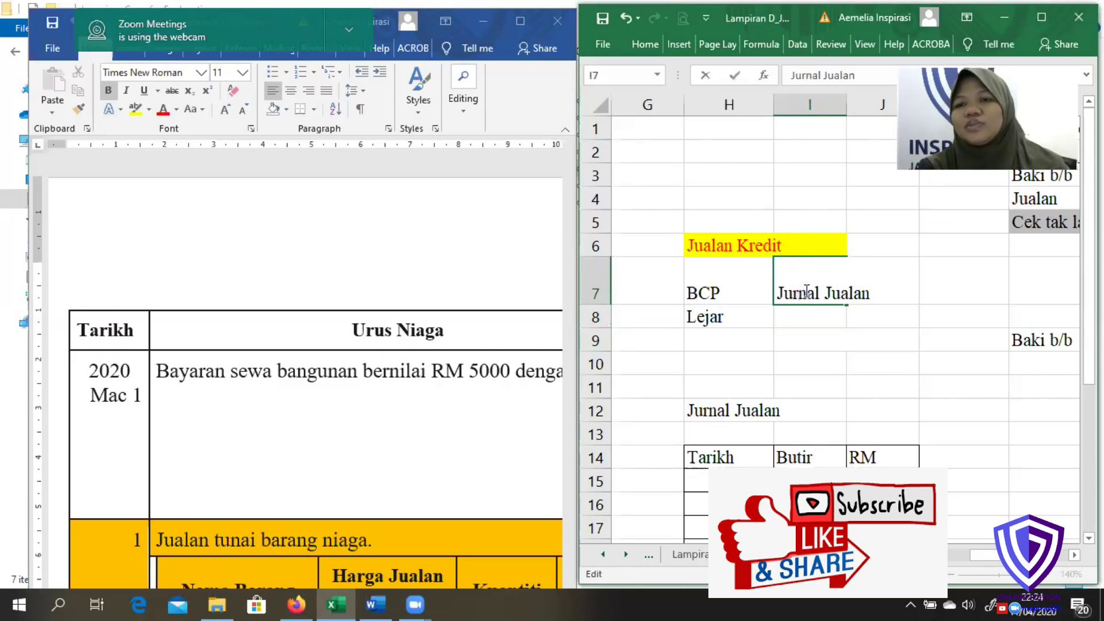
{"action": "key", "text": "Return"}
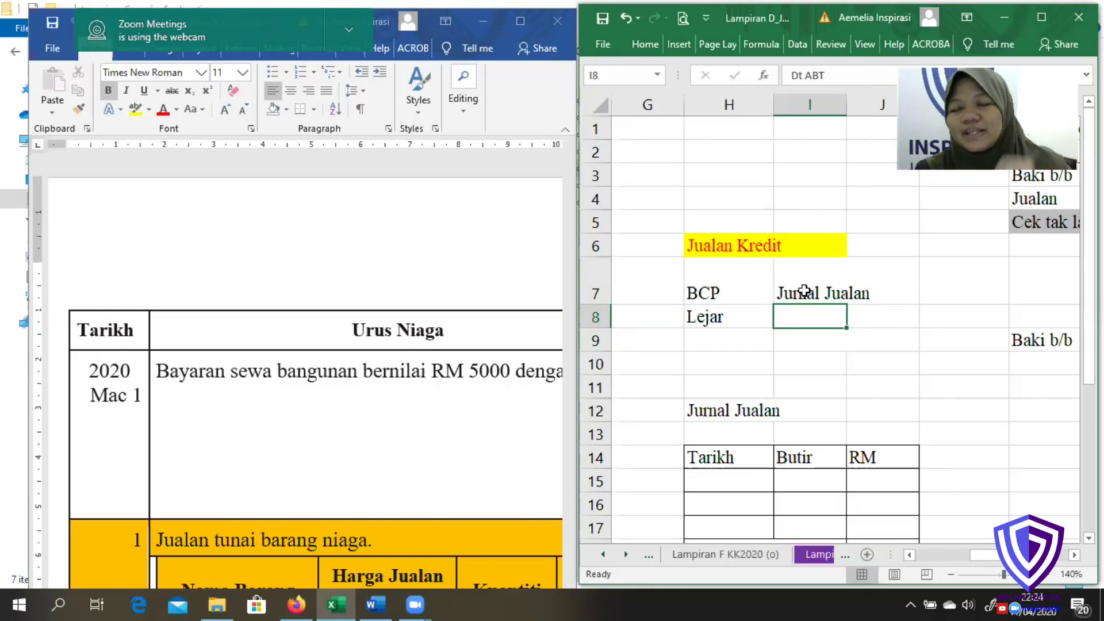
- Set the font colour of cells I8:I9 beside Lejar in the Jualan Kredit section to black
{"action": "left_click_drag", "start_coordinate": [1089, 259], "coordinate": [1089, 295]}
{"action": "left_click_drag", "start_coordinate": [745, 414], "coordinate": [857, 496]}
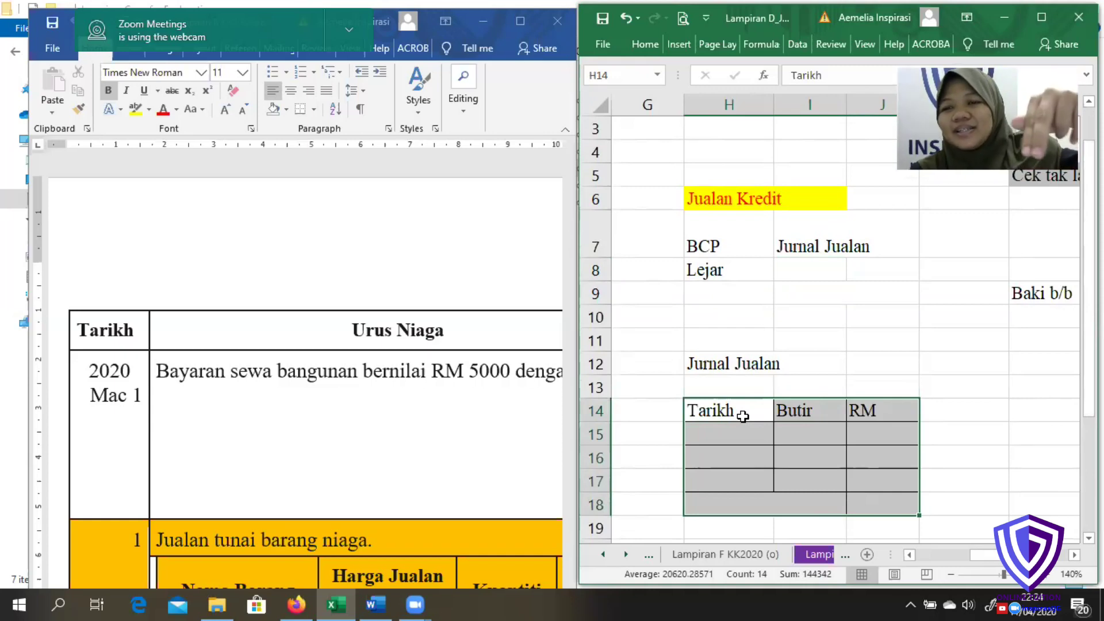
{"action": "left_click", "coordinate": [798, 426]}
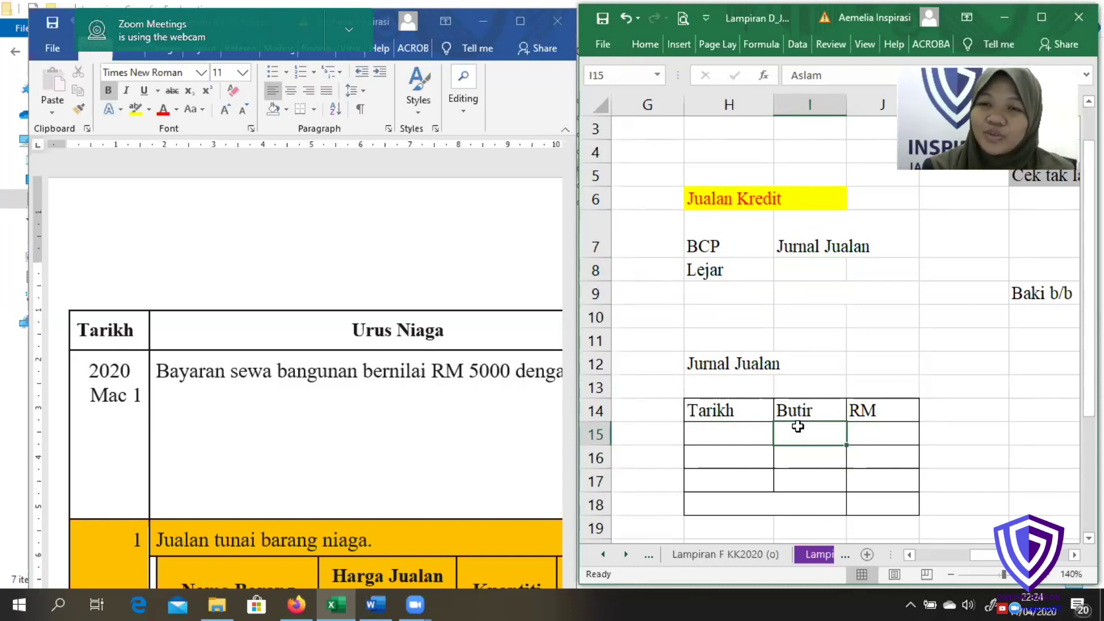
{"action": "left_click", "coordinate": [809, 323]}
{"action": "left_click_drag", "start_coordinate": [809, 270], "coordinate": [809, 286]}
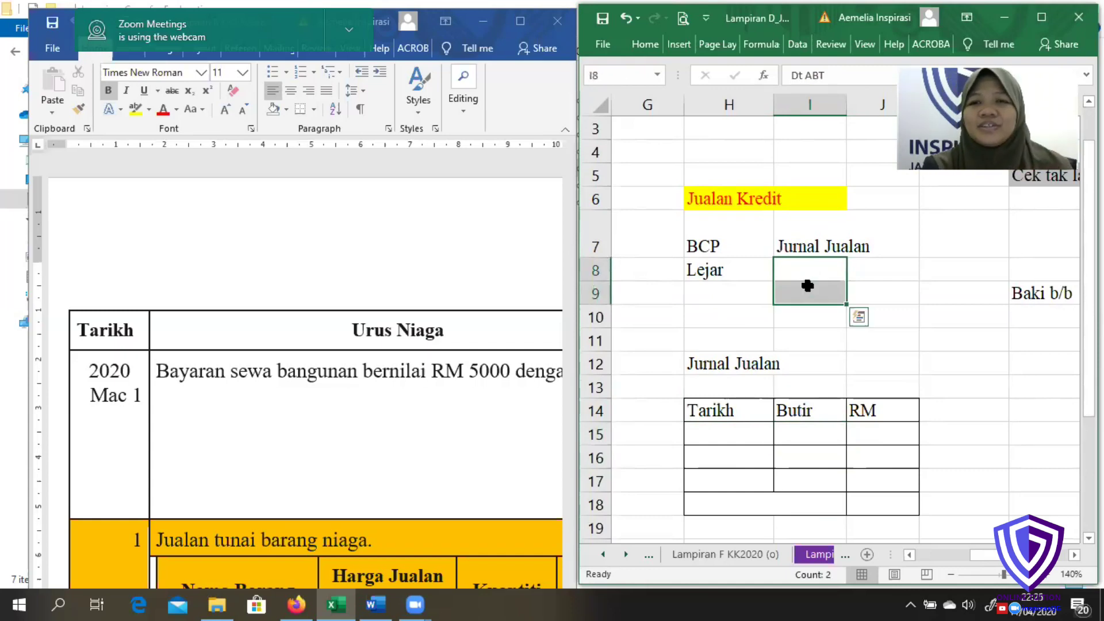
{"action": "right_click", "coordinate": [808, 286]}
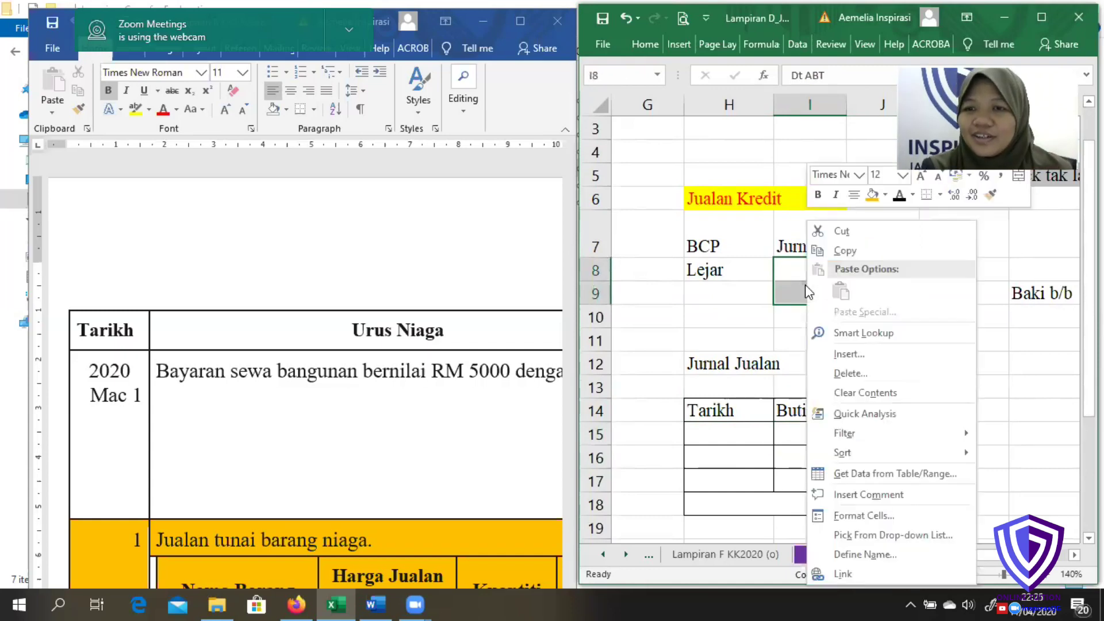
{"action": "left_click", "coordinate": [899, 196]}
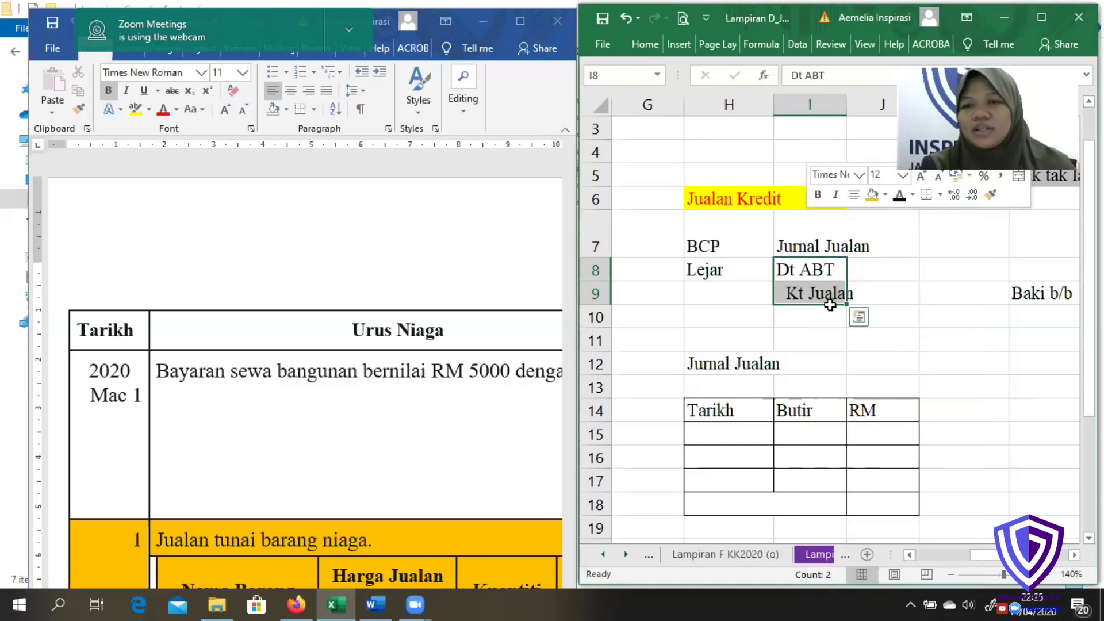
{"action": "left_click", "coordinate": [831, 326]}
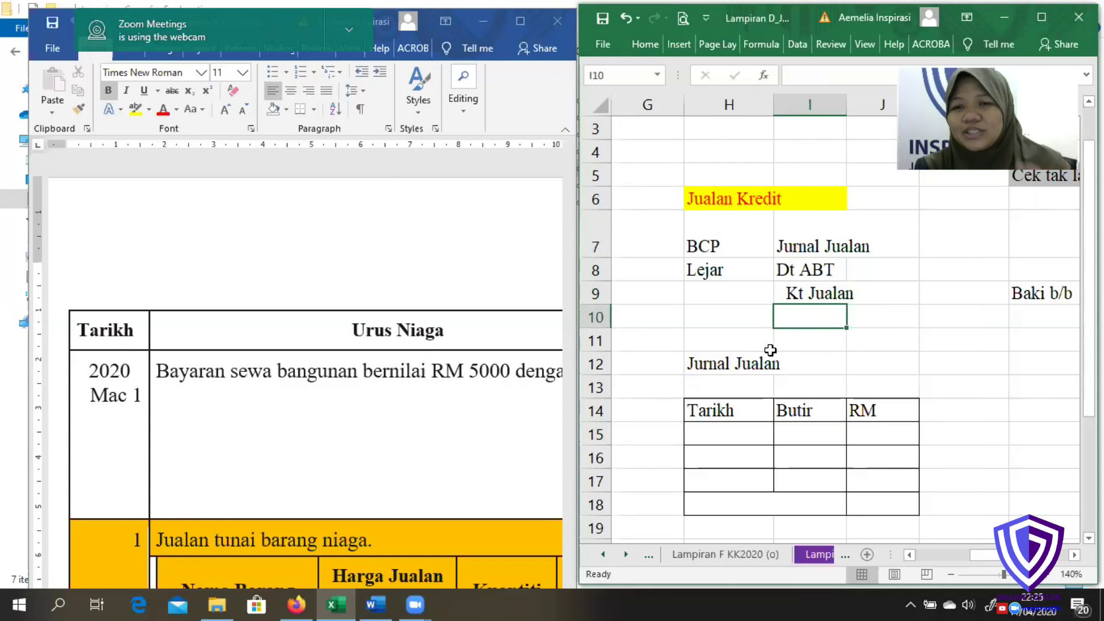
- Open the Lampiran H KK2020 sheet after selecting the Jurnal Jualan table
{"action": "left_click_drag", "start_coordinate": [742, 362], "coordinate": [830, 506]}
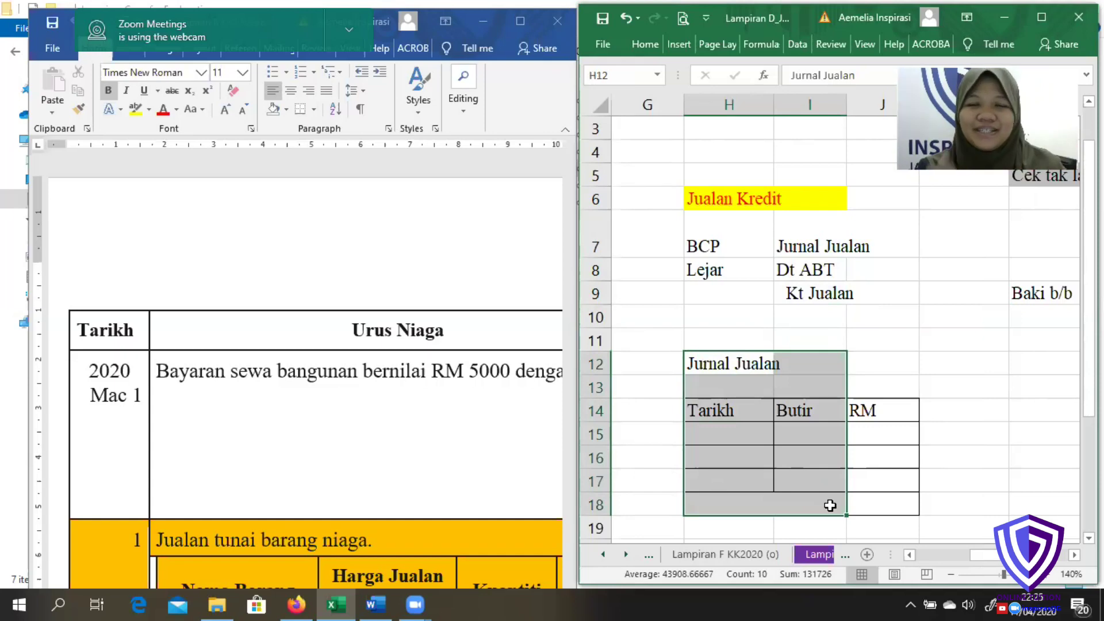
{"action": "left_click", "coordinate": [878, 496]}
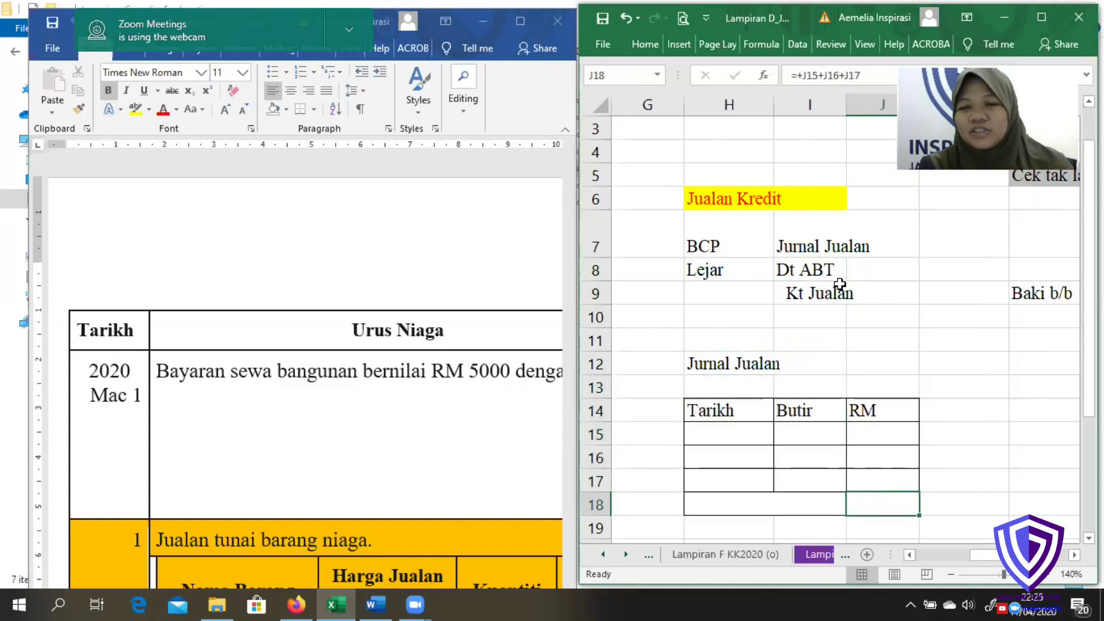
{"action": "left_click", "coordinate": [823, 557]}
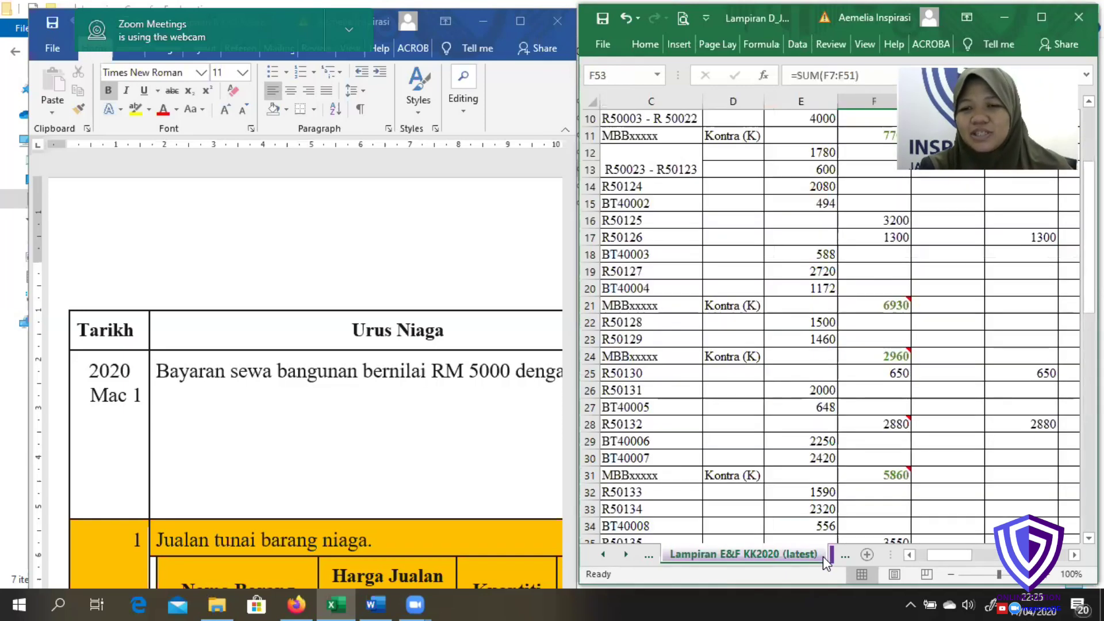
{"action": "left_click", "coordinate": [831, 555]}
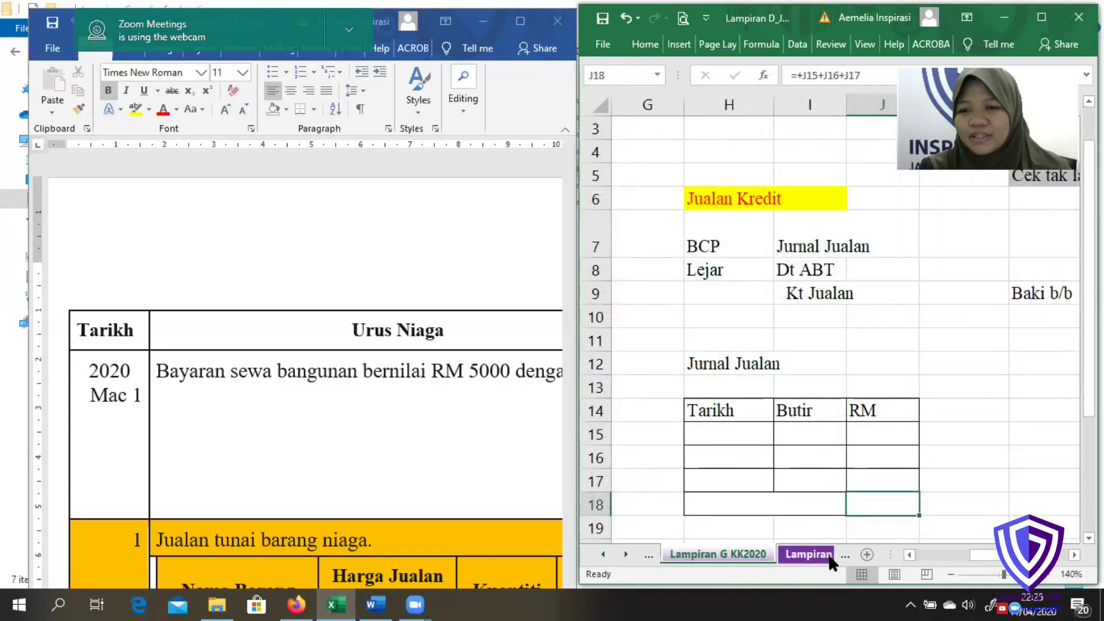
{"action": "left_click", "coordinate": [813, 557]}
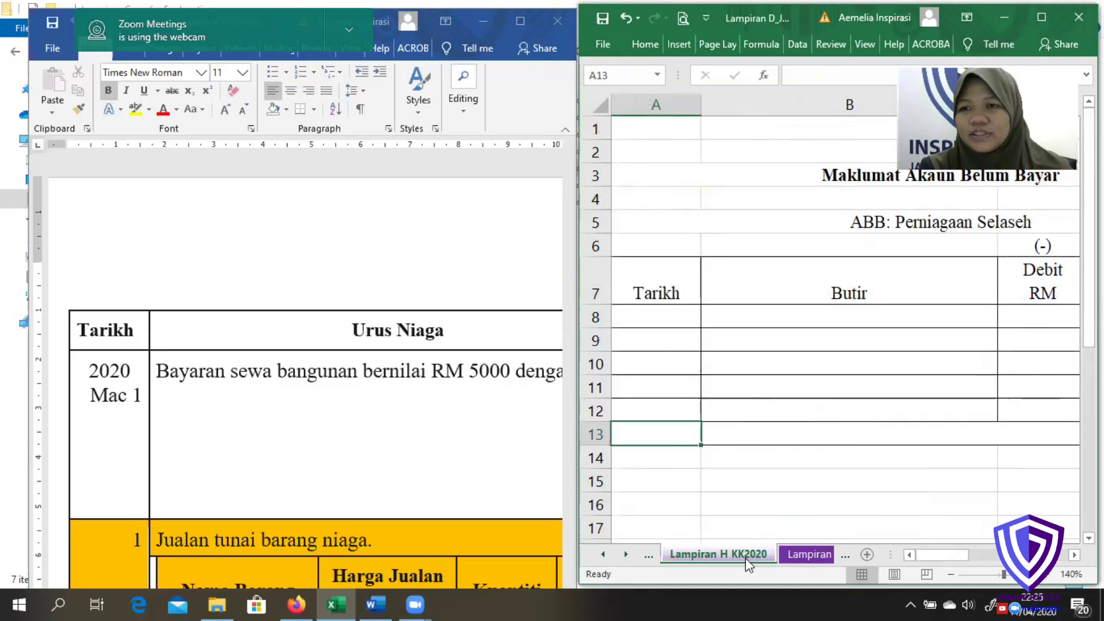
{"action": "left_click", "coordinate": [652, 551]}
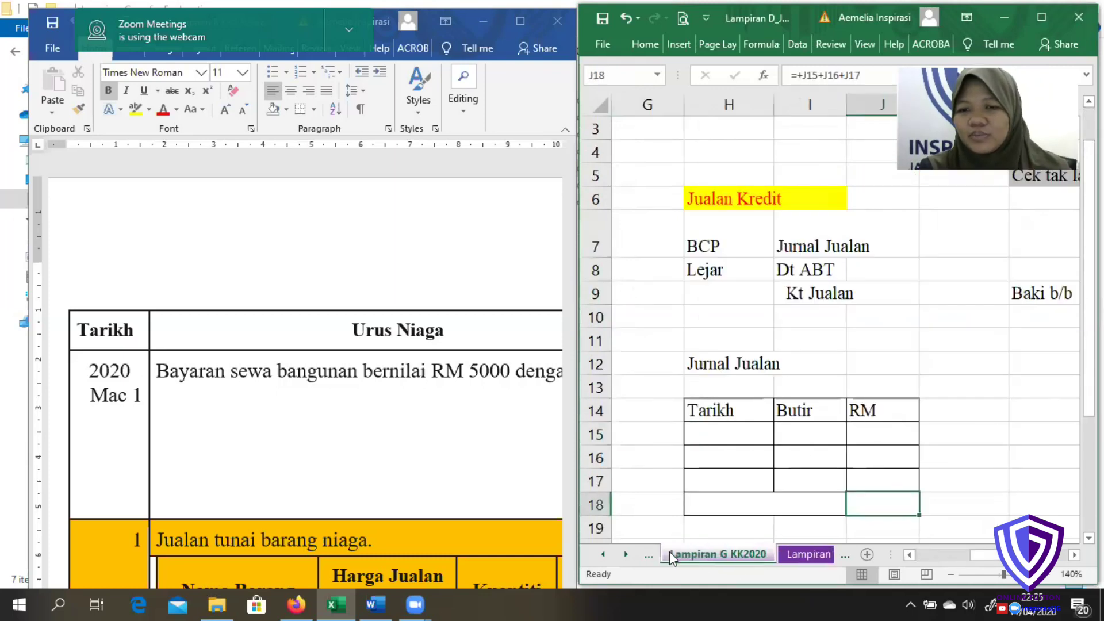
{"action": "left_click", "coordinate": [799, 557]}
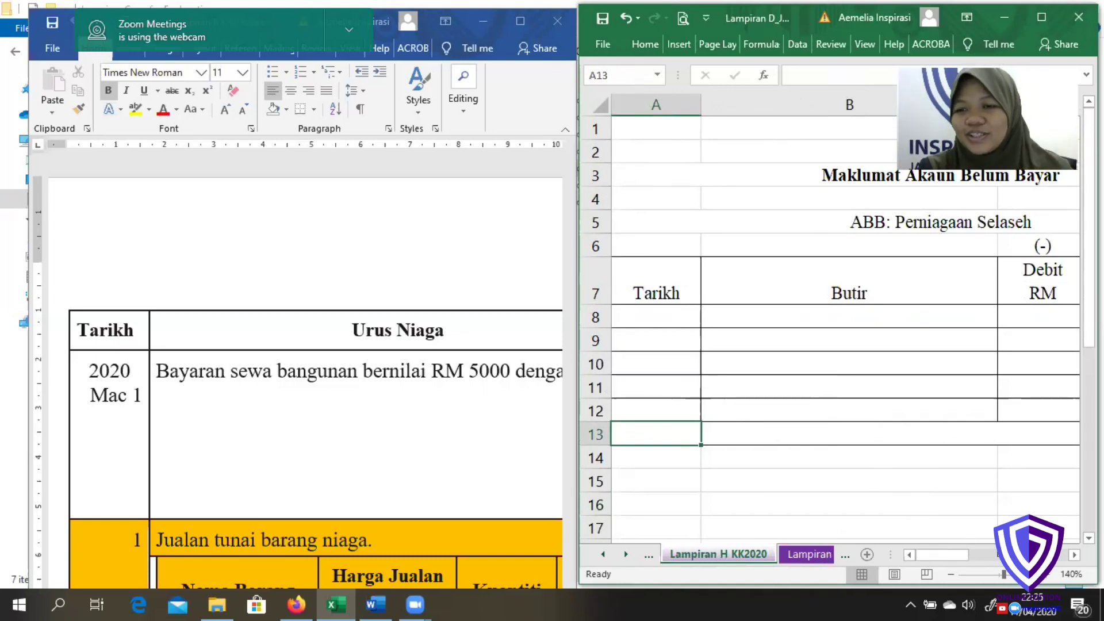
- Set the font colour of cell I11 beside BCP under Belian Kredit to black, with the text "Jurnal Belian"
{"action": "left_click", "coordinate": [1070, 557]}
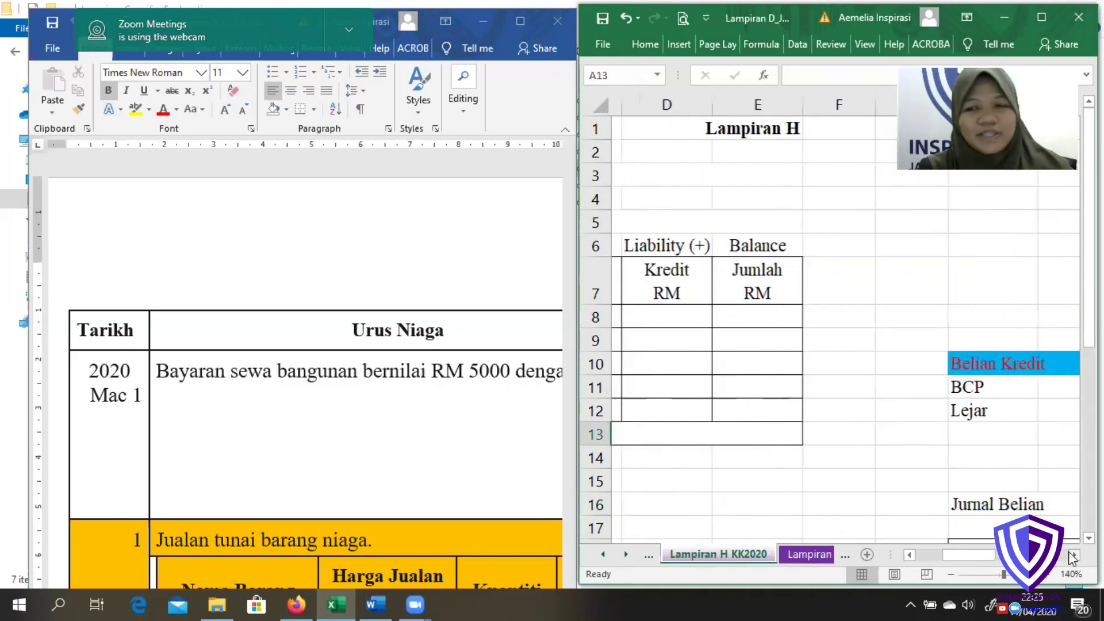
{"action": "left_click", "coordinate": [1071, 556]}
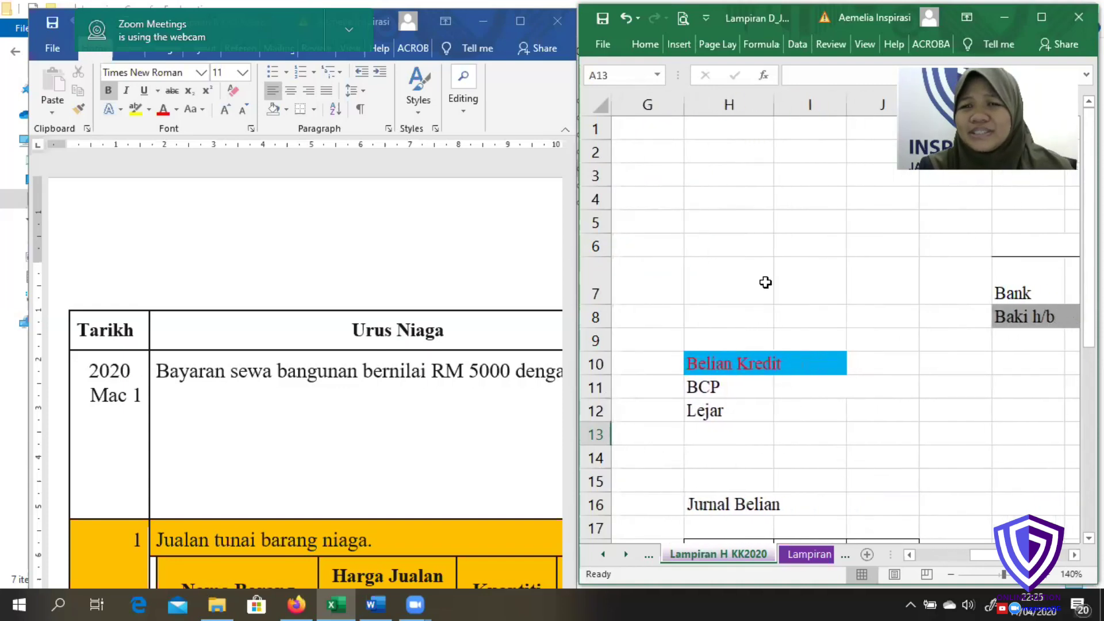
{"action": "left_click_drag", "start_coordinate": [1088, 265], "coordinate": [1089, 290]}
{"action": "left_click", "coordinate": [788, 269]}
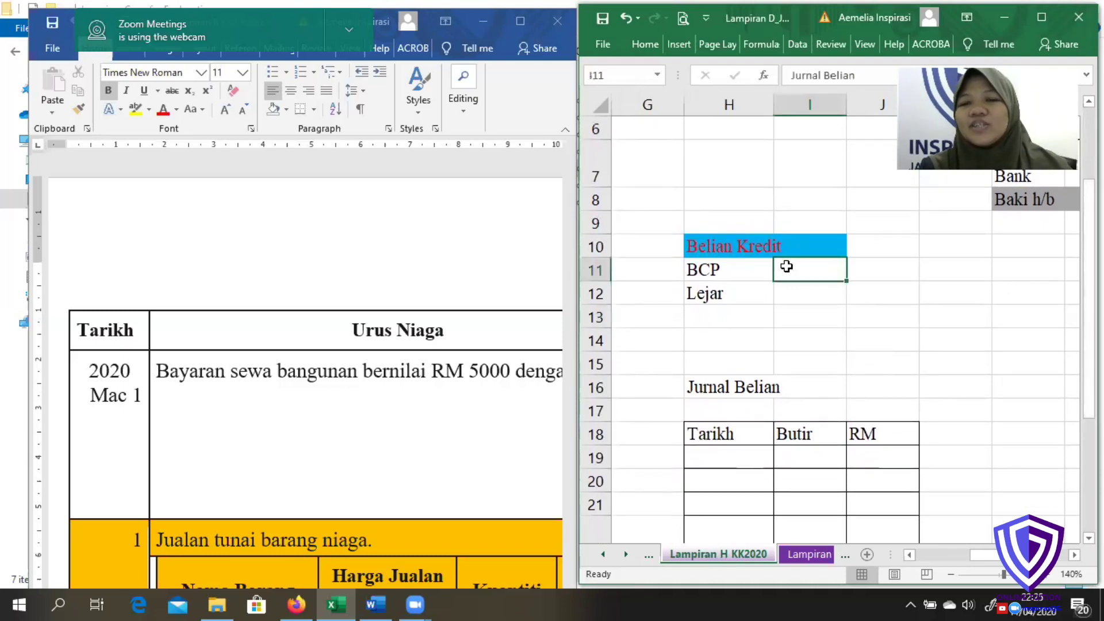
{"action": "right_click", "coordinate": [788, 268]}
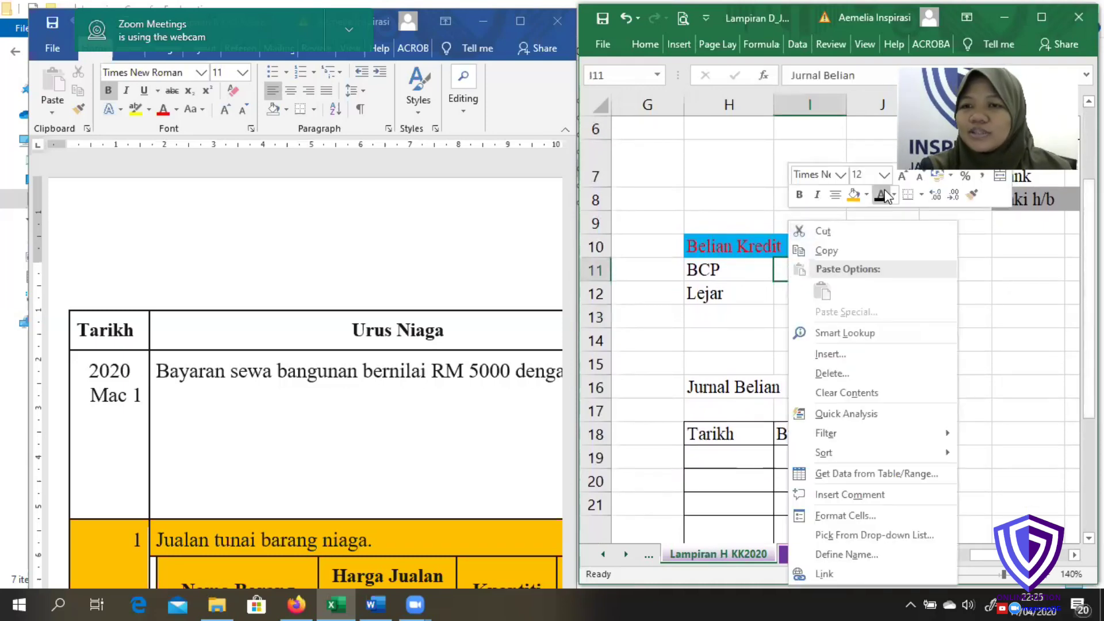
{"action": "type", "text": "Jurnal Belian"}
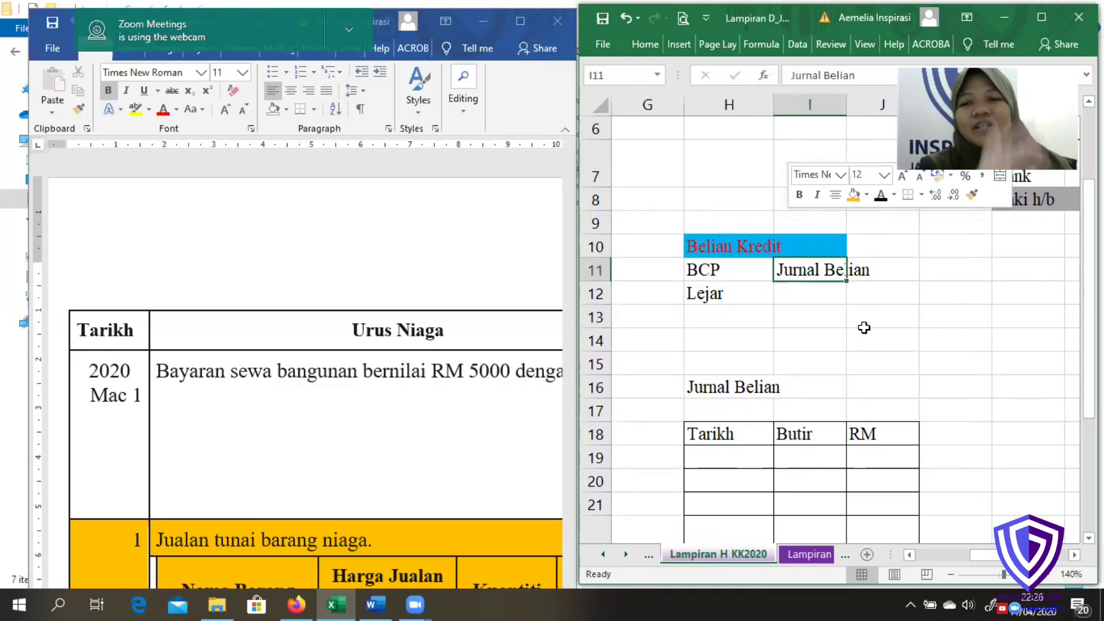
- Set the font colour of cells I12:I13 beside Lejar in the Belian Kredit section to black
{"action": "left_click", "coordinate": [814, 290]}
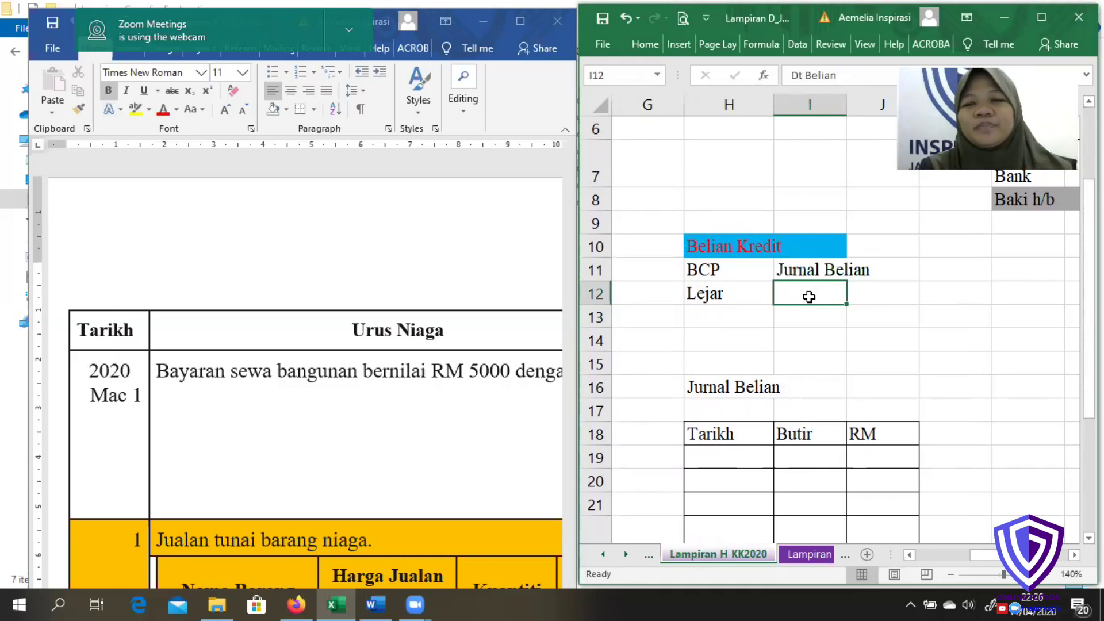
{"action": "left_click_drag", "start_coordinate": [809, 306], "coordinate": [807, 309]}
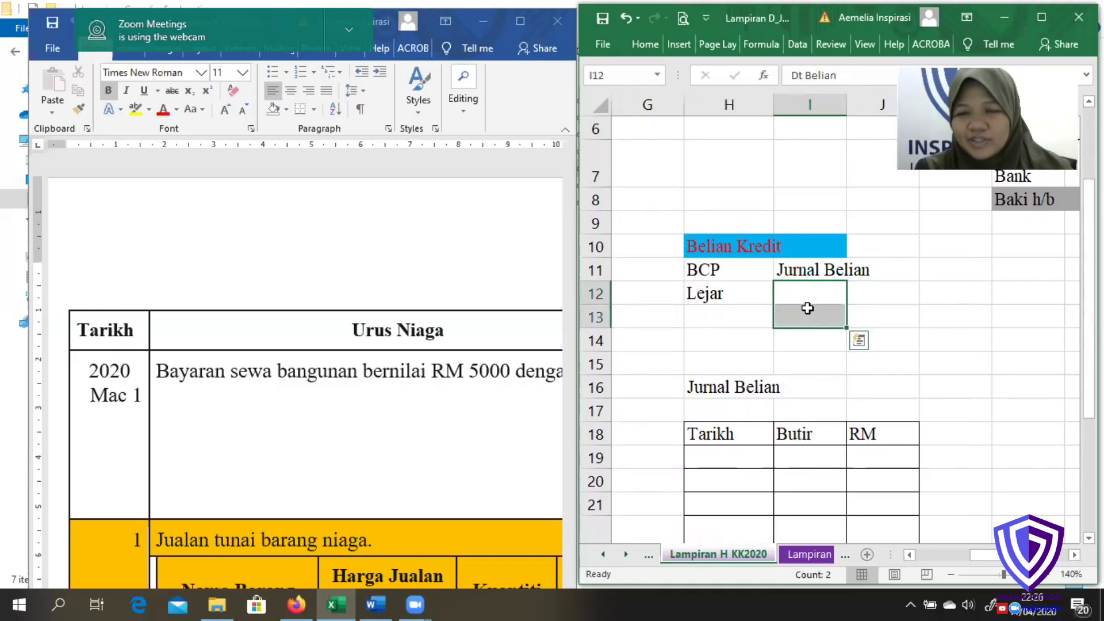
{"action": "right_click", "coordinate": [811, 314]}
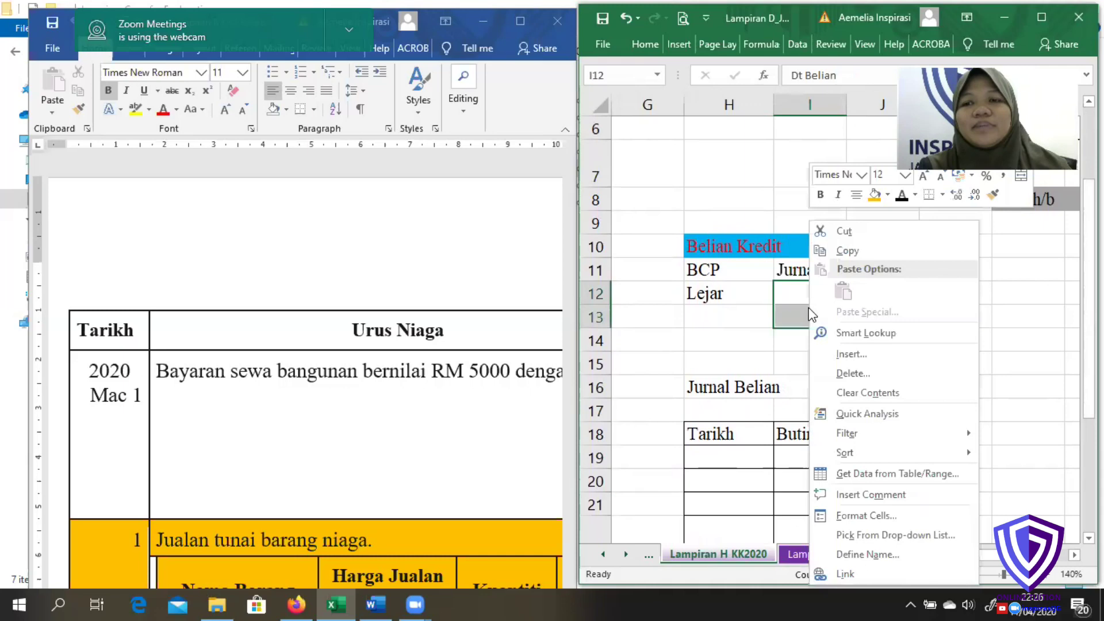
{"action": "left_click", "coordinate": [901, 196]}
{"action": "left_click", "coordinate": [907, 300]}
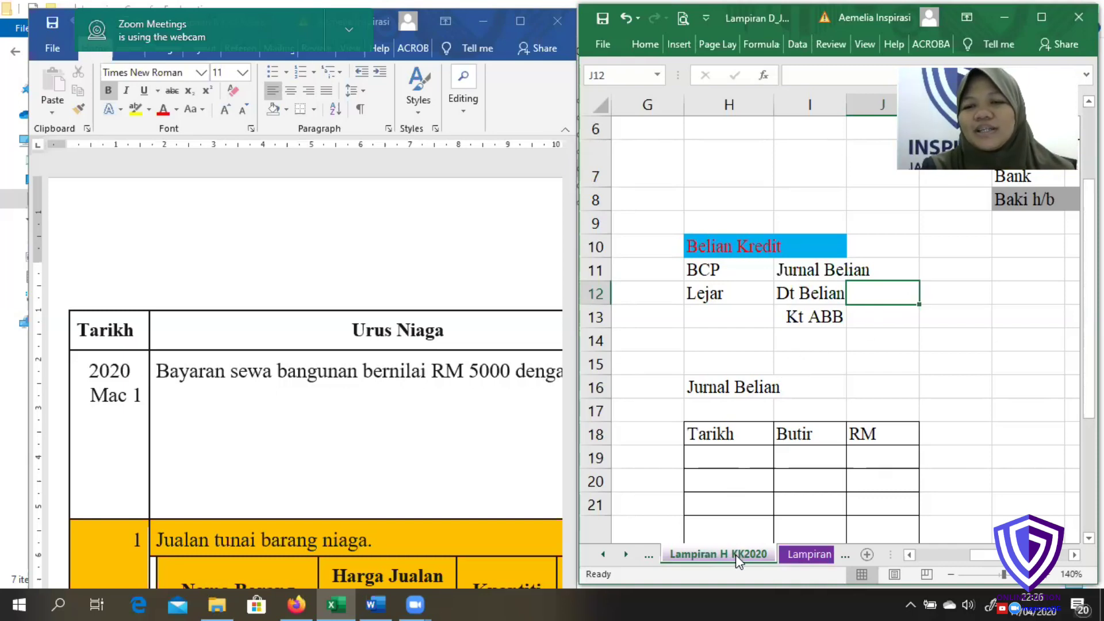
- Return to the Lampiran G KK2020 sheet and view the Jumlah column of its account table beside the Jualan Kredit notes
{"action": "left_click", "coordinate": [646, 557]}
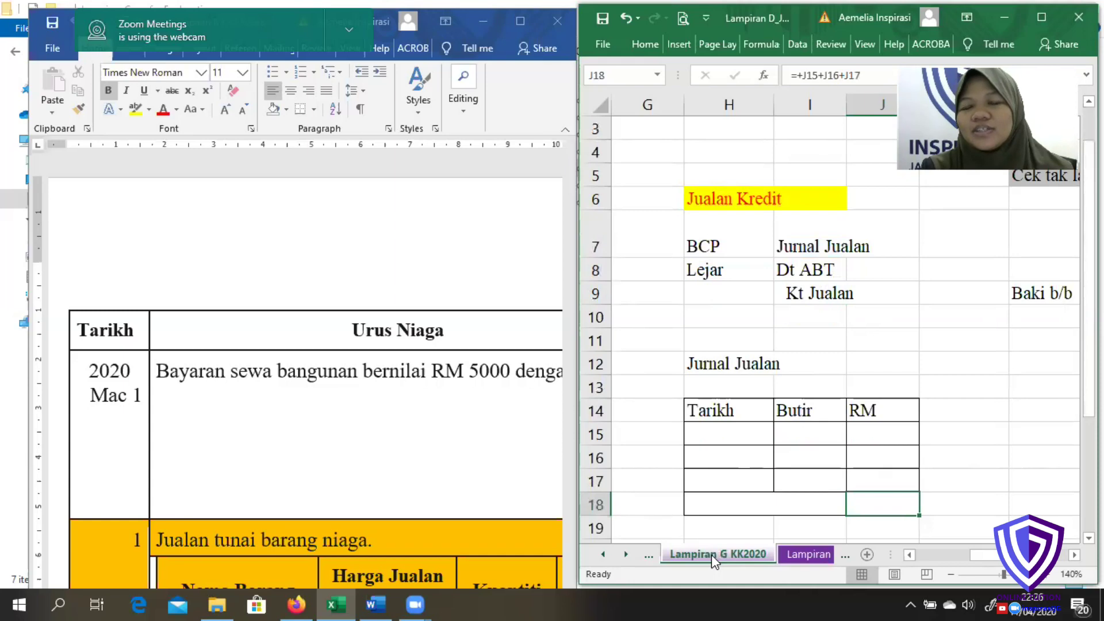
{"action": "left_click", "coordinate": [900, 340]}
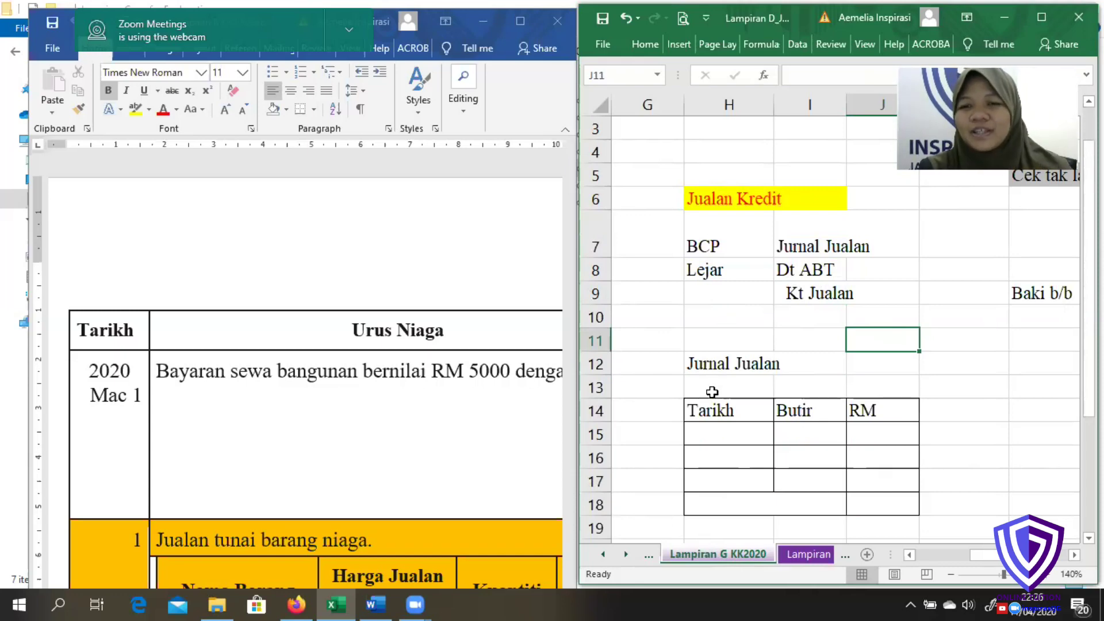
{"action": "left_click", "coordinate": [909, 555]}
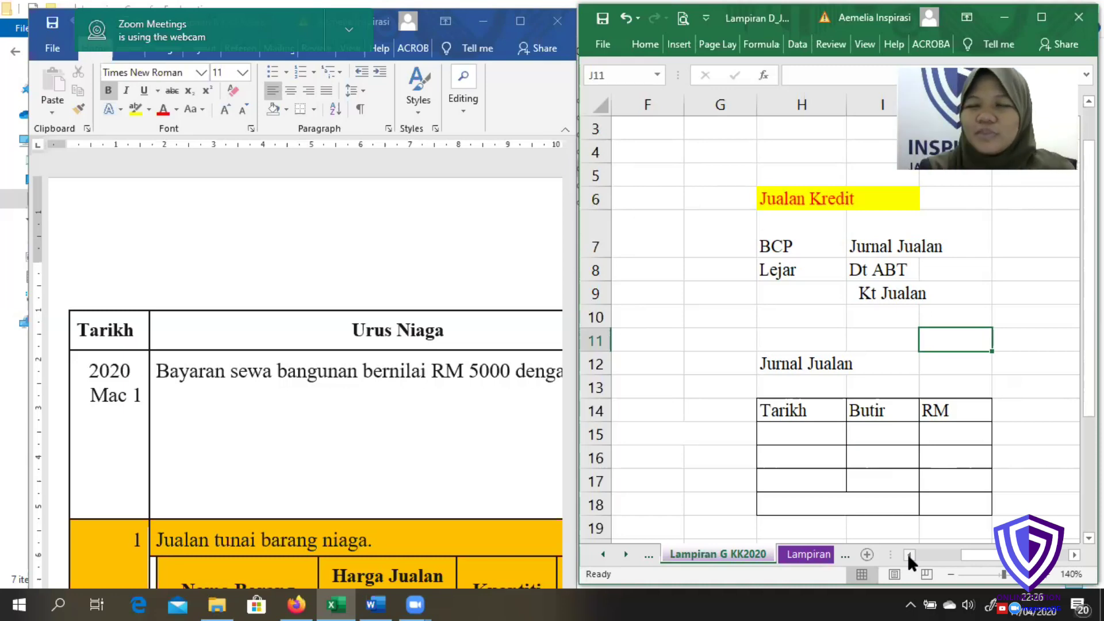
{"action": "left_click", "coordinate": [909, 555]}
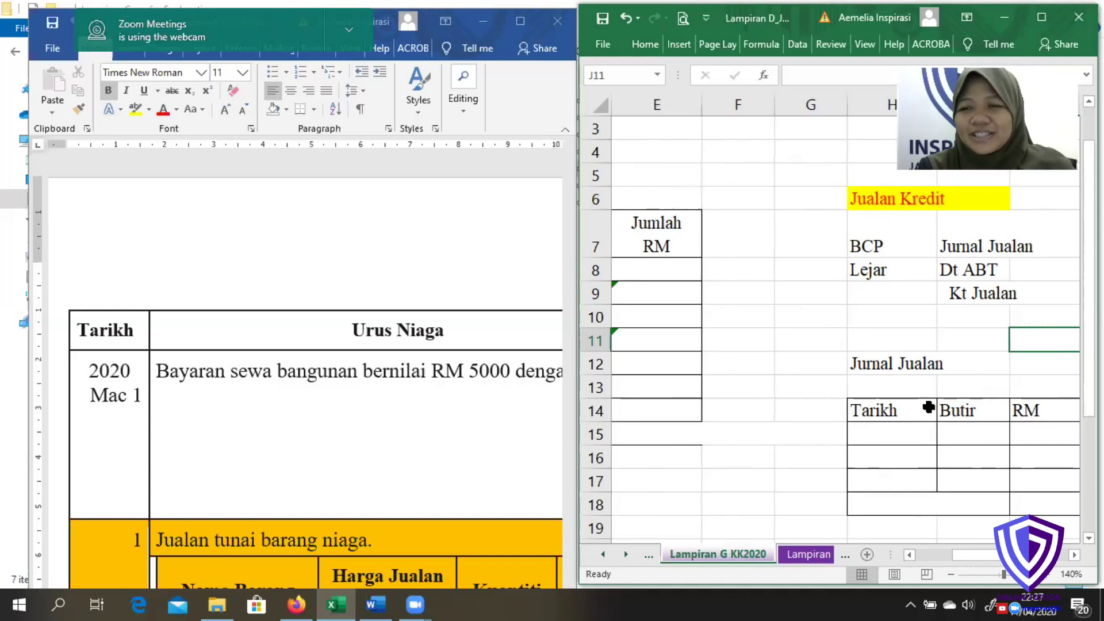
- Switch to the Word transaction document and search it for "kredit"
{"action": "left_click", "coordinate": [299, 214]}
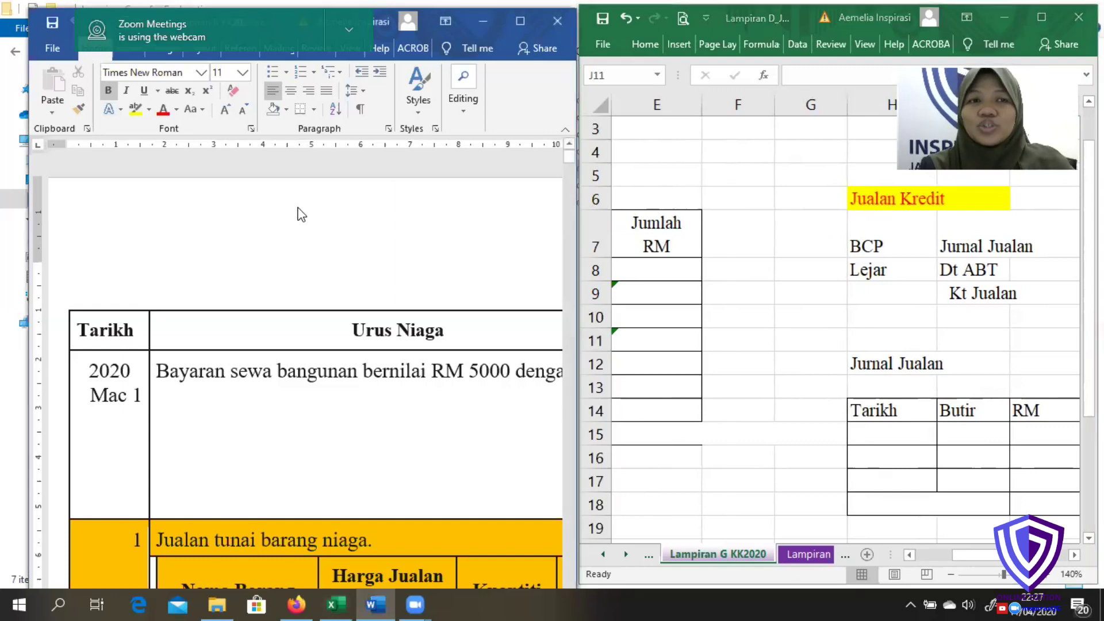
{"action": "double_click", "coordinate": [228, 6]}
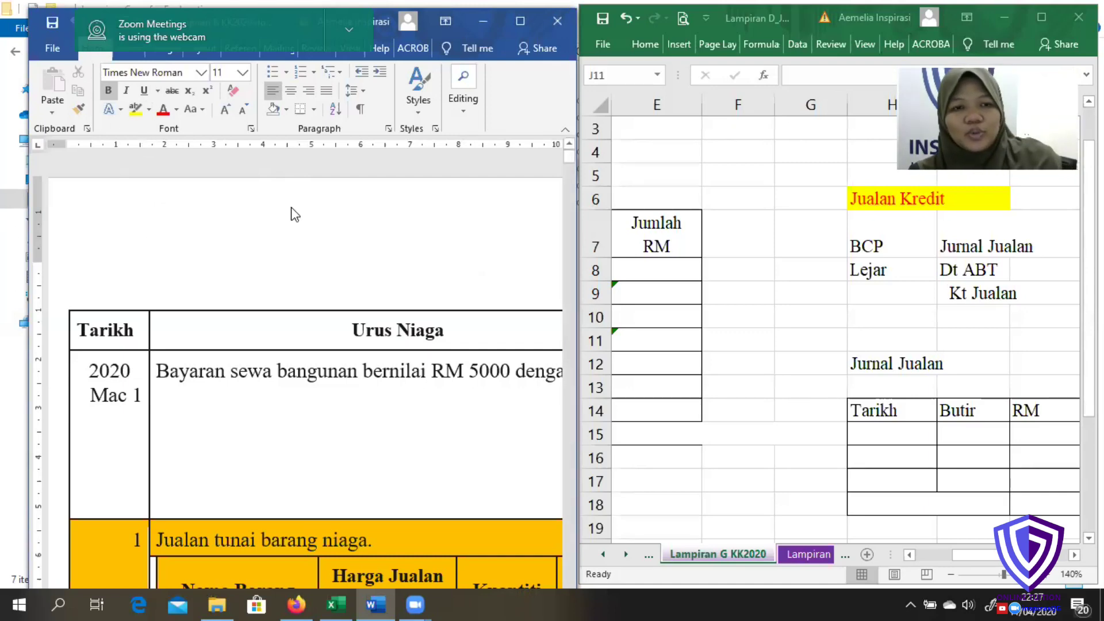
{"action": "key", "text": "ctrl+f"}
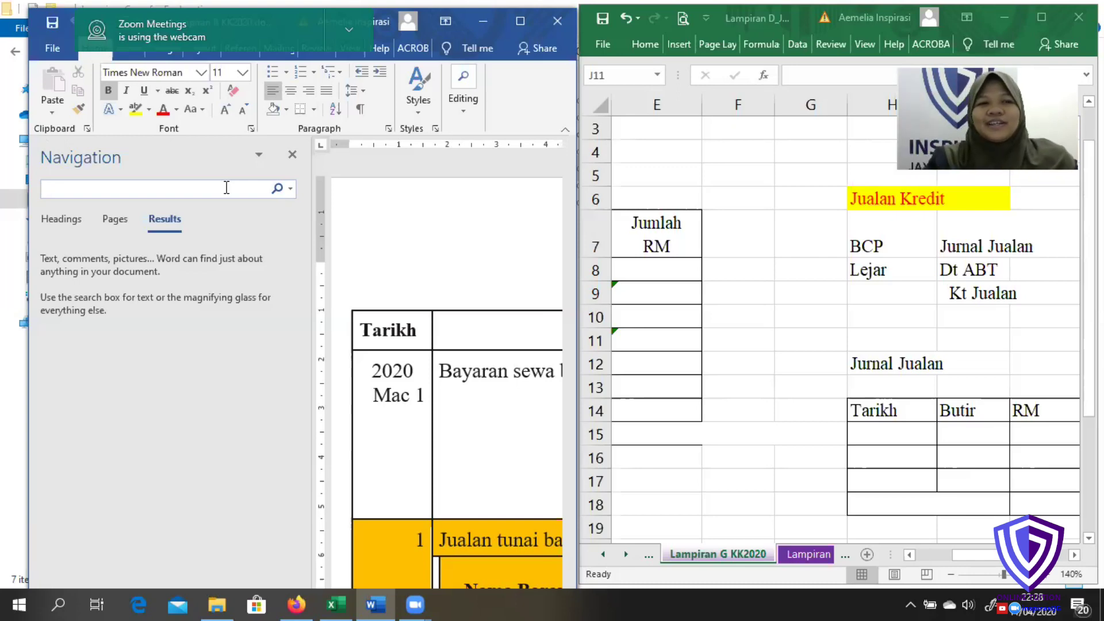
{"action": "type", "text": "kredit"}
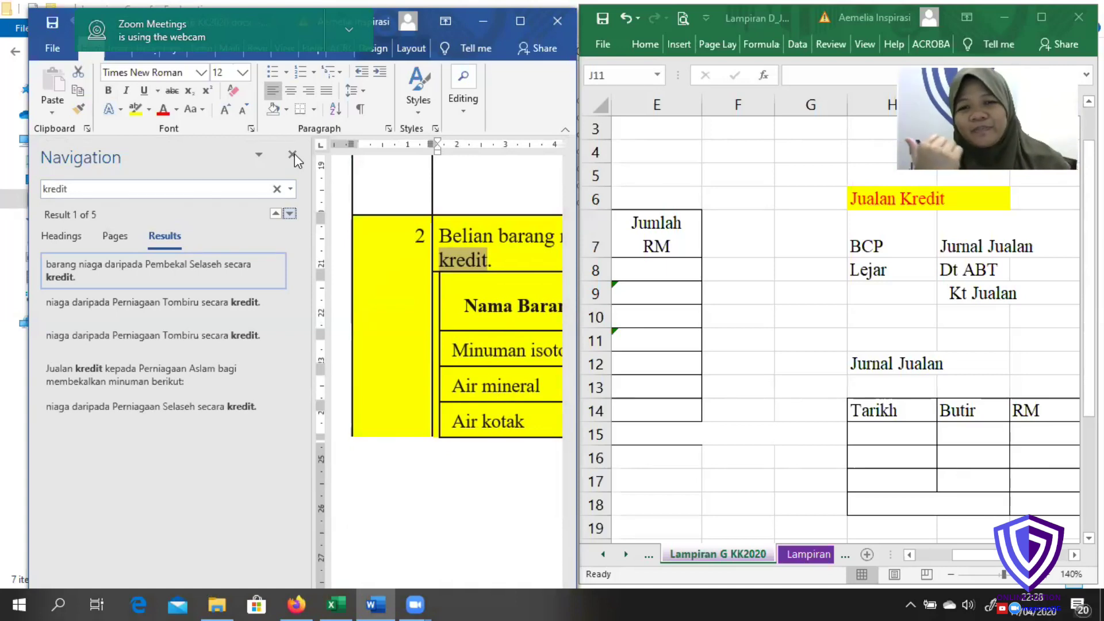
- Switch to the Lampiran H KK2020 sheet in Excel and select cell H19 under Tarikh in the Jurnal Belian table
{"action": "left_click", "coordinate": [805, 555]}
{"action": "left_click", "coordinate": [807, 555]}
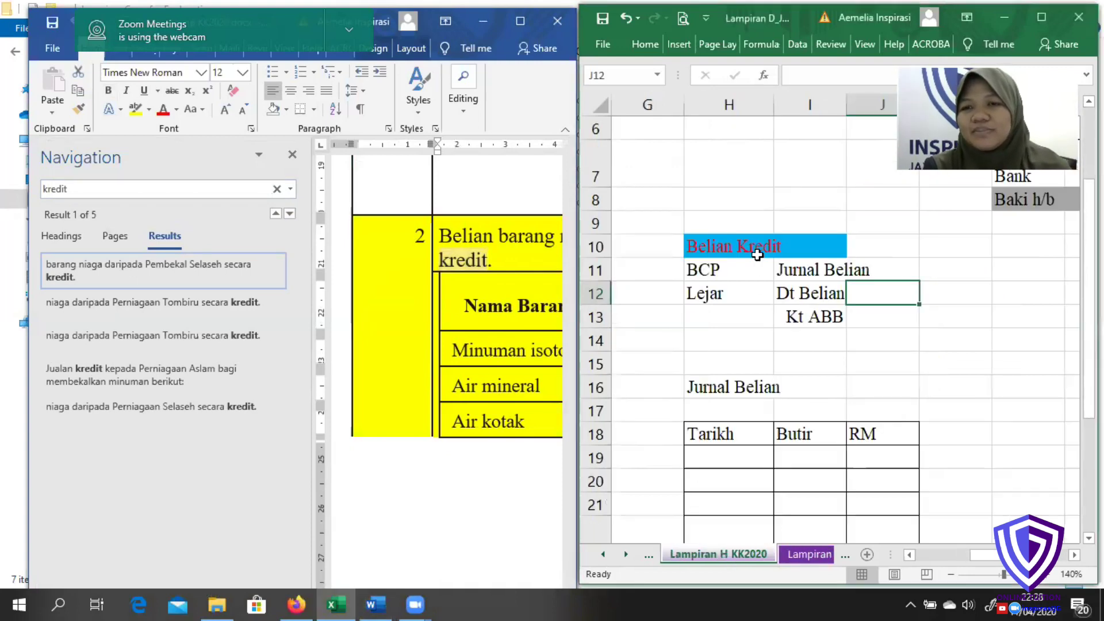
{"action": "left_click", "coordinate": [722, 455]}
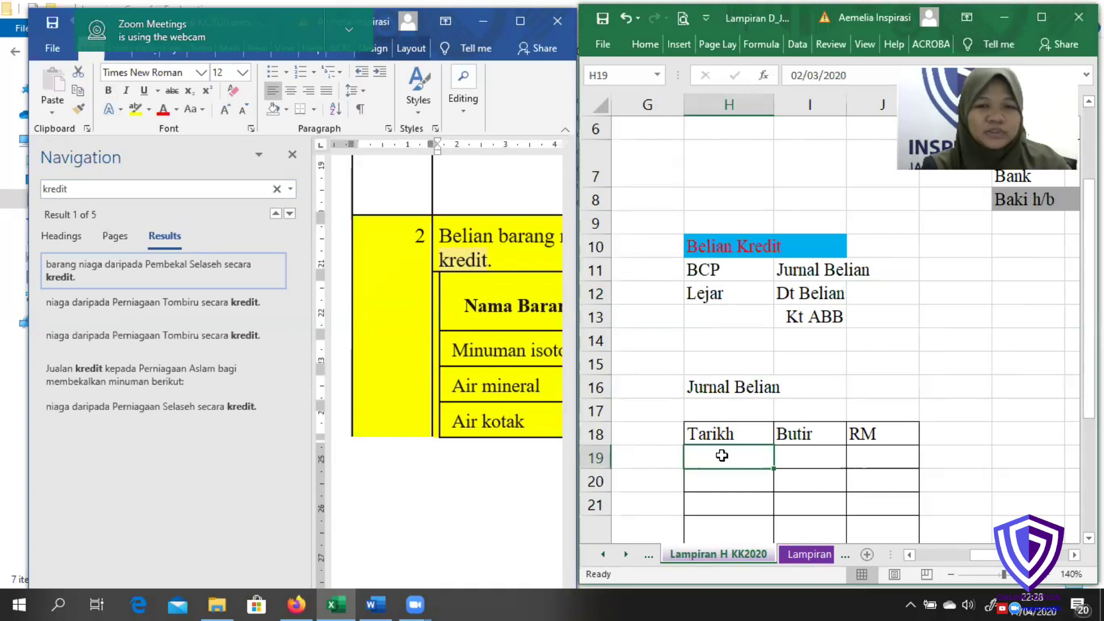
- Close the Word search results and view the 2 Mac credit purchase from Pembekal Selaseh down to its Jumlah (RM) row
{"action": "left_click", "coordinate": [420, 271]}
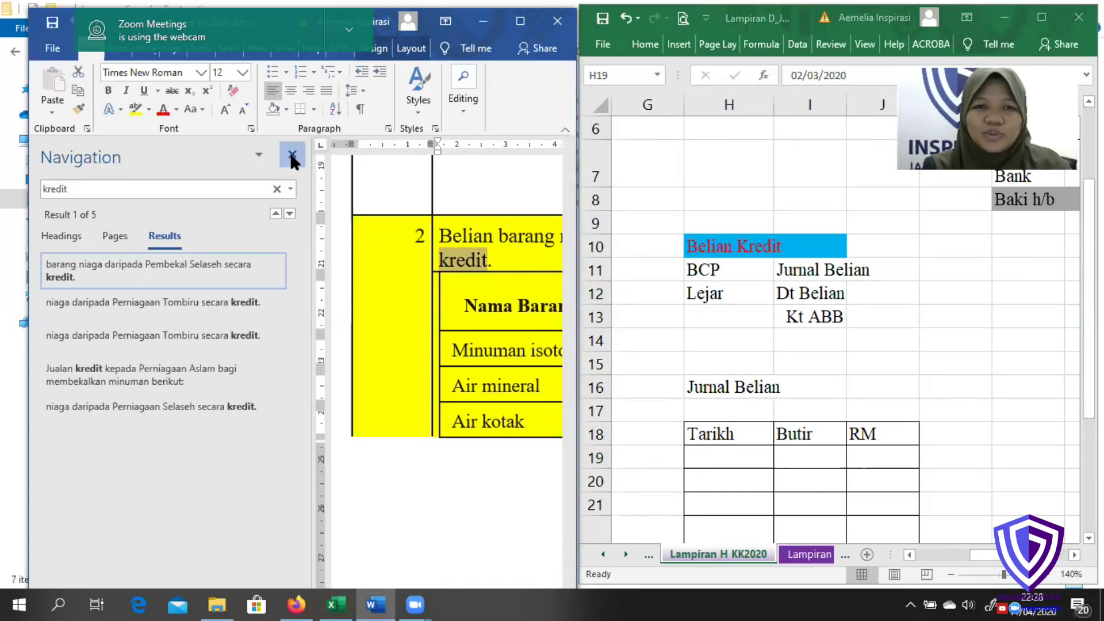
{"action": "left_click", "coordinate": [292, 155]}
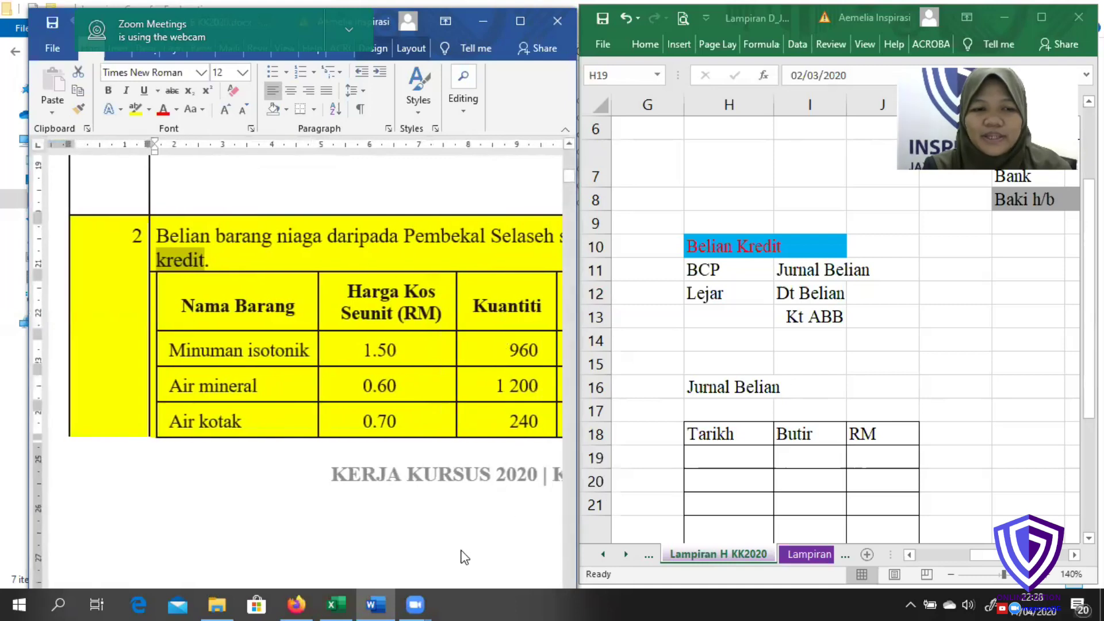
{"action": "left_click_drag", "start_coordinate": [521, 422], "coordinate": [499, 553]}
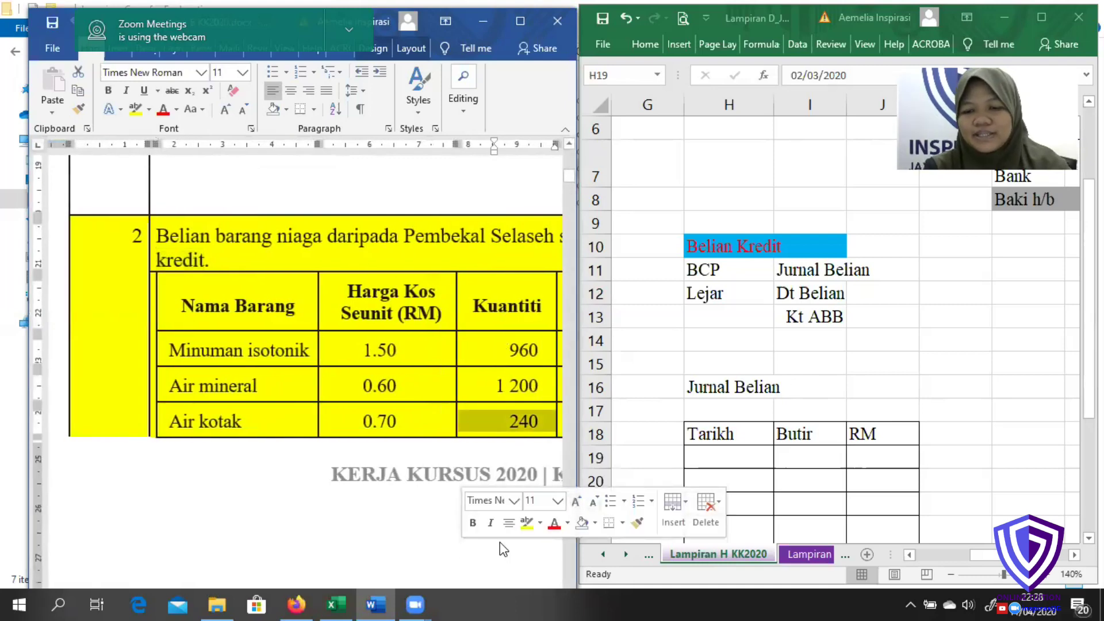
{"action": "left_click", "coordinate": [499, 543]}
{"action": "scroll", "coordinate": [499, 543], "scroll_direction": "right", "scroll_amount": 5}
{"action": "scroll", "coordinate": [499, 543], "scroll_direction": "down", "scroll_amount": 3}
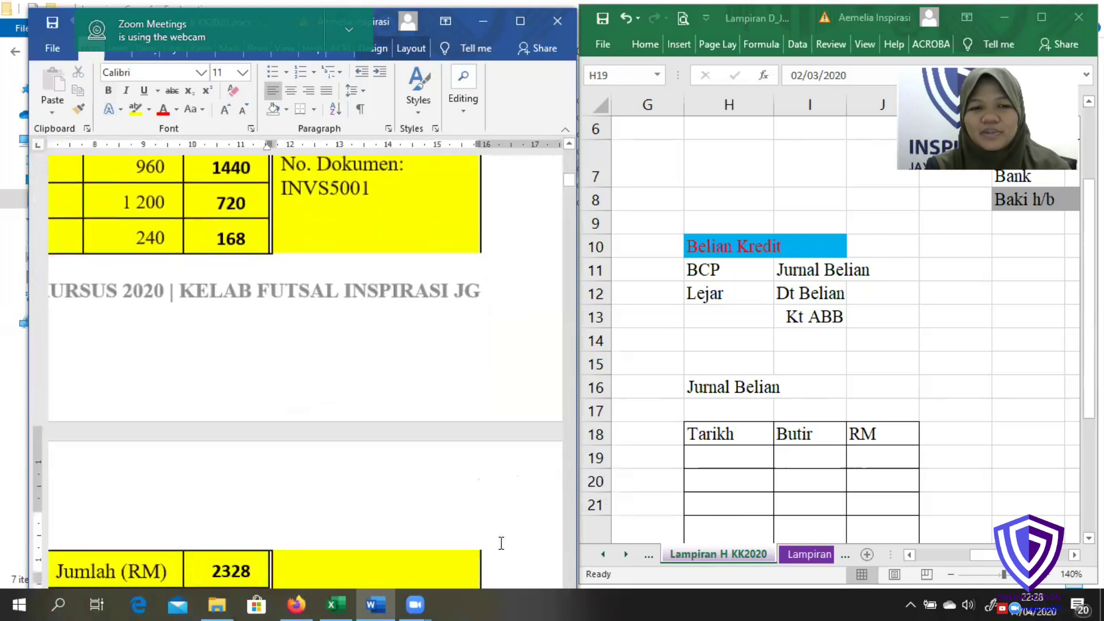
{"action": "scroll", "coordinate": [501, 543], "scroll_direction": "down", "scroll_amount": 2}
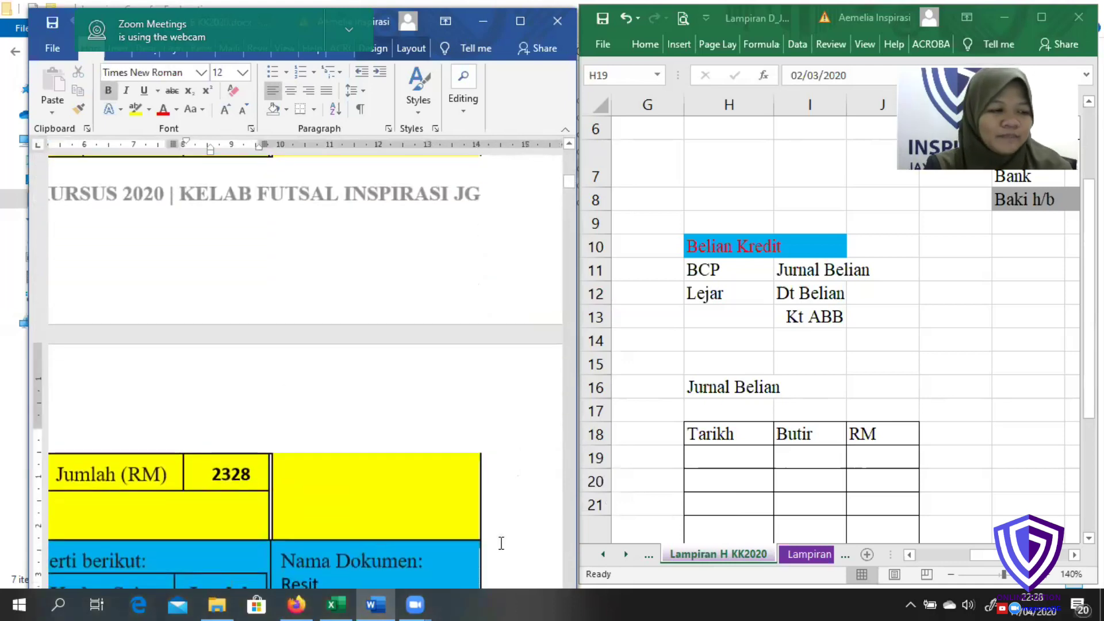
- Set the font colour of cells H19:J19, the Selaseh entry in the Jurnal Belian table, to black
{"action": "left_click", "coordinate": [753, 457]}
{"action": "left_click_drag", "start_coordinate": [752, 458], "coordinate": [883, 455]}
{"action": "right_click", "coordinate": [882, 455]}
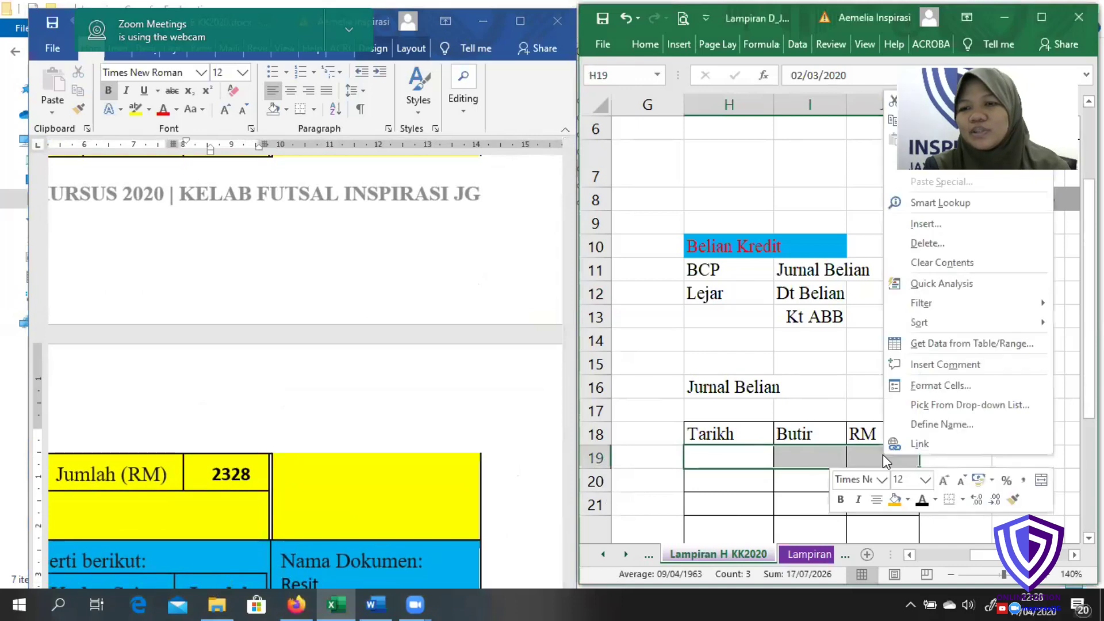
{"action": "left_click", "coordinate": [922, 498]}
{"action": "left_click", "coordinate": [997, 406]}
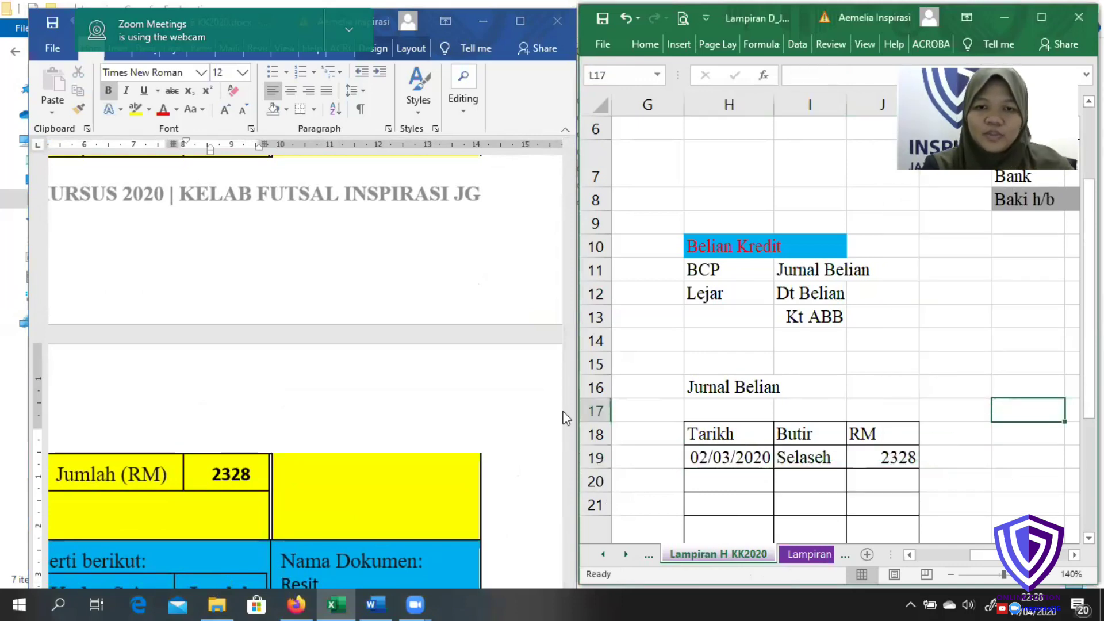
- Return to the 2 Mac purchase in the Word document and examine the supplier name and its Jumlah column
{"action": "left_click", "coordinate": [565, 295]}
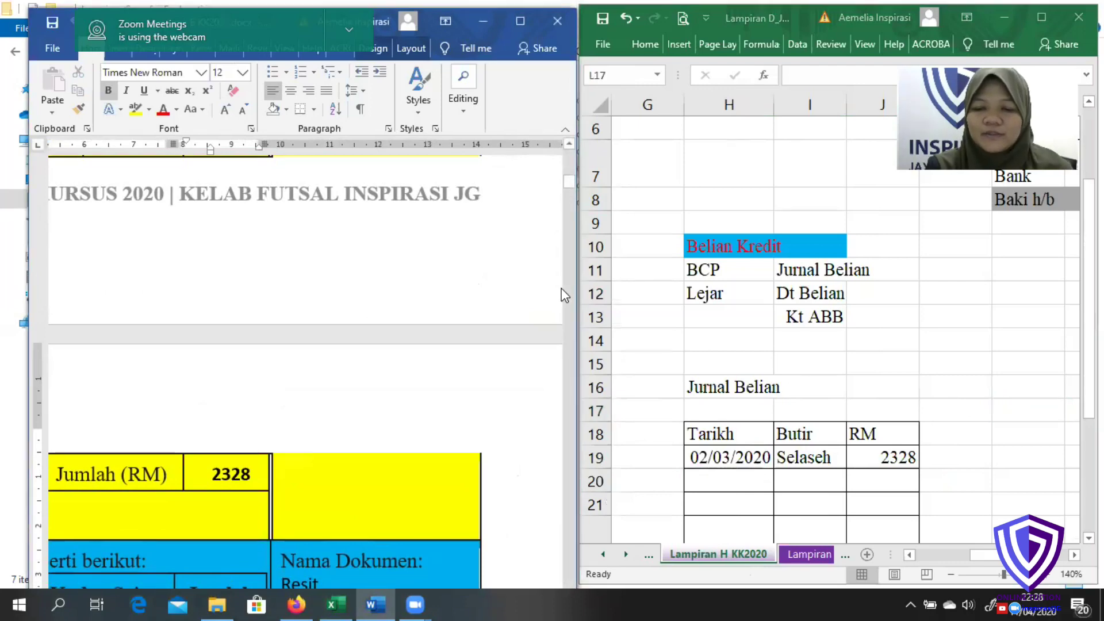
{"action": "scroll", "coordinate": [563, 291], "scroll_direction": "up", "scroll_amount": 3}
{"action": "scroll", "coordinate": [563, 287], "scroll_direction": "up", "scroll_amount": 8}
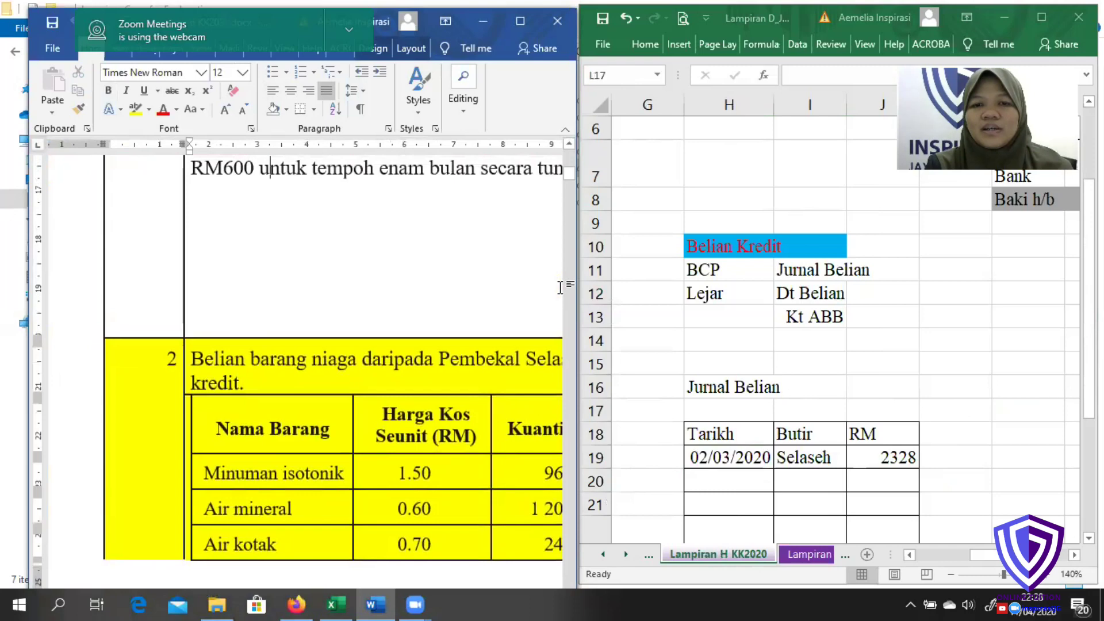
{"action": "left_click", "coordinate": [510, 363]}
{"action": "key", "text": "Right"}
{"action": "key", "text": "Right"}
{"action": "key", "text": "Right"}
{"action": "key", "text": "Right"}
{"action": "key", "text": "Right"}
{"action": "key", "text": "Right"}
{"action": "key", "text": "Right"}
{"action": "key", "text": "Right"}
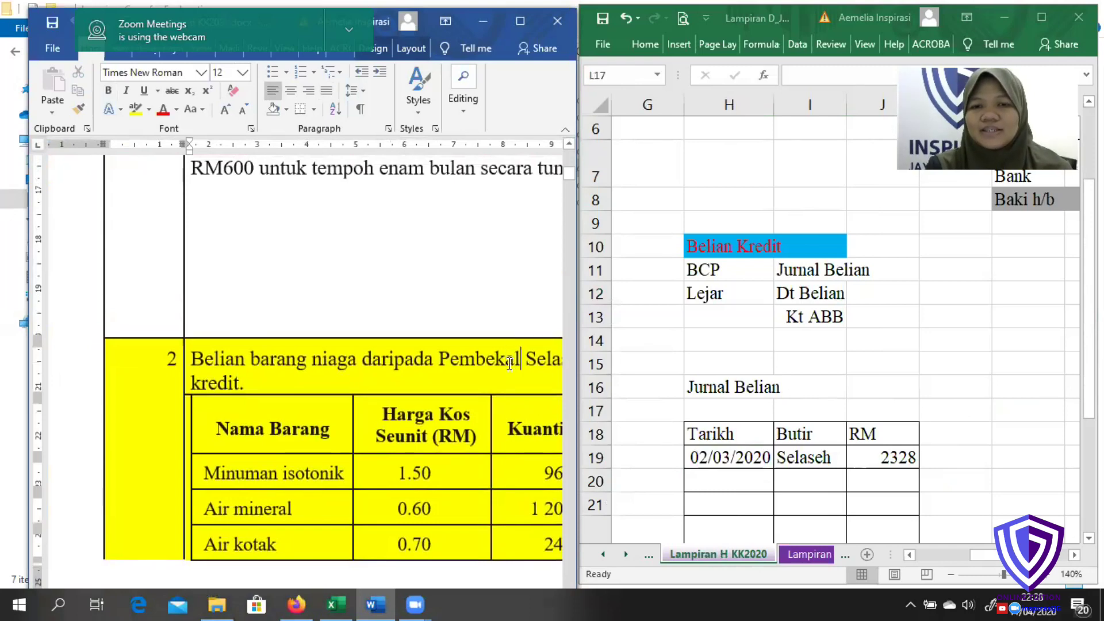
{"action": "key", "text": "Right"}
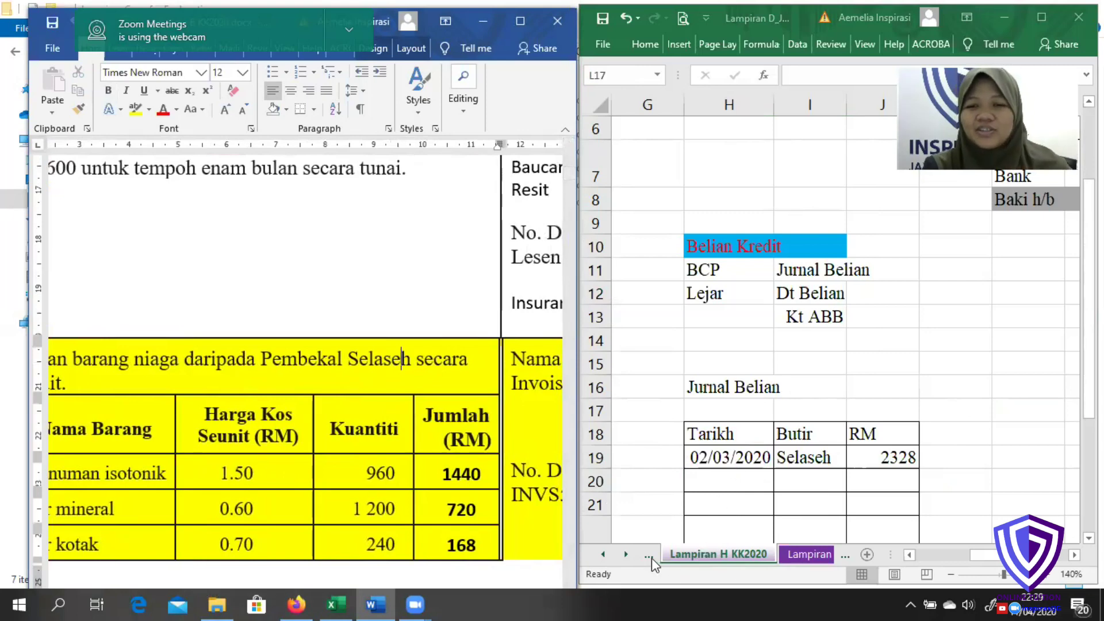
- Search the document for "kredit" again and go to the 11 Mac credit purchase from Perniagaan Tombiru
{"action": "left_click", "coordinate": [132, 299]}
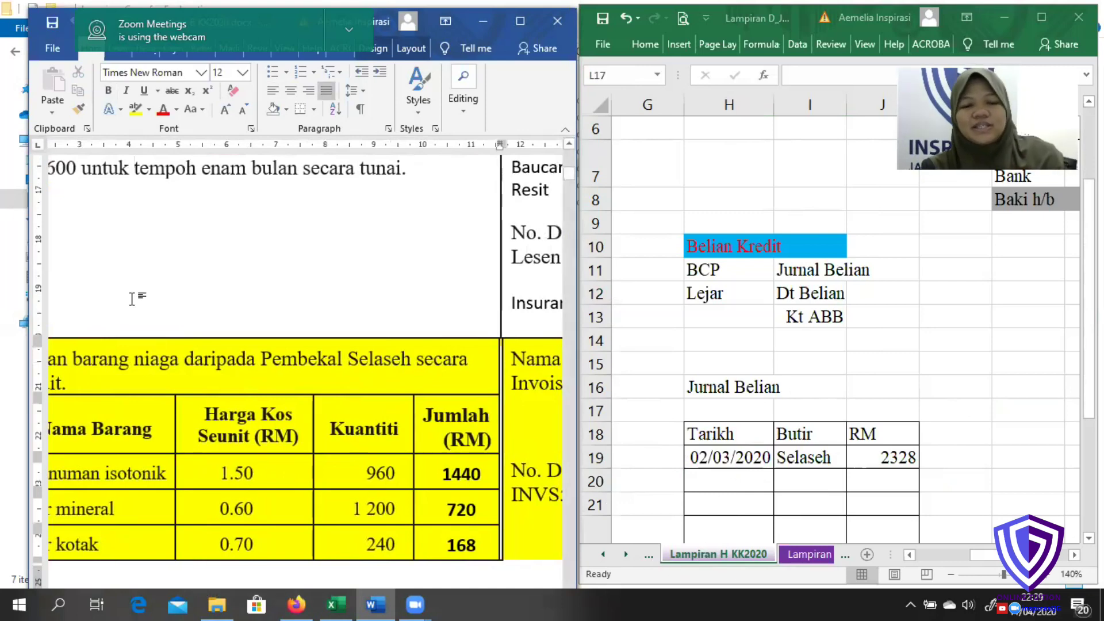
{"action": "key", "text": "ctrl+f"}
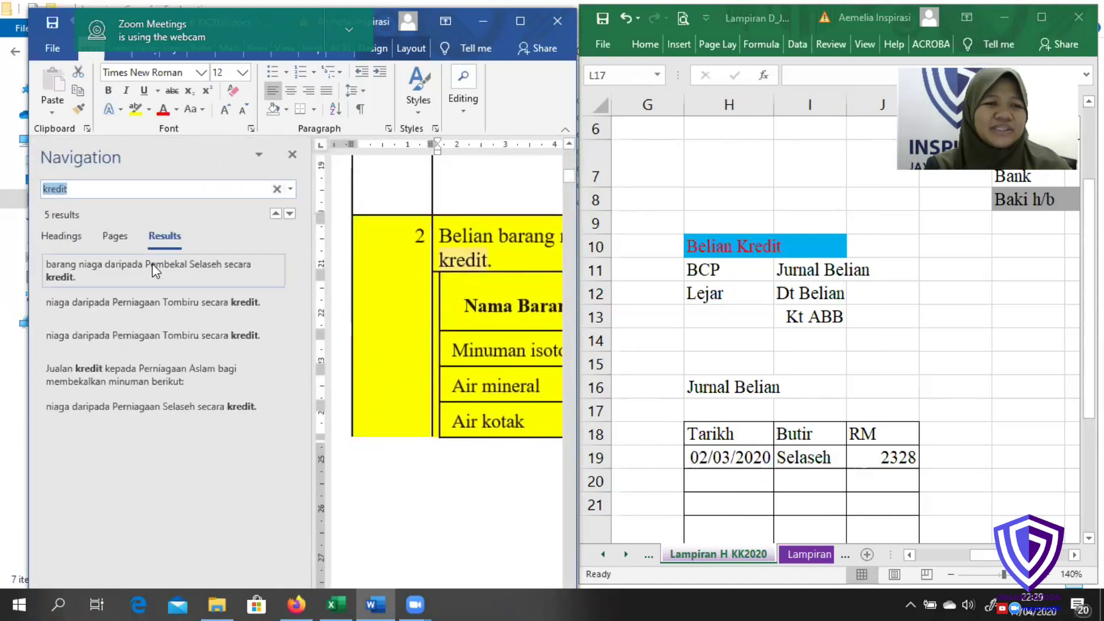
{"action": "left_click", "coordinate": [131, 303]}
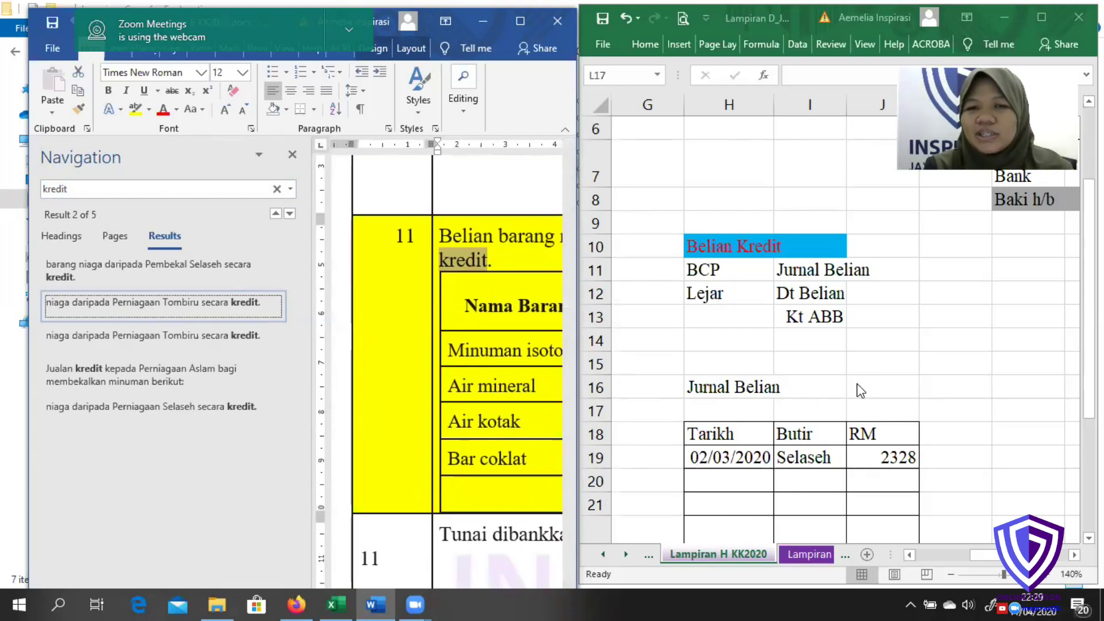
{"action": "left_click", "coordinate": [492, 345]}
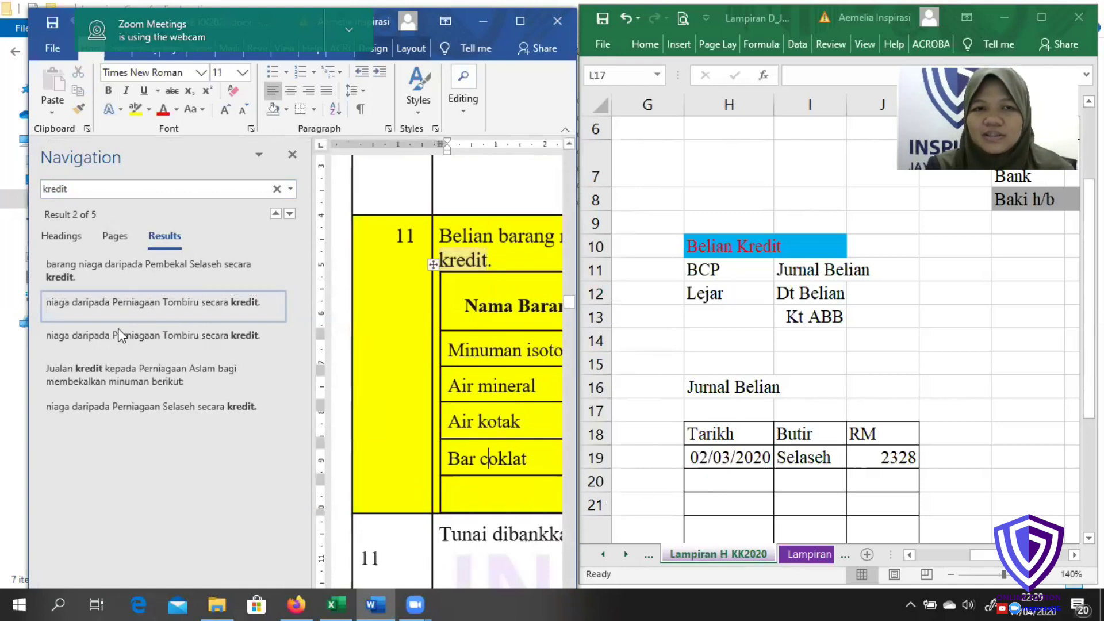
- Examine the Jumlah (RM) total in the last row of the 11 Mac Tombiru purchase table
{"action": "left_click", "coordinate": [473, 487]}
{"action": "key", "text": "Right"}
{"action": "key", "text": "Right"}
{"action": "key", "text": "Right"}
{"action": "key", "text": "Right"}
{"action": "key", "text": "Right"}
{"action": "key", "text": "Right"}
{"action": "key", "text": "Right"}
{"action": "key", "text": "Right"}
{"action": "key", "text": "Right"}
{"action": "key", "text": "Right"}
{"action": "key", "text": "Right"}
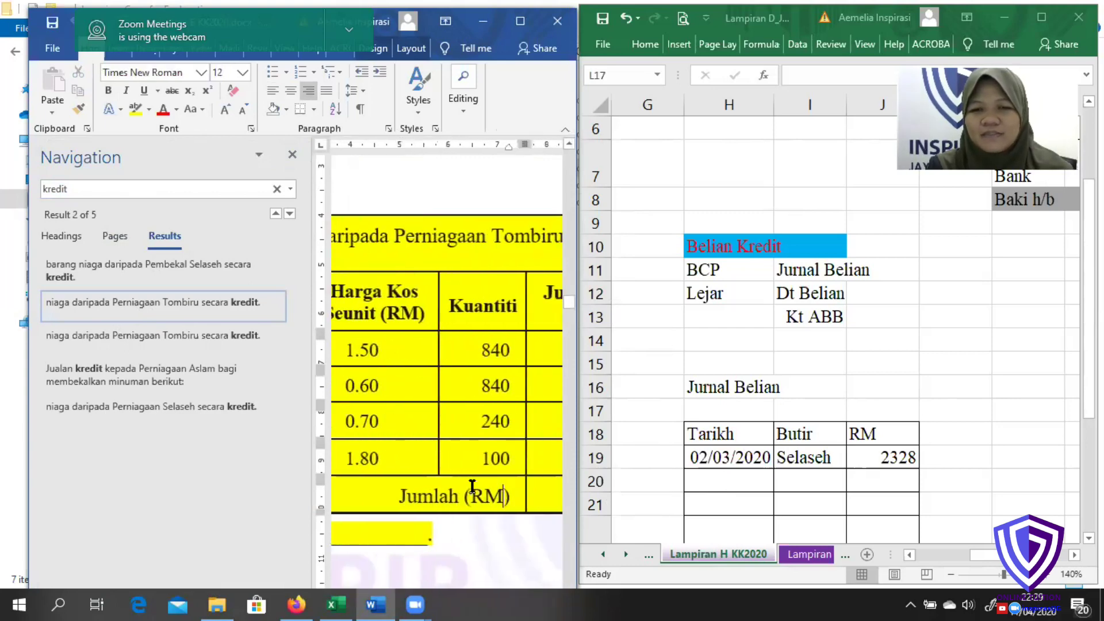
{"action": "key", "text": "Right"}
{"action": "key", "text": "Right"}
{"action": "key", "text": "Right"}
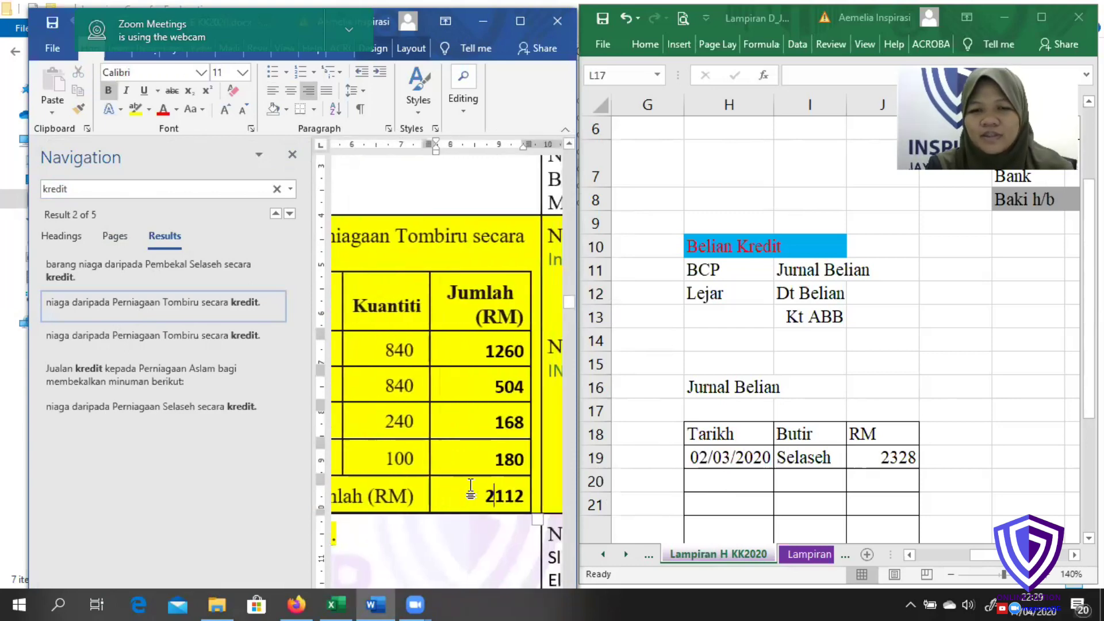
- Set the font colour of cells H20:J20, the Tombiru entry in the Jurnal Belian table, to black
{"action": "left_click", "coordinate": [762, 490]}
{"action": "left_click", "coordinate": [759, 487]}
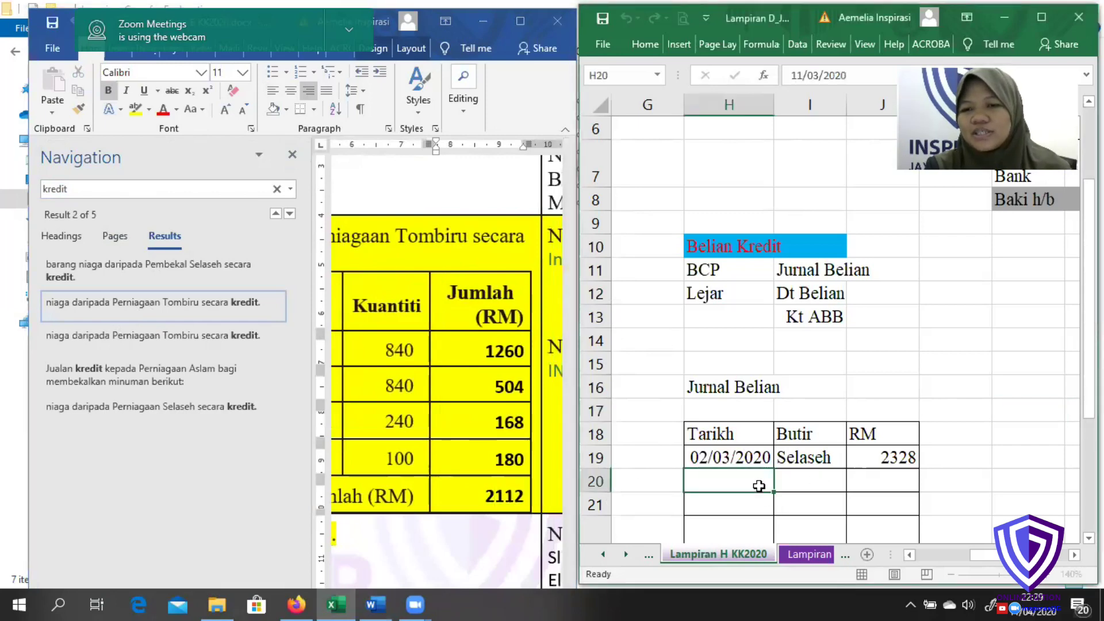
{"action": "left_click_drag", "start_coordinate": [760, 486], "coordinate": [880, 482]}
{"action": "right_click", "coordinate": [869, 481]}
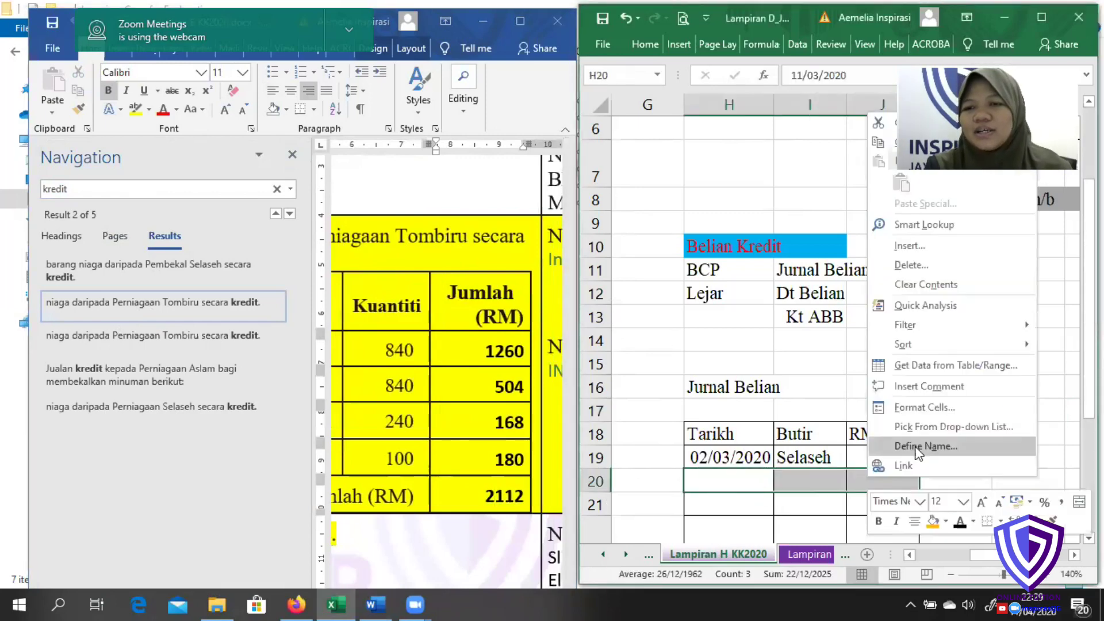
{"action": "left_click", "coordinate": [959, 521]}
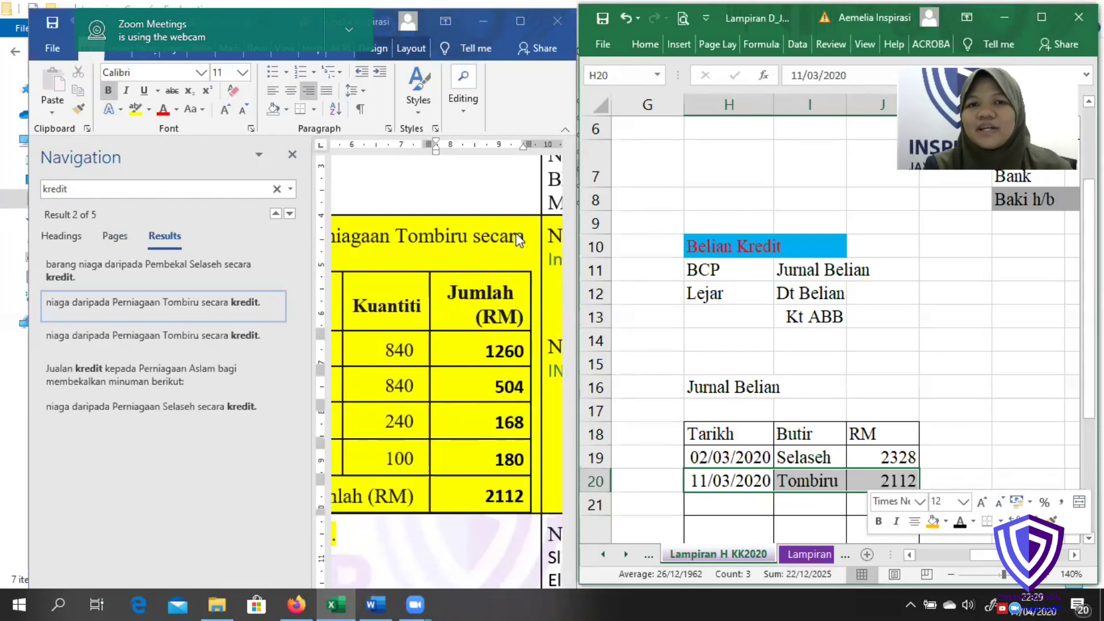
- Go to the credit sale to Perniagaan Aslam in the Word document, and search the document for "aslam"
{"action": "left_click", "coordinate": [506, 129]}
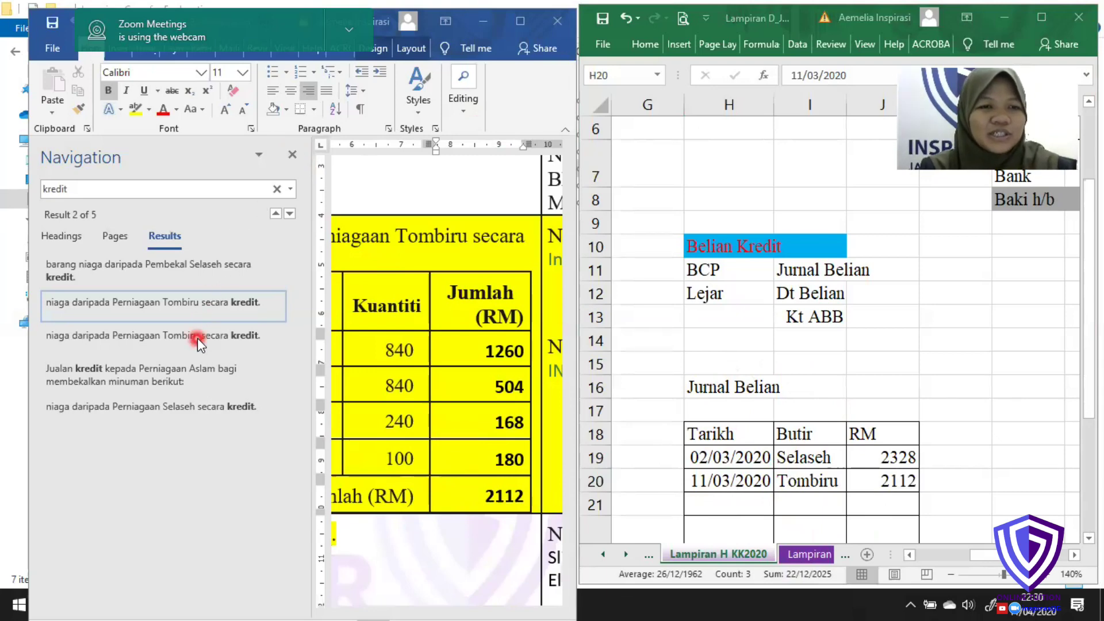
{"action": "left_click", "coordinate": [174, 372]}
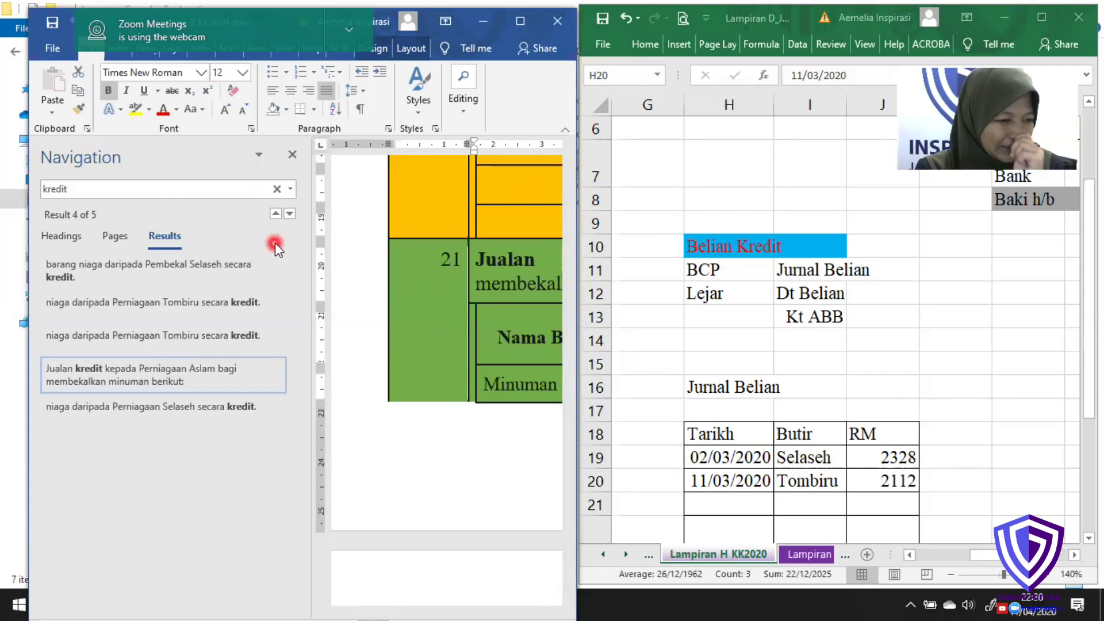
{"action": "left_click", "coordinate": [276, 189]}
{"action": "left_click", "coordinate": [213, 189]}
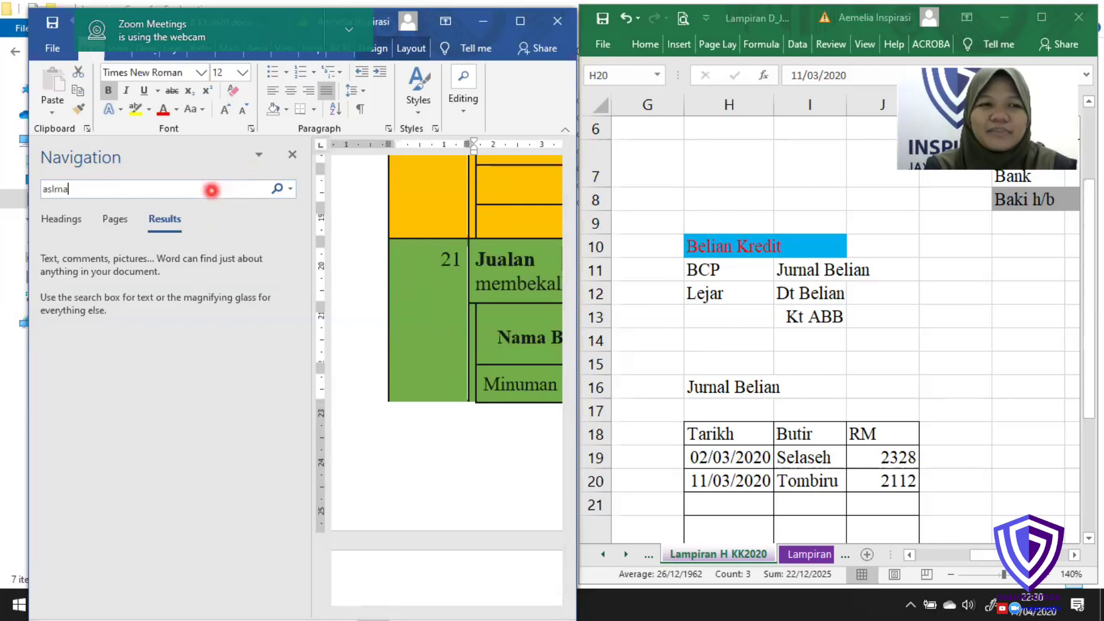
{"action": "type", "text": "aslam"}
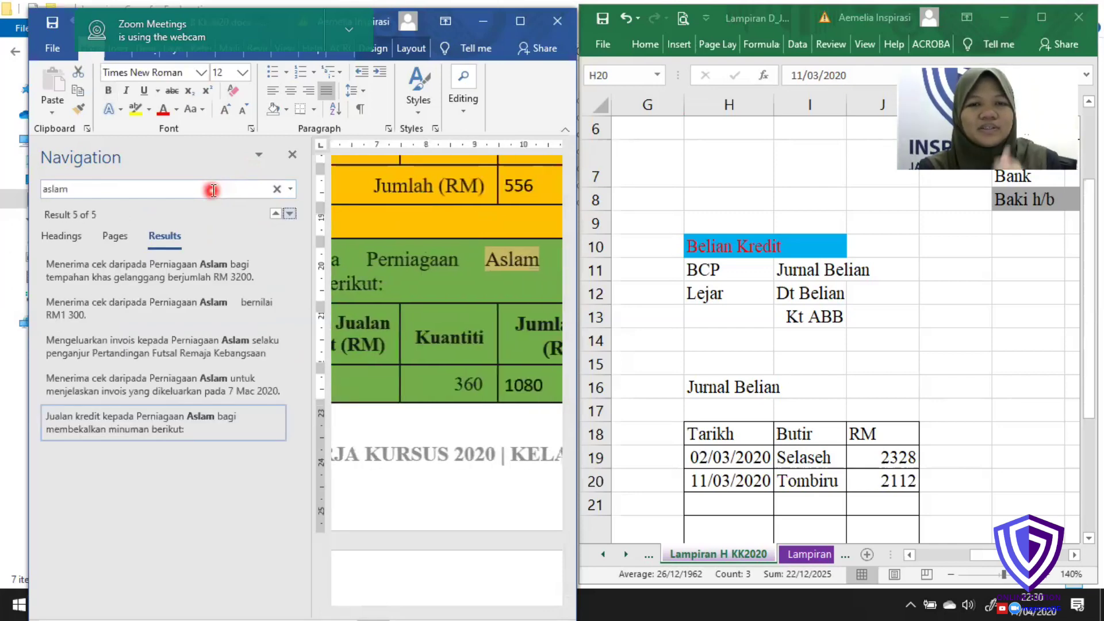
- Review the Perniagaan Aslam transactions through the 21 Mac credit sale, and clear and close the search
{"action": "left_click", "coordinate": [161, 281]}
{"action": "left_click", "coordinate": [152, 309]}
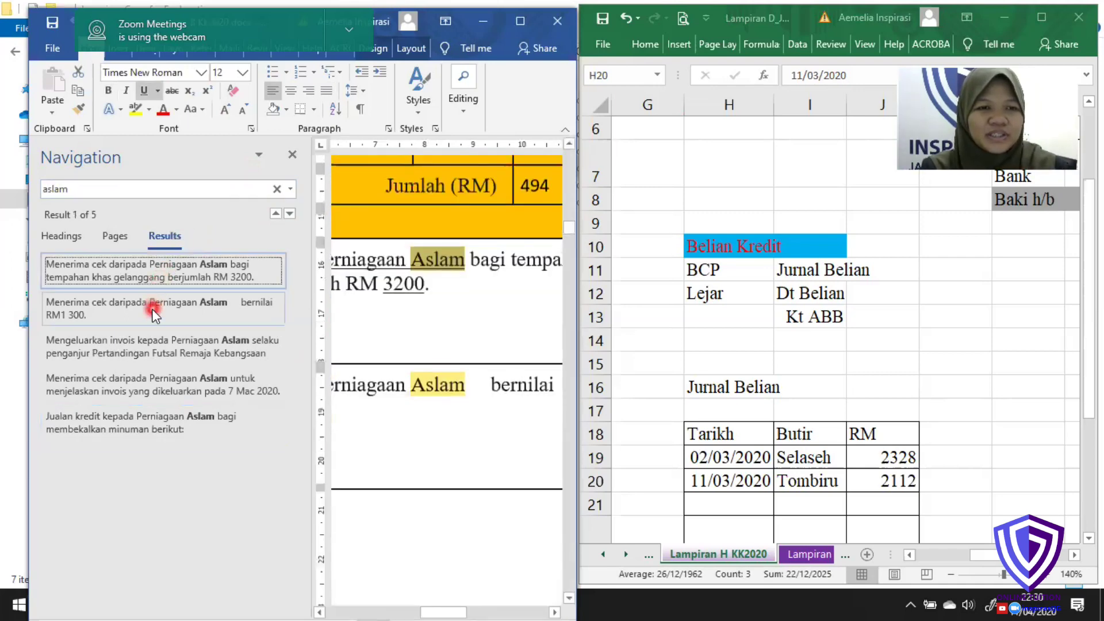
{"action": "left_click", "coordinate": [145, 347]}
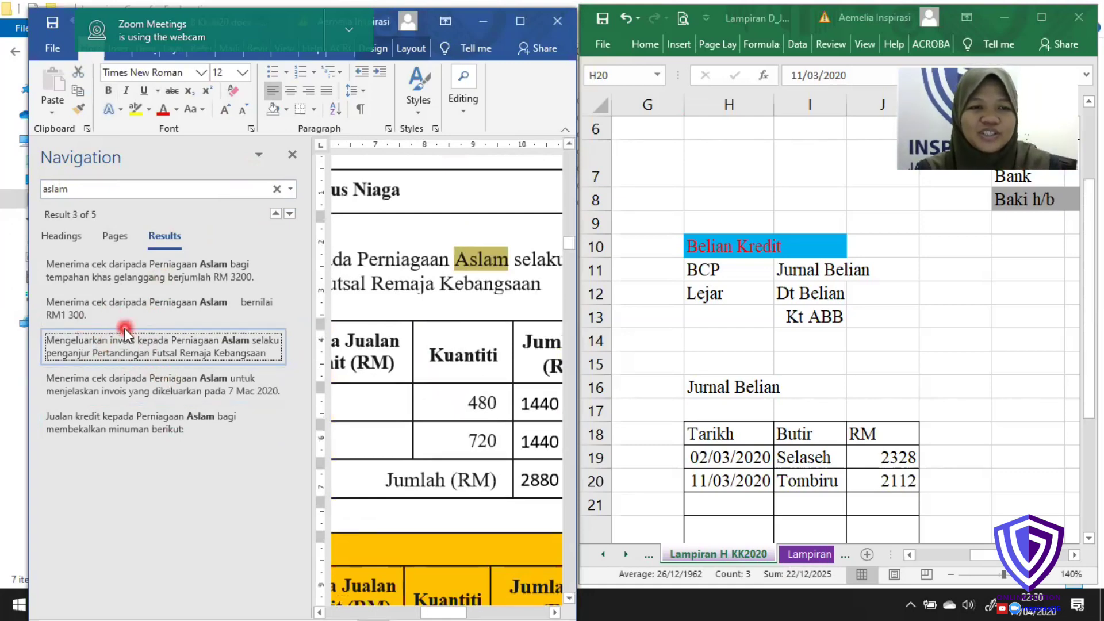
{"action": "left_click", "coordinate": [147, 430]}
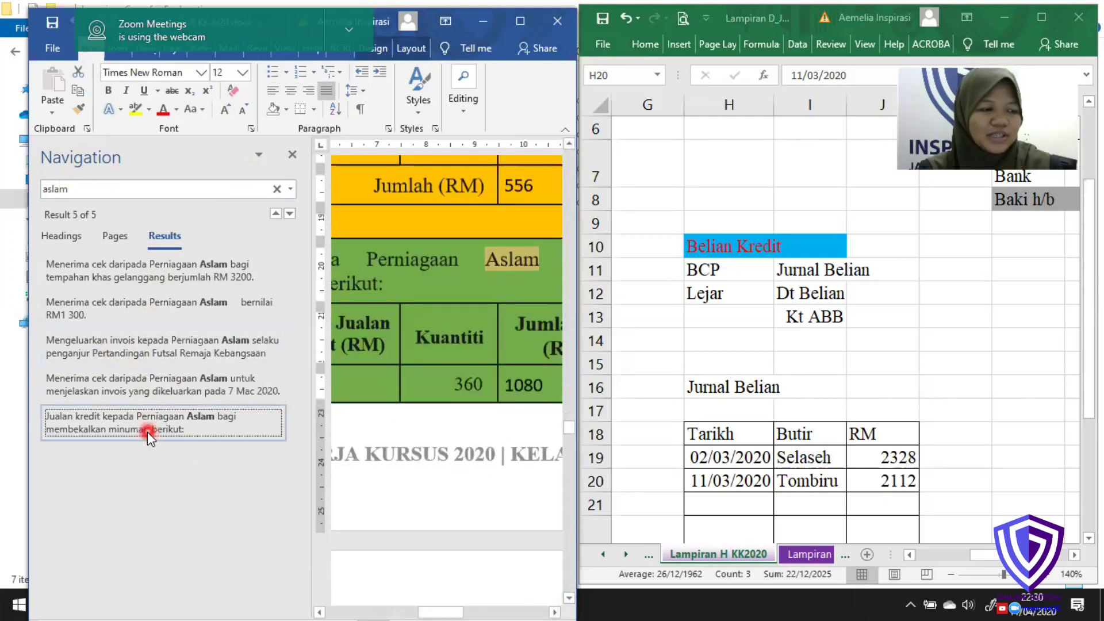
{"action": "left_click", "coordinate": [278, 192]}
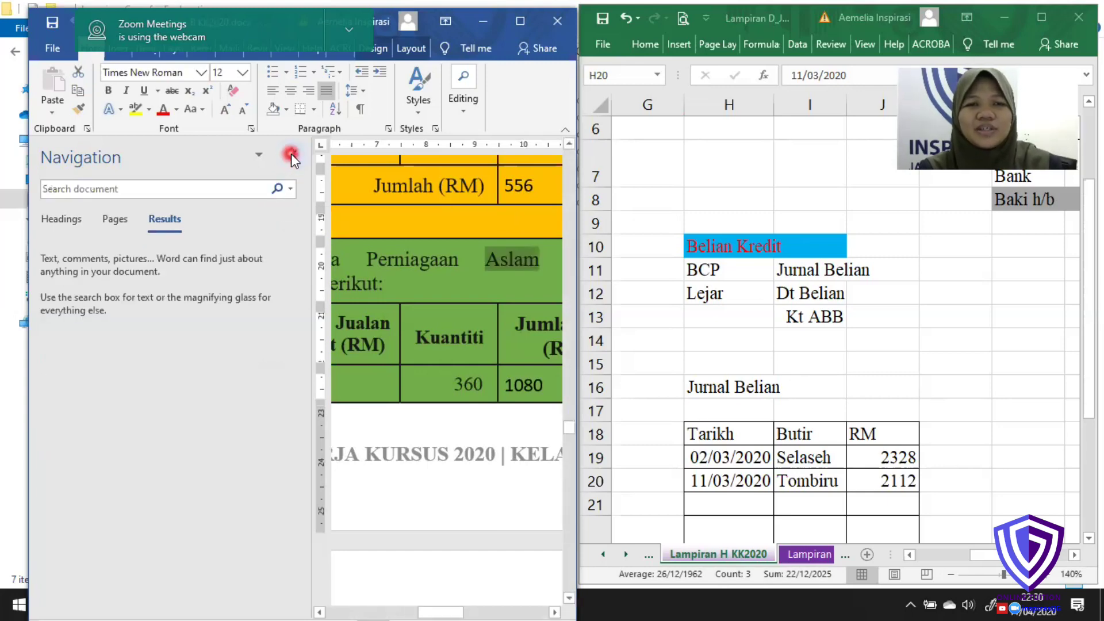
{"action": "left_click", "coordinate": [292, 154]}
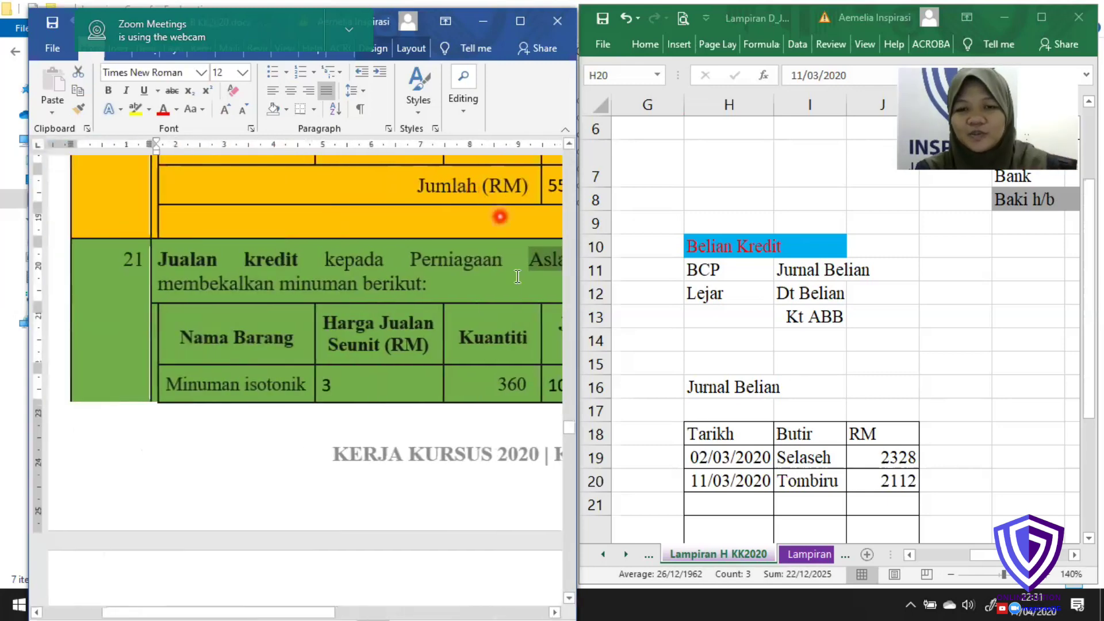
- Return to the start of the Word document and review the two 7 Mac cheque receipts from Perniagaan Aslam
{"action": "left_click_drag", "start_coordinate": [568, 424], "coordinate": [568, 140]}
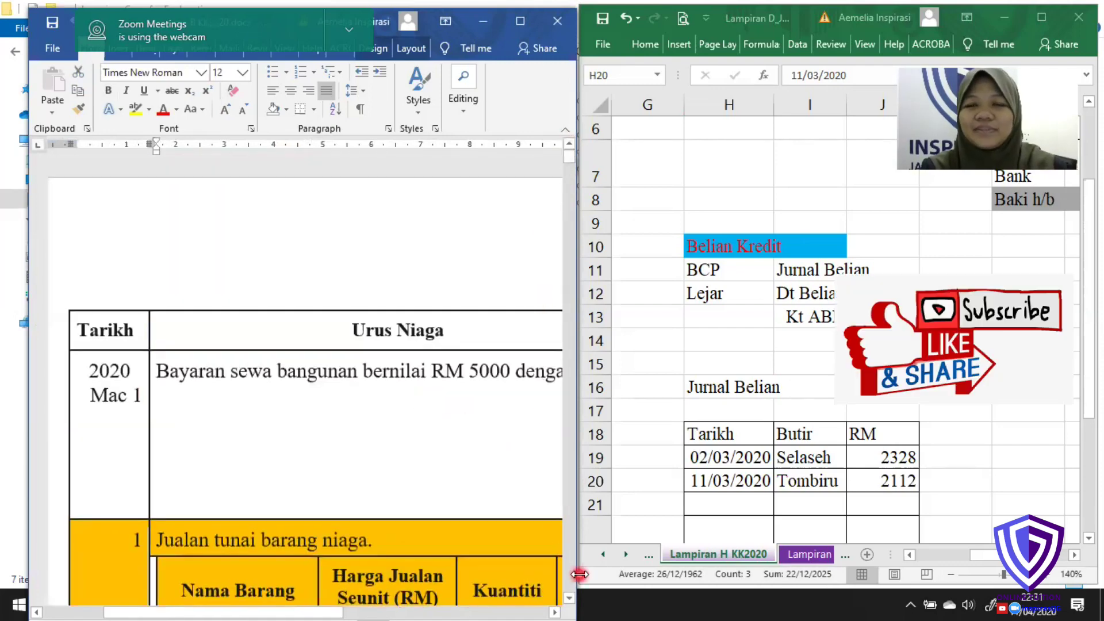
{"action": "left_click", "coordinate": [568, 598]}
{"action": "left_click_drag", "start_coordinate": [568, 598], "coordinate": [569, 601]}
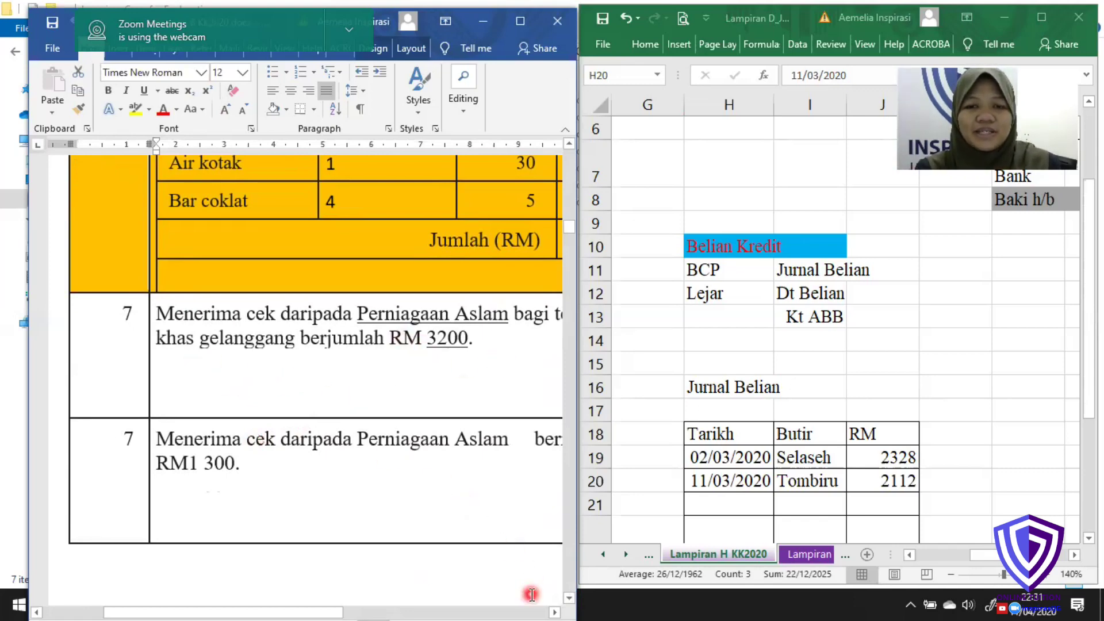
{"action": "scroll", "coordinate": [557, 596], "scroll_direction": "right", "scroll_amount": 5}
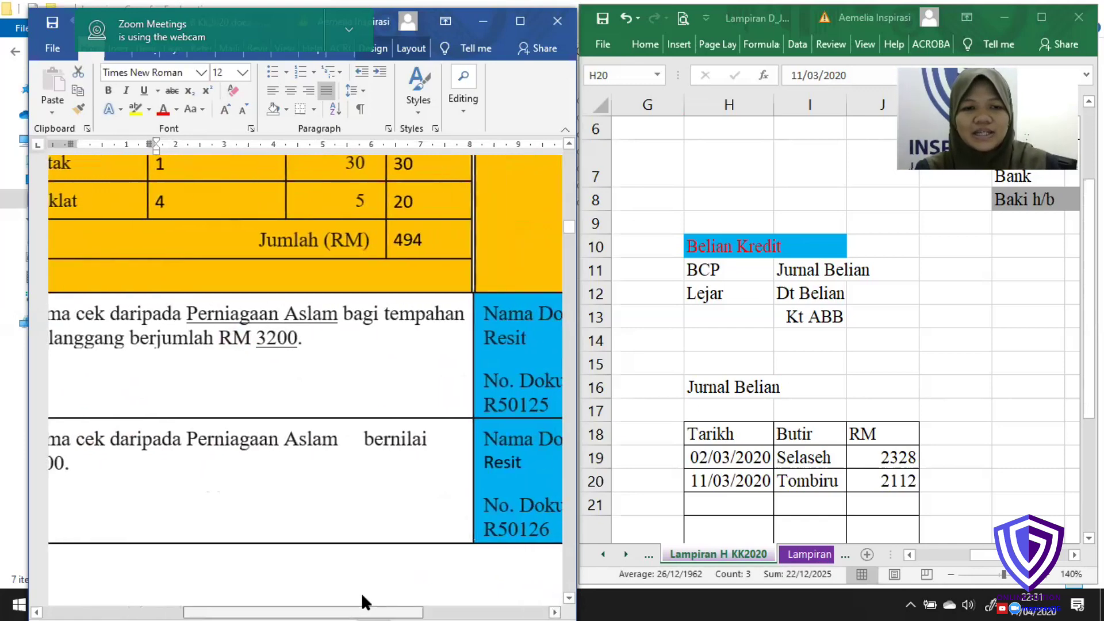
{"action": "left_click_drag", "start_coordinate": [275, 601], "coordinate": [178, 601]}
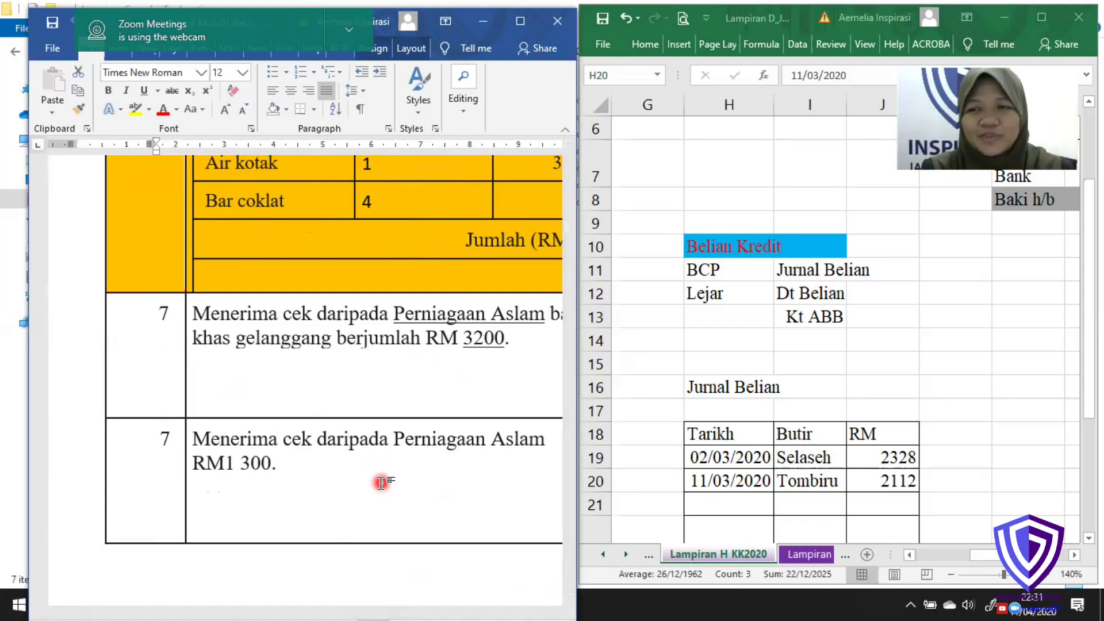
- In the Excel sheet Lampiran G KK2020, set the font colour of A8:D8, the opening balance row of Perniagaan Aslam, to black
{"action": "left_click", "coordinate": [647, 561]}
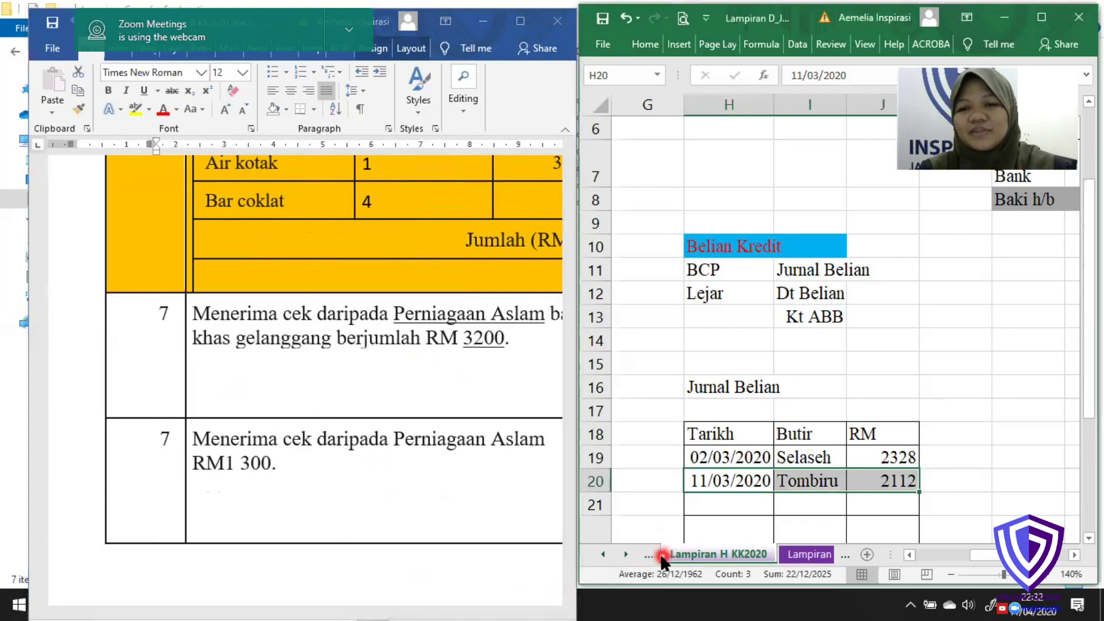
{"action": "left_click", "coordinate": [653, 554]}
{"action": "mouse_move", "coordinate": [957, 557]}
{"action": "left_mouse_down"}
{"action": "mouse_move", "coordinate": [980, 554]}
{"action": "mouse_move", "coordinate": [928, 553]}
{"action": "mouse_move", "coordinate": [938, 554]}
{"action": "left_mouse_up"}
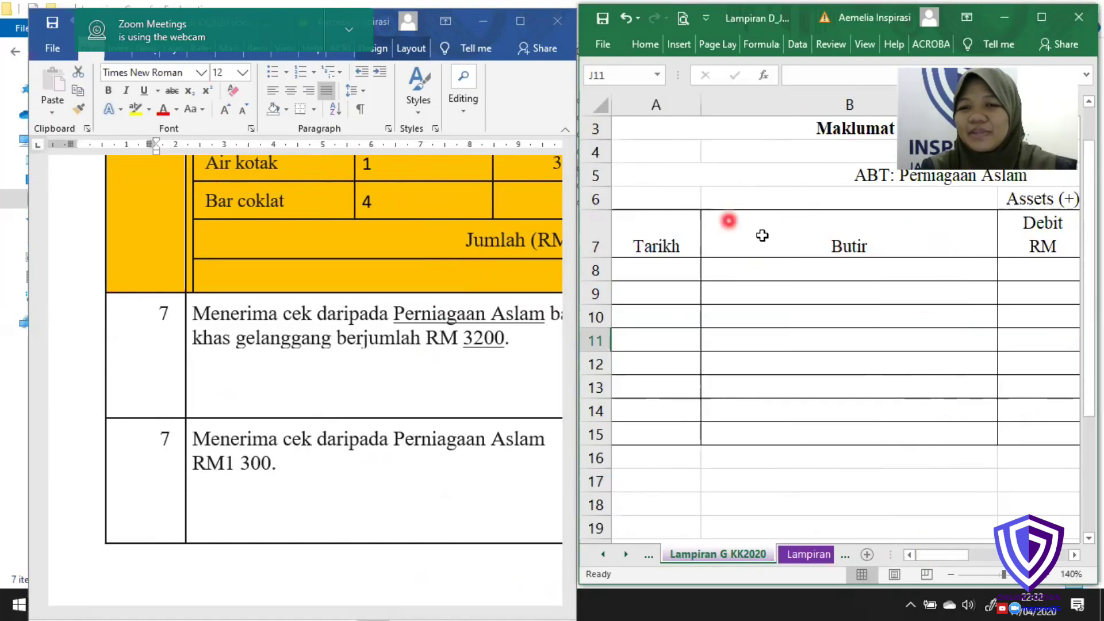
{"action": "left_click_drag", "start_coordinate": [681, 270], "coordinate": [772, 266]}
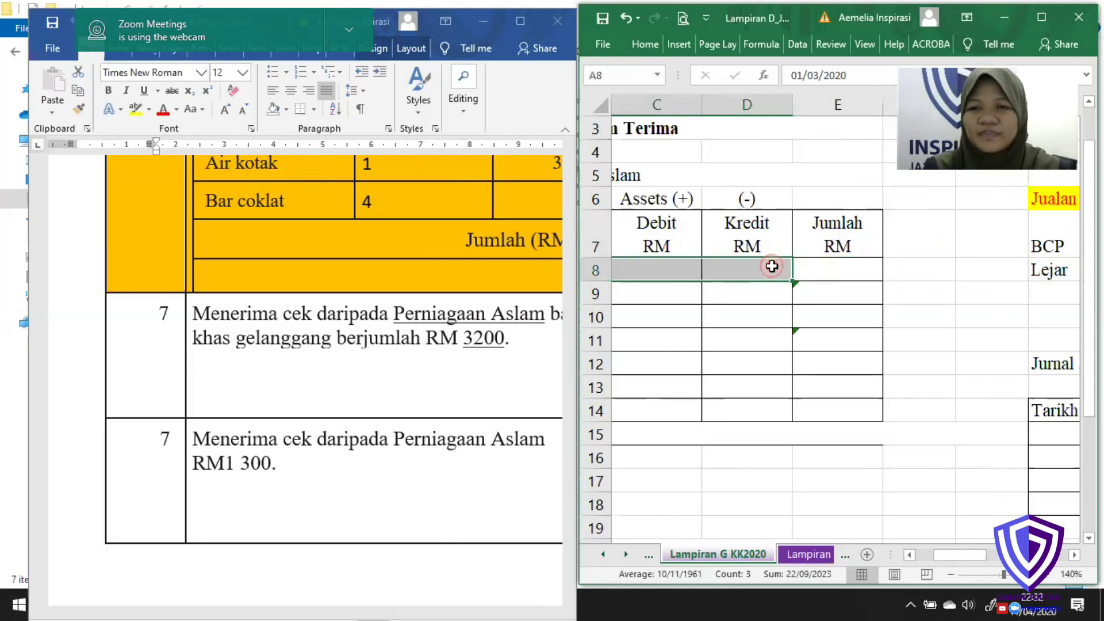
{"action": "right_click", "coordinate": [772, 266]}
{"action": "left_click", "coordinate": [867, 195]}
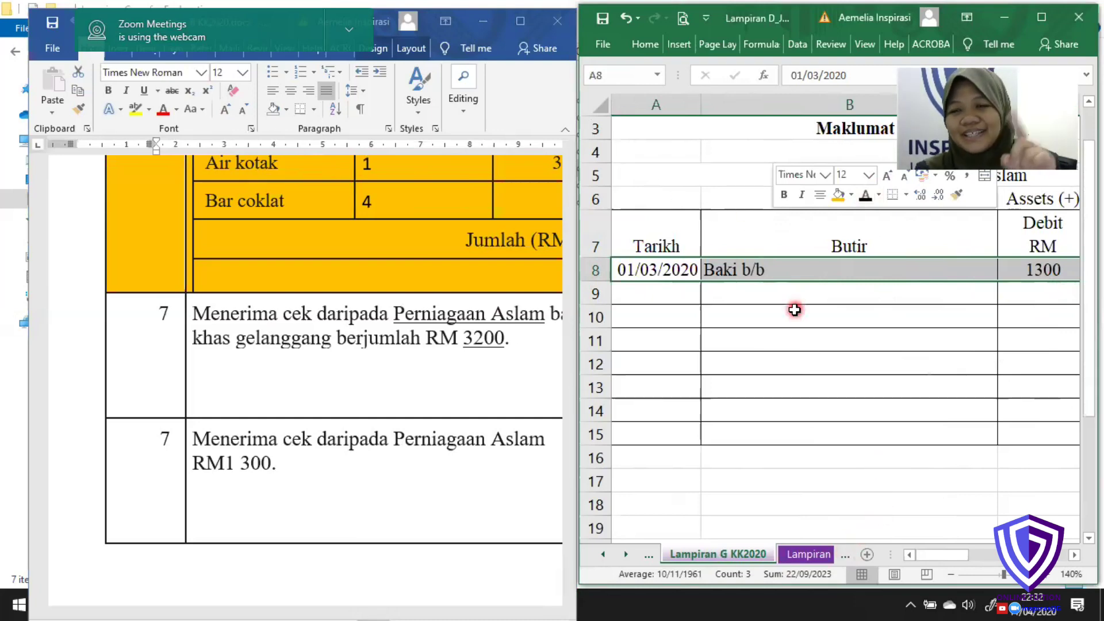
- On sheet Lampiran H KK2020, set the font colour of A8:C8, the date and Baki b/b description of the first account, to black
{"action": "left_click", "coordinate": [797, 555]}
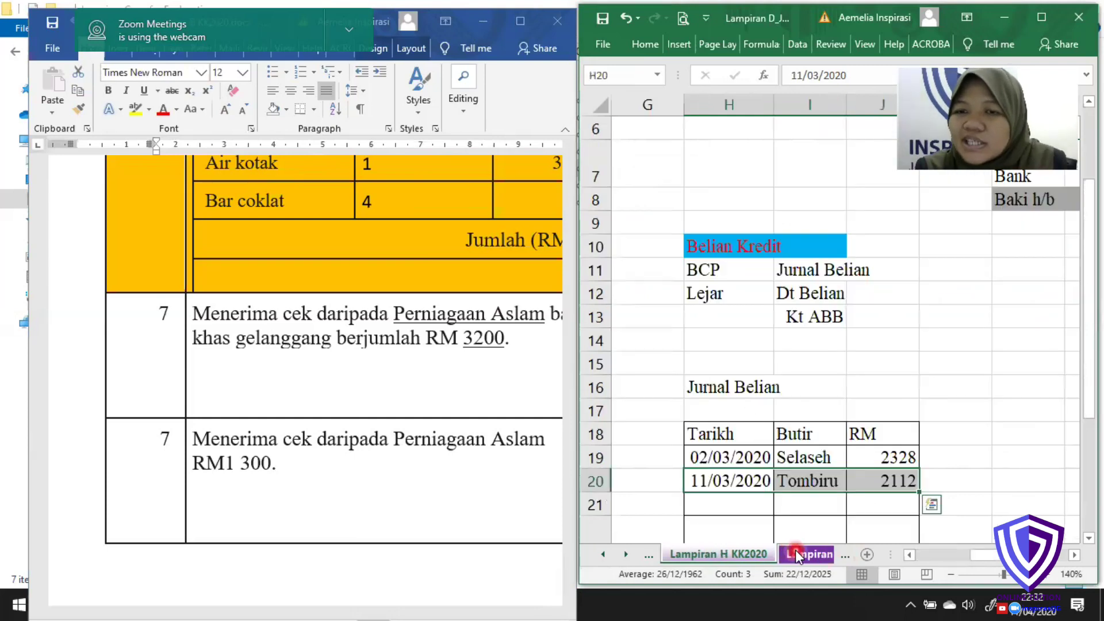
{"action": "left_click", "coordinate": [998, 557]}
{"action": "left_click_drag", "start_coordinate": [998, 557], "coordinate": [952, 557]}
{"action": "left_click_drag", "start_coordinate": [660, 199], "coordinate": [1024, 198]}
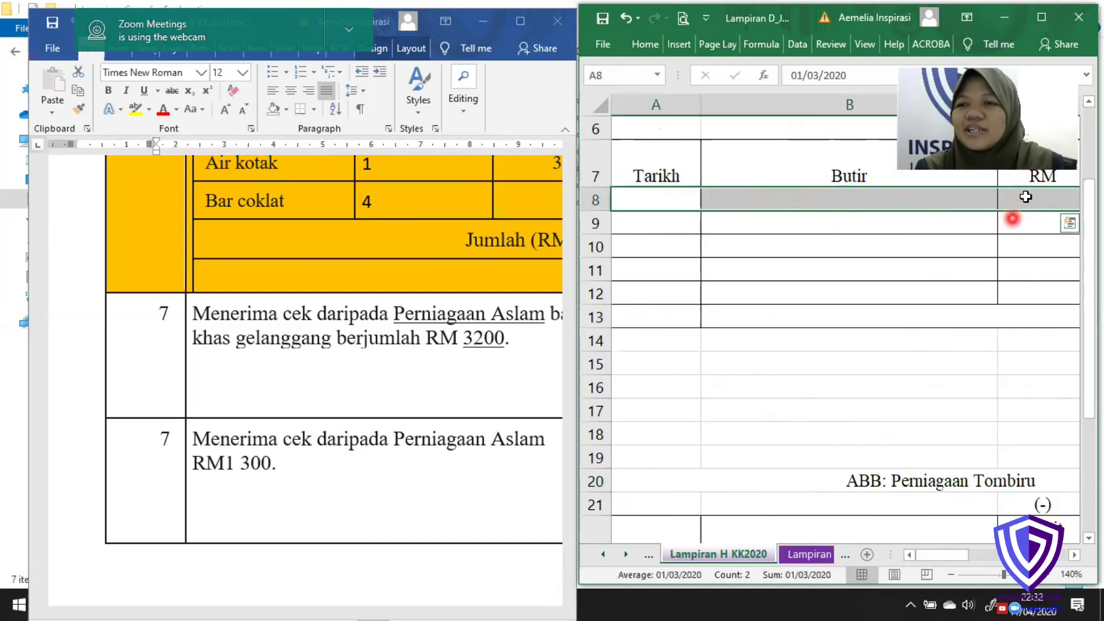
{"action": "right_click", "coordinate": [1023, 206]}
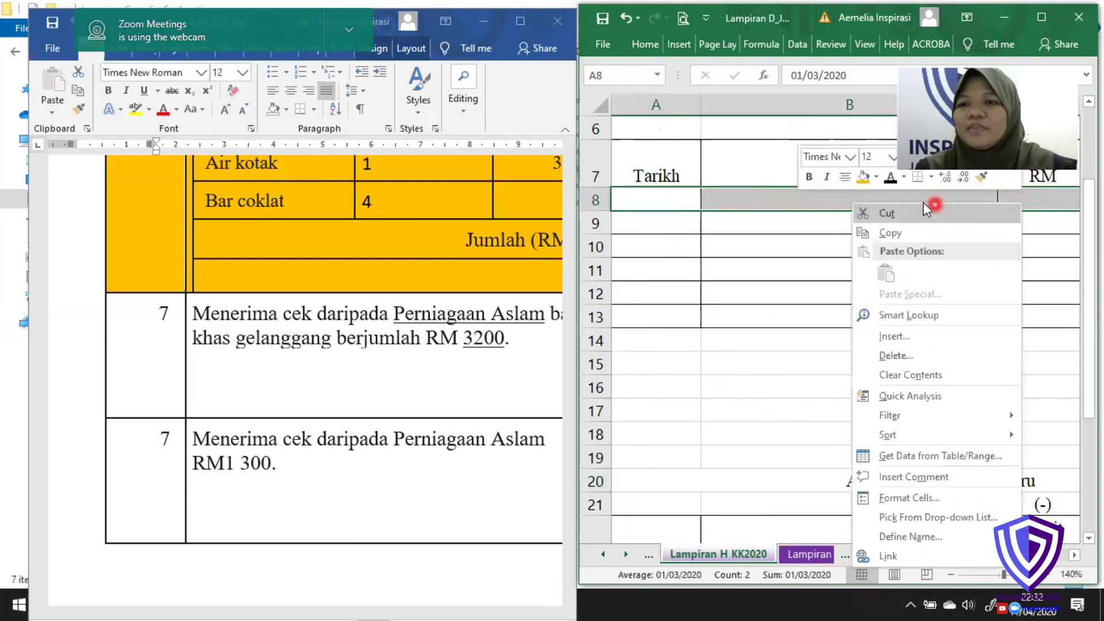
{"action": "left_click", "coordinate": [891, 180]}
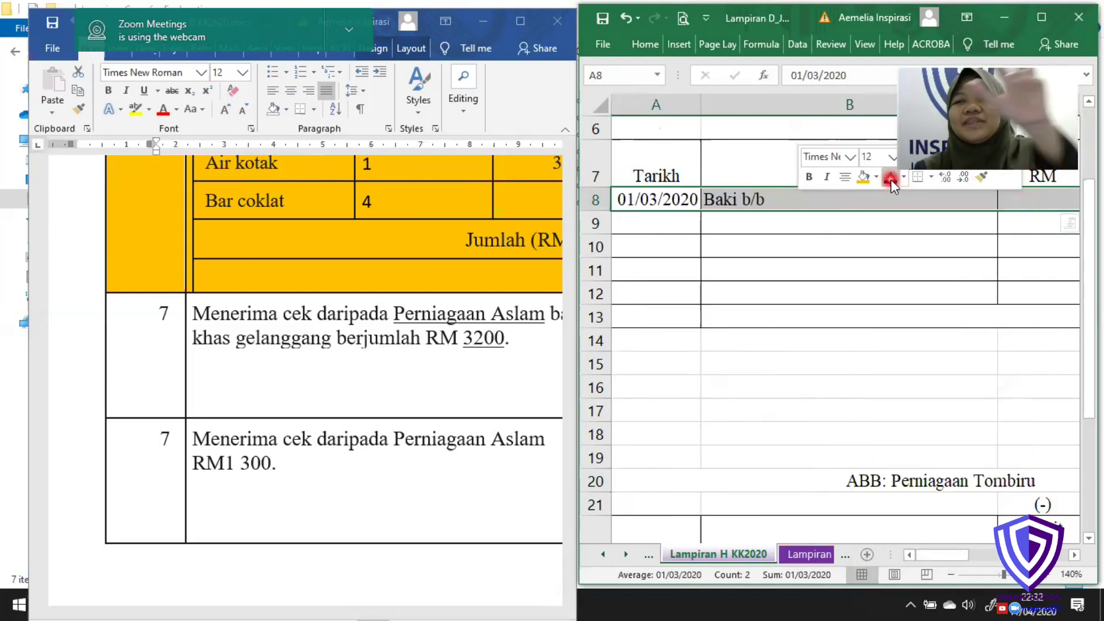
{"action": "left_click", "coordinate": [859, 402]}
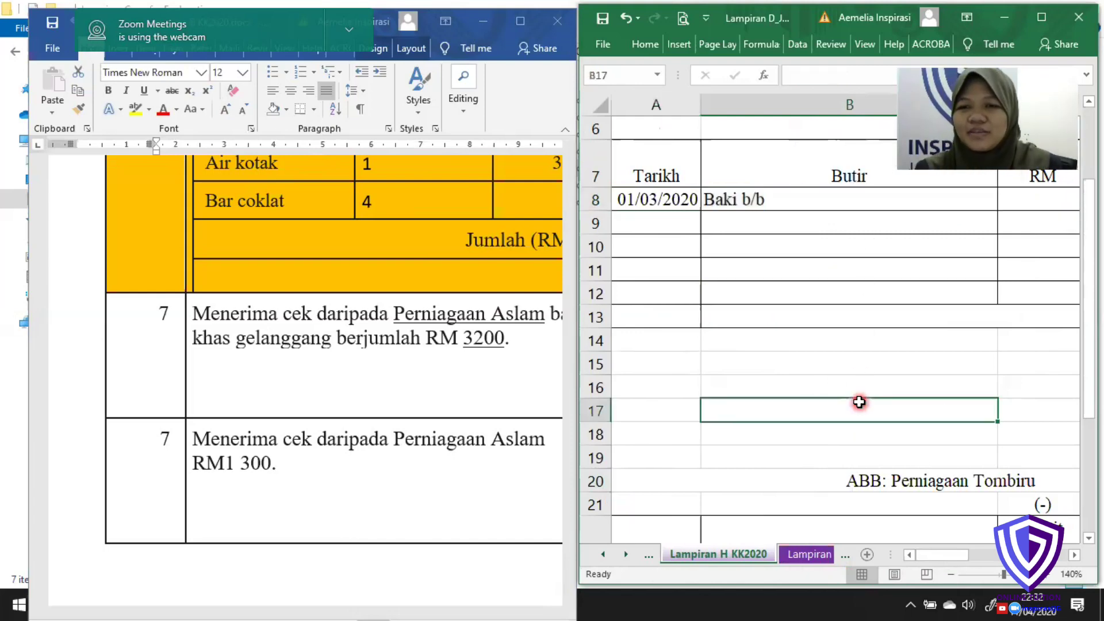
- Set the font colour of C8:D8, the debit and credit amounts of the Baki b/b row, to black
{"action": "left_click", "coordinate": [1075, 555]}
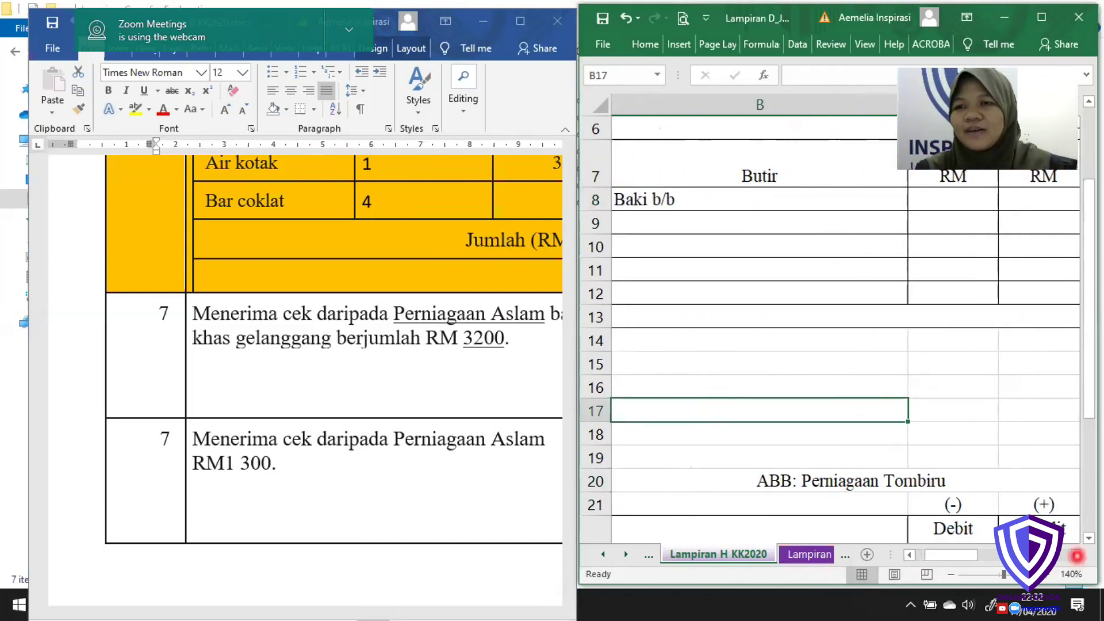
{"action": "left_click", "coordinate": [1075, 555]}
{"action": "left_click", "coordinate": [1075, 555]}
{"action": "left_click_drag", "start_coordinate": [744, 203], "coordinate": [668, 205]}
{"action": "right_click", "coordinate": [669, 207]}
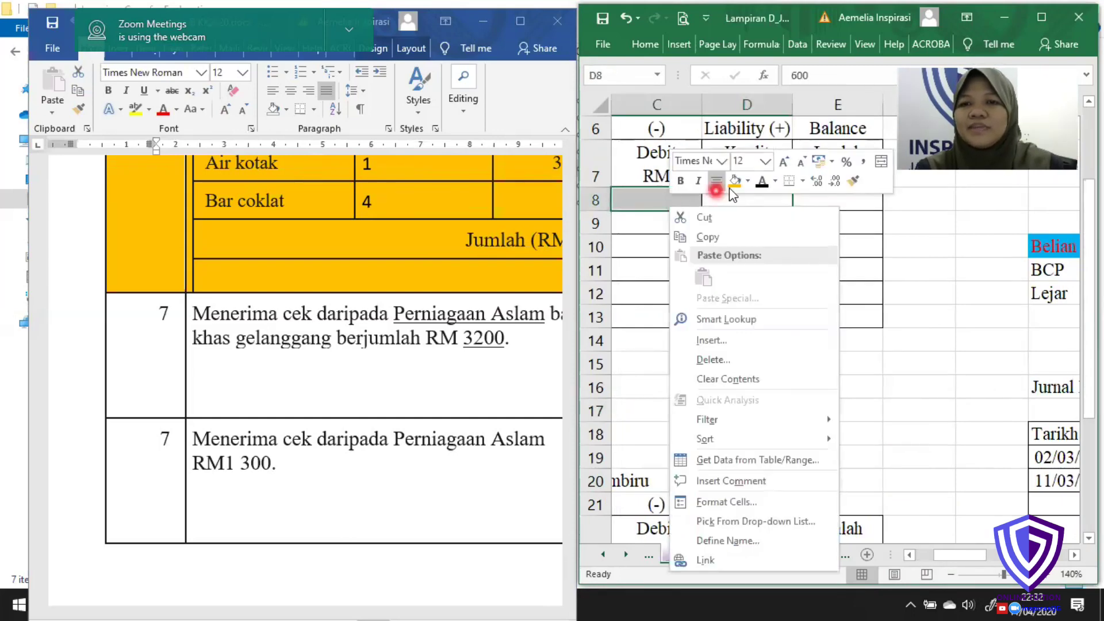
{"action": "key", "text": "Escape"}
{"action": "left_click", "coordinate": [752, 360]}
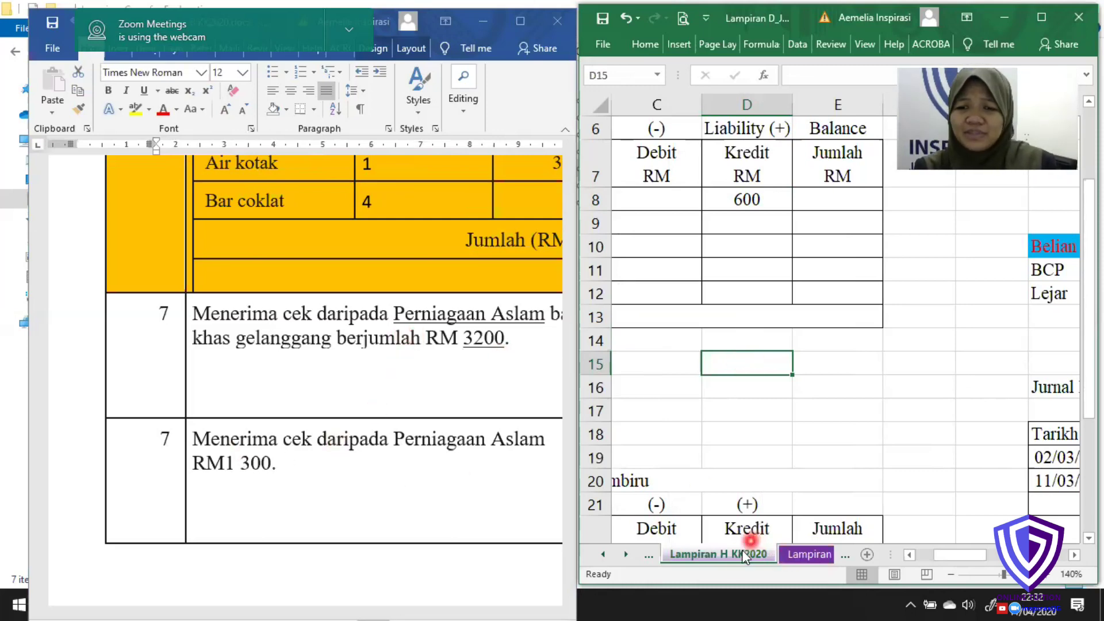
- On sheet Lampiran G KK2020, set the font colour of A9:C9, the date and Bank description in the Aslam account, to black
{"action": "left_click", "coordinate": [648, 554]}
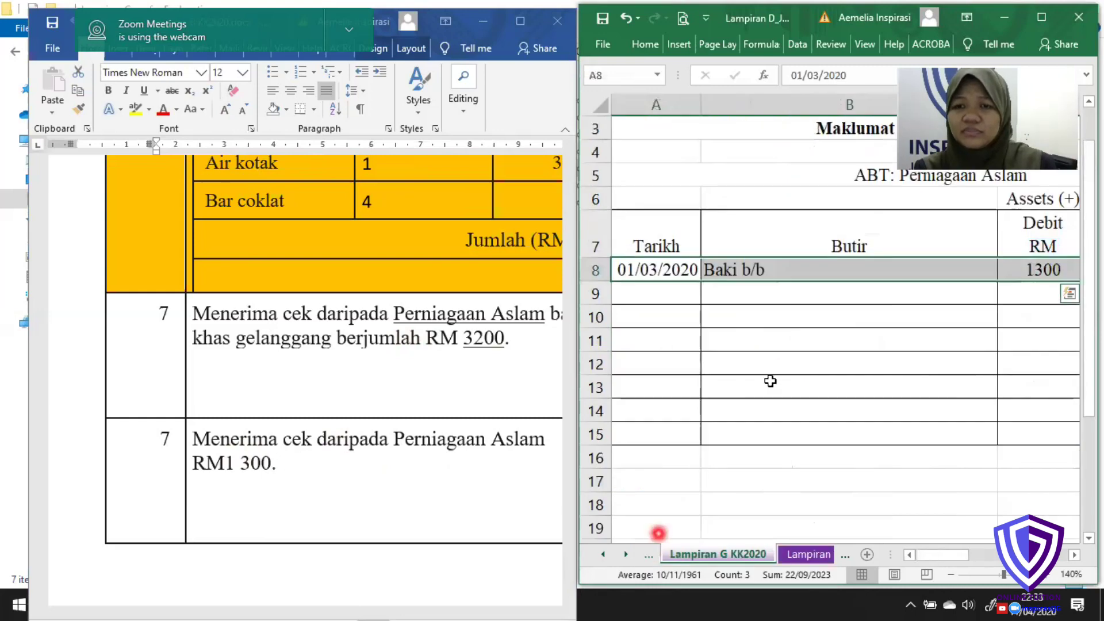
{"action": "left_click", "coordinate": [1026, 263]}
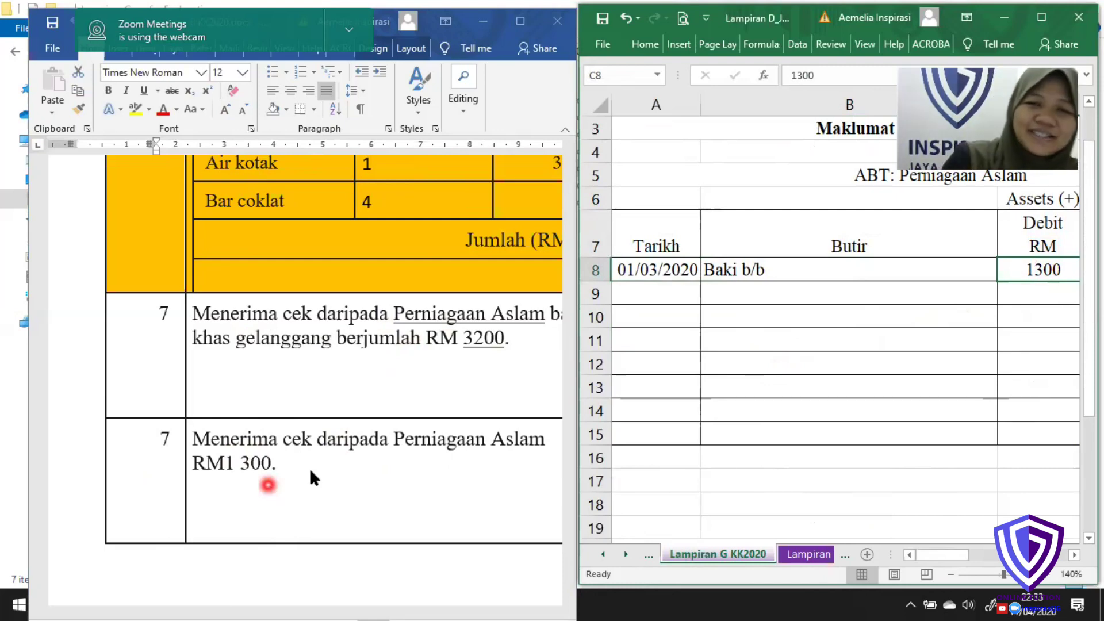
{"action": "left_click", "coordinate": [646, 292]}
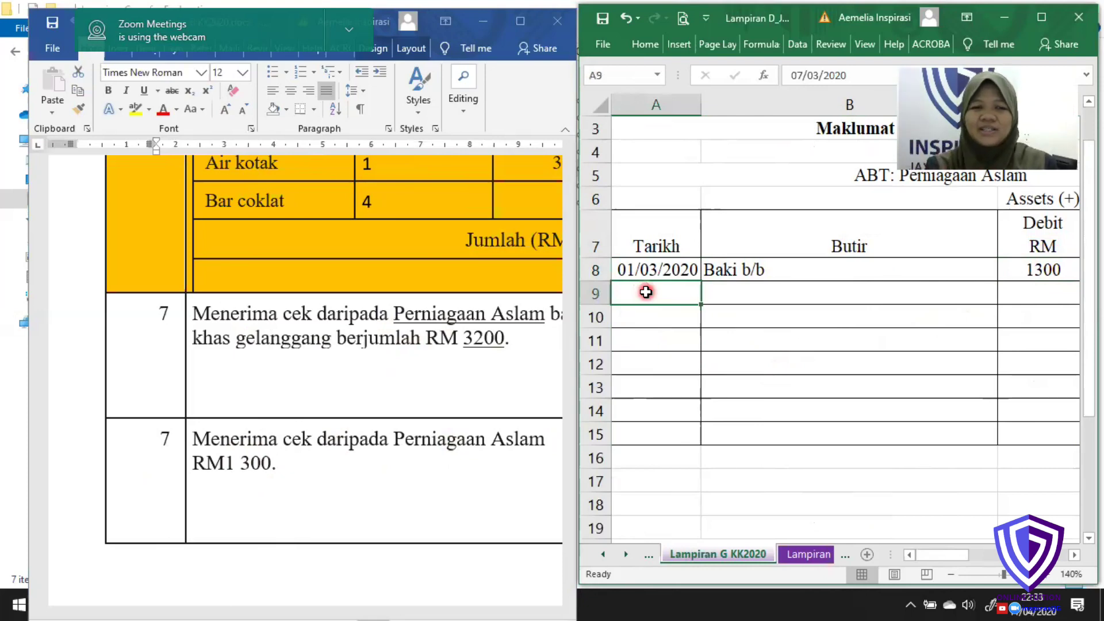
{"action": "left_click_drag", "start_coordinate": [646, 292], "coordinate": [1057, 295]}
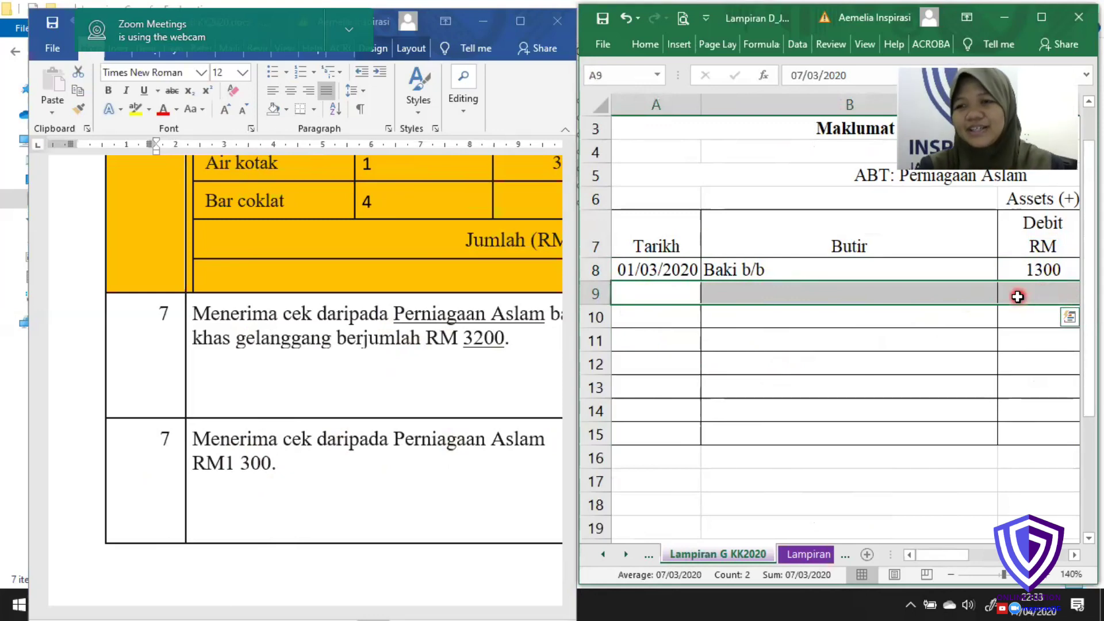
{"action": "right_click", "coordinate": [1018, 297]}
{"action": "left_click", "coordinate": [885, 195]}
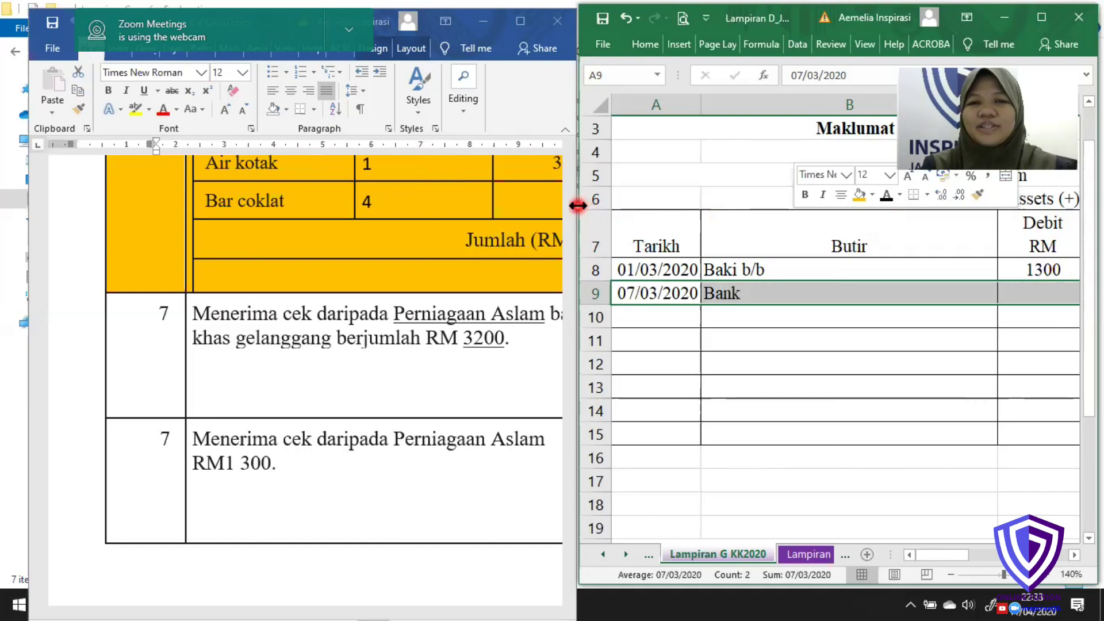
- Widen the Excel window and set the font colour of D9, the credit amount of the Bank entry, to black
{"action": "left_click_drag", "start_coordinate": [578, 206], "coordinate": [469, 205]}
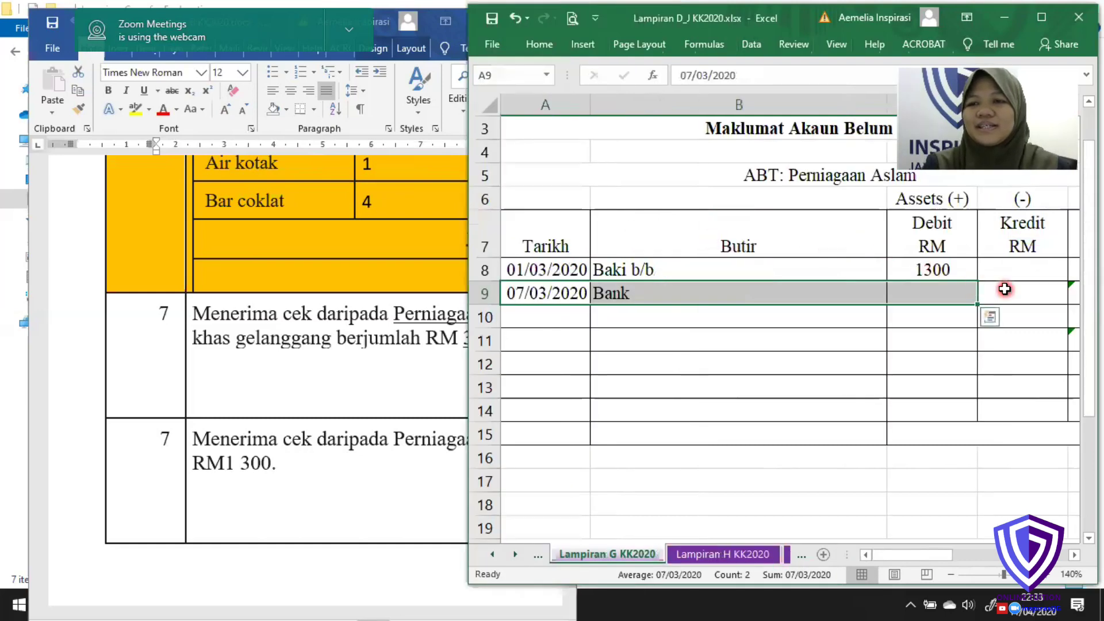
{"action": "left_click", "coordinate": [1004, 290]}
{"action": "right_click", "coordinate": [1006, 295]}
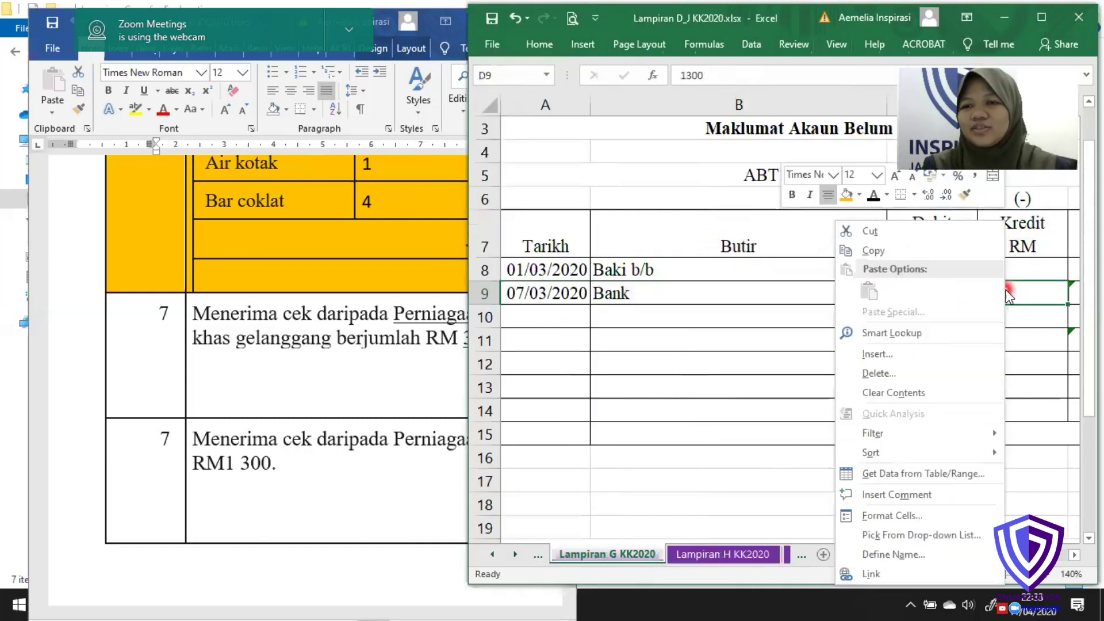
{"action": "left_click", "coordinate": [873, 194]}
{"action": "left_click", "coordinate": [929, 526]}
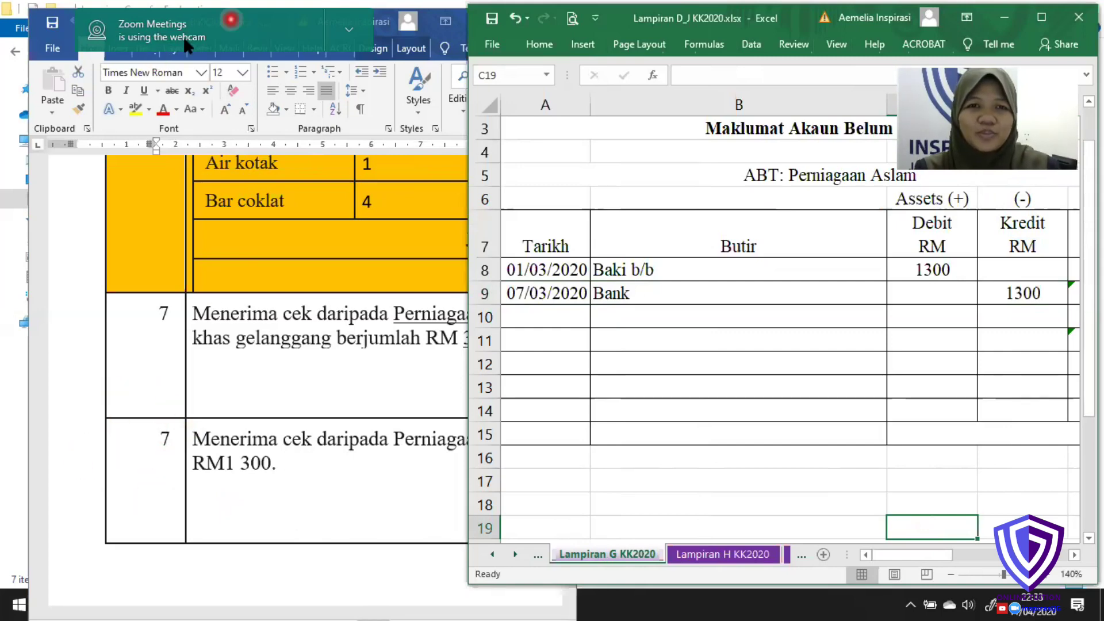
- Move and narrow the Word window beside the worksheet, and go to the 7 Mac invoice issued to Perniagaan Aslam
{"action": "left_click_drag", "start_coordinate": [384, 38], "coordinate": [358, 37]}
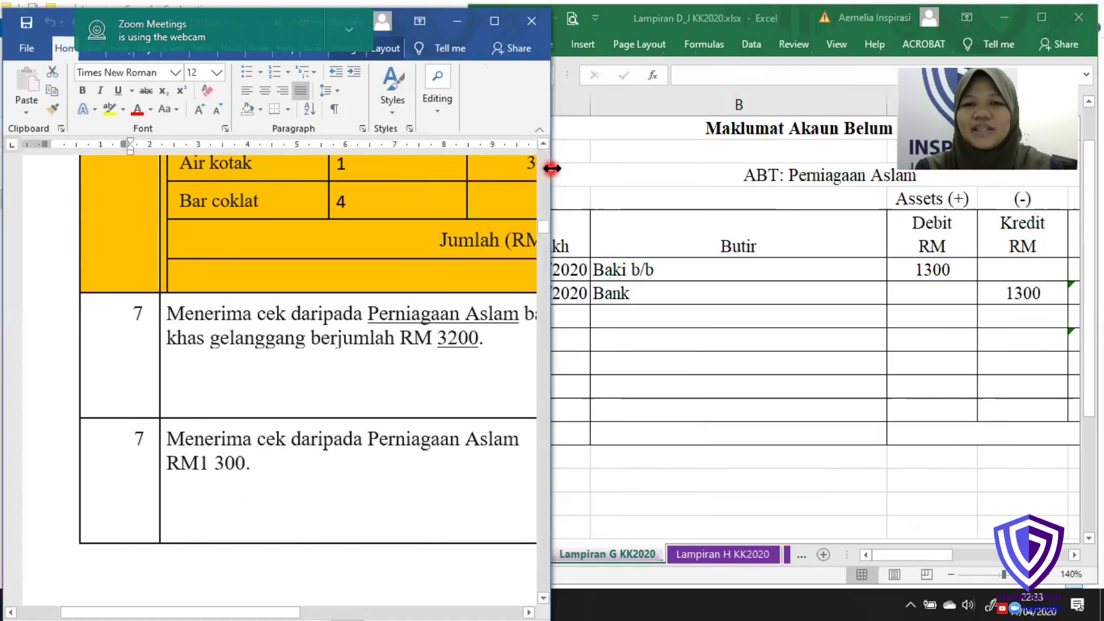
{"action": "left_click_drag", "start_coordinate": [550, 168], "coordinate": [552, 168]}
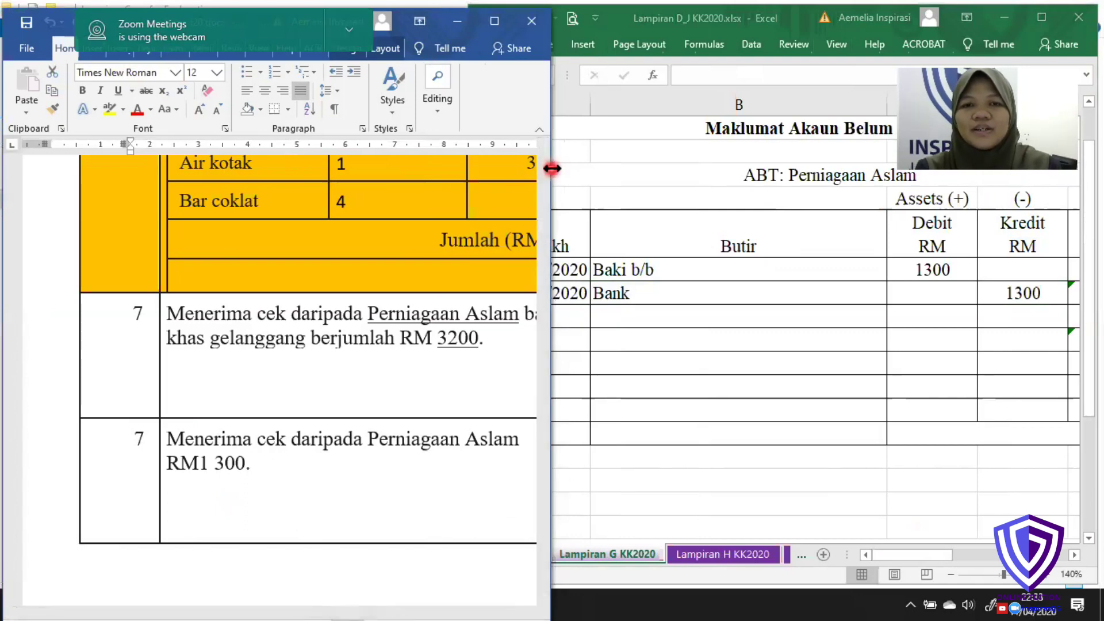
{"action": "left_click_drag", "start_coordinate": [551, 168], "coordinate": [482, 173]}
{"action": "left_click", "coordinate": [345, 475]}
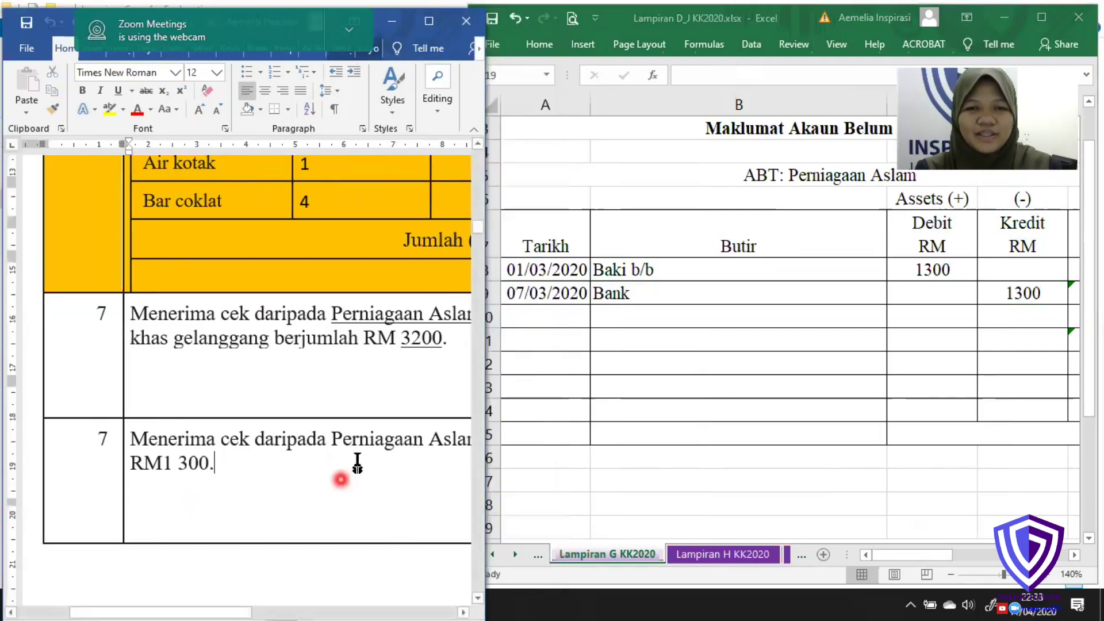
{"action": "left_click", "coordinate": [478, 598]}
{"action": "left_click_drag", "start_coordinate": [478, 598], "coordinate": [478, 599]}
- In Excel, set the font colour of H15:J15, the first entry row of the Jurnal Jualan table on Lampiran G KK2020, to black
{"action": "left_click", "coordinate": [764, 555]}
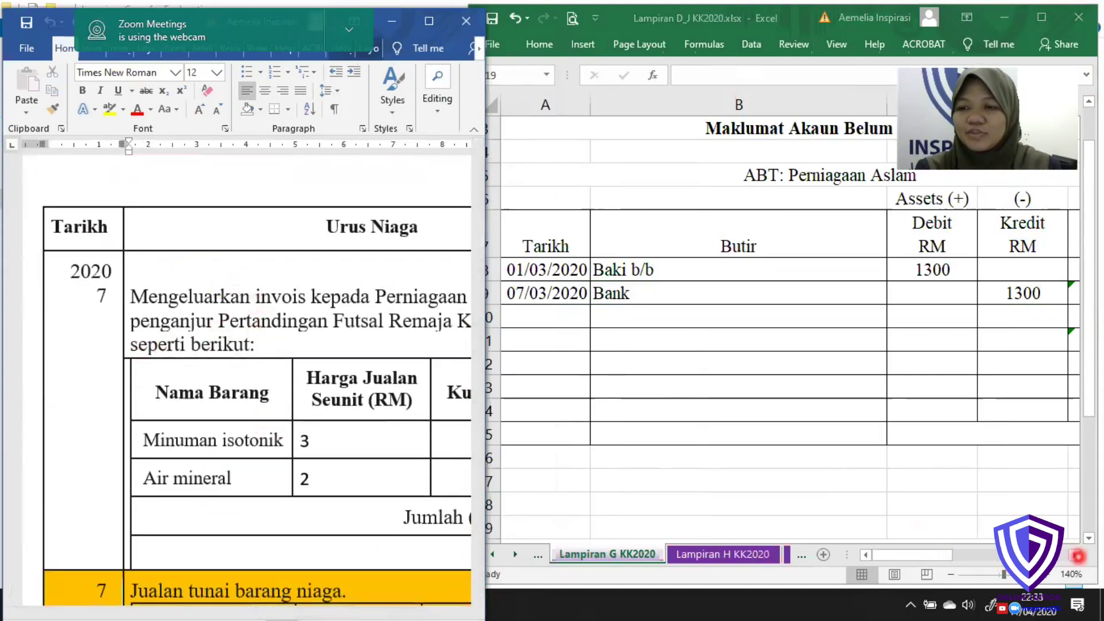
{"action": "left_click", "coordinate": [1073, 556]}
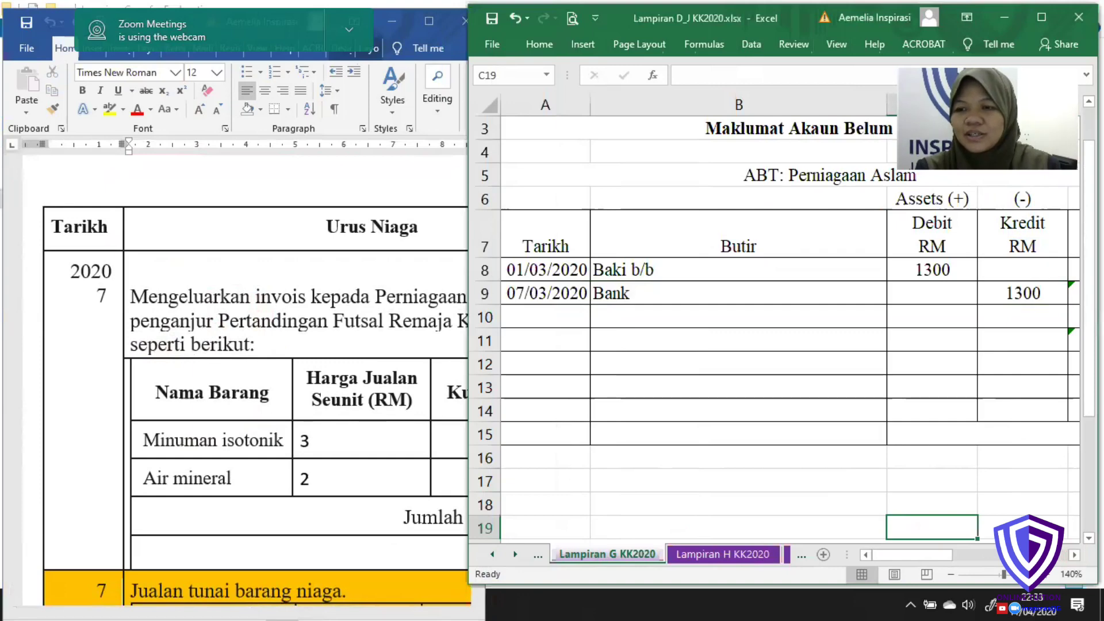
{"action": "scroll", "coordinate": [1074, 555], "scroll_direction": "right", "scroll_amount": 5}
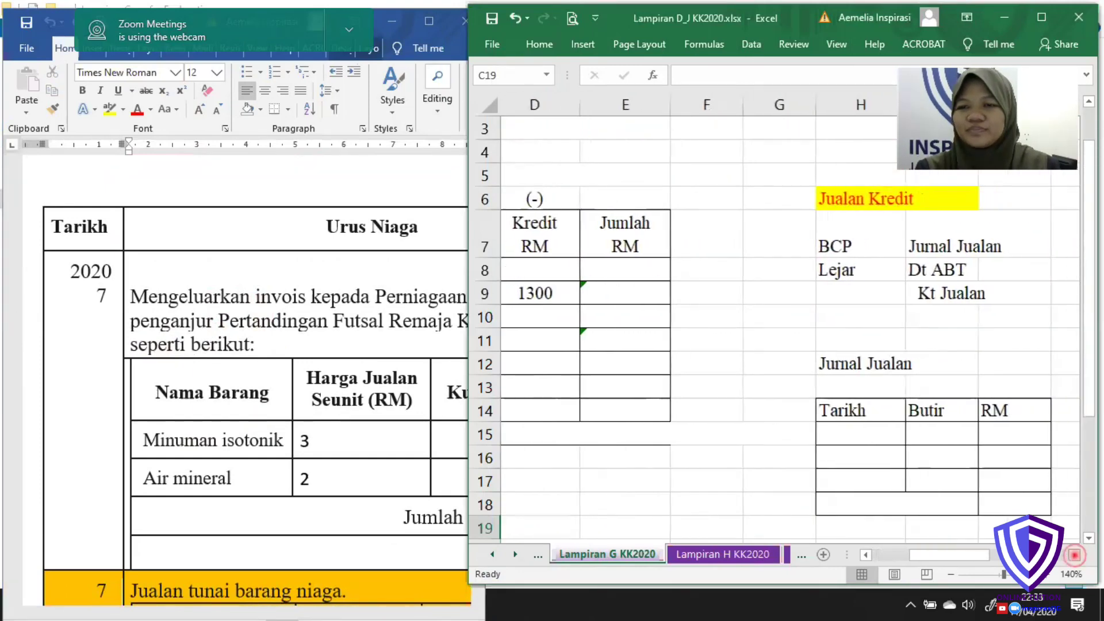
{"action": "left_click", "coordinate": [1074, 556]}
{"action": "left_click", "coordinate": [708, 429]}
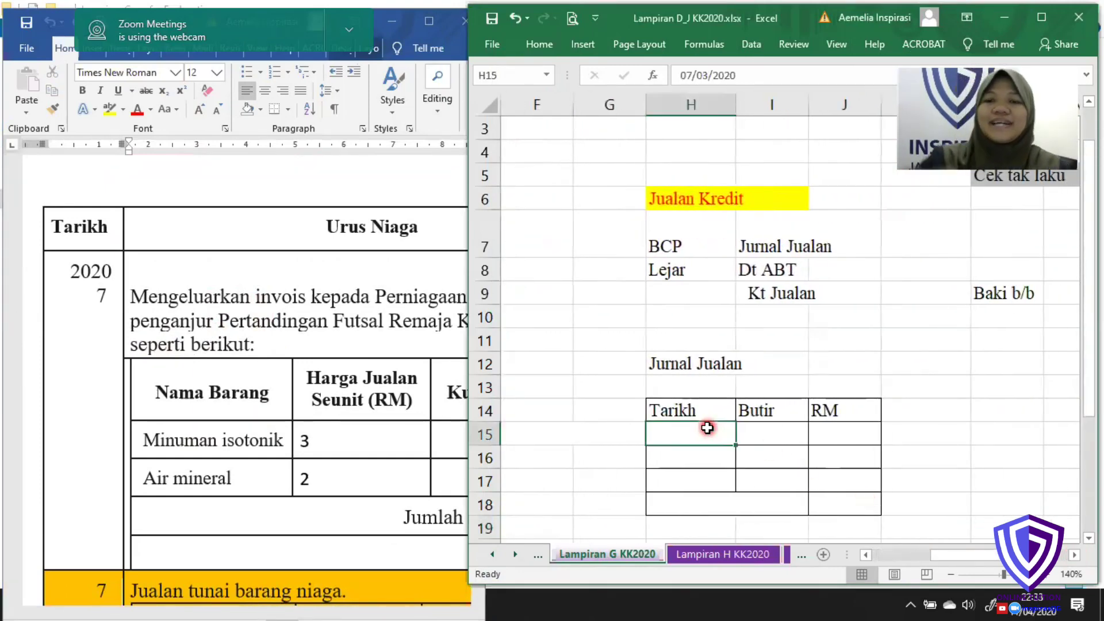
{"action": "left_click_drag", "start_coordinate": [707, 428], "coordinate": [846, 428]}
{"action": "right_click", "coordinate": [847, 428]}
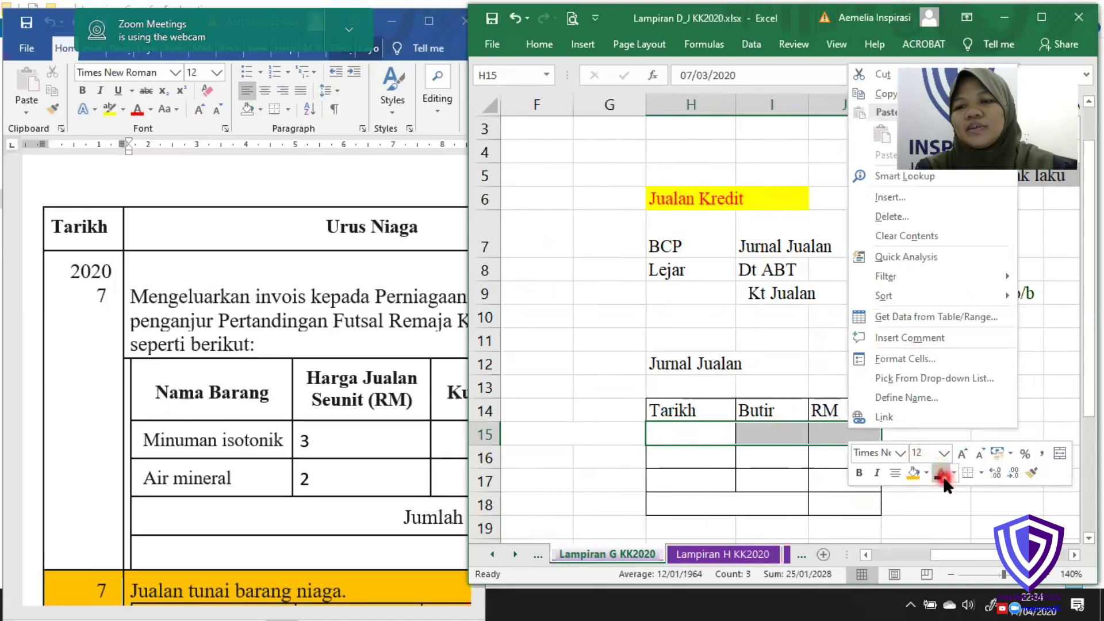
{"action": "key", "text": "Escape"}
{"action": "left_click", "coordinate": [945, 374]}
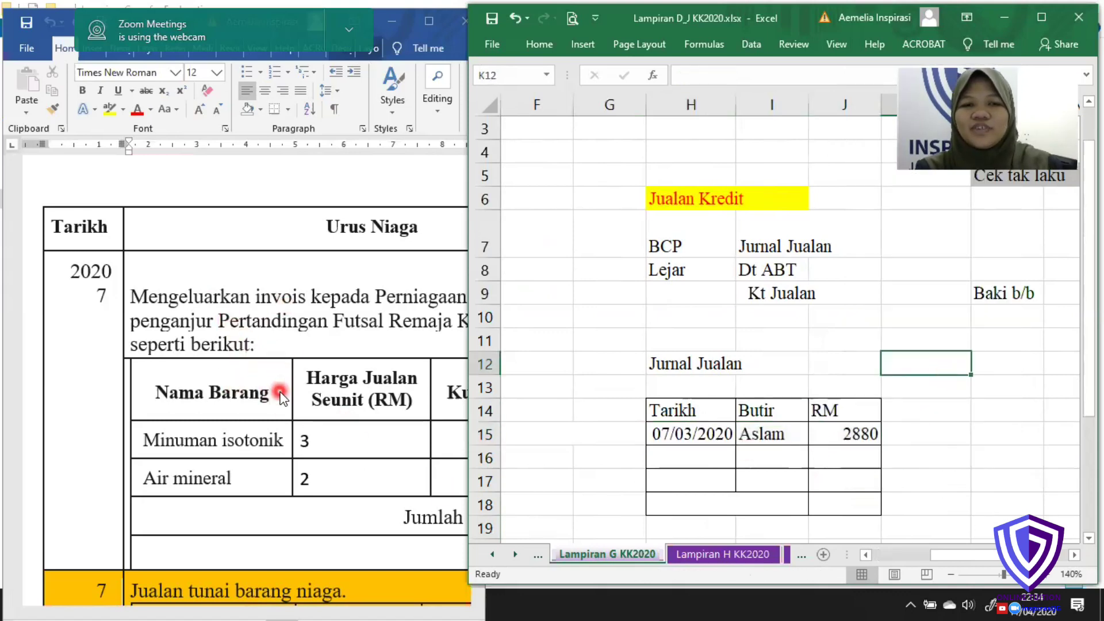
- Examine the remaining columns of the 7 Mac Perniagaan Aslam invoice table in the Word document
{"action": "left_click", "coordinate": [374, 530]}
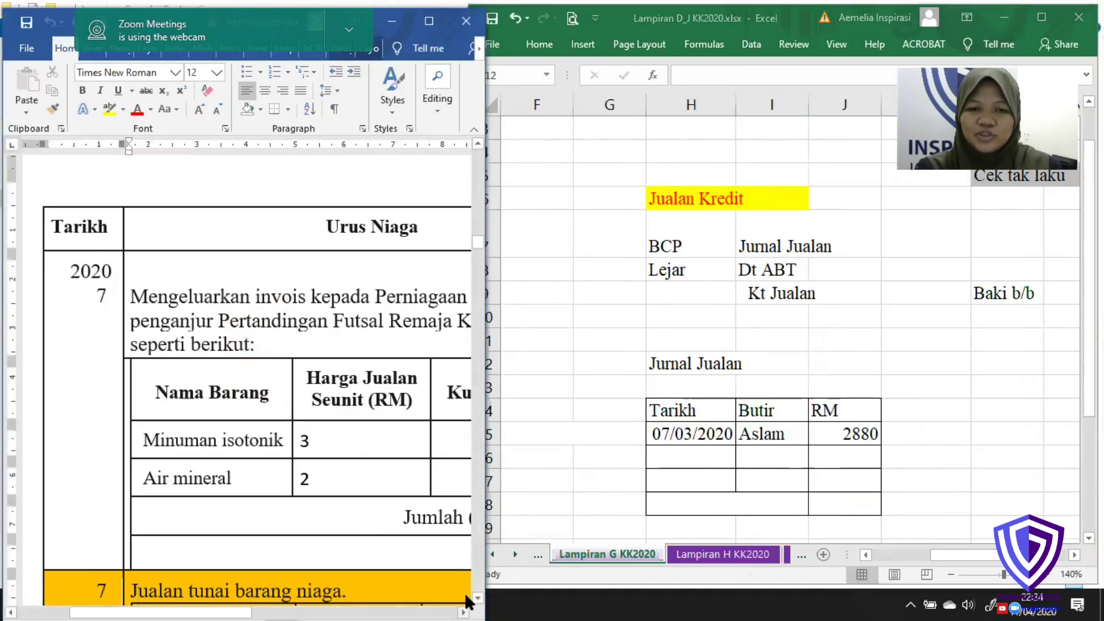
{"action": "scroll", "coordinate": [464, 593], "scroll_direction": "right", "scroll_amount": 5}
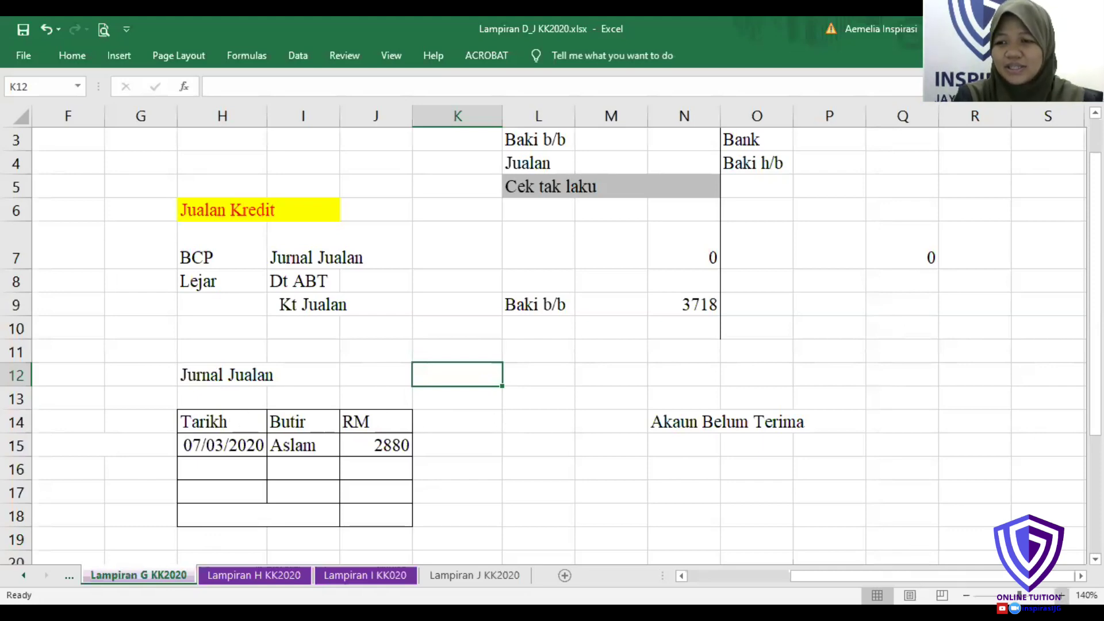
- Set the font colour of H16:J17, the second and third entry rows of the Jurnal Jualan table, to black
{"action": "left_click", "coordinate": [1062, 596]}
{"action": "left_click", "coordinate": [1061, 596]}
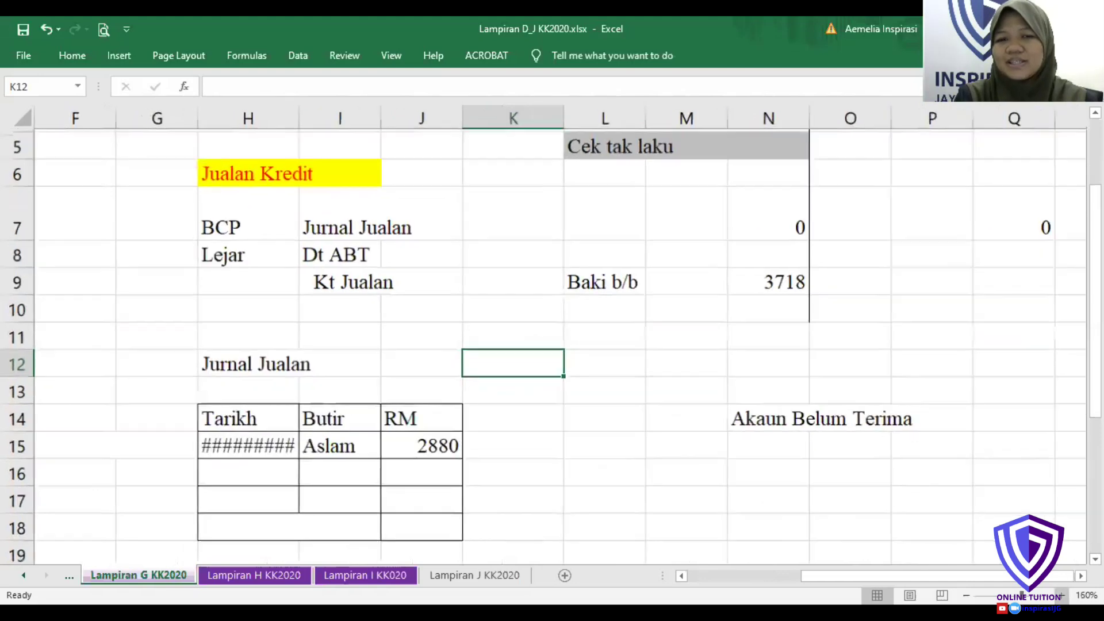
{"action": "left_click", "coordinate": [1062, 595]}
{"action": "left_click", "coordinate": [1062, 596]}
{"action": "left_click_drag", "start_coordinate": [1096, 195], "coordinate": [1096, 218]}
{"action": "left_click_drag", "start_coordinate": [242, 485], "coordinate": [482, 512]}
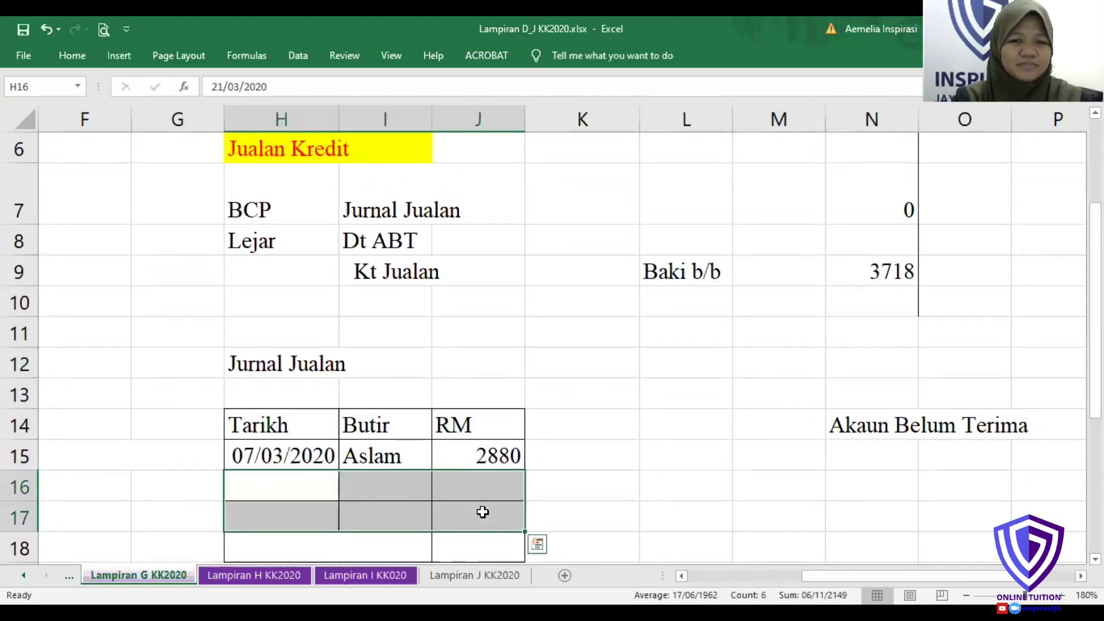
{"action": "right_click", "coordinate": [570, 521]}
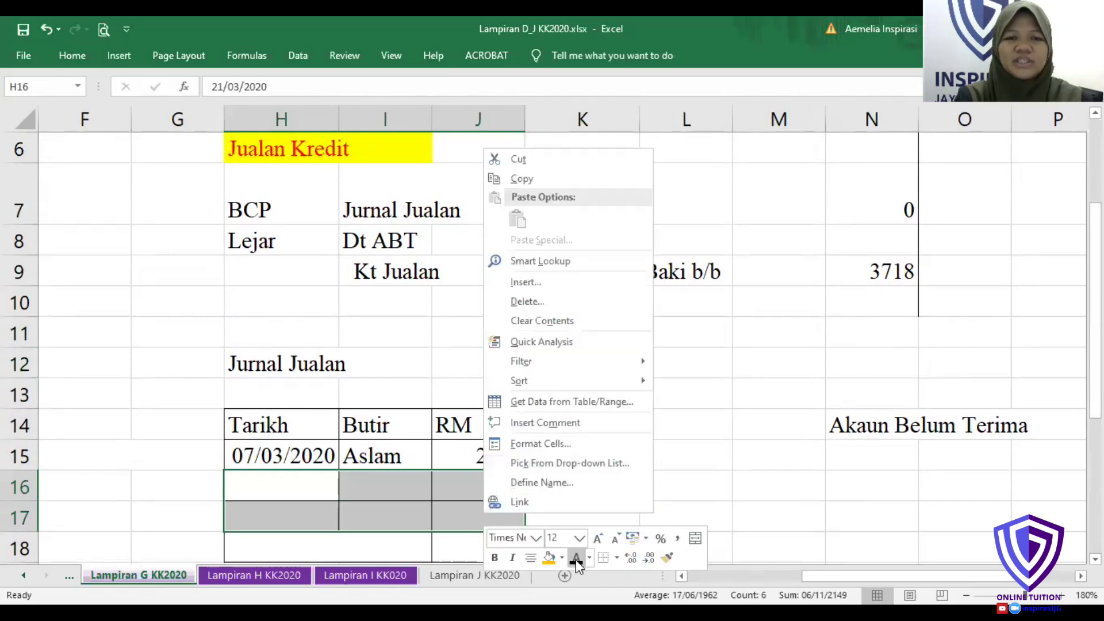
{"action": "left_click", "coordinate": [662, 451]}
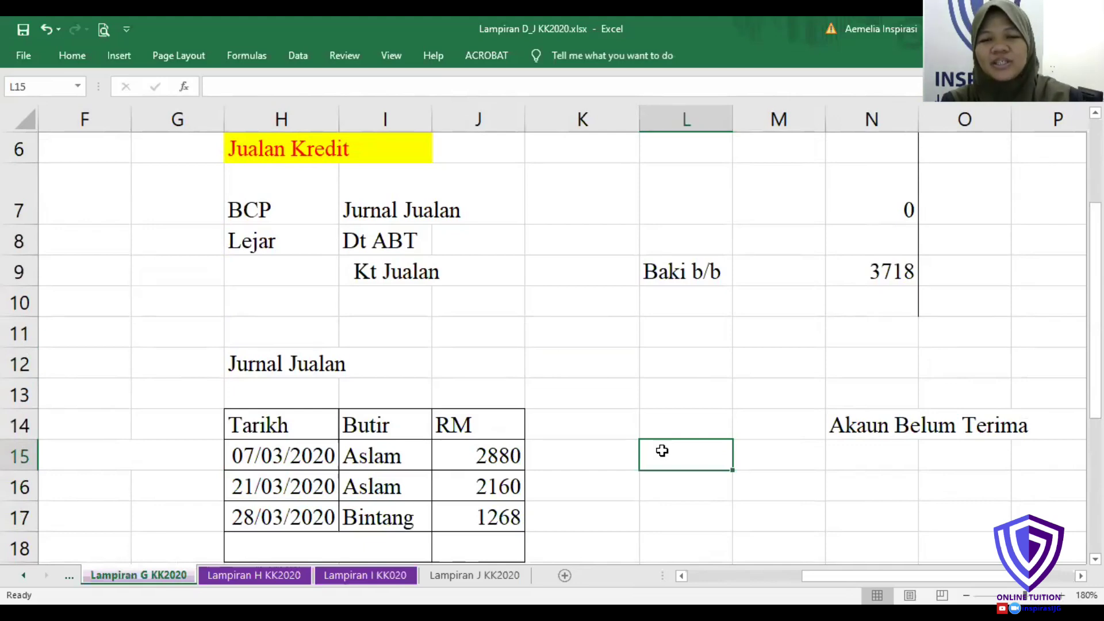
- On Lampiran H KK2020, autofit column H and set the font colour of H19:J22, the Jurnal Belian entry rows, to black
{"action": "left_click", "coordinate": [261, 577]}
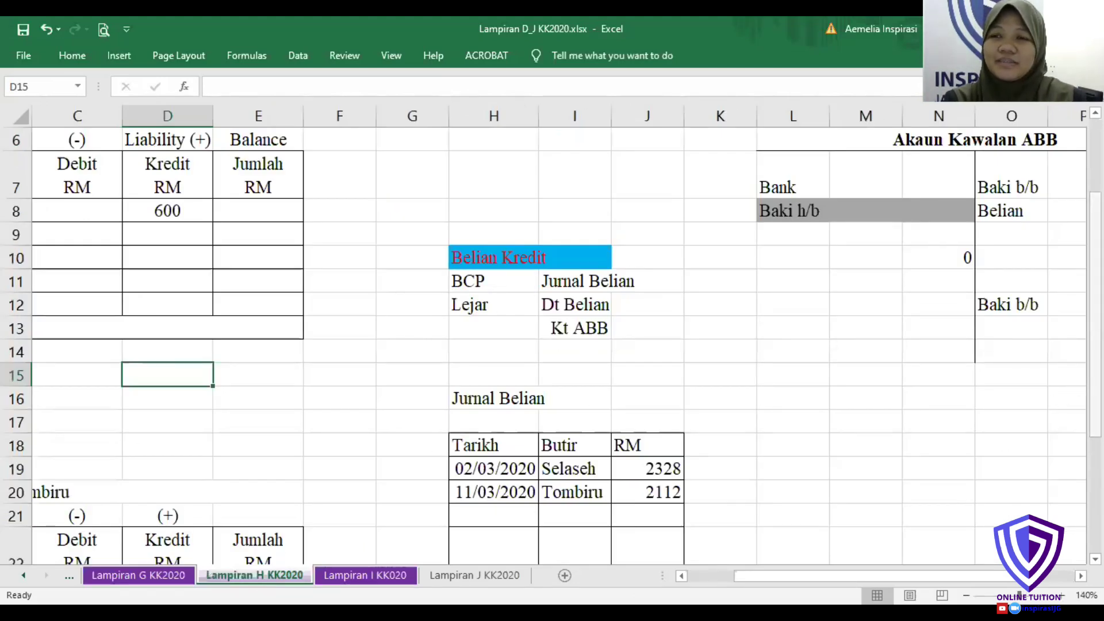
{"action": "scroll", "coordinate": [1095, 317], "scroll_direction": "down", "scroll_amount": 2}
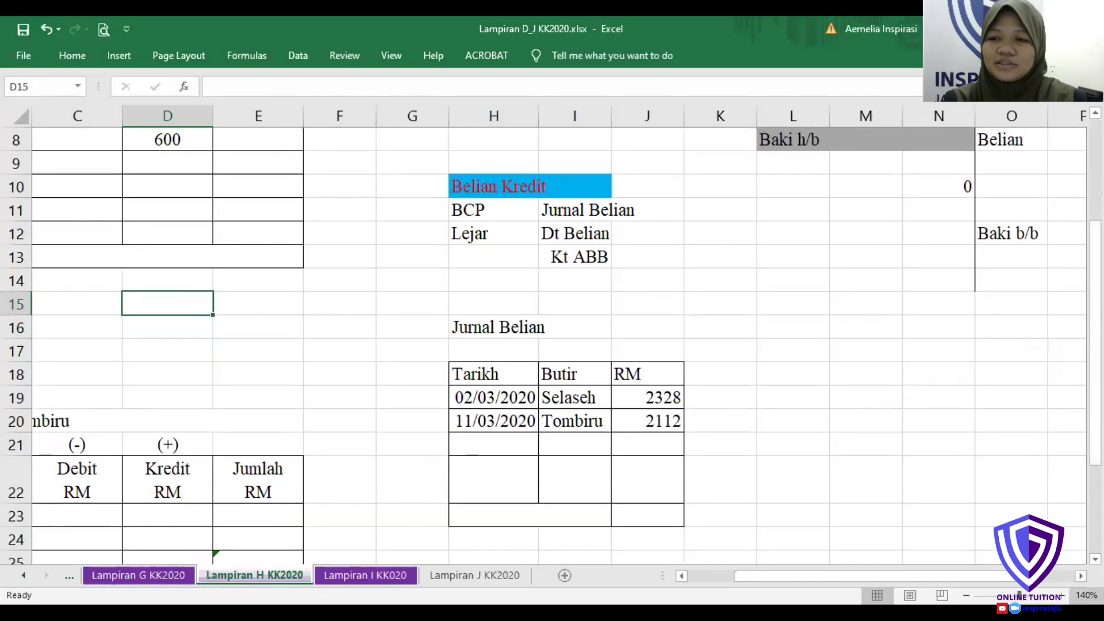
{"action": "scroll", "coordinate": [936, 570], "scroll_direction": "up", "scroll_amount": 2, "text": "ctrl"}
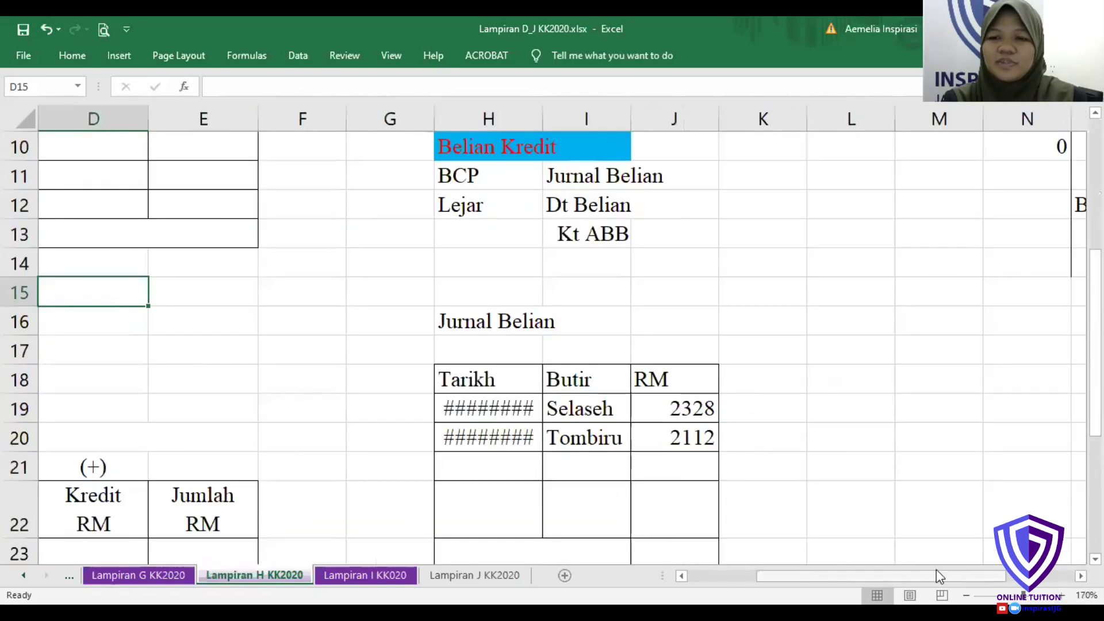
{"action": "left_click_drag", "start_coordinate": [926, 575], "coordinate": [971, 580]}
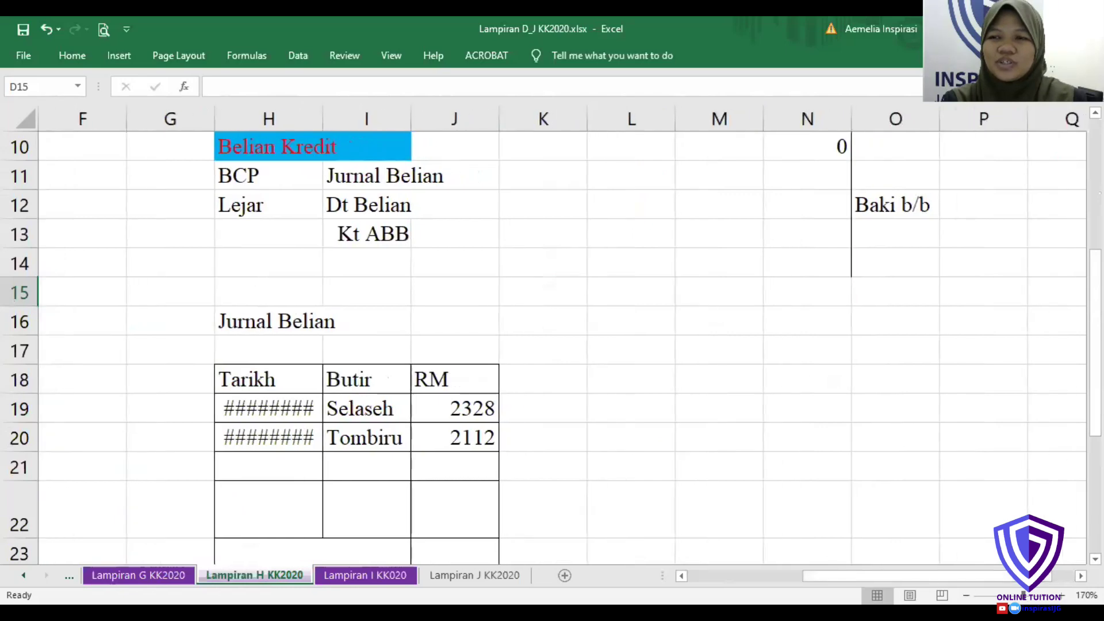
{"action": "left_click_drag", "start_coordinate": [1096, 338], "coordinate": [658, 355]}
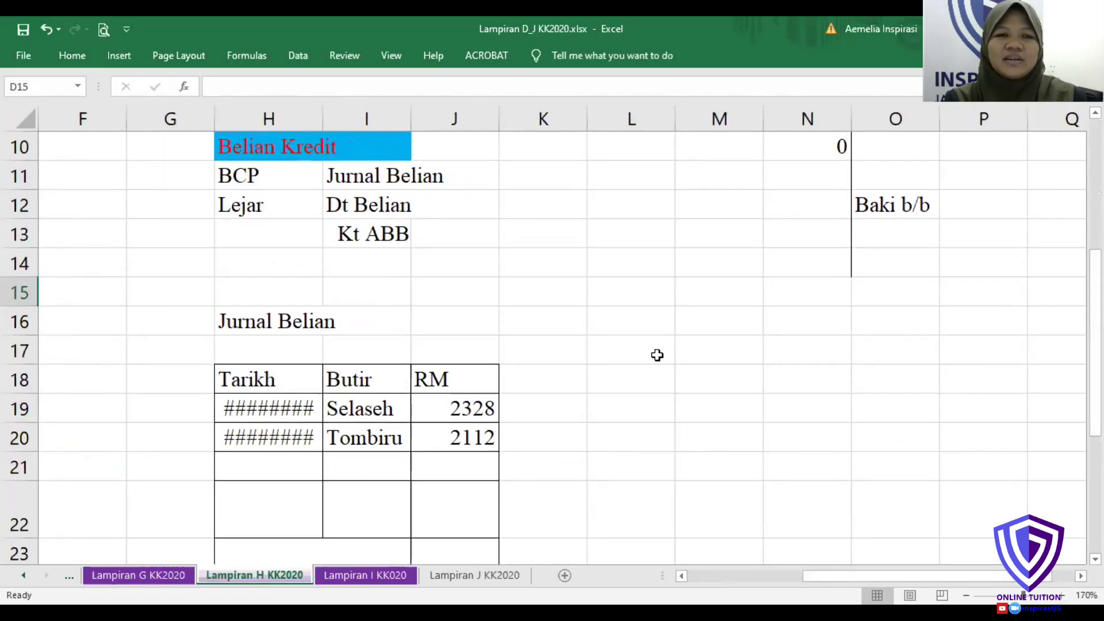
{"action": "double_click", "coordinate": [329, 116]}
{"action": "left_click_drag", "start_coordinate": [305, 410], "coordinate": [446, 524]}
{"action": "right_click", "coordinate": [445, 523]}
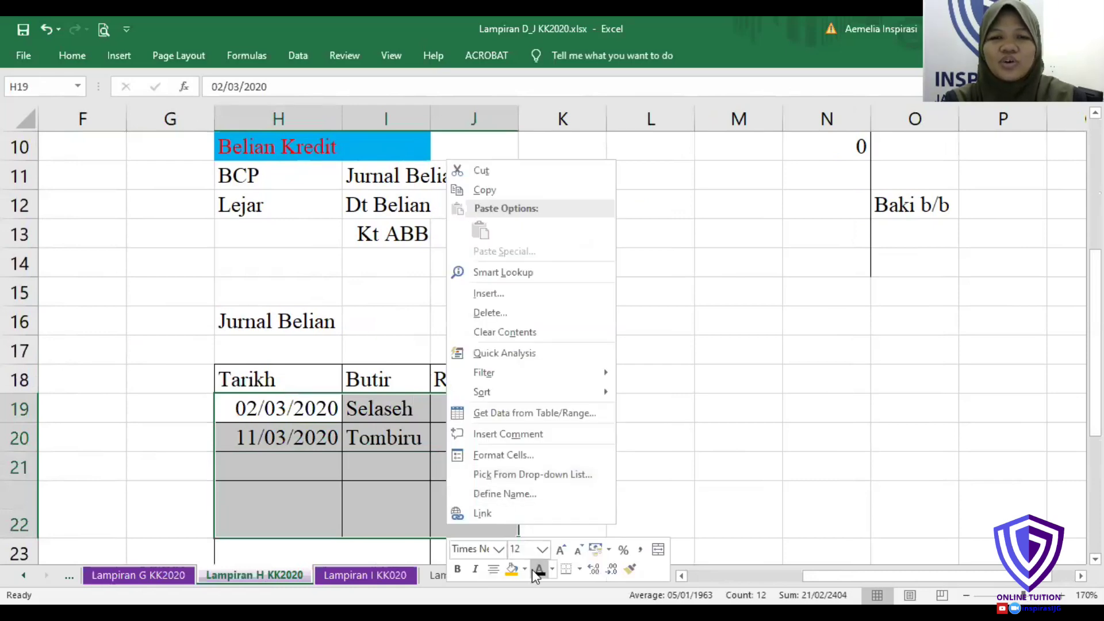
{"action": "left_click", "coordinate": [533, 569]}
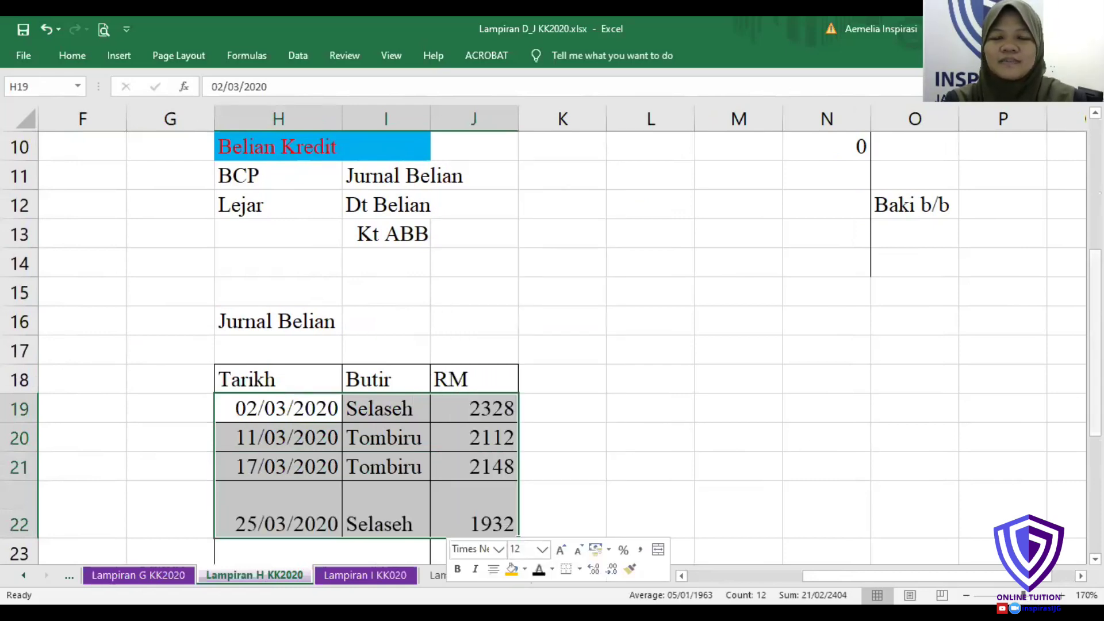
- Set the font colour of H23:J23, the total row of the Jurnal Belian table, to black
{"action": "scroll", "coordinate": [506, 518], "scroll_direction": "down", "scroll_amount": 1}
{"action": "left_click_drag", "start_coordinate": [388, 499], "coordinate": [452, 495]}
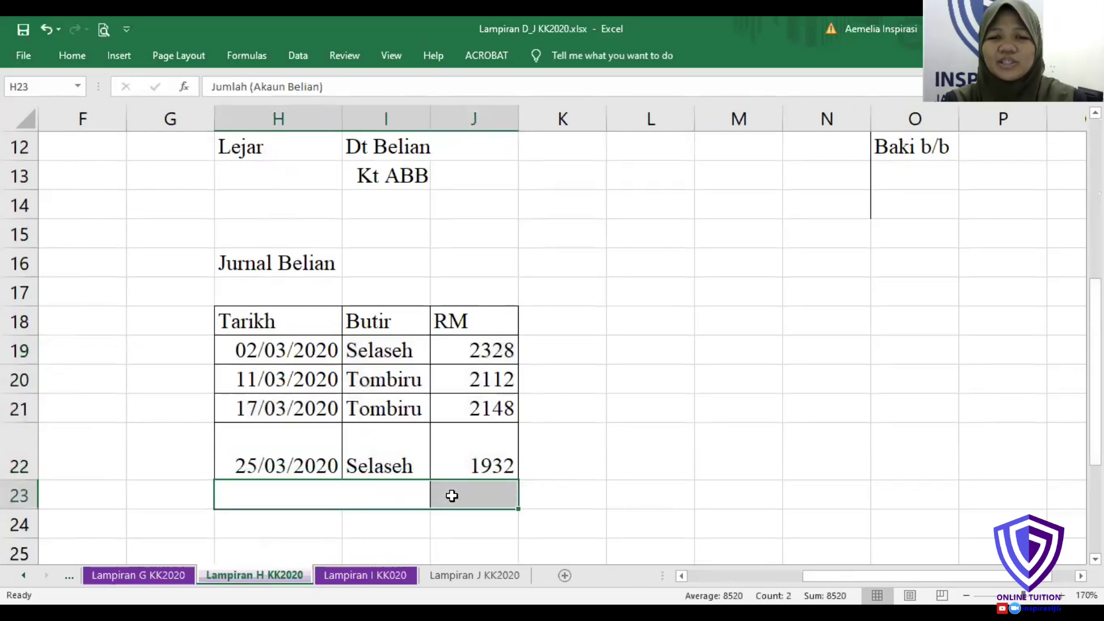
{"action": "right_click", "coordinate": [452, 496]}
{"action": "left_click", "coordinate": [545, 543]}
{"action": "left_click", "coordinate": [637, 463]}
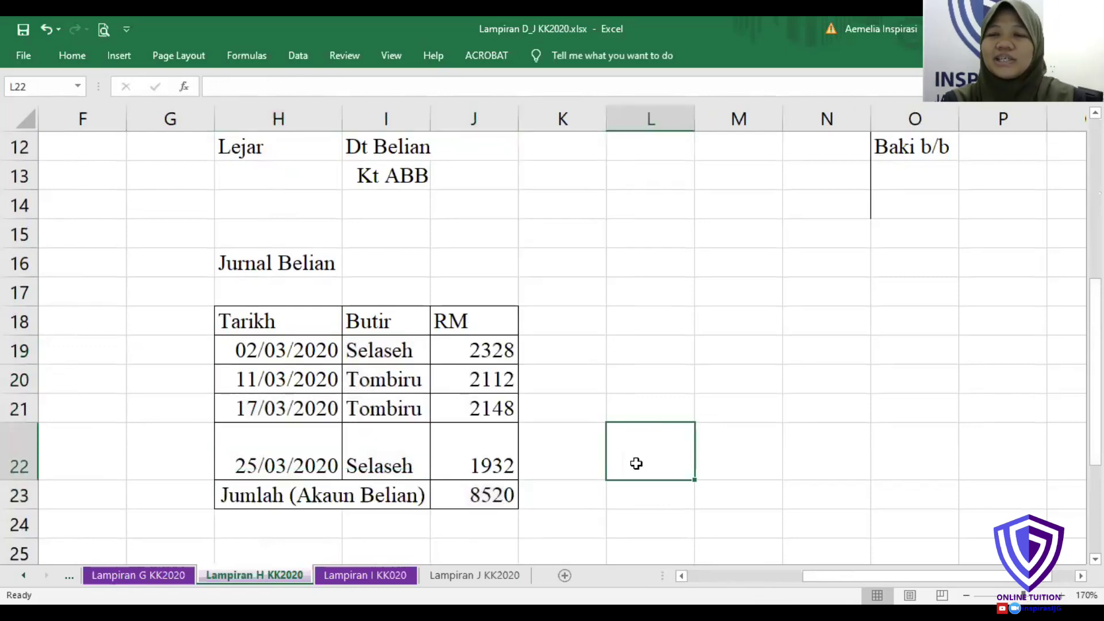
- Fill J23, the total amount of the Jurnal Belian table, with the standard green
{"action": "left_click", "coordinate": [458, 492]}
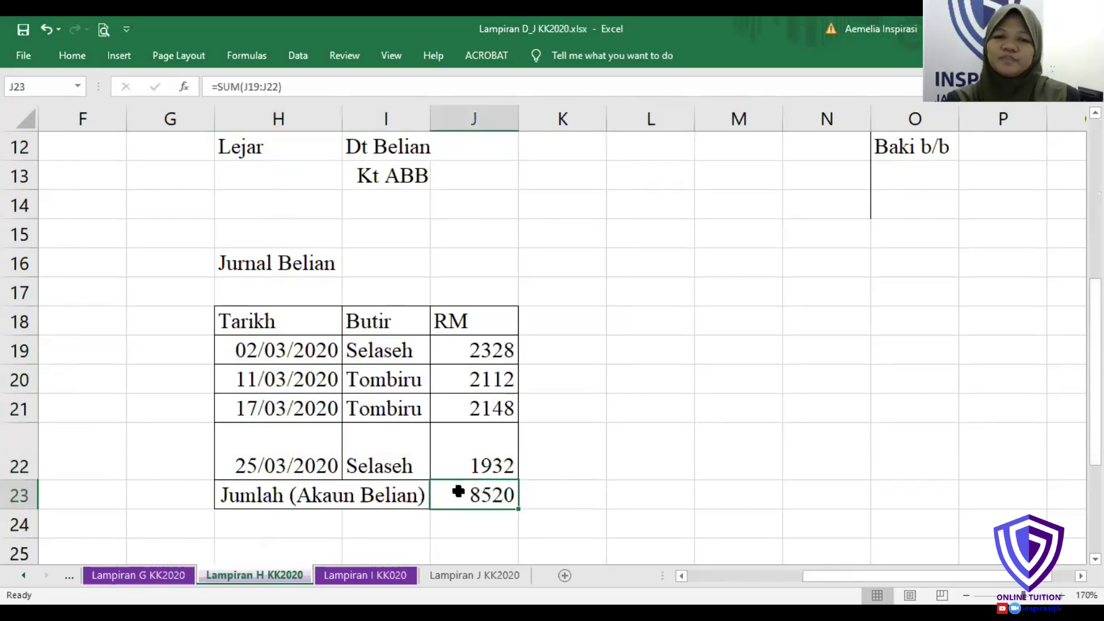
{"action": "right_click", "coordinate": [458, 492]}
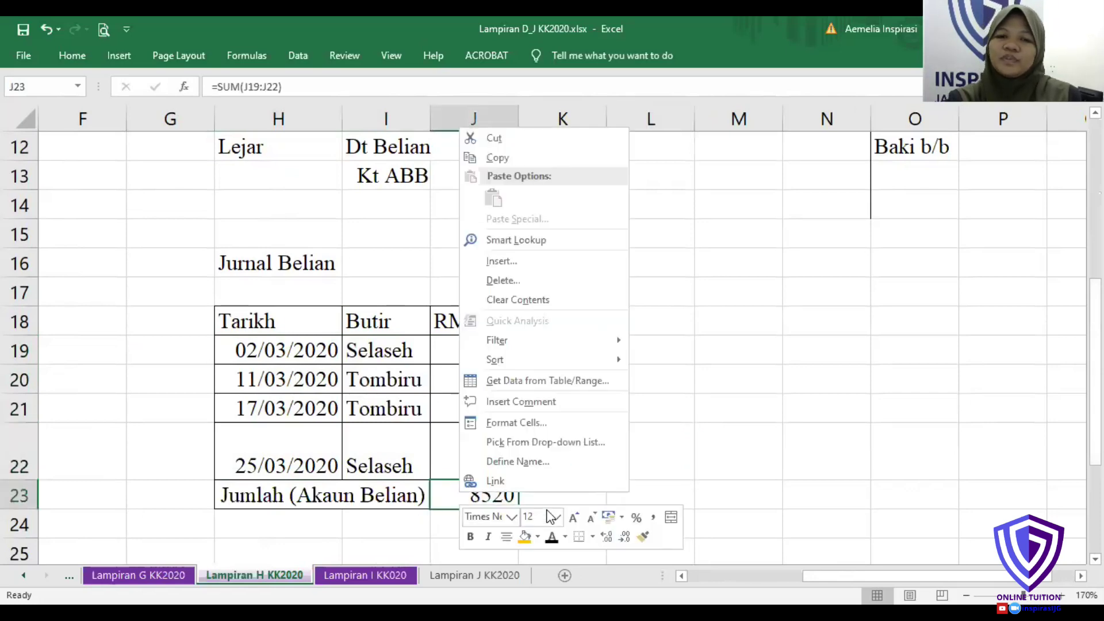
{"action": "left_click", "coordinate": [538, 538]}
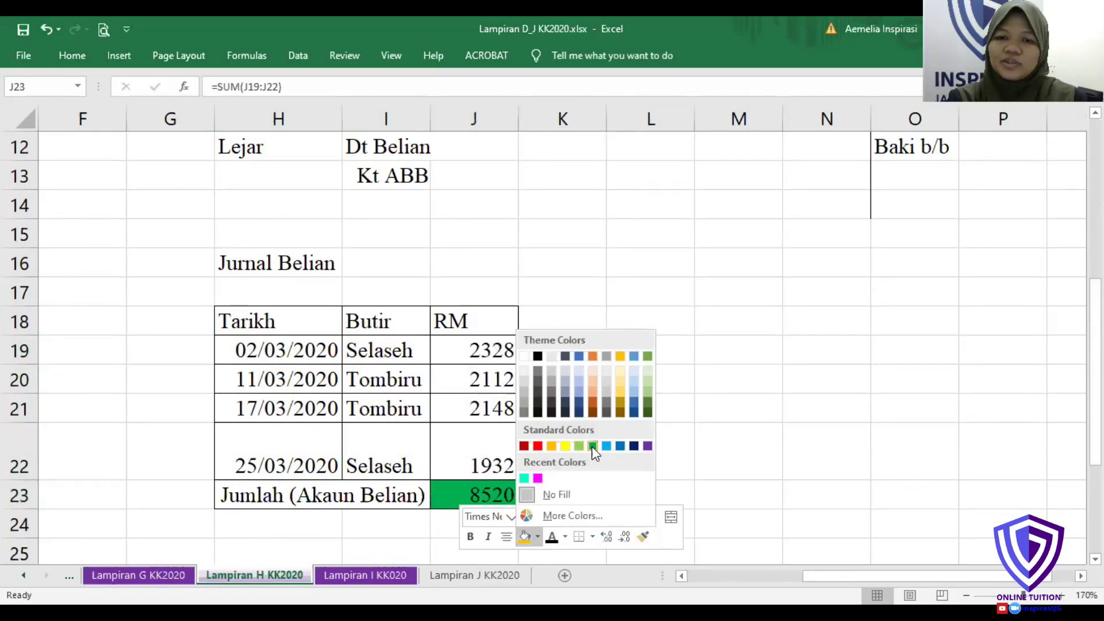
{"action": "left_click", "coordinate": [592, 447]}
- Enter the label "Akaun Kawalan ABB" in K23, beside the Jurnal Belian total
{"action": "left_click", "coordinate": [544, 498]}
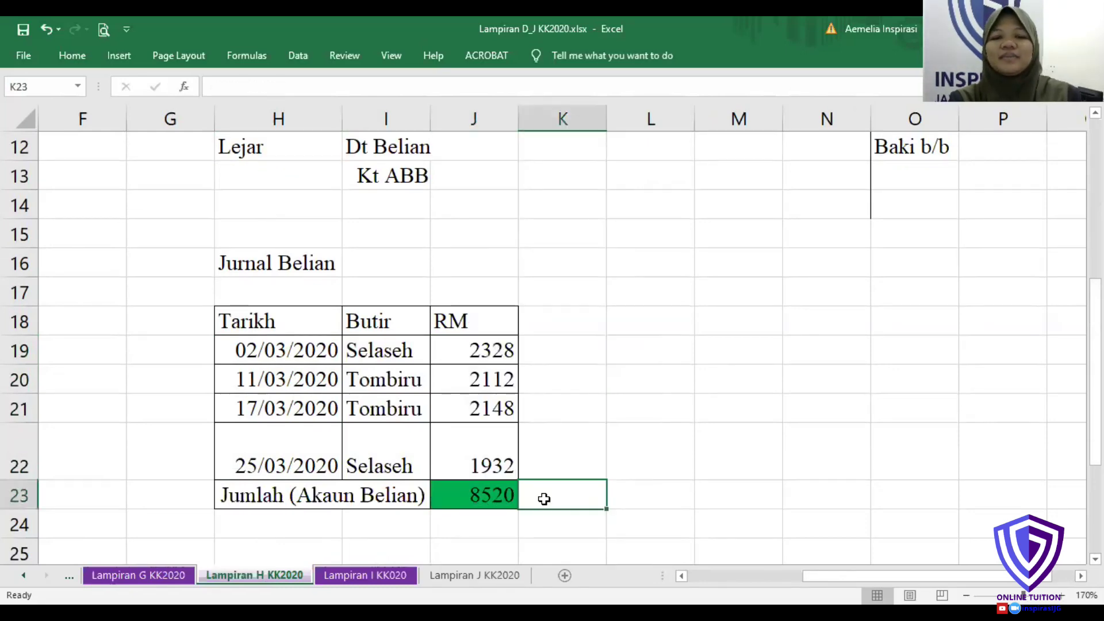
{"action": "type", "text": "Akaun K"}
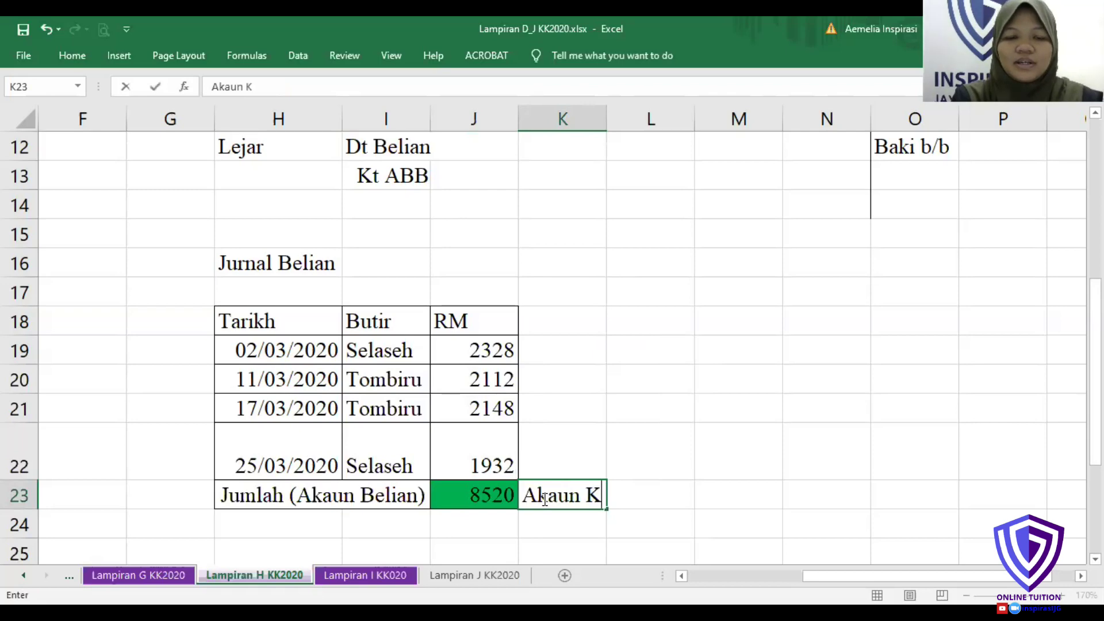
{"action": "type", "text": "awalan AB"}
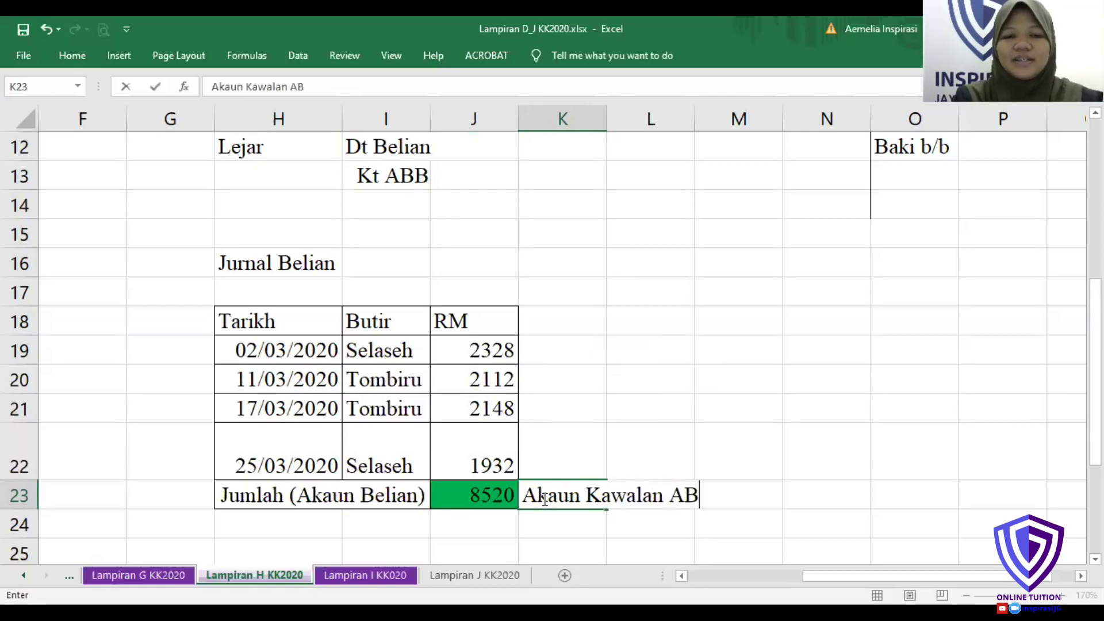
{"action": "type", "text": "B"}
{"action": "key", "text": "Return"}
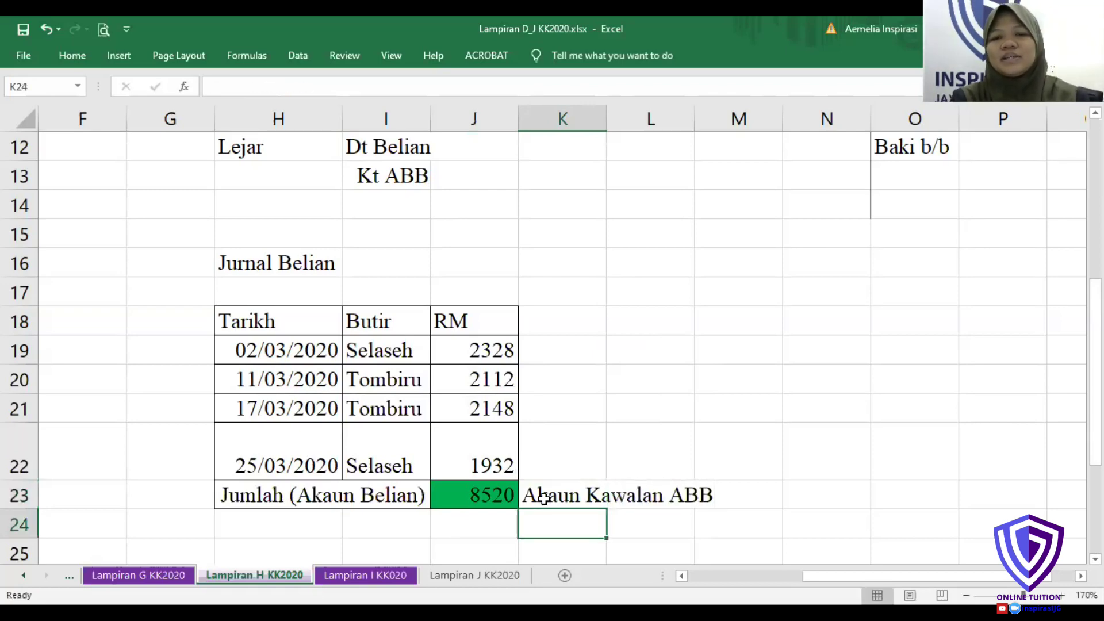
{"action": "left_click", "coordinate": [544, 498]}
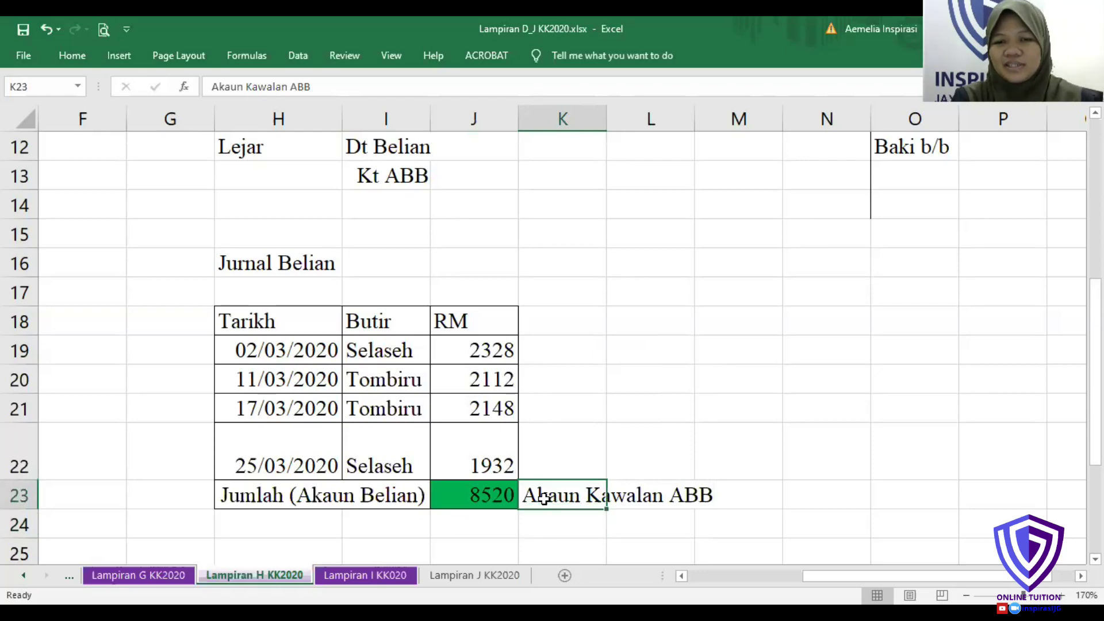
{"action": "right_click", "coordinate": [543, 499]}
{"action": "left_click", "coordinate": [609, 545]}
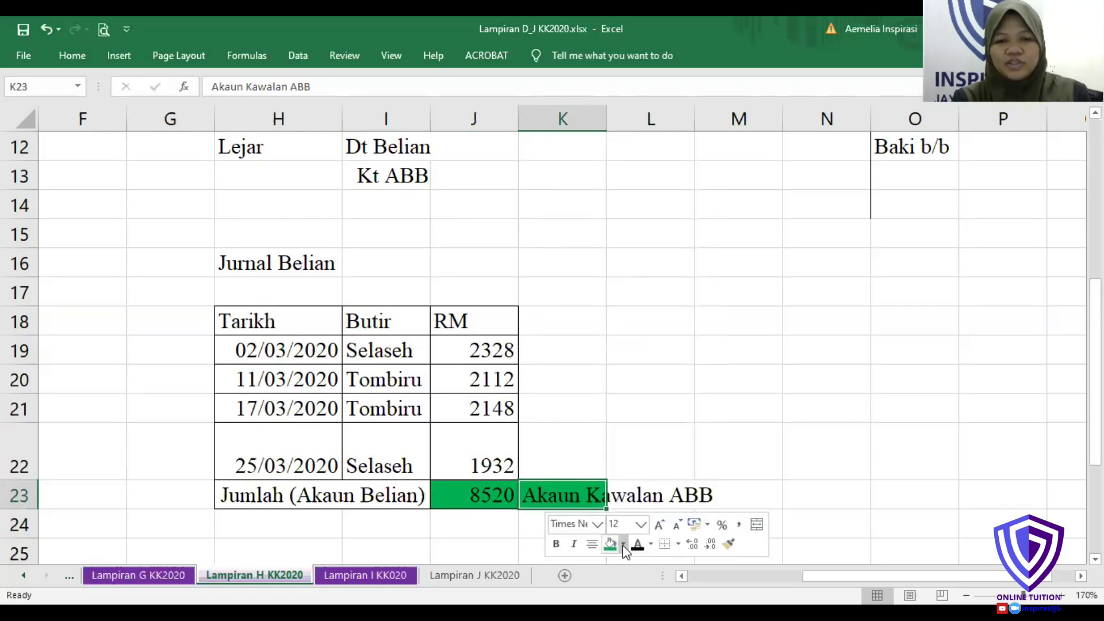
{"action": "key", "text": "ctrl+z"}
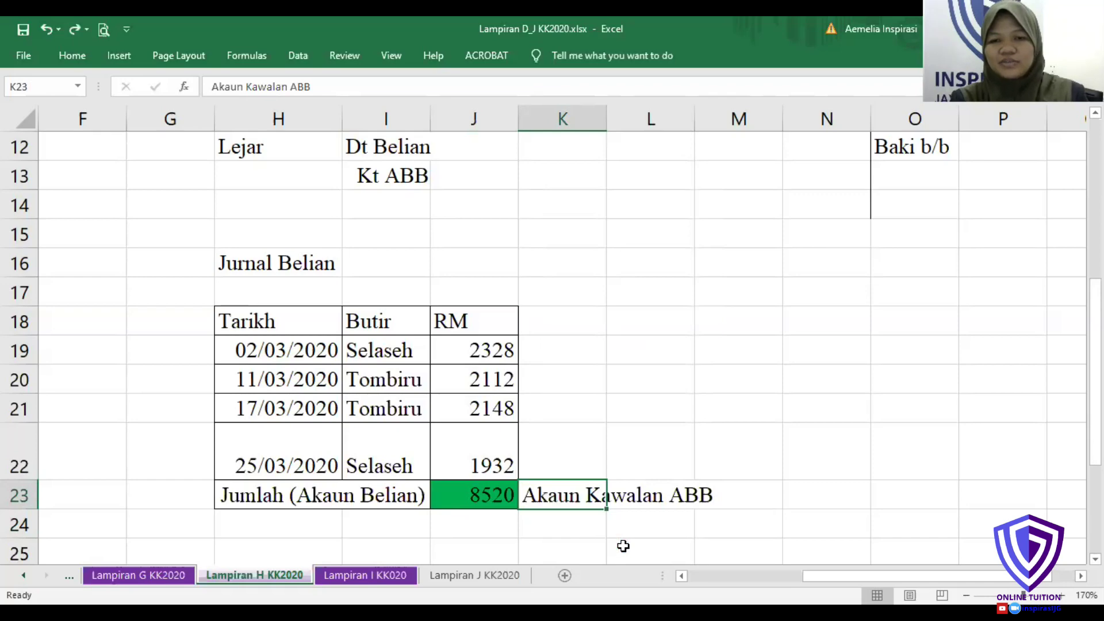
- Set the font colour of the Akaun Kawalan ABB label in K23 to the standard green
{"action": "right_click", "coordinate": [591, 497]}
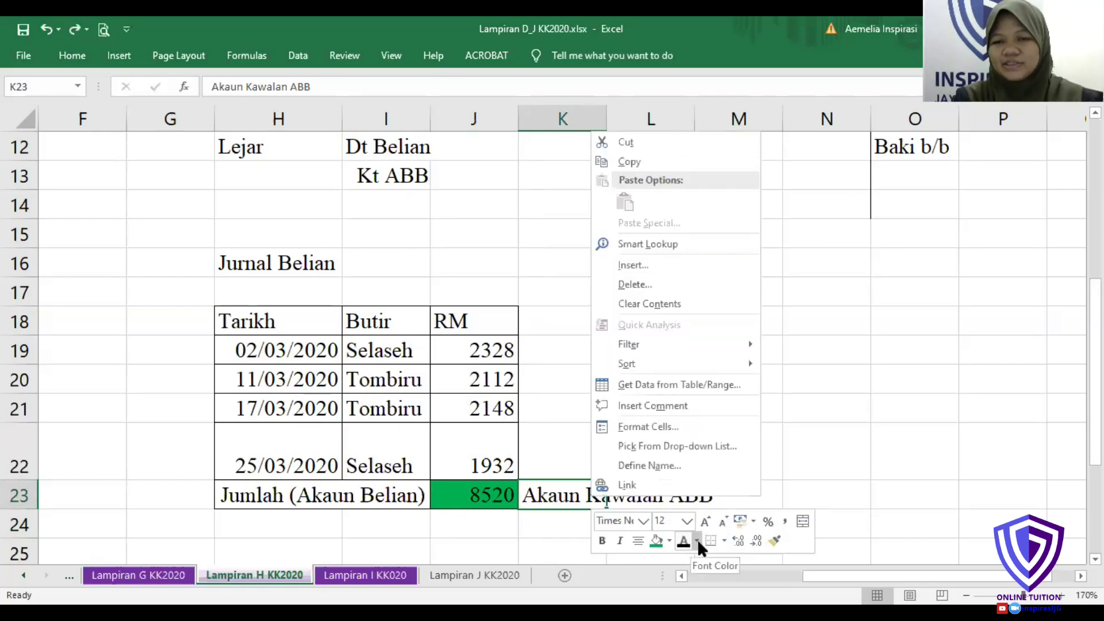
{"action": "left_click", "coordinate": [697, 540]}
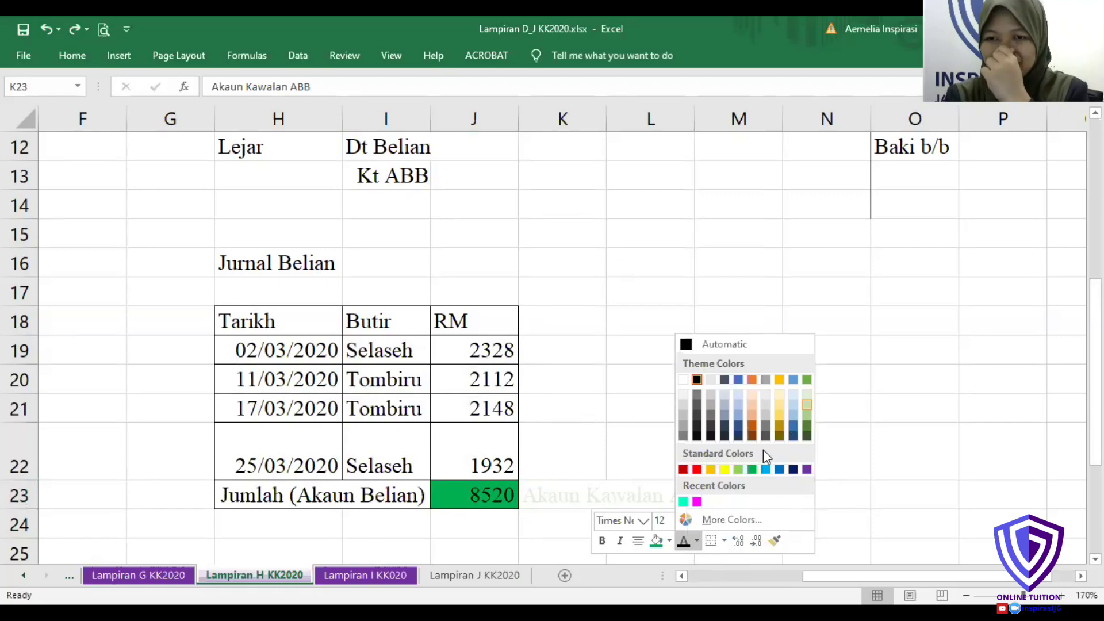
{"action": "left_click", "coordinate": [751, 471]}
{"action": "left_click", "coordinate": [656, 427]}
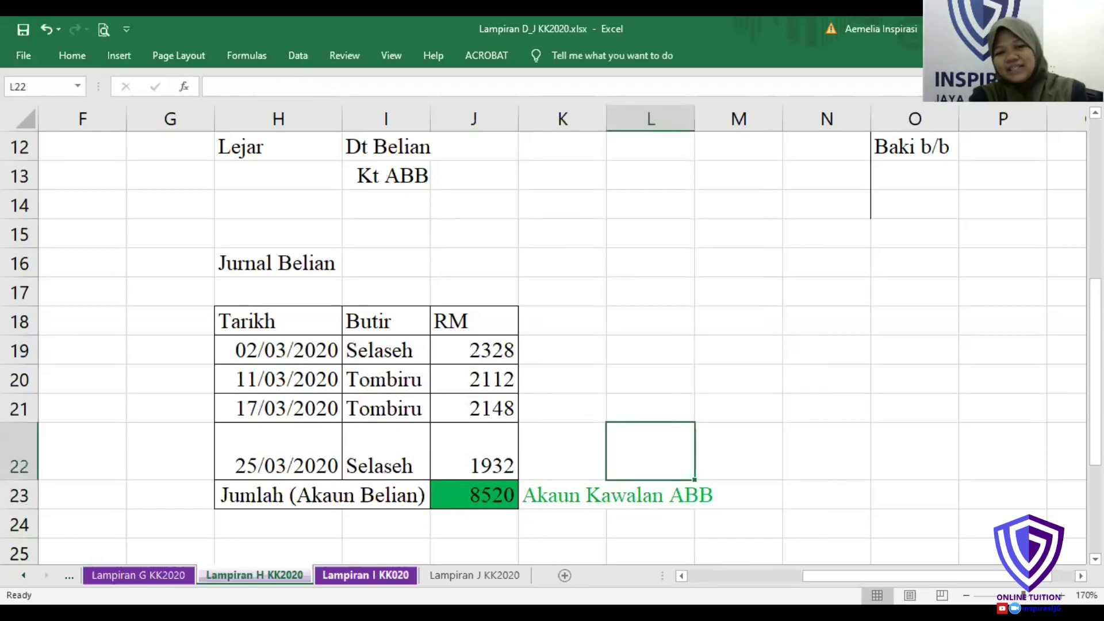
- On Lampiran G KK2020, set the font colour of H18:J18, the total row of the Jurnal Jualan table, to black
{"action": "left_click", "coordinate": [175, 576]}
{"action": "left_click_drag", "start_coordinate": [303, 547], "coordinate": [449, 549]}
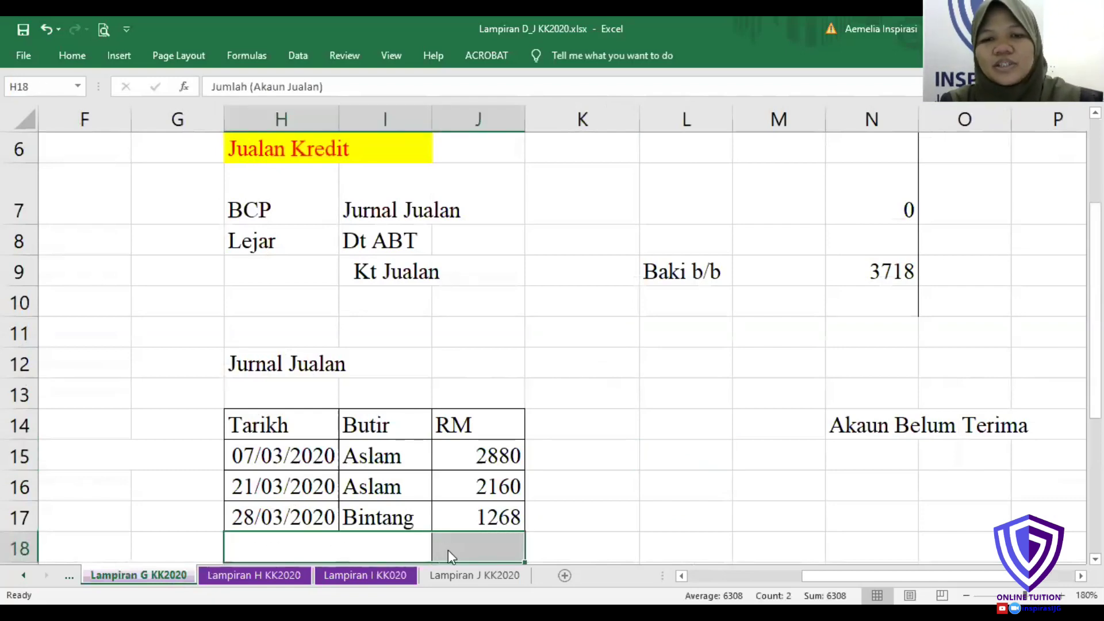
{"action": "right_click", "coordinate": [448, 549]}
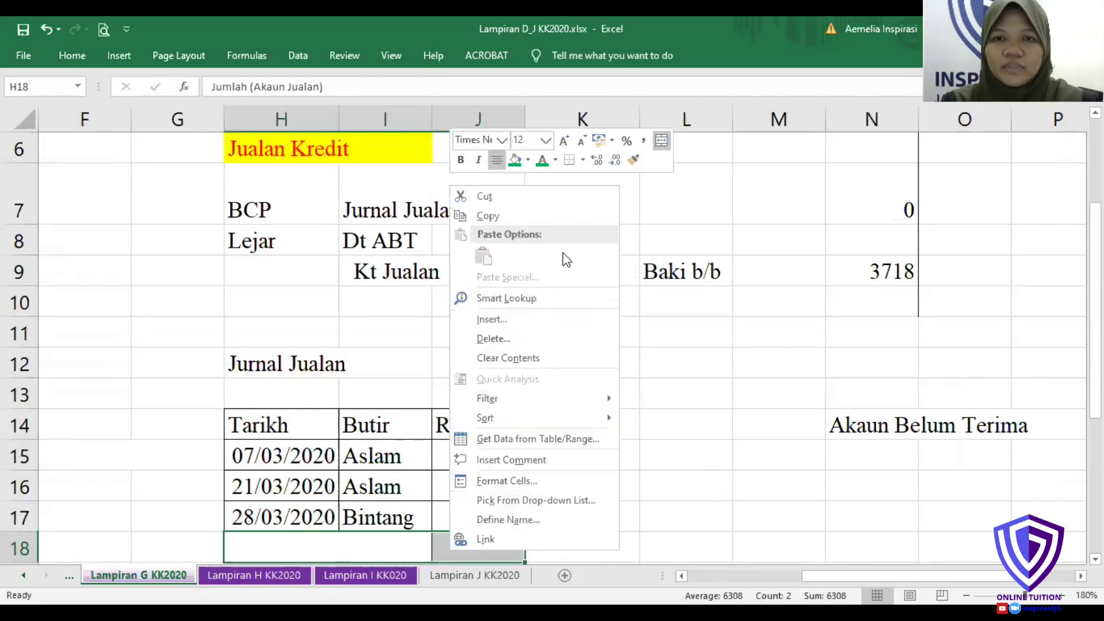
{"action": "left_click", "coordinate": [555, 160]}
{"action": "left_click", "coordinate": [548, 182]}
- Fill J18, the total amount of the Jurnal Jualan table, with green
{"action": "left_click", "coordinate": [507, 548]}
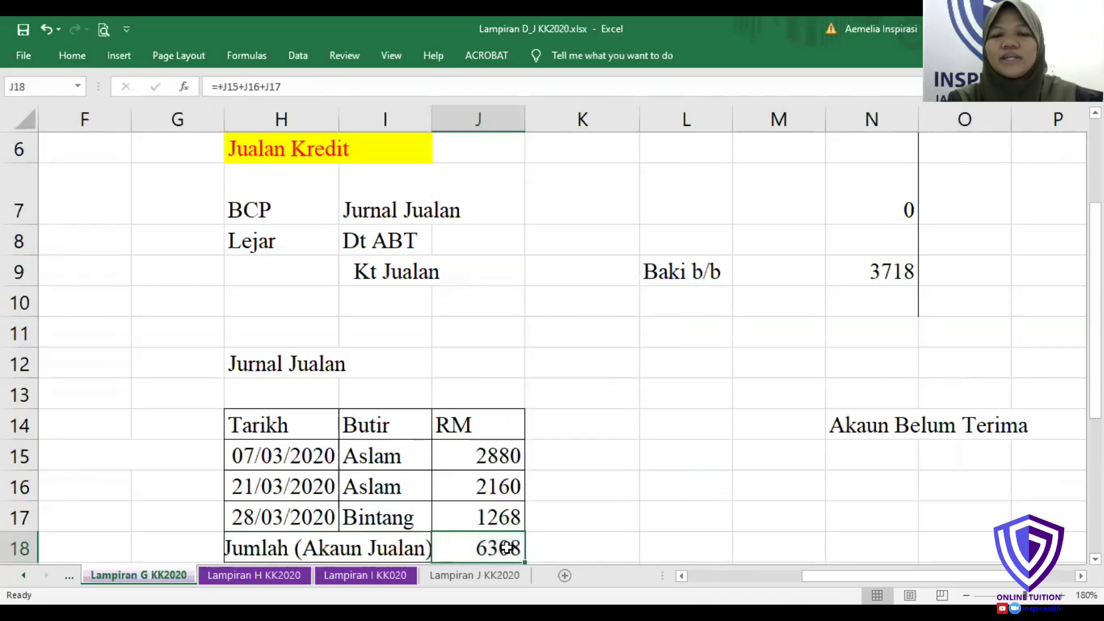
{"action": "right_click", "coordinate": [507, 548]}
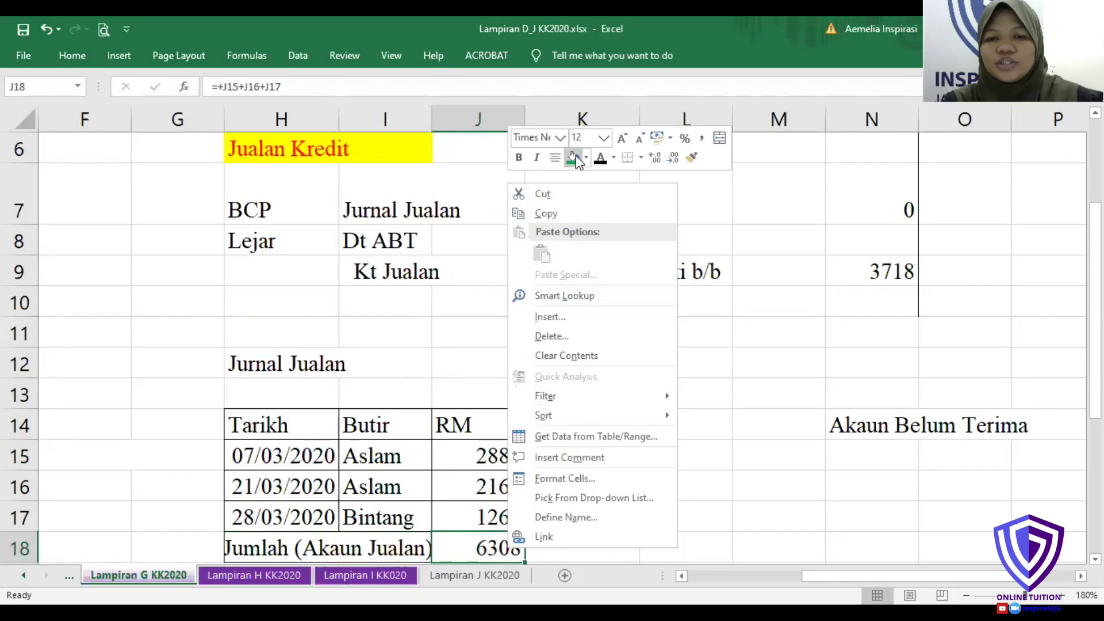
{"action": "left_click", "coordinate": [574, 157]}
- Enter the label "Ak Kawalan ABT" in K18, beside the Jurnal Jualan total, and select that cell again
{"action": "left_click", "coordinate": [566, 547]}
{"action": "type", "text": "Ak Kawaln sa"}
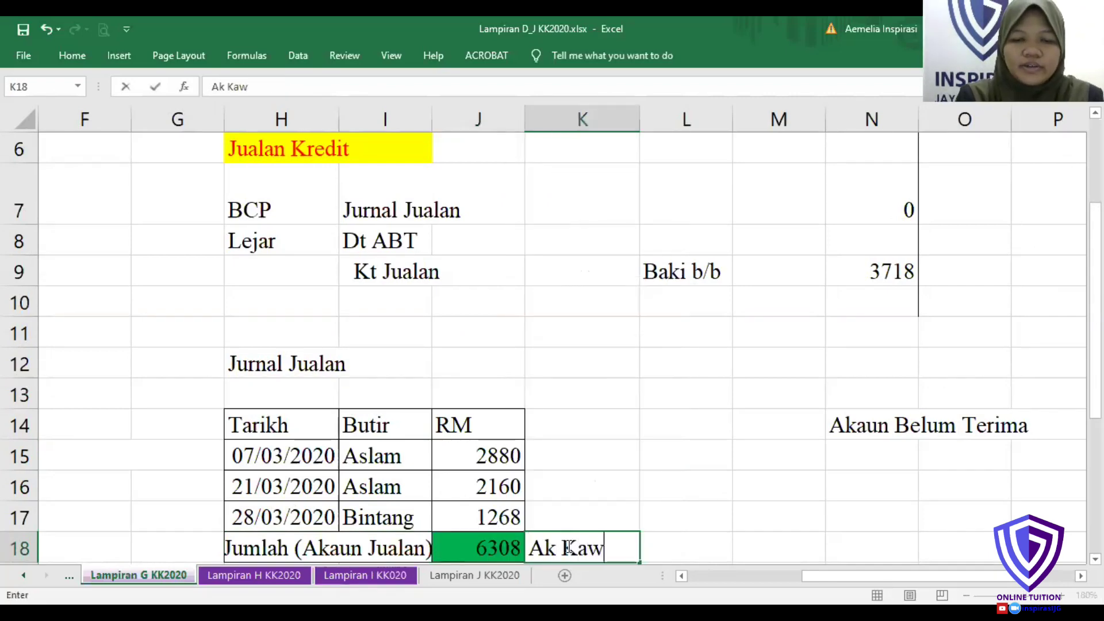
{"action": "key", "text": "BackSpace"}
{"action": "key", "text": "BackSpace"}
{"action": "key", "text": "BackSpace"}
{"action": "key", "text": "BackSpace"}
{"action": "type", "text": "an sa"}
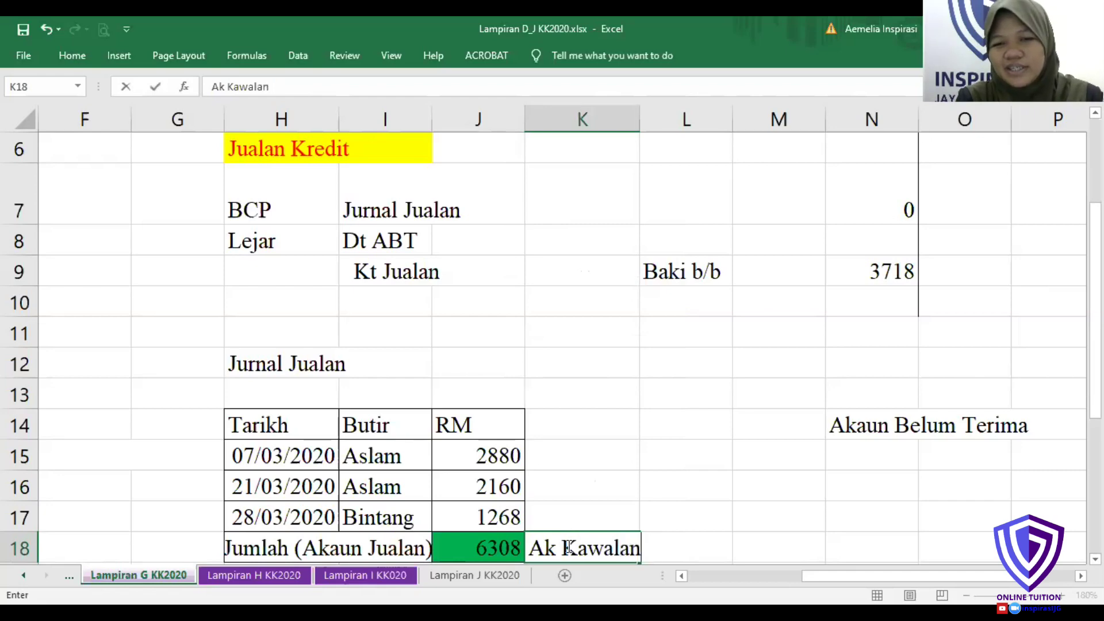
{"action": "key", "text": "BackSpace"}
{"action": "key", "text": "BackSpace"}
{"action": "key", "text": "BackSpace"}
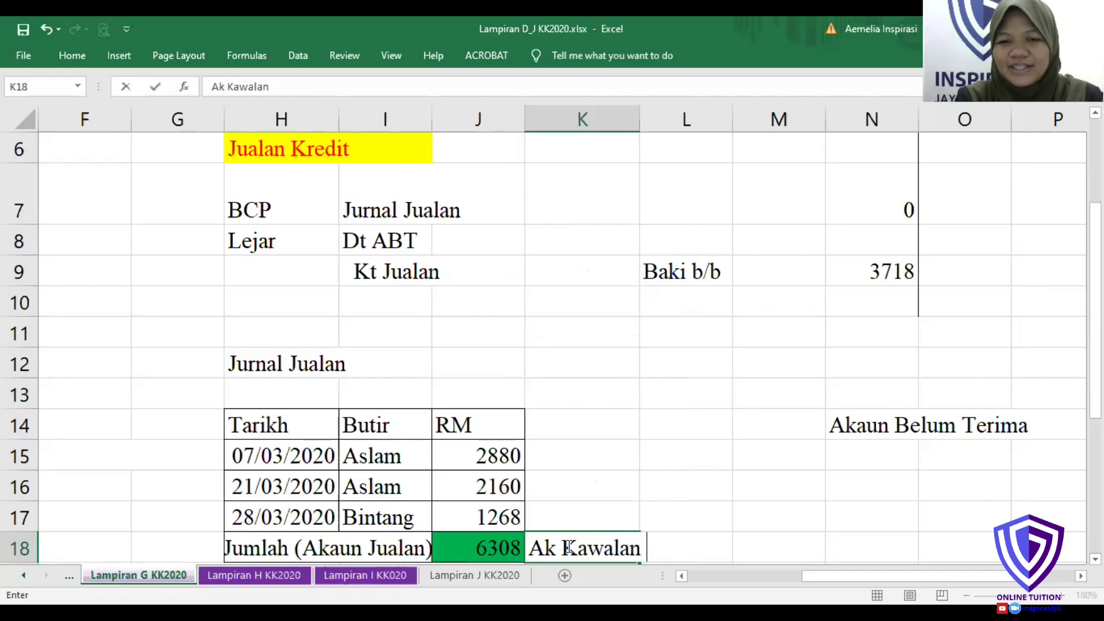
{"action": "type", "text": "ABT"}
{"action": "key", "text": "Return"}
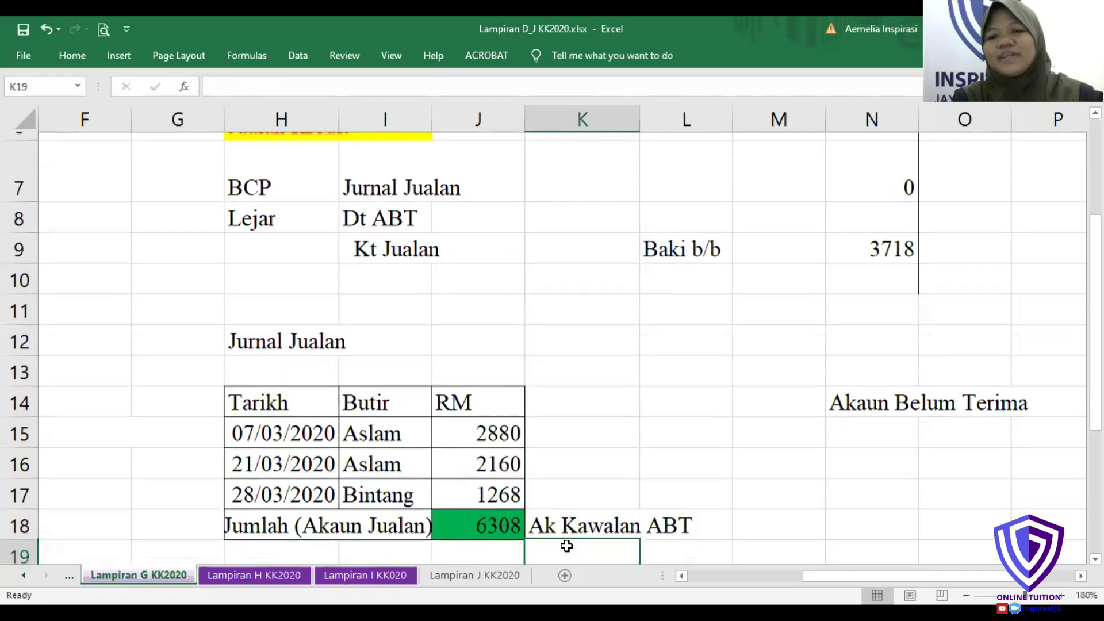
{"action": "left_click", "coordinate": [570, 513]}
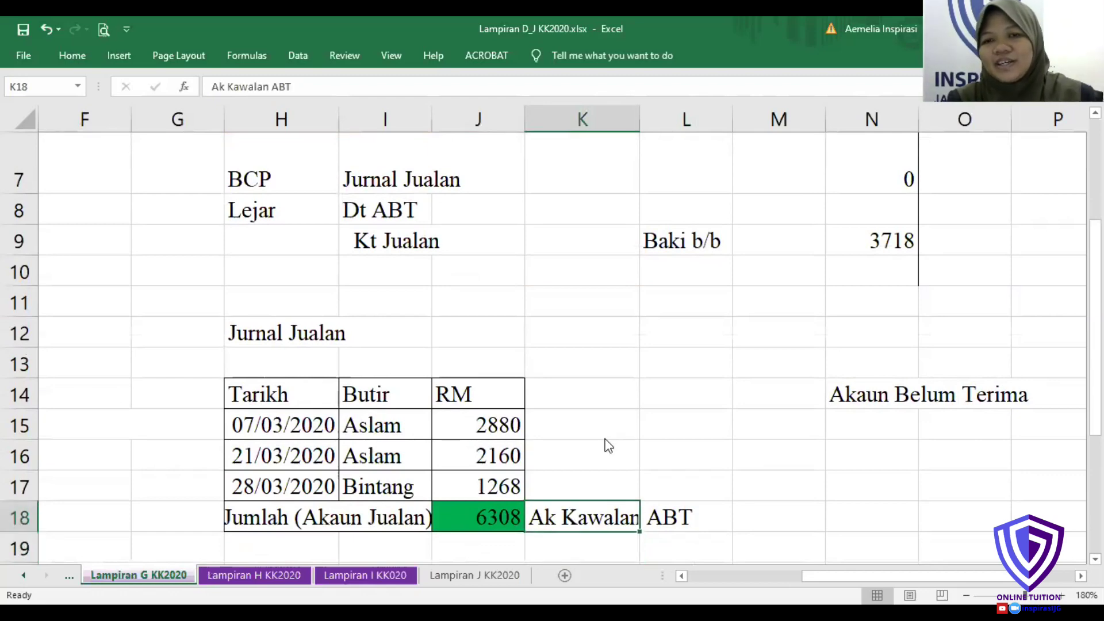
- Set the font colour of the Ak Kawalan ABT label in K18 to the standard green
{"action": "right_click", "coordinate": [572, 513]}
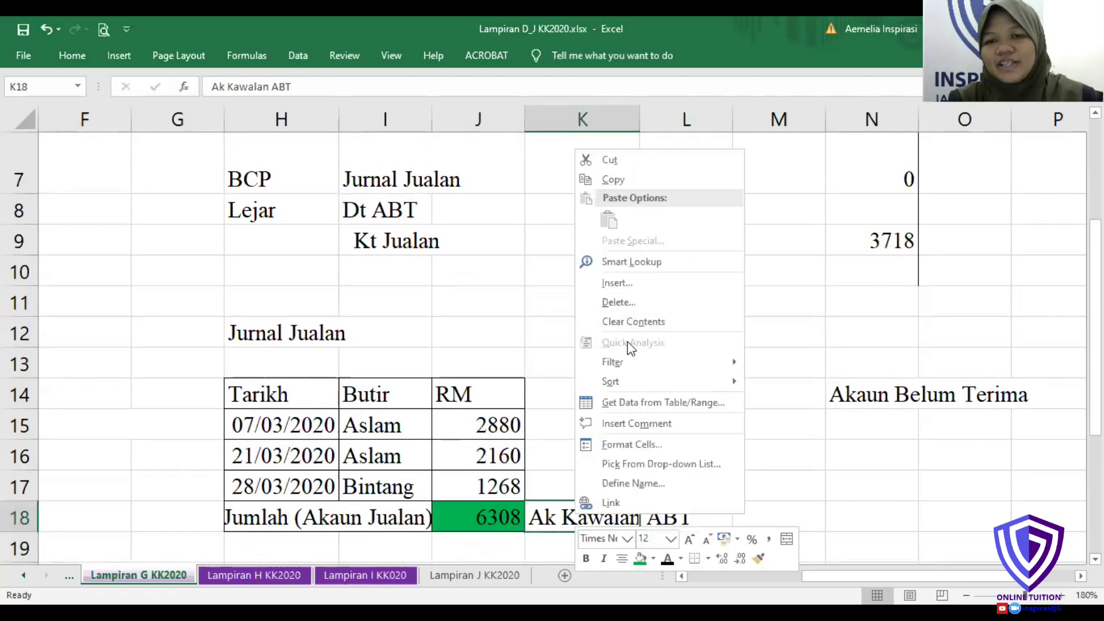
{"action": "left_click", "coordinate": [681, 559]}
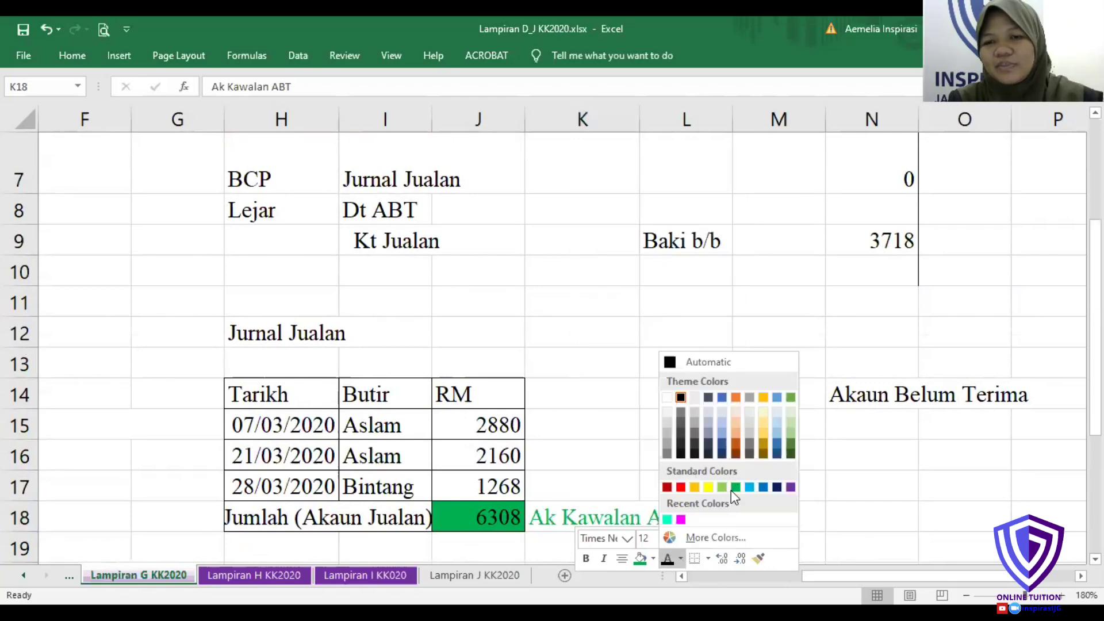
{"action": "left_click", "coordinate": [624, 449]}
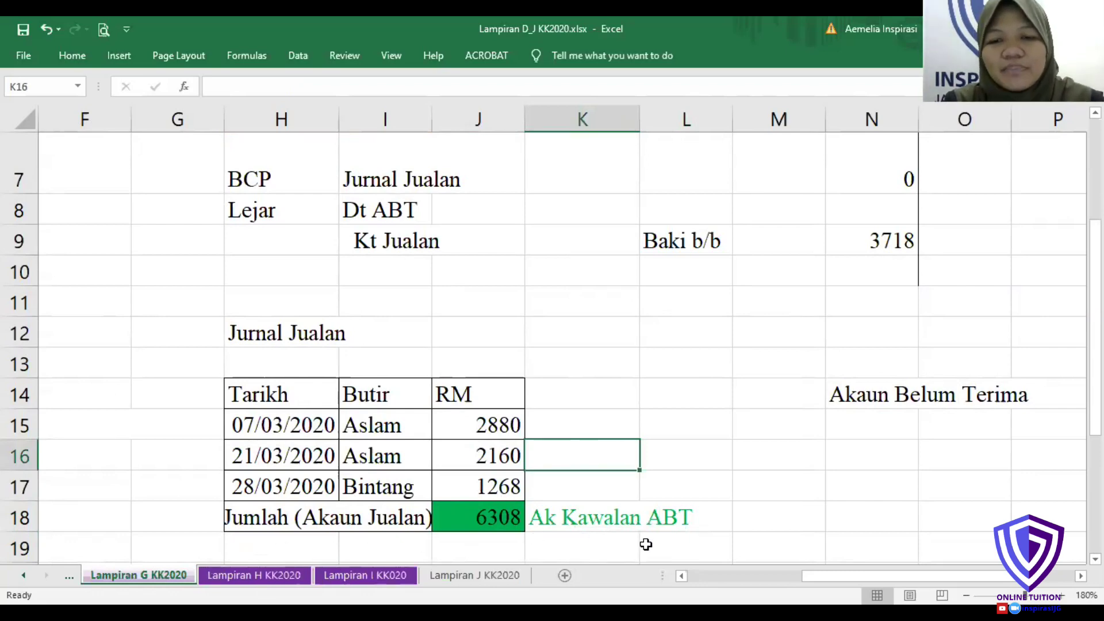
- Examine the Perniagaan Aslam and Perniagaan Bintang account tables on Lampiran G KK2020
{"action": "left_click_drag", "start_coordinate": [830, 578], "coordinate": [720, 577]}
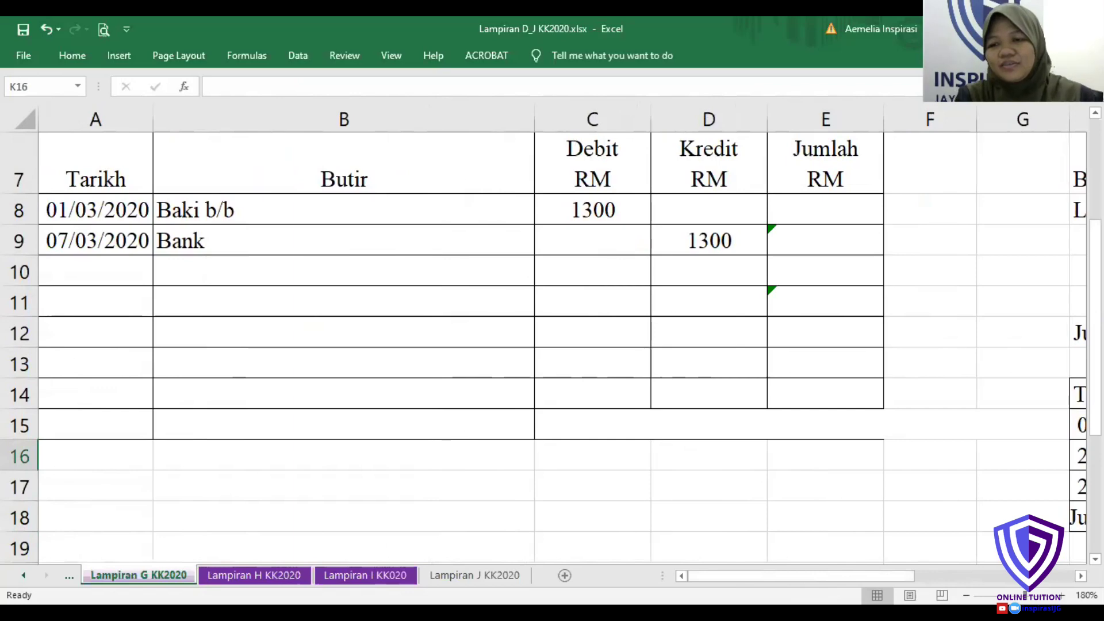
{"action": "scroll", "coordinate": [544, 334], "scroll_direction": "down", "scroll_amount": 2}
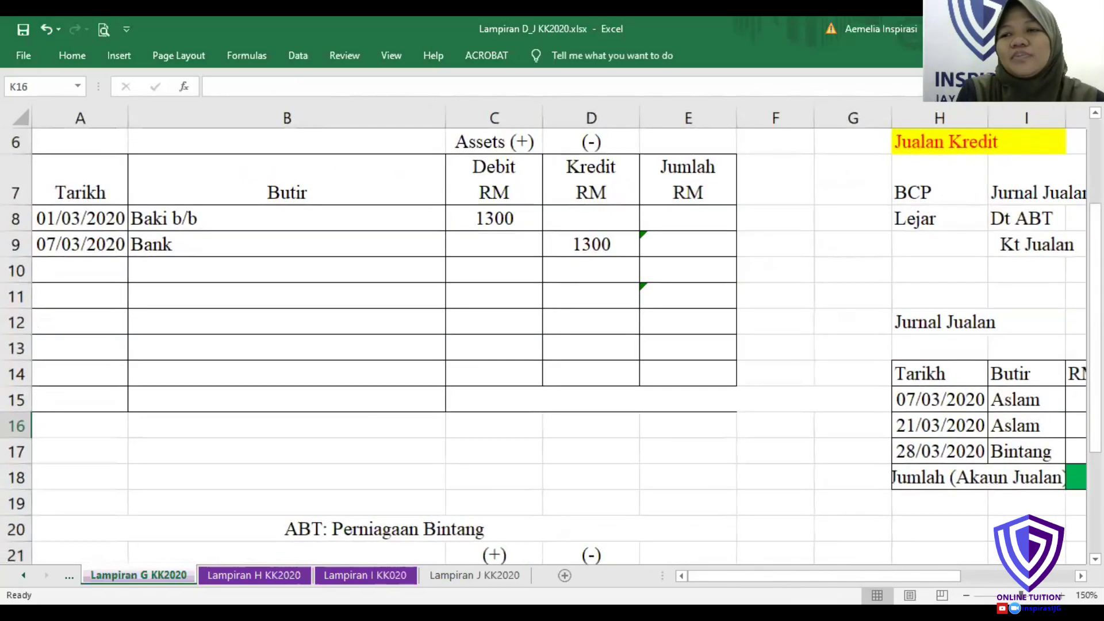
{"action": "scroll", "coordinate": [544, 334], "scroll_direction": "up", "scroll_amount": 2}
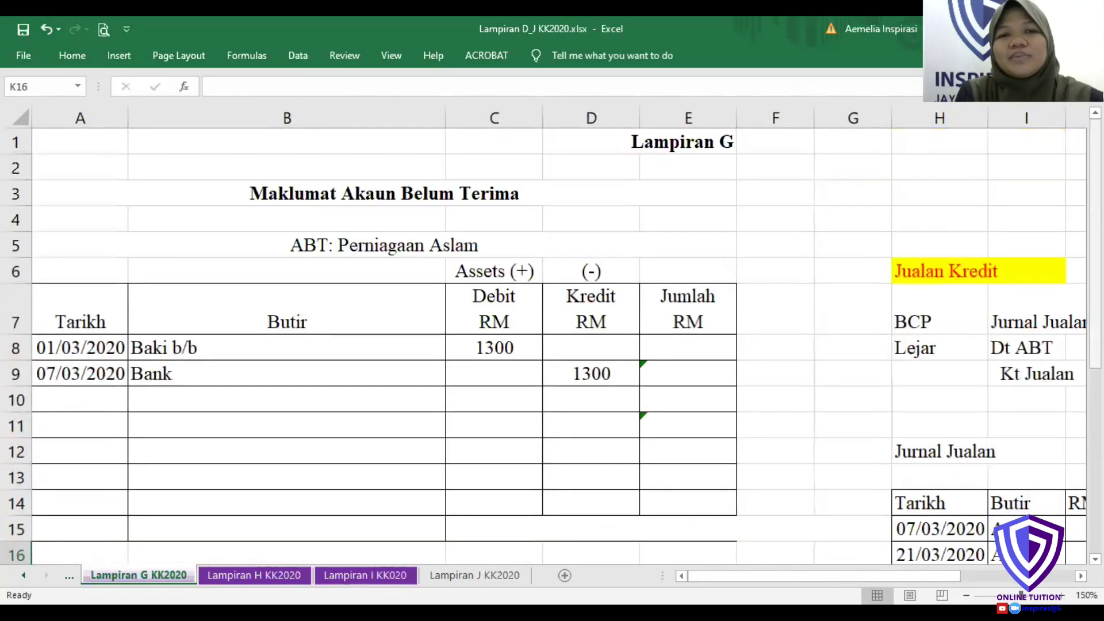
{"action": "left_click", "coordinate": [435, 250]}
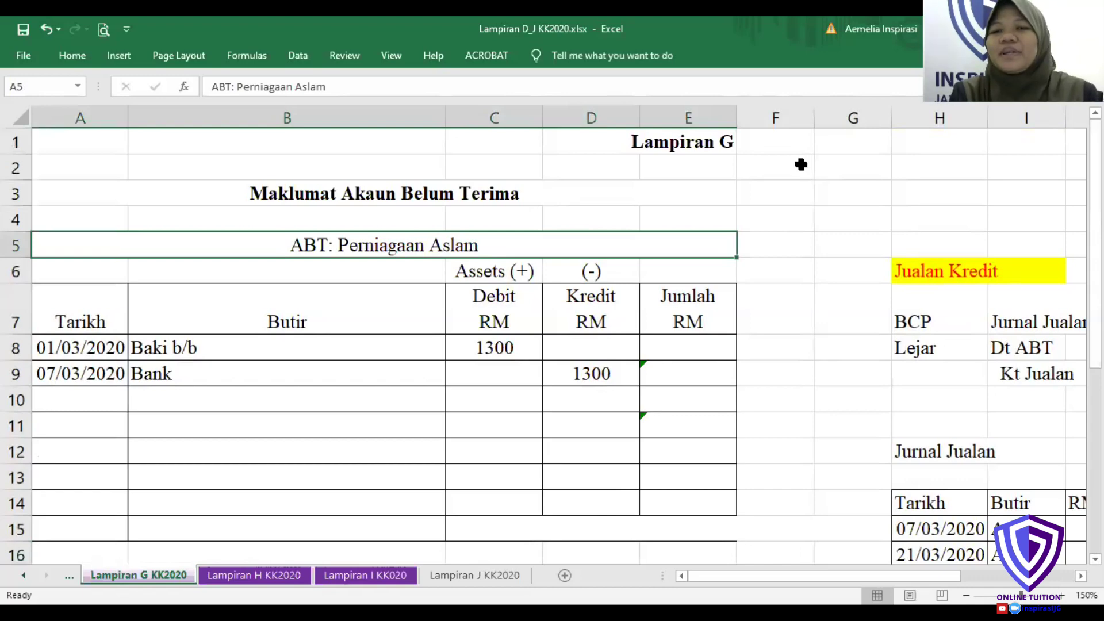
{"action": "scroll", "coordinate": [801, 165], "scroll_direction": "down", "scroll_amount": 4}
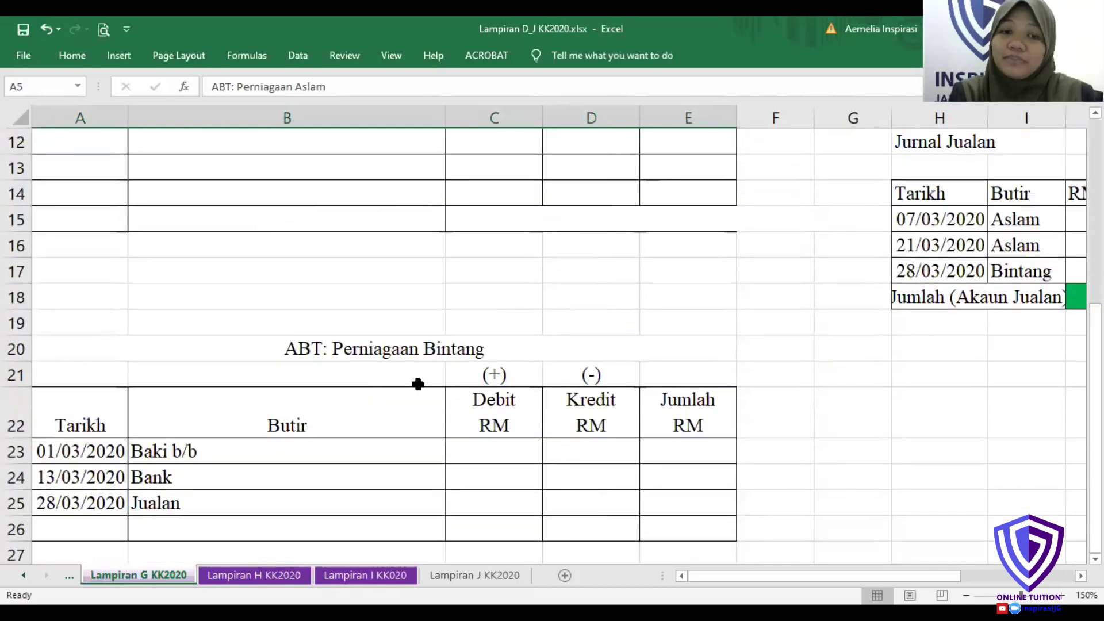
{"action": "left_click", "coordinate": [389, 350]}
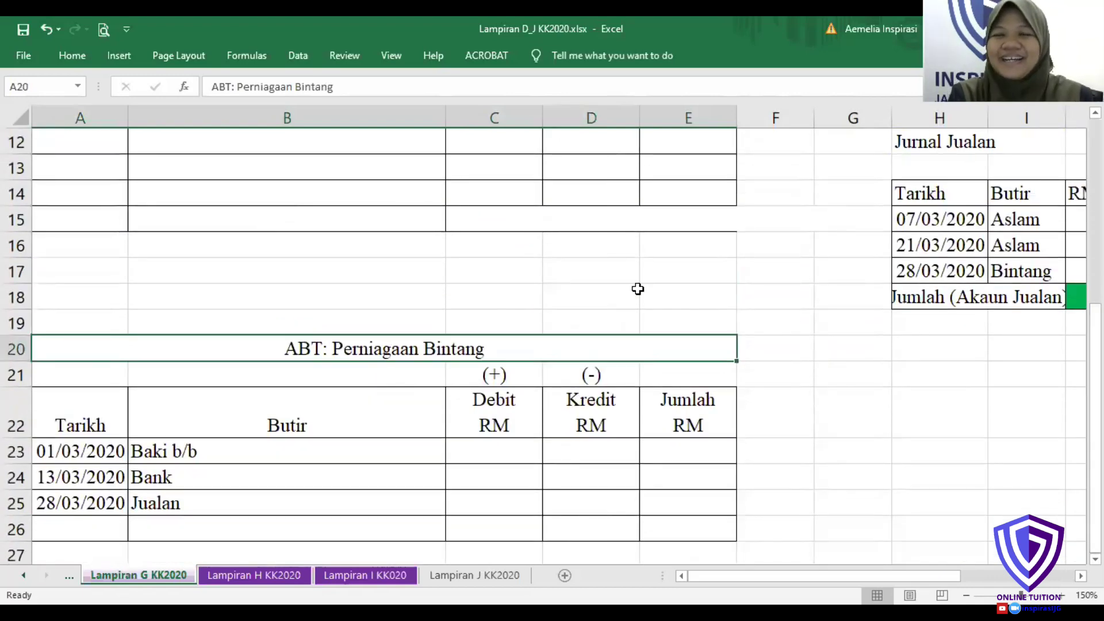
{"action": "left_click_drag", "start_coordinate": [1096, 339], "coordinate": [1096, 339]}
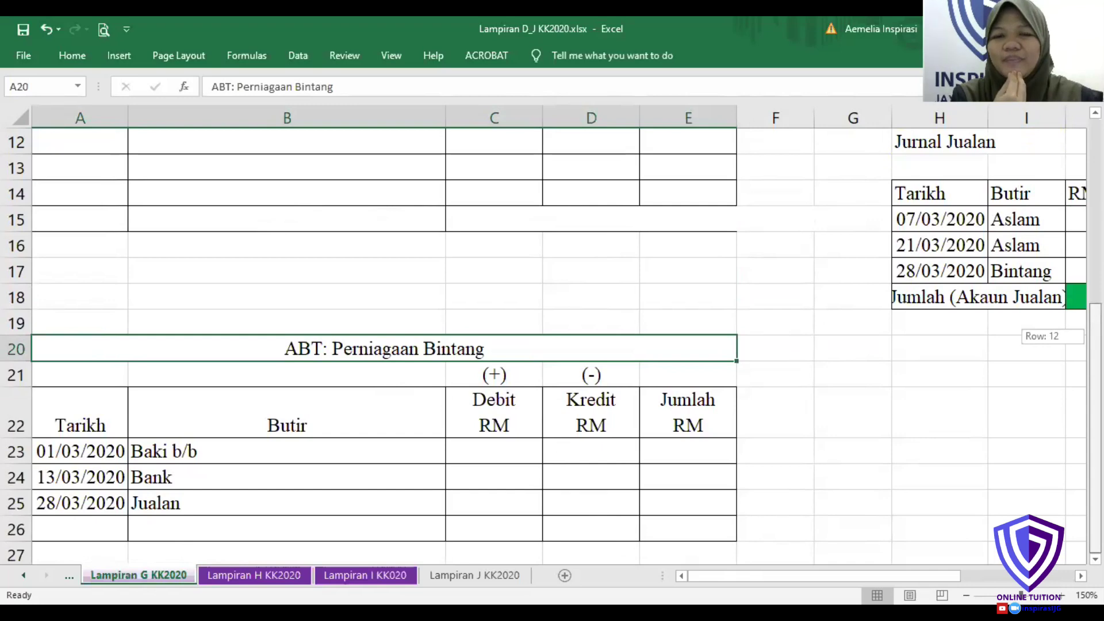
{"action": "left_click_drag", "start_coordinate": [1096, 338], "coordinate": [1096, 220]}
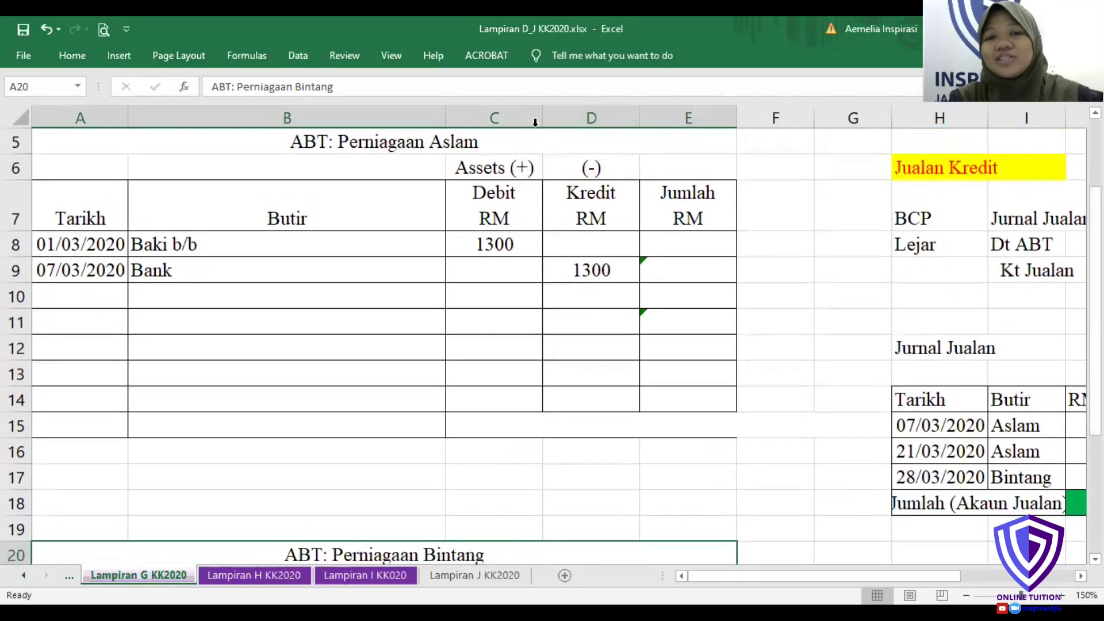
- Enter the heading "Balance" in E6, above the Jumlah column of the Perniagaan Aslam account
{"action": "left_click", "coordinate": [495, 166]}
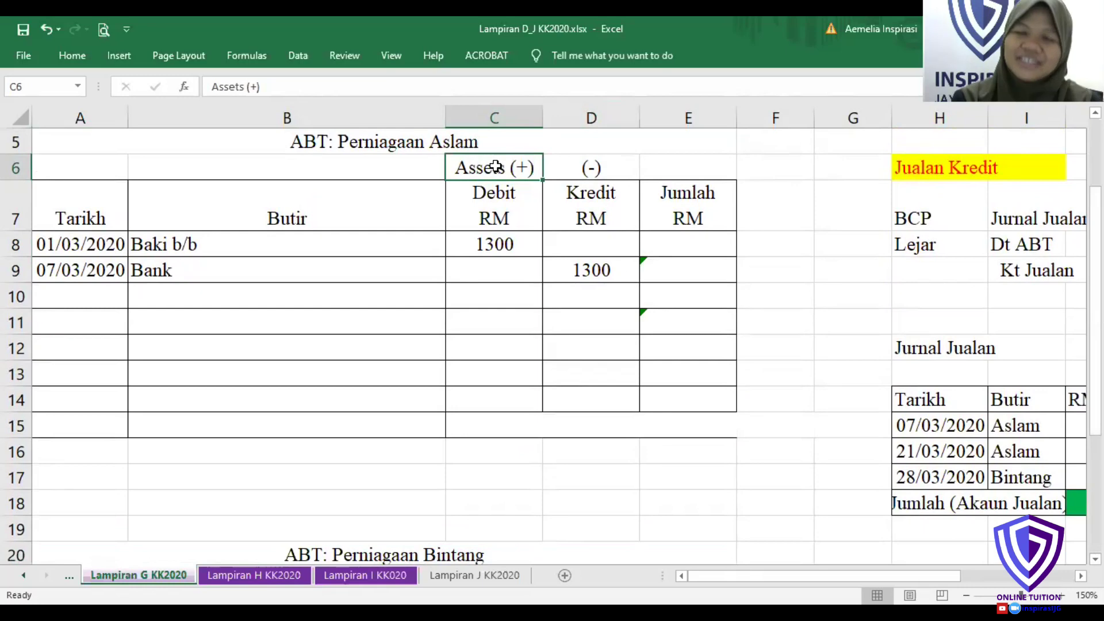
{"action": "left_click", "coordinate": [725, 158]}
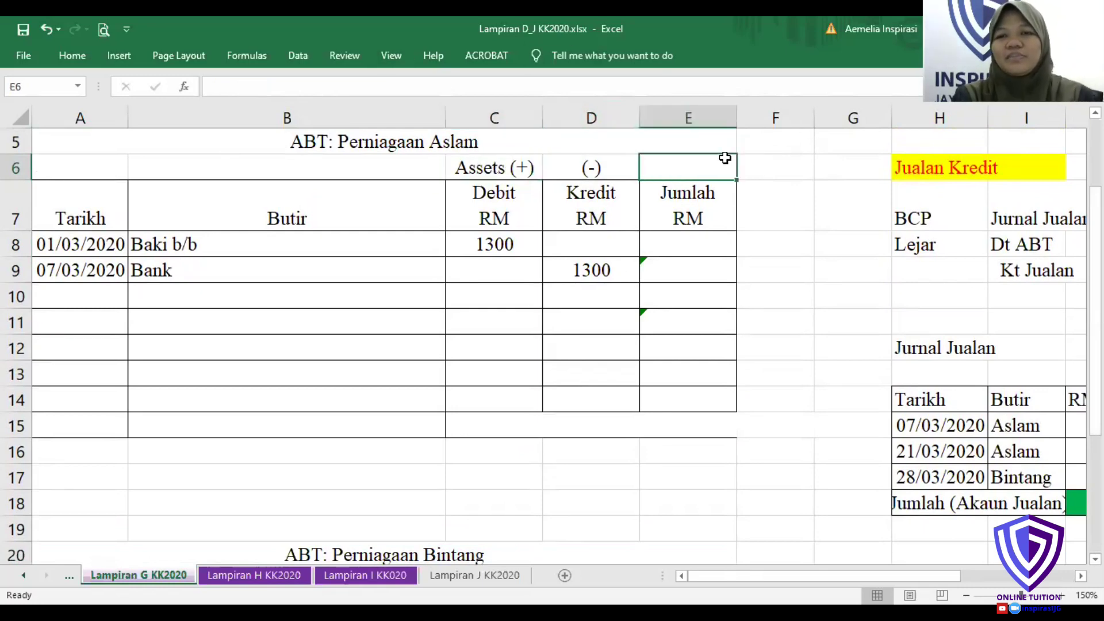
{"action": "type", "text": "Balance"}
{"action": "key", "text": "Return"}
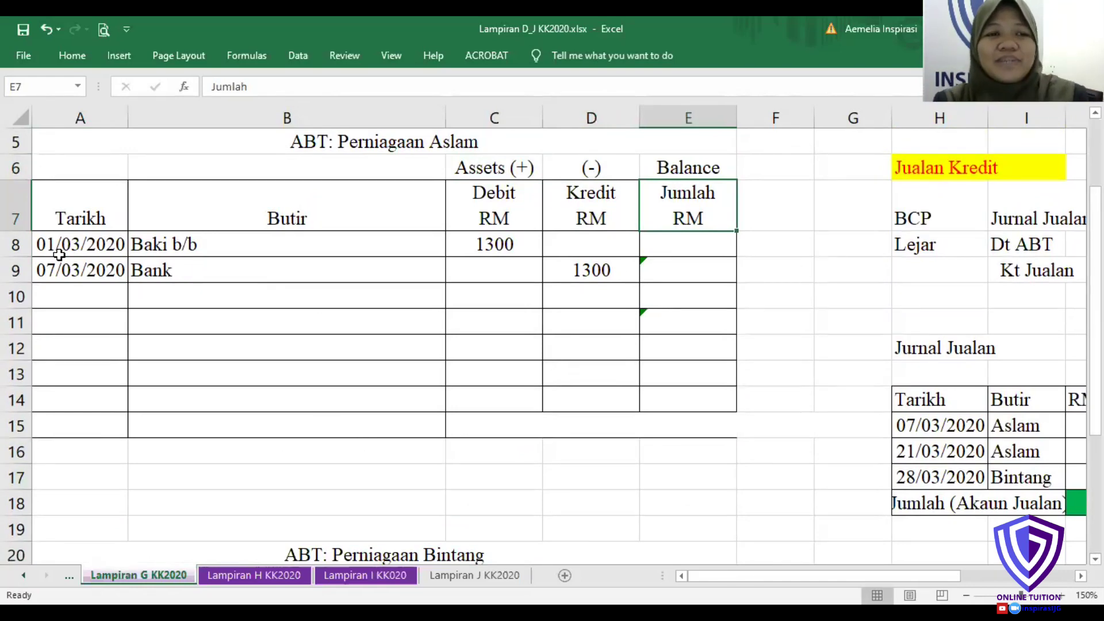
- Reveal the opening balance in C23 of the Perniagaan Bintang account by setting its font colour to black
{"action": "left_click_drag", "start_coordinate": [74, 246], "coordinate": [496, 245]}
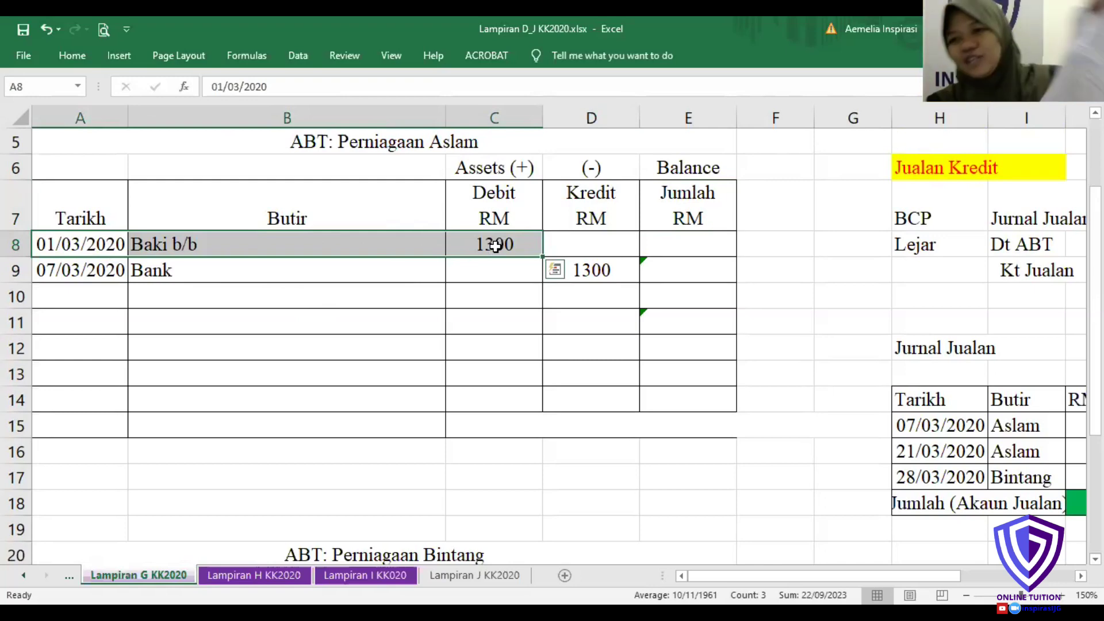
{"action": "left_click", "coordinate": [712, 420]}
{"action": "scroll", "coordinate": [458, 481], "scroll_direction": "down", "scroll_amount": 2}
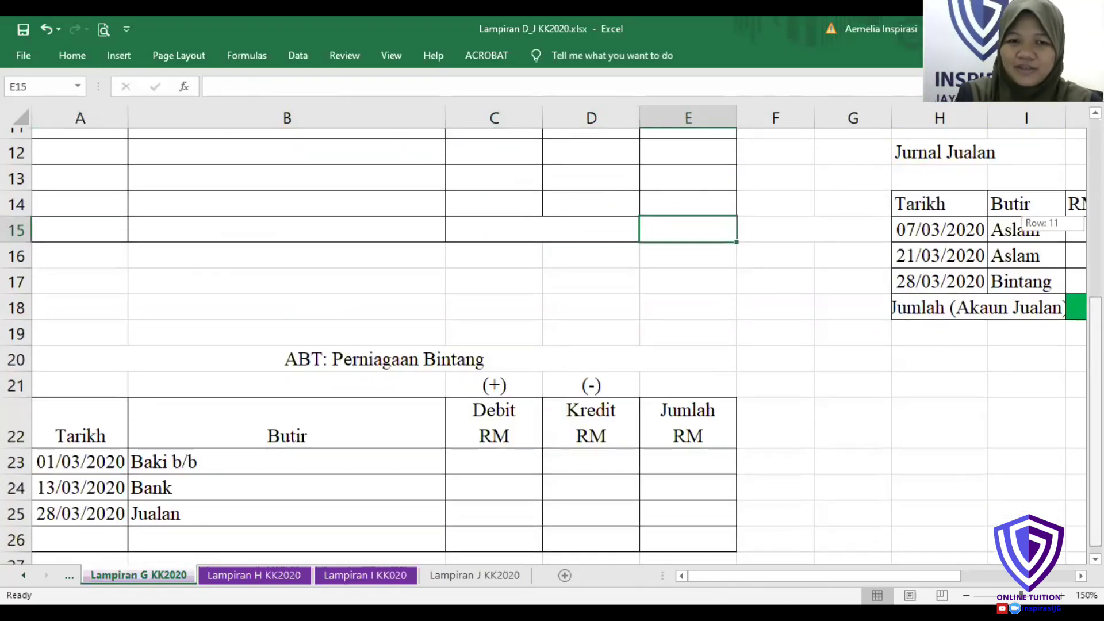
{"action": "left_click", "coordinate": [486, 452]}
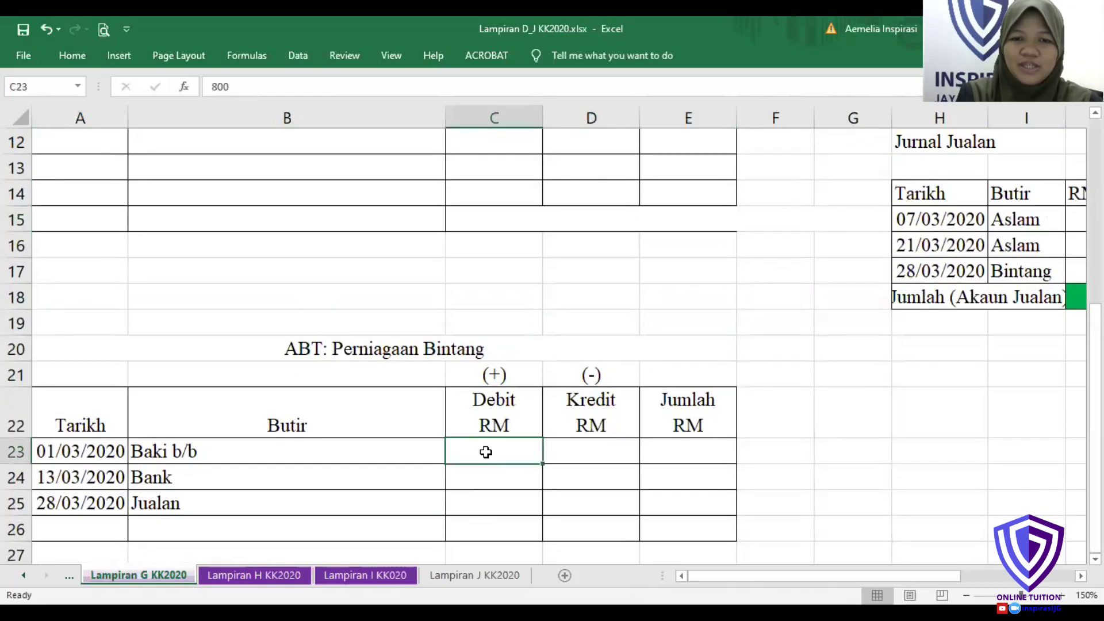
{"action": "right_click", "coordinate": [486, 452]}
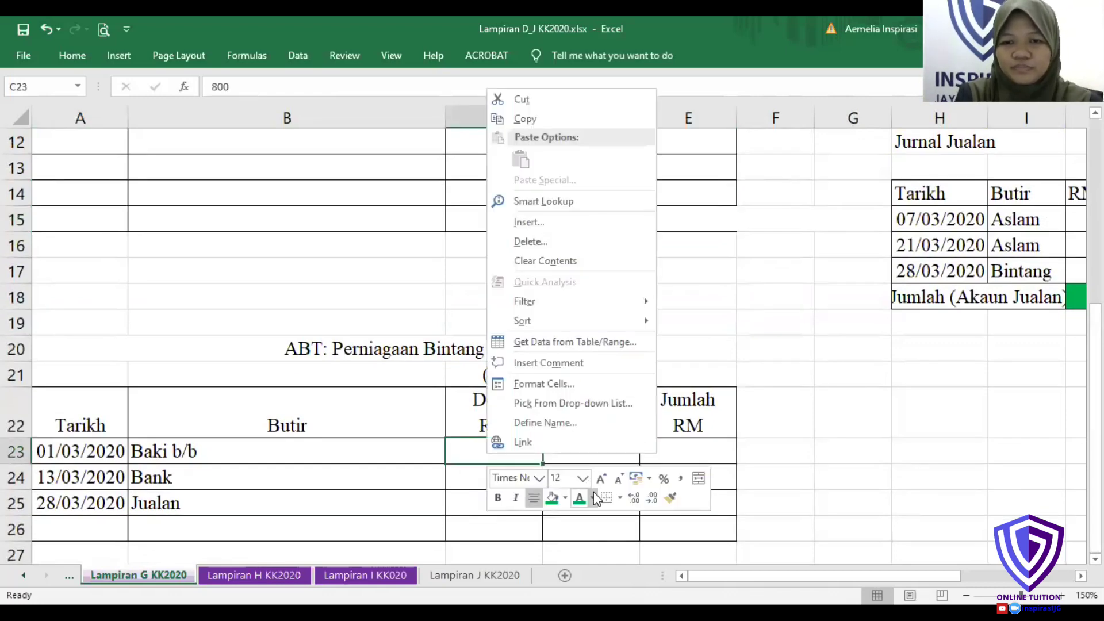
{"action": "left_click", "coordinate": [593, 498]}
{"action": "left_click", "coordinate": [898, 384]}
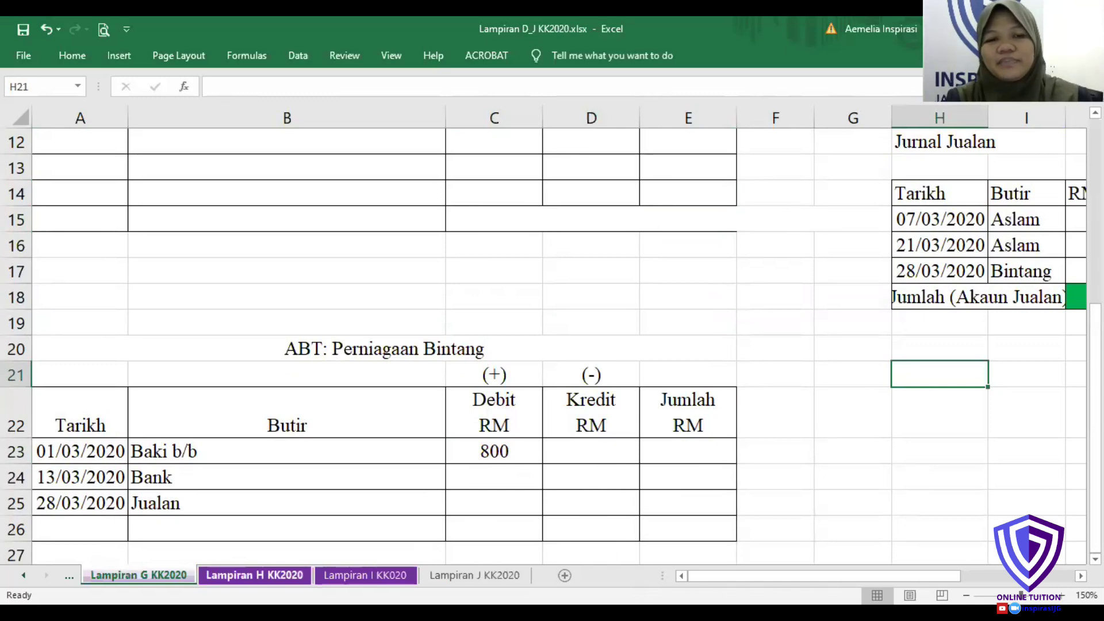
- On Lampiran H KK2020, fit the width of column A to the dates in the Perniagaan Selaseh account
{"action": "left_click", "coordinate": [286, 577]}
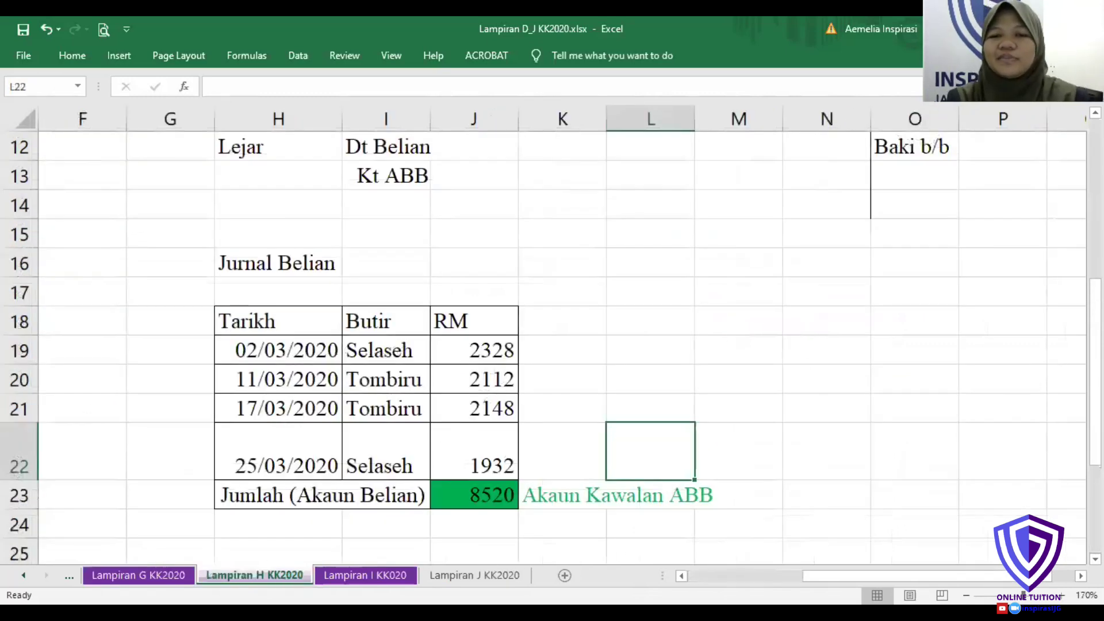
{"action": "left_click_drag", "start_coordinate": [944, 575], "coordinate": [829, 575]}
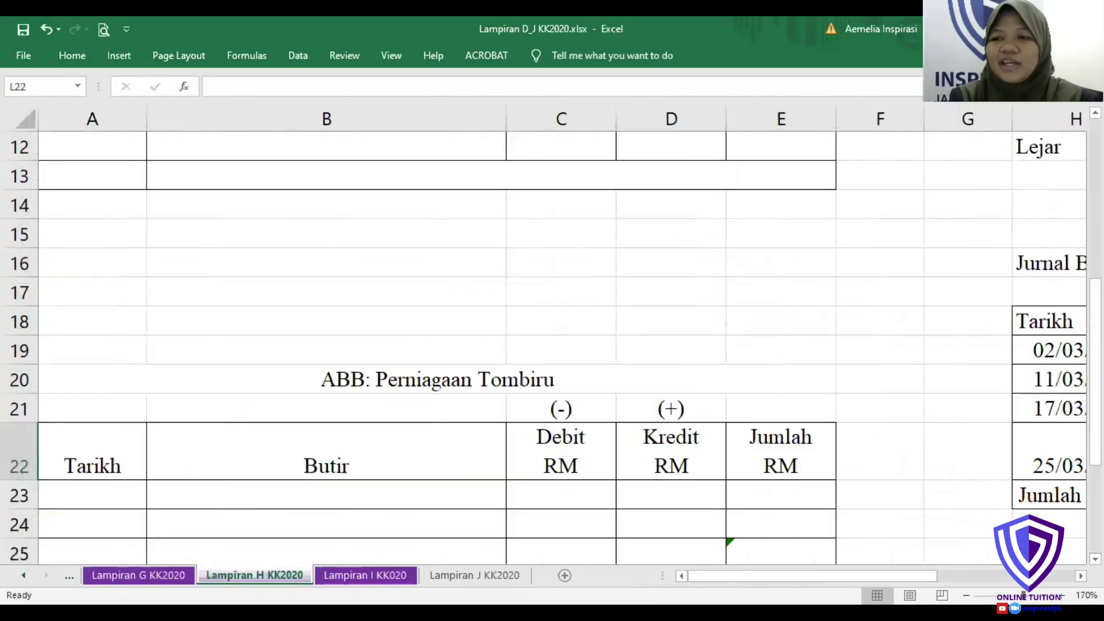
{"action": "scroll", "coordinate": [834, 242], "scroll_direction": "up", "scroll_amount": 3}
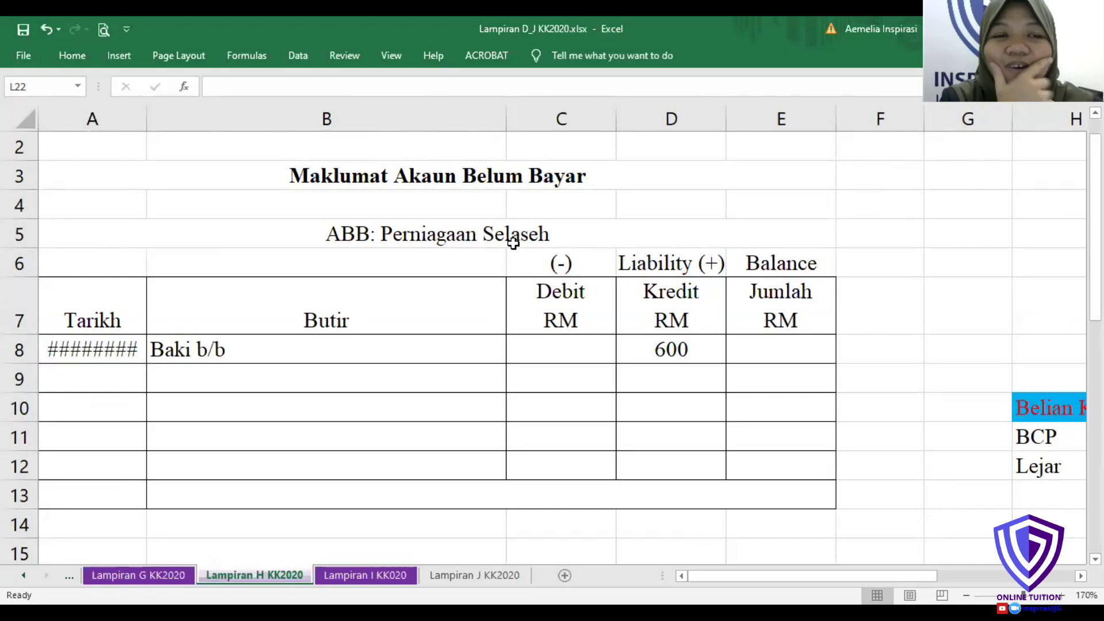
{"action": "left_click", "coordinate": [683, 266]}
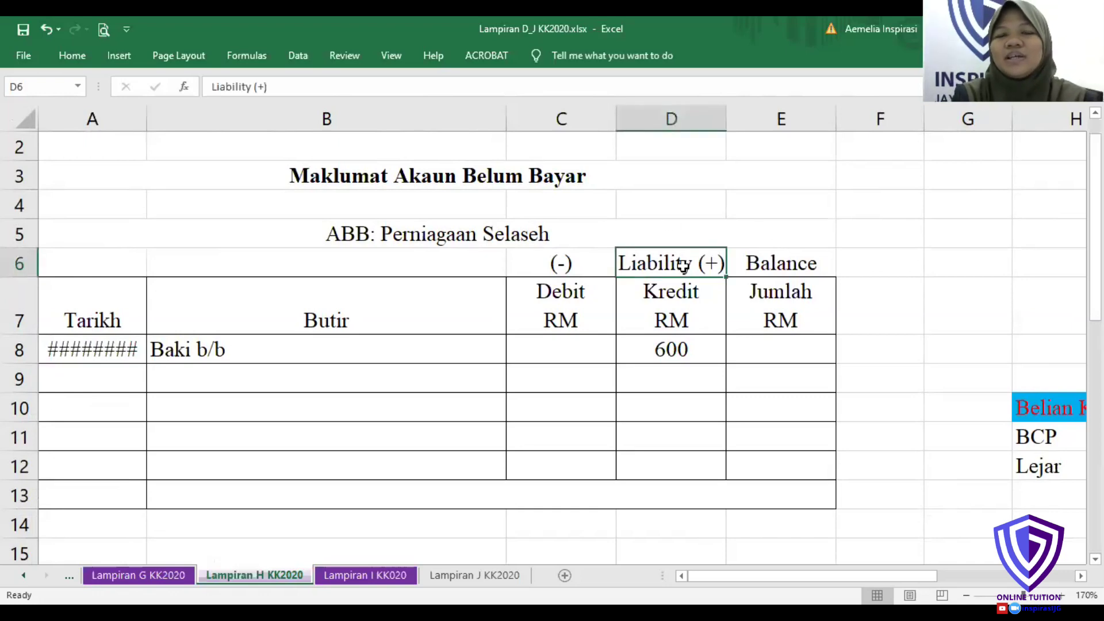
{"action": "left_click", "coordinate": [669, 350]}
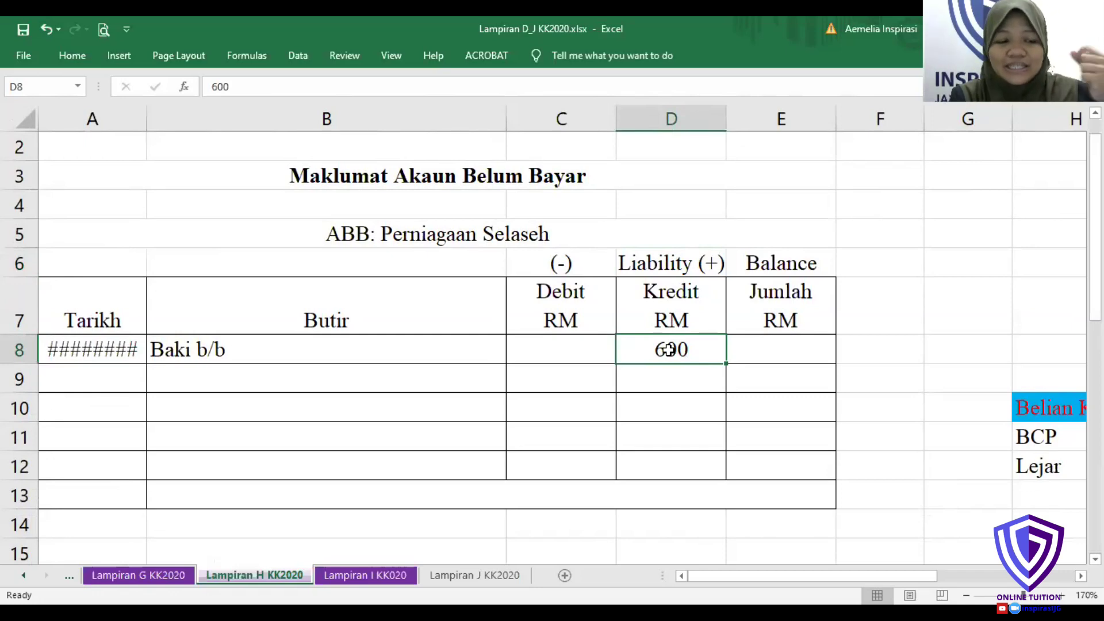
{"action": "left_click", "coordinate": [121, 351]}
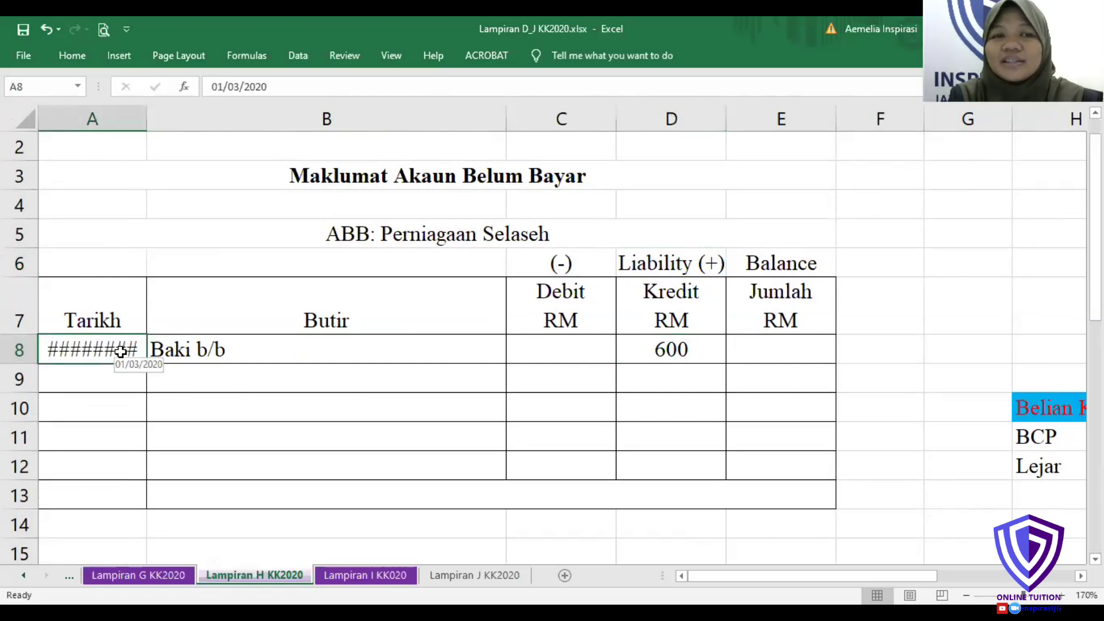
{"action": "double_click", "coordinate": [144, 108]}
- Reveal the Baki b/b row A23:D23 of the Perniagaan Tombiru account by setting its font colour to black
{"action": "left_click", "coordinate": [660, 373]}
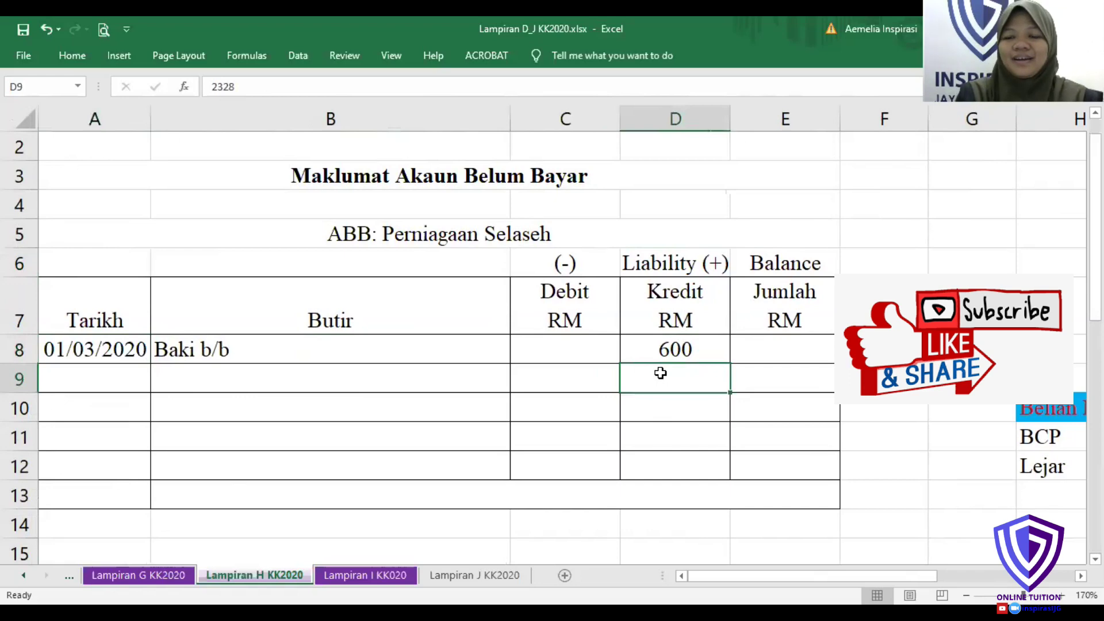
{"action": "key", "text": "Down"}
{"action": "key", "text": "Down"}
{"action": "key", "text": "Down"}
{"action": "key", "text": "Down"}
{"action": "key", "text": "Down"}
{"action": "key", "text": "Down"}
{"action": "key", "text": "Down"}
{"action": "key", "text": "Down"}
{"action": "key", "text": "Down"}
{"action": "key", "text": "Down"}
{"action": "key", "text": "Down"}
{"action": "key", "text": "Down"}
{"action": "key", "text": "Down"}
{"action": "key", "text": "Down"}
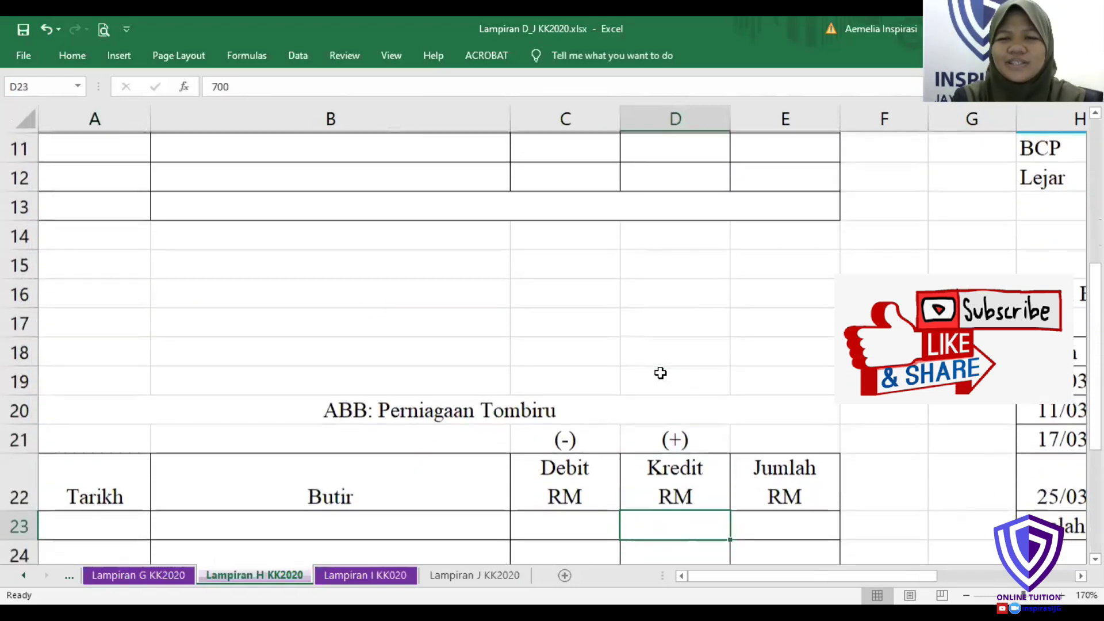
{"action": "key", "text": "Up"}
{"action": "key", "text": "Down"}
{"action": "left_click_drag", "start_coordinate": [52, 490], "coordinate": [695, 493]}
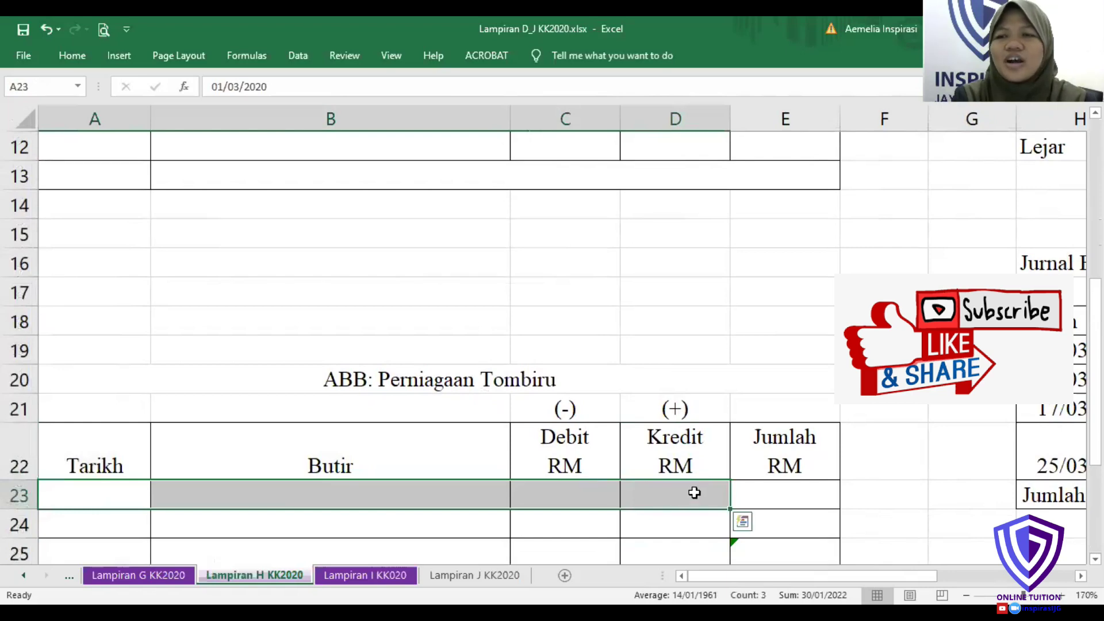
{"action": "right_click", "coordinate": [694, 493]}
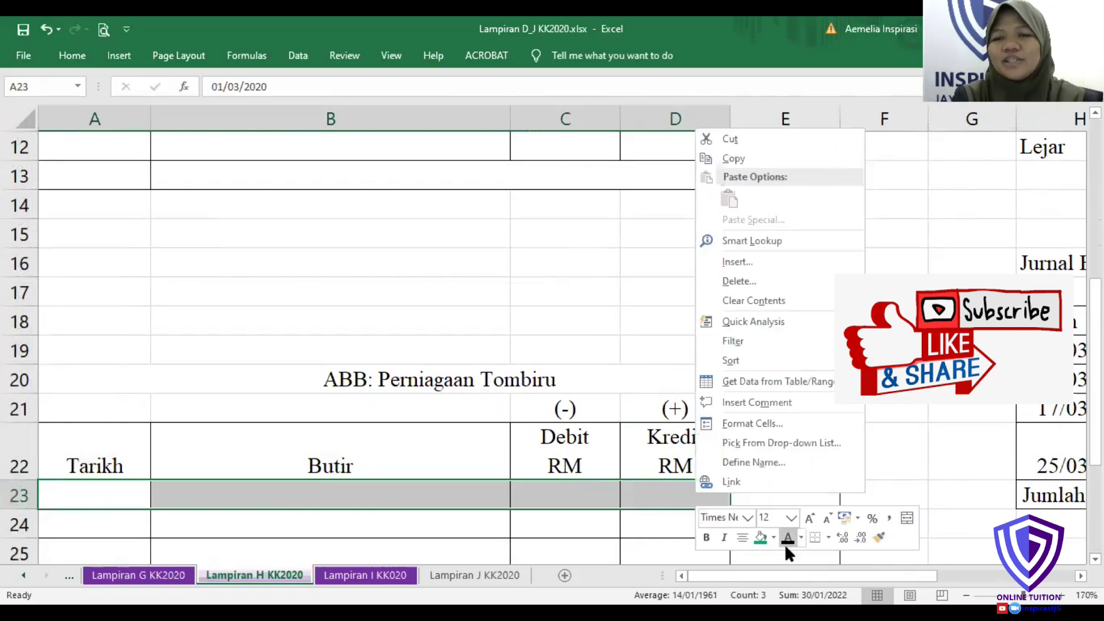
{"action": "key", "text": "Escape"}
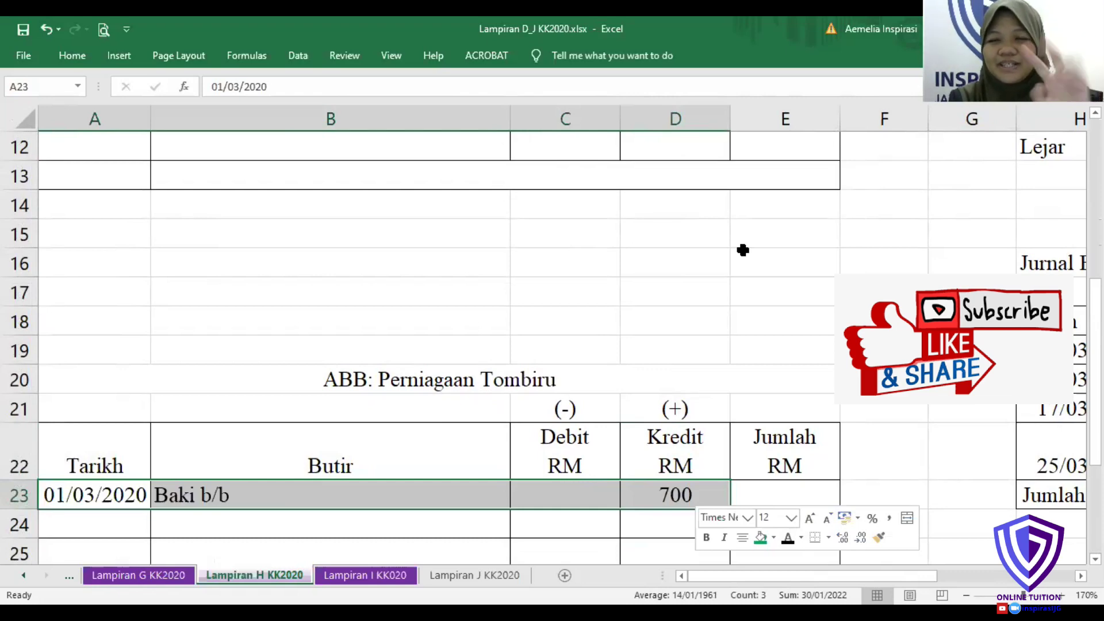
{"action": "left_click", "coordinate": [683, 234]}
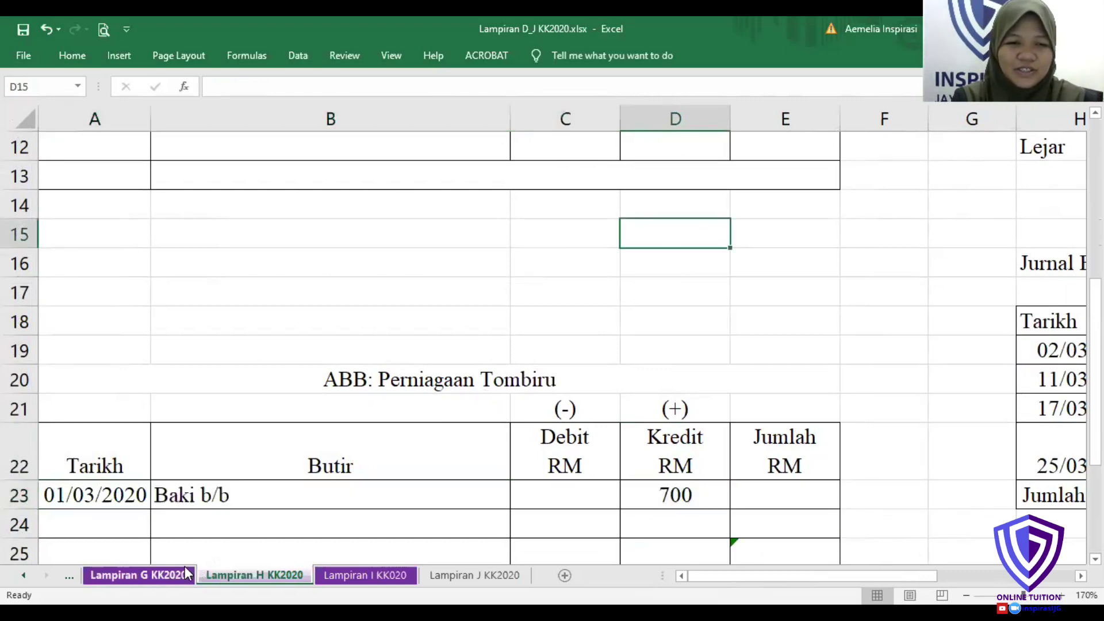
- Return to Lampiran G KK2020 and go to the 07/03/2020 Bank entry in the Perniagaan Aslam account
{"action": "left_click", "coordinate": [164, 572]}
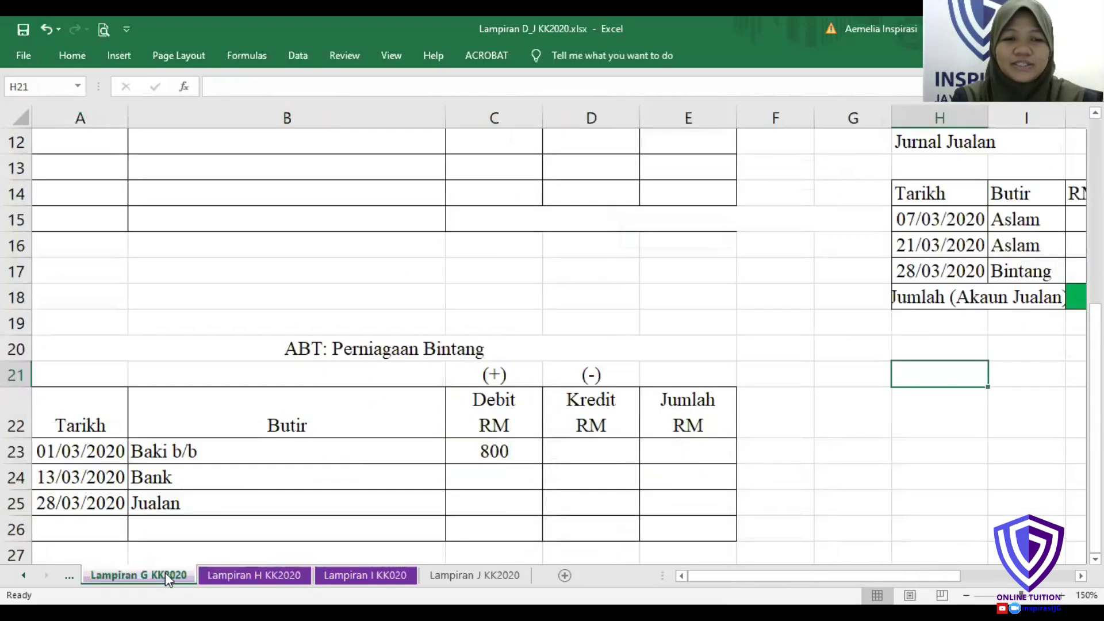
{"action": "left_click", "coordinate": [465, 339]}
{"action": "key", "text": "Up"}
{"action": "key", "text": "Up"}
{"action": "key", "text": "Up"}
{"action": "key", "text": "Up"}
{"action": "key", "text": "Up"}
{"action": "key", "text": "Up"}
{"action": "key", "text": "Up"}
{"action": "key", "text": "Up"}
{"action": "key", "text": "Up"}
{"action": "key", "text": "Up"}
{"action": "key", "text": "Up"}
{"action": "key", "text": "Up"}
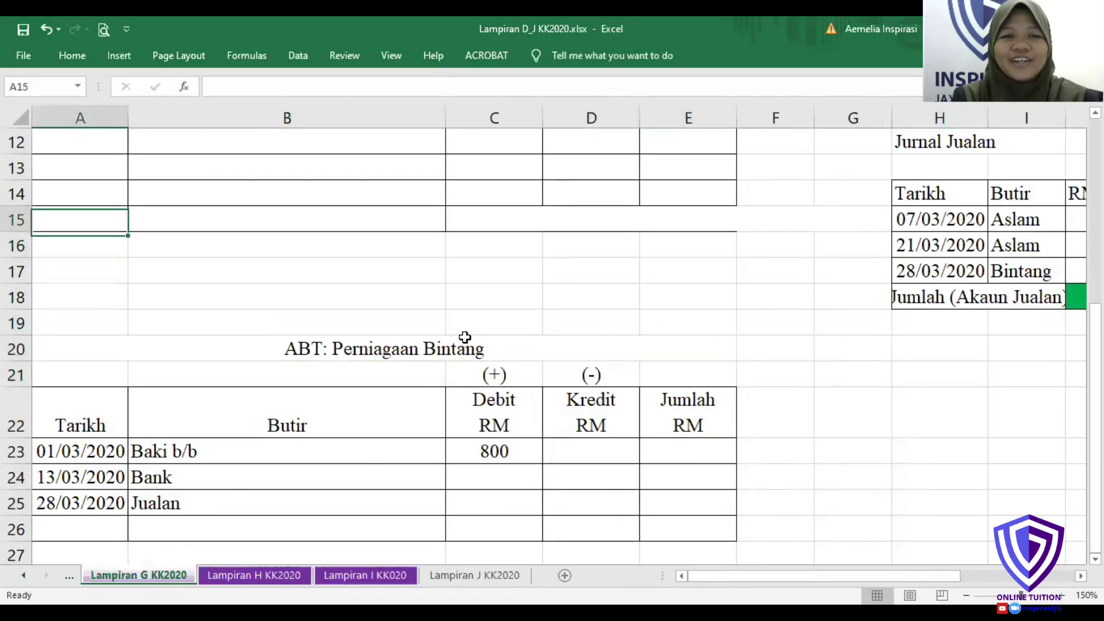
{"action": "key", "text": "Up"}
{"action": "key", "text": "Up"}
{"action": "key", "text": "Down"}
{"action": "key", "text": "Down"}
{"action": "key", "text": "Down"}
{"action": "key", "text": "Down"}
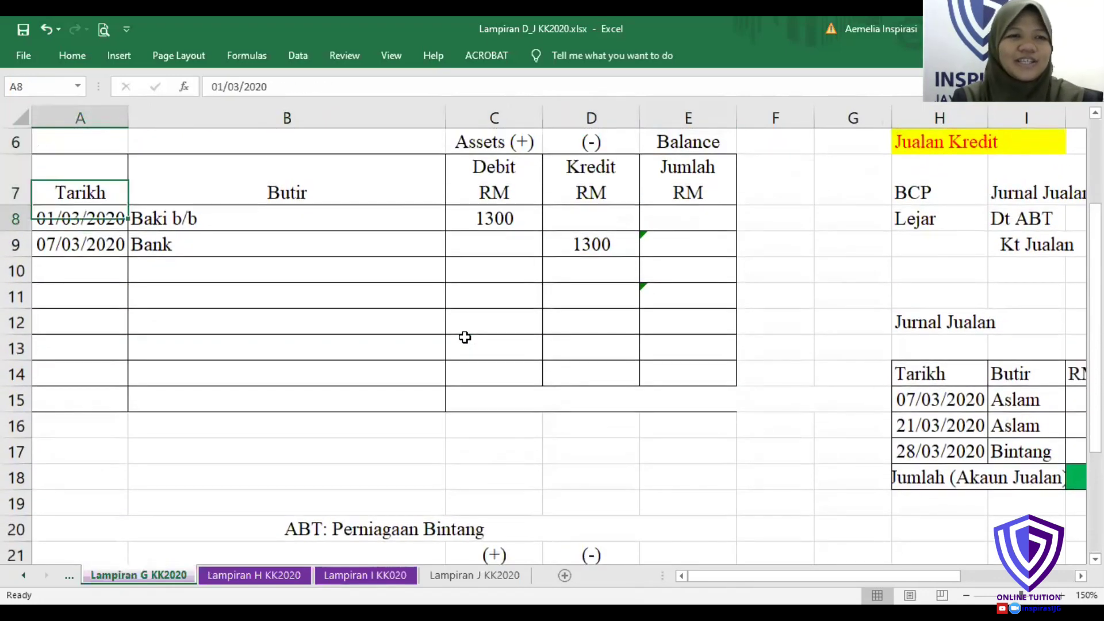
{"action": "key", "text": "Up"}
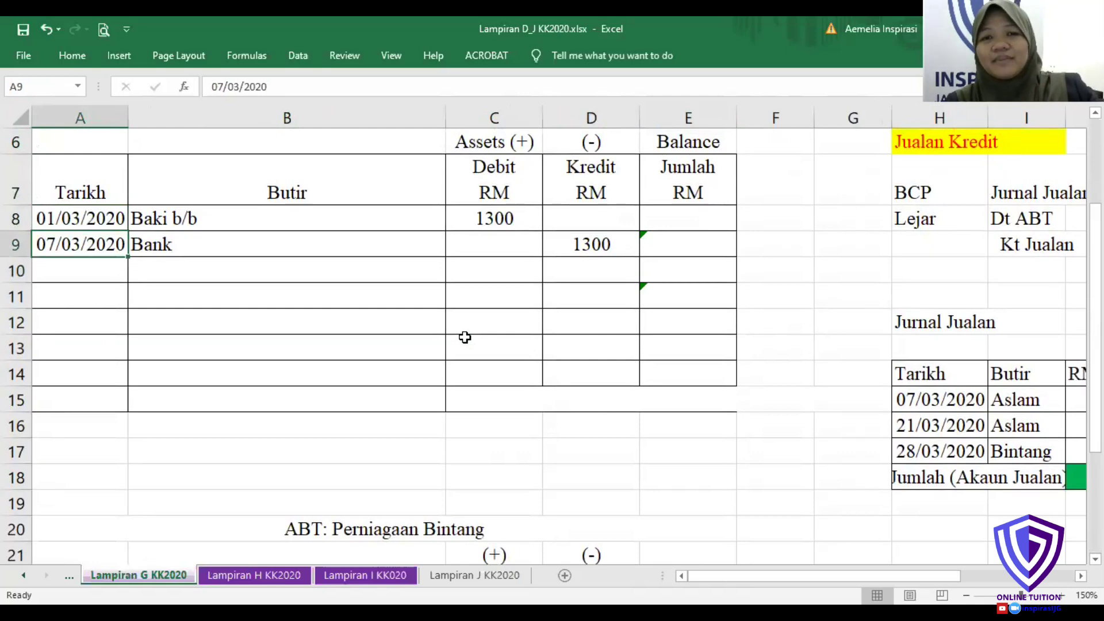
- Reveal the running balances in E8 and E9 of the Perniagaan Aslam account by setting their font colour to black
{"action": "key", "text": "Up"}
{"action": "key", "text": "Up"}
{"action": "key", "text": "Up"}
{"action": "key", "text": "Up"}
{"action": "key", "text": "Up"}
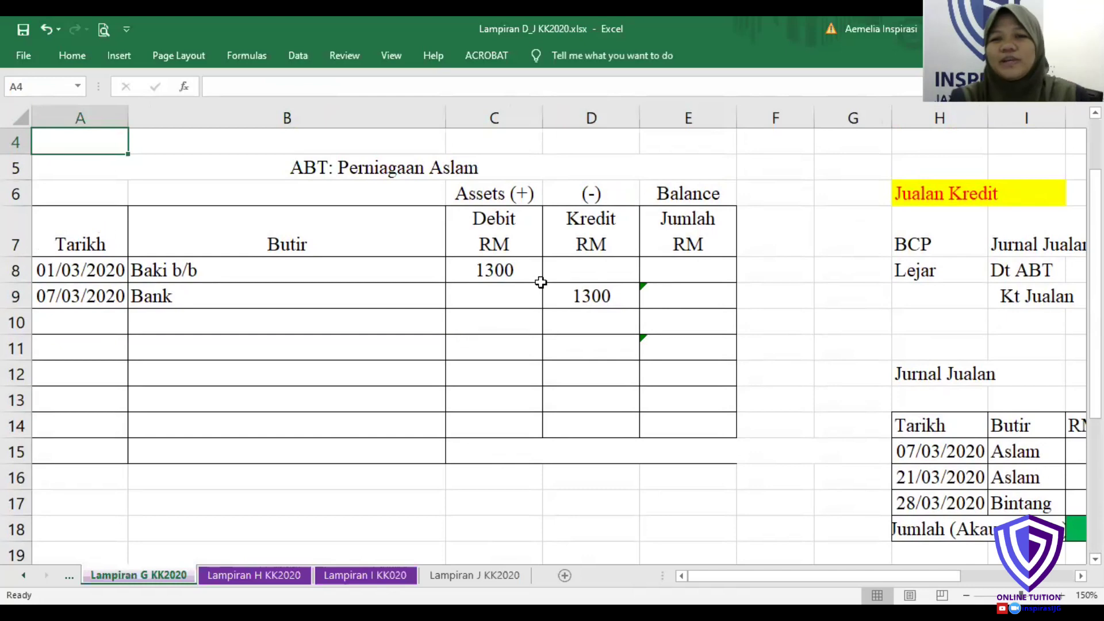
{"action": "left_click", "coordinate": [686, 270]}
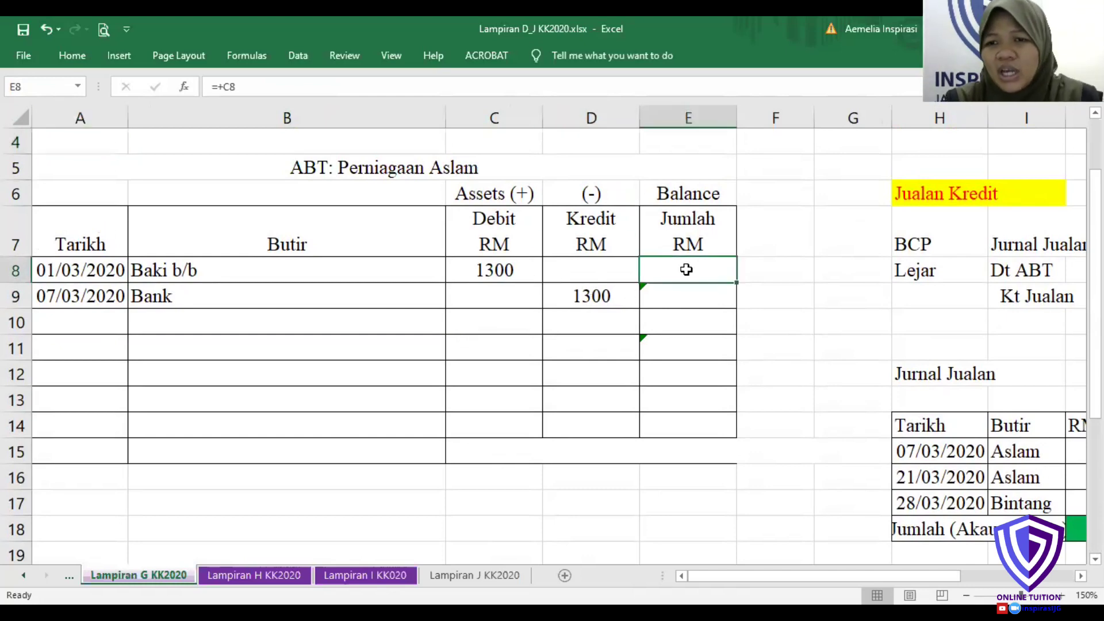
{"action": "right_click", "coordinate": [687, 270]}
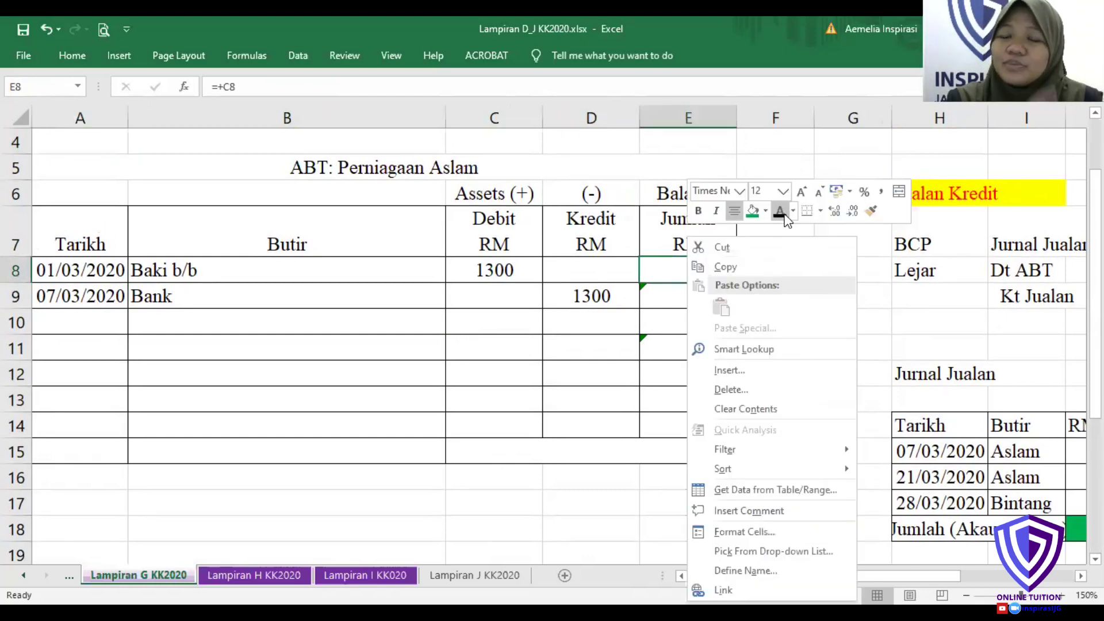
{"action": "key", "text": "Escape"}
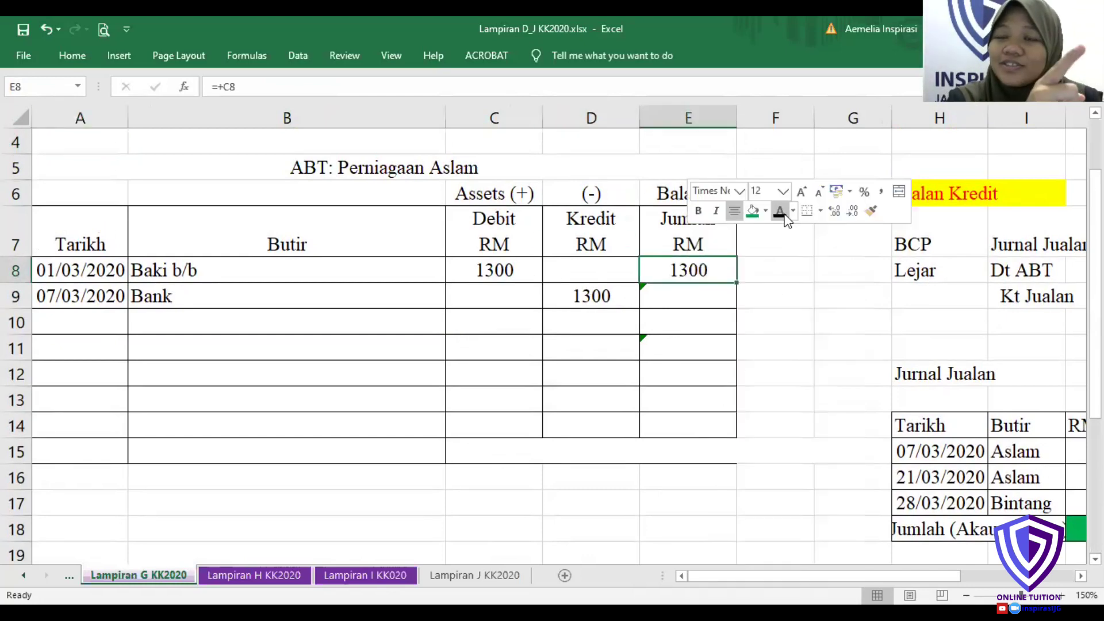
{"action": "left_click", "coordinate": [659, 297]}
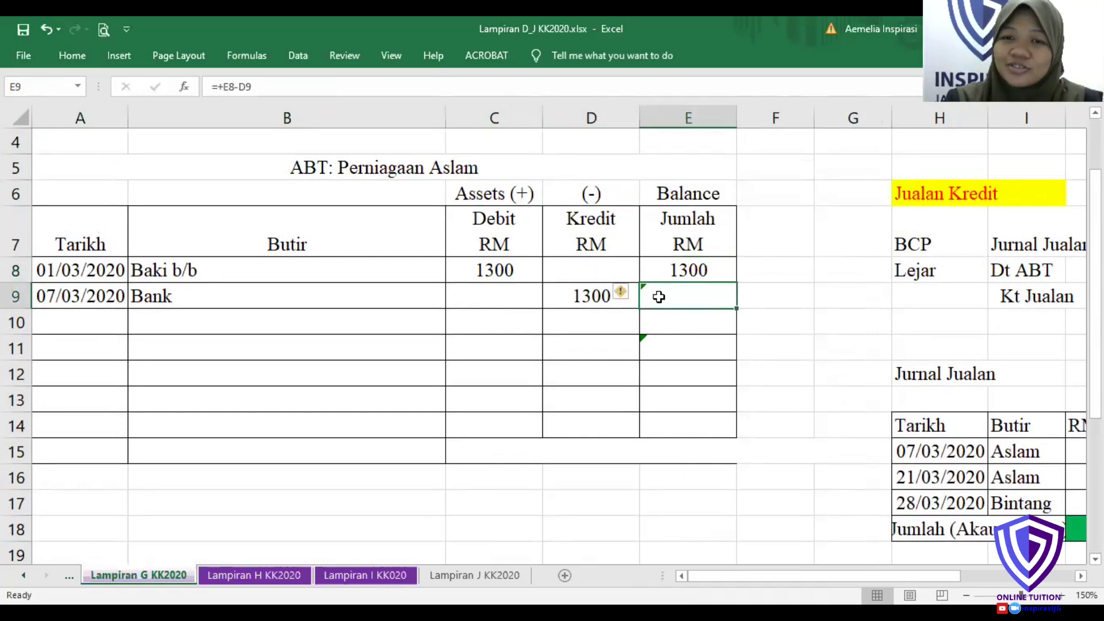
{"action": "right_click", "coordinate": [659, 297]}
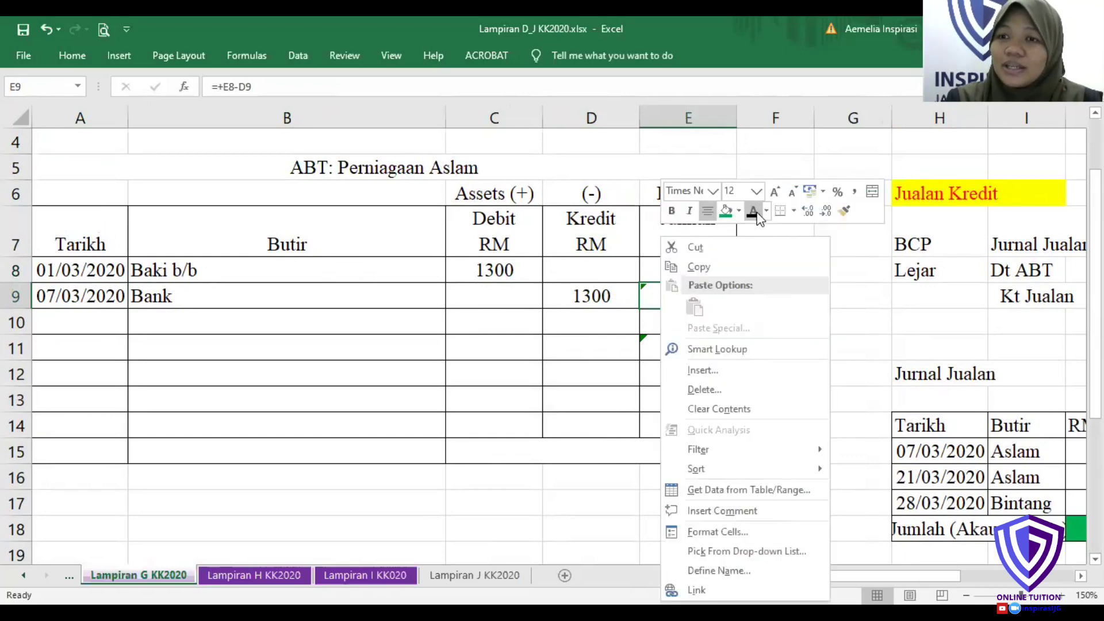
{"action": "left_click", "coordinate": [758, 214]}
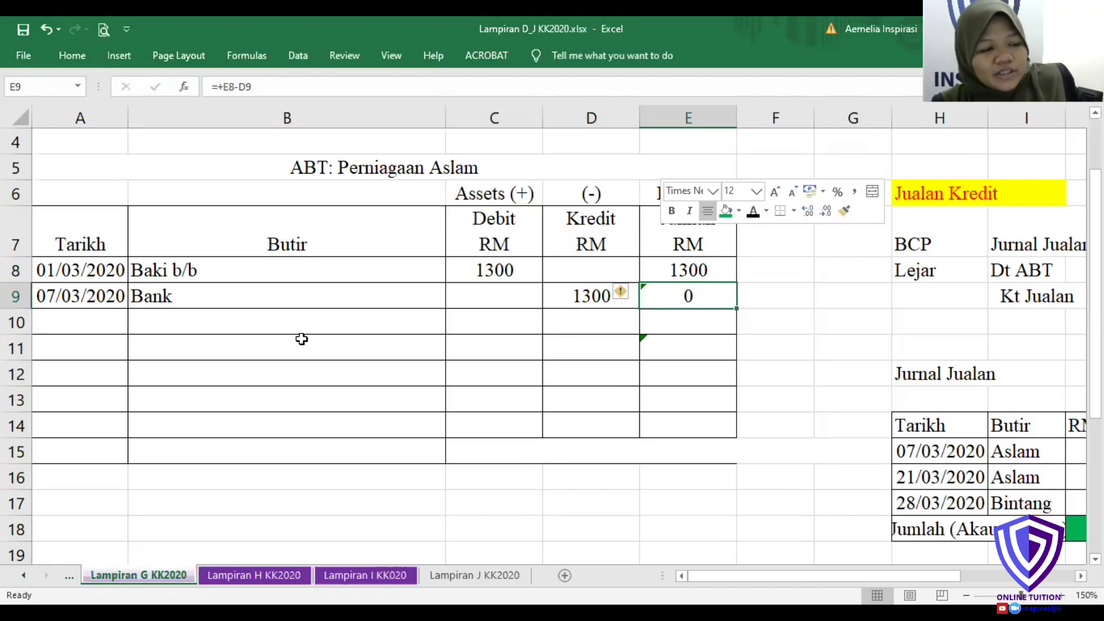
- Reveal the 07/03/2020 Jualan (ptdgn futsal) entry in A10:D10 and its balance in E10 by setting their font colour to black
{"action": "left_click", "coordinate": [109, 328]}
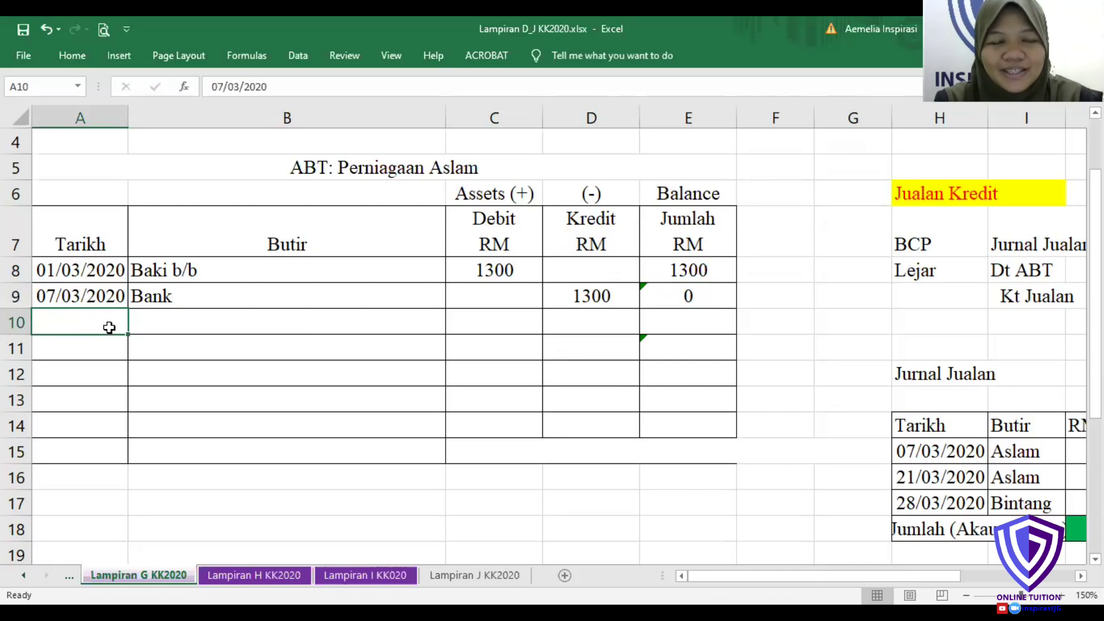
{"action": "left_click_drag", "start_coordinate": [109, 328], "coordinate": [646, 326]}
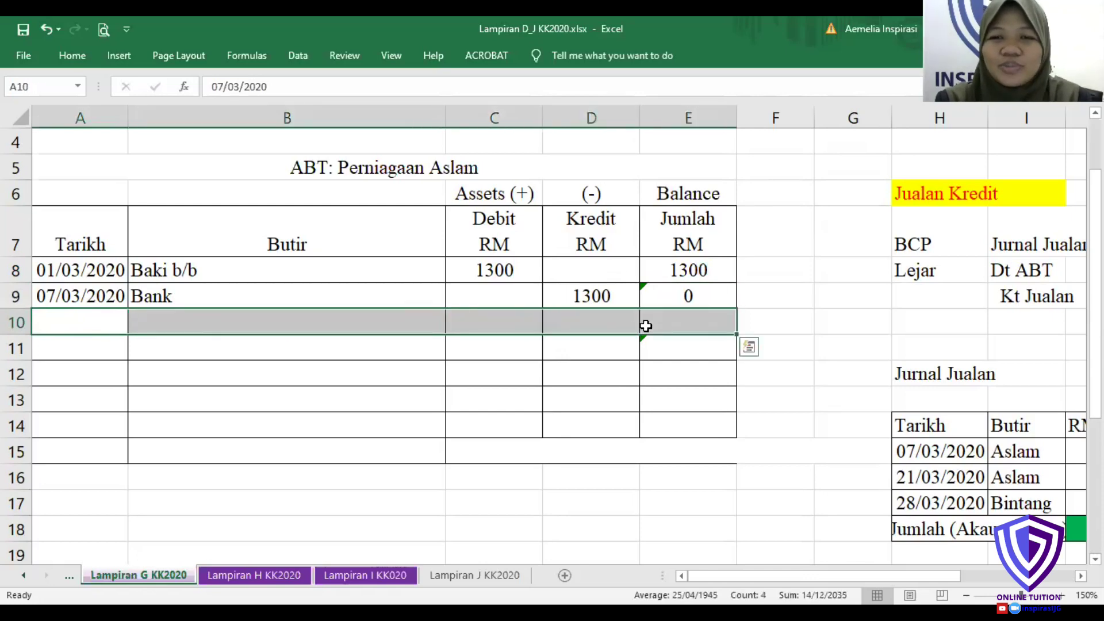
{"action": "right_click", "coordinate": [646, 326]}
{"action": "left_click_drag", "start_coordinate": [592, 323], "coordinate": [112, 321]}
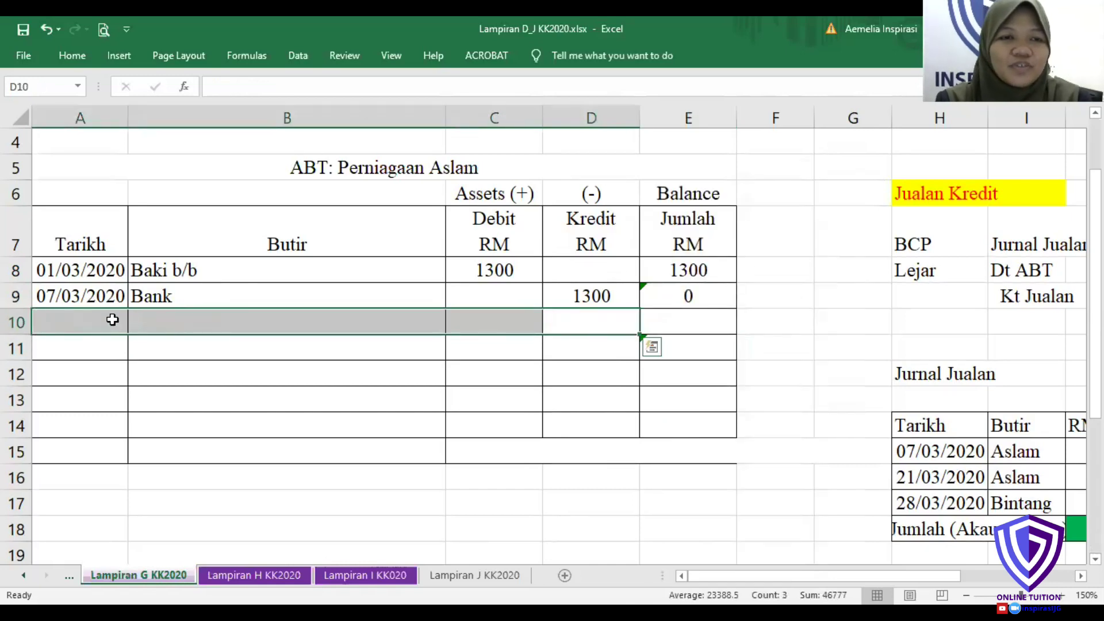
{"action": "right_click", "coordinate": [112, 321]}
{"action": "type", "text": "07/03/2020\tJualan (ptdgn futsal)\t2880"}
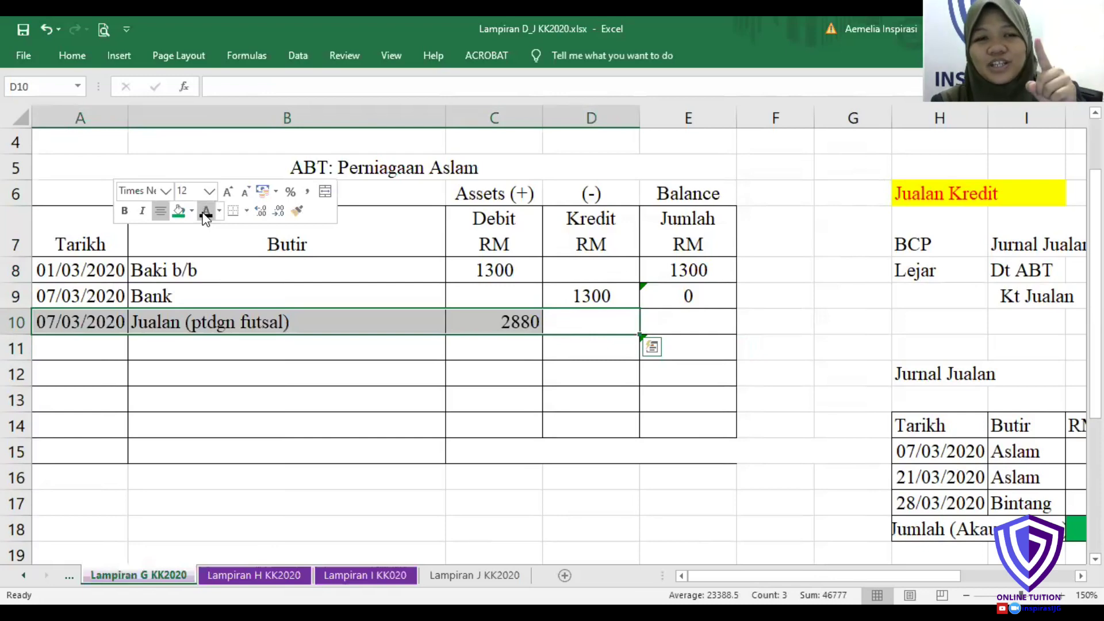
{"action": "left_click", "coordinate": [206, 213]}
{"action": "left_click", "coordinate": [489, 320]}
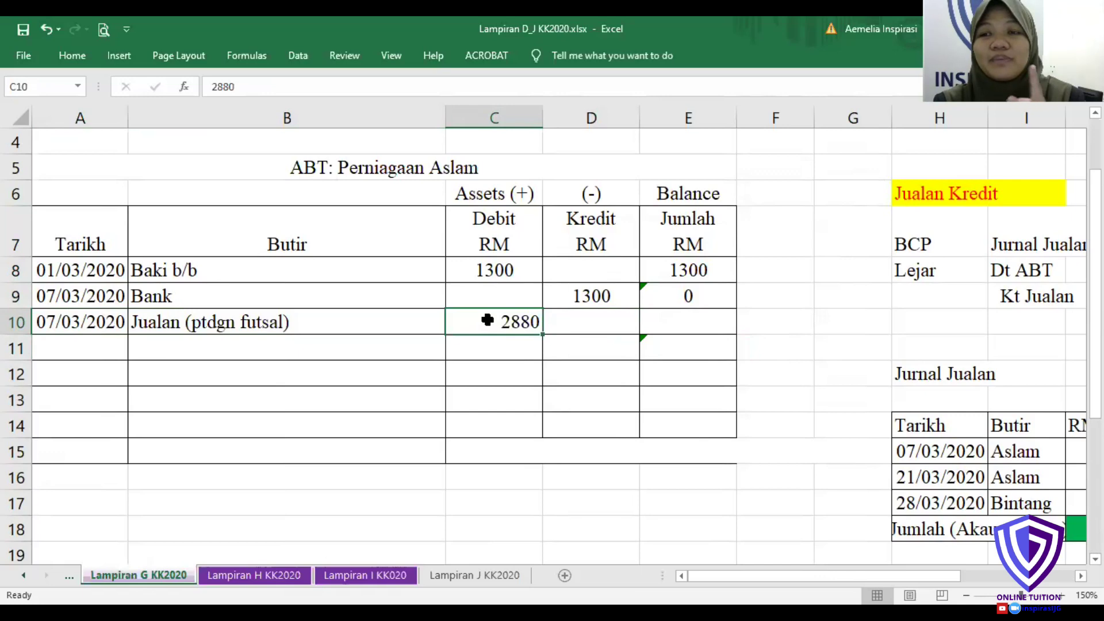
{"action": "left_click", "coordinate": [670, 325]}
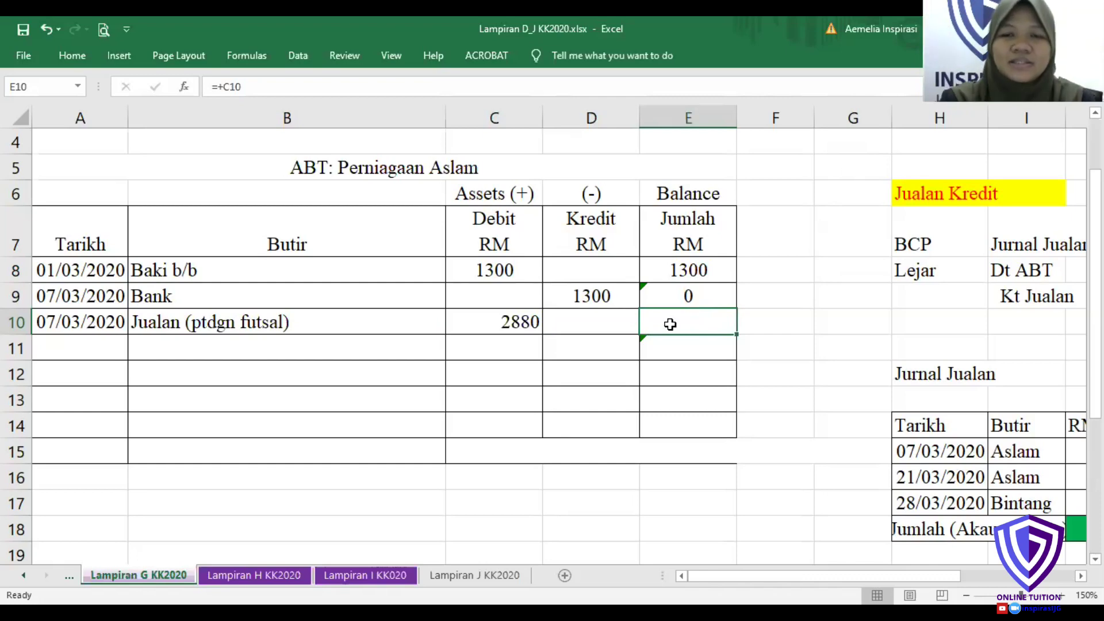
{"action": "right_click", "coordinate": [673, 320]}
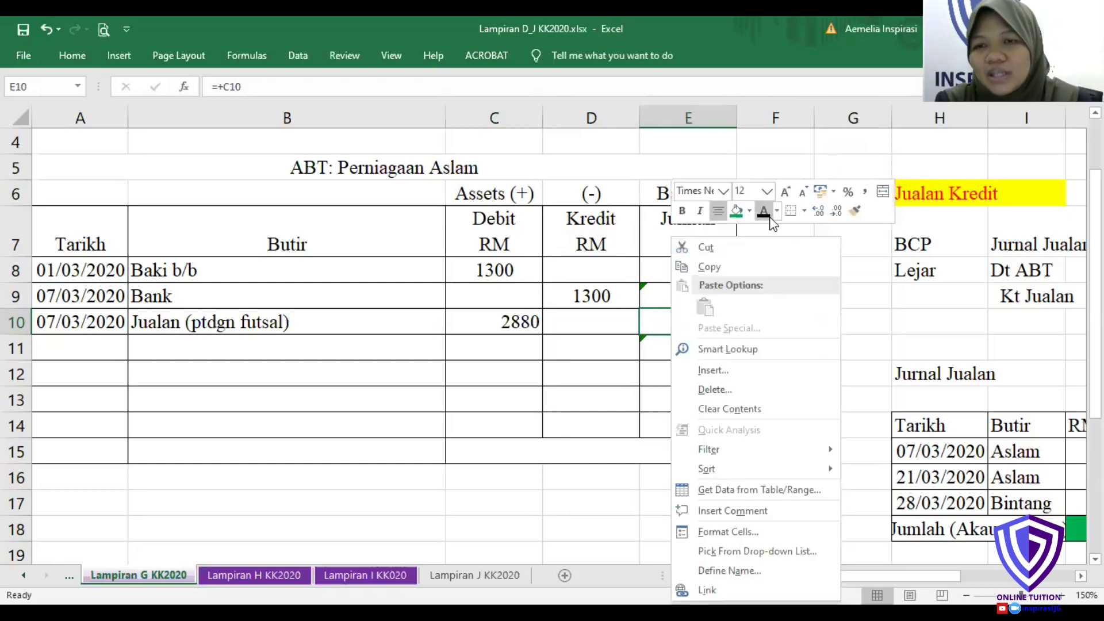
{"action": "left_click", "coordinate": [786, 315]}
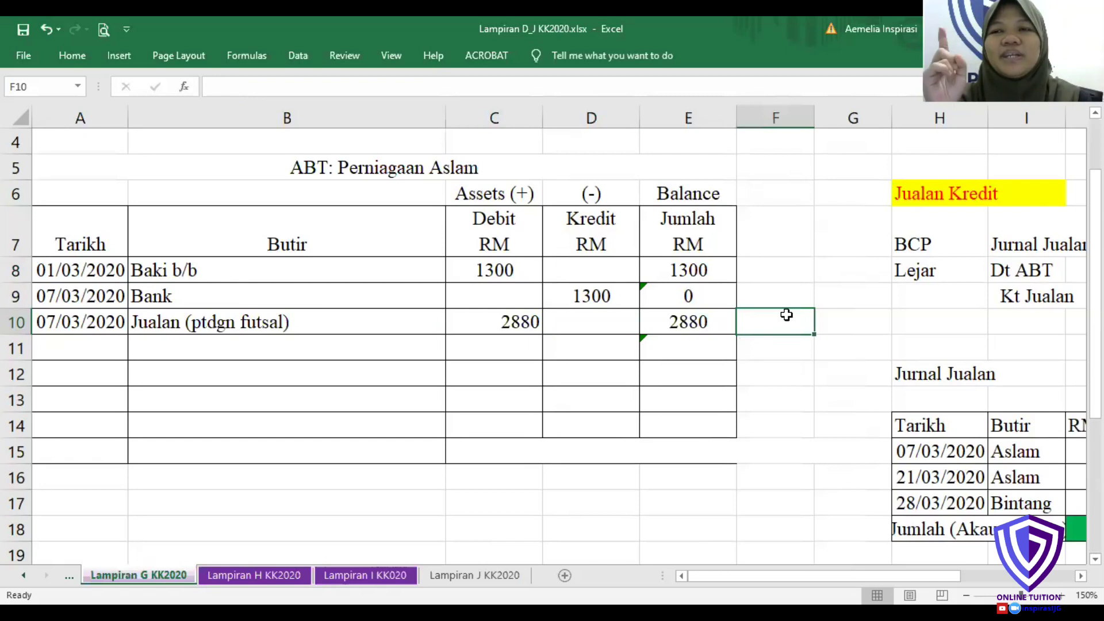
- Reveal the 14/03/2020 Bank entry in A11:D11 and its balance in E11 by setting their font colour to black
{"action": "left_click", "coordinate": [77, 349]}
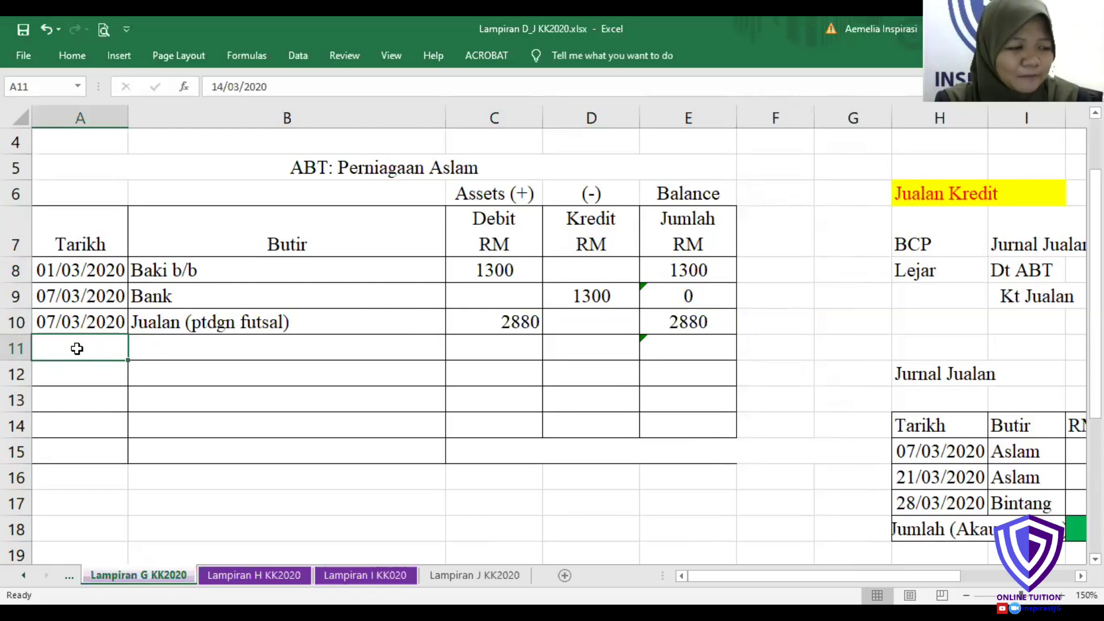
{"action": "left_click_drag", "start_coordinate": [77, 349], "coordinate": [585, 344]}
{"action": "right_click", "coordinate": [585, 345]}
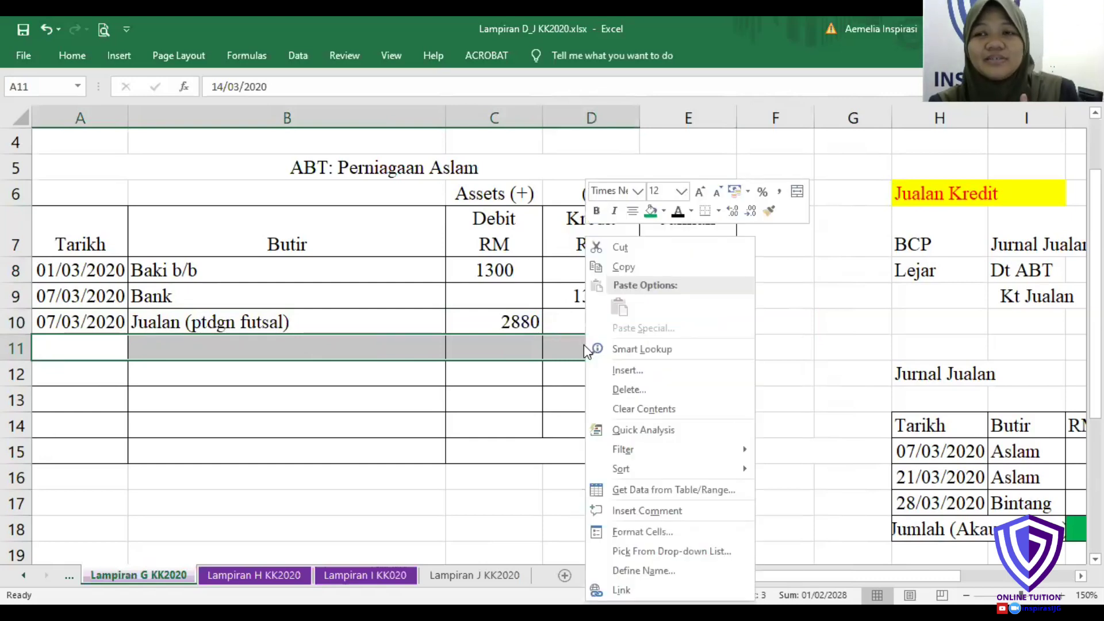
{"action": "left_click", "coordinate": [677, 214]}
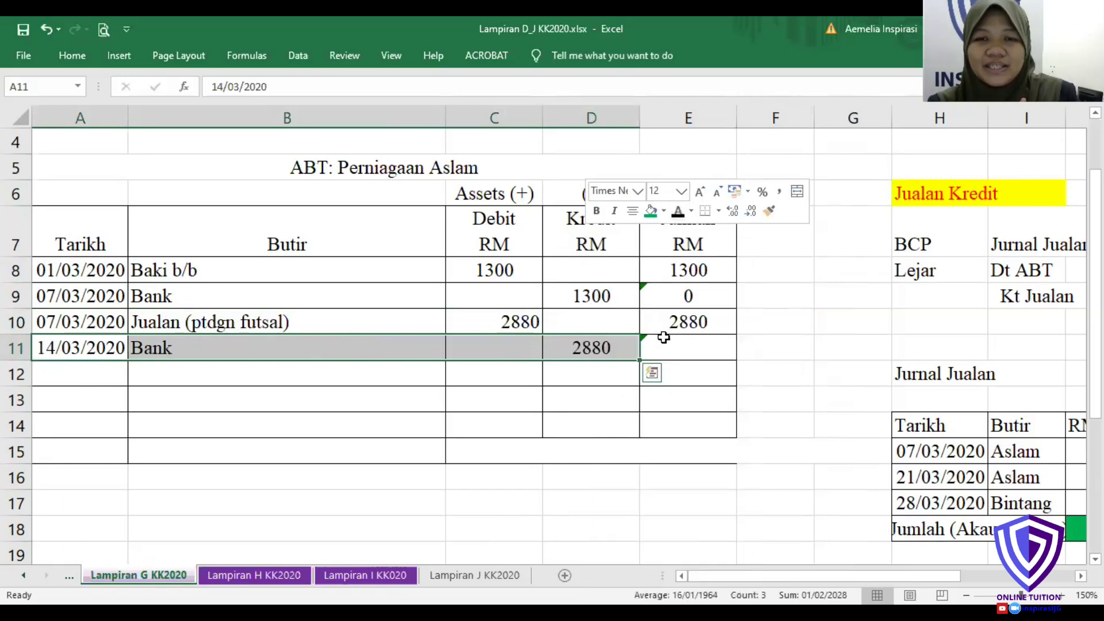
{"action": "left_click", "coordinate": [669, 348]}
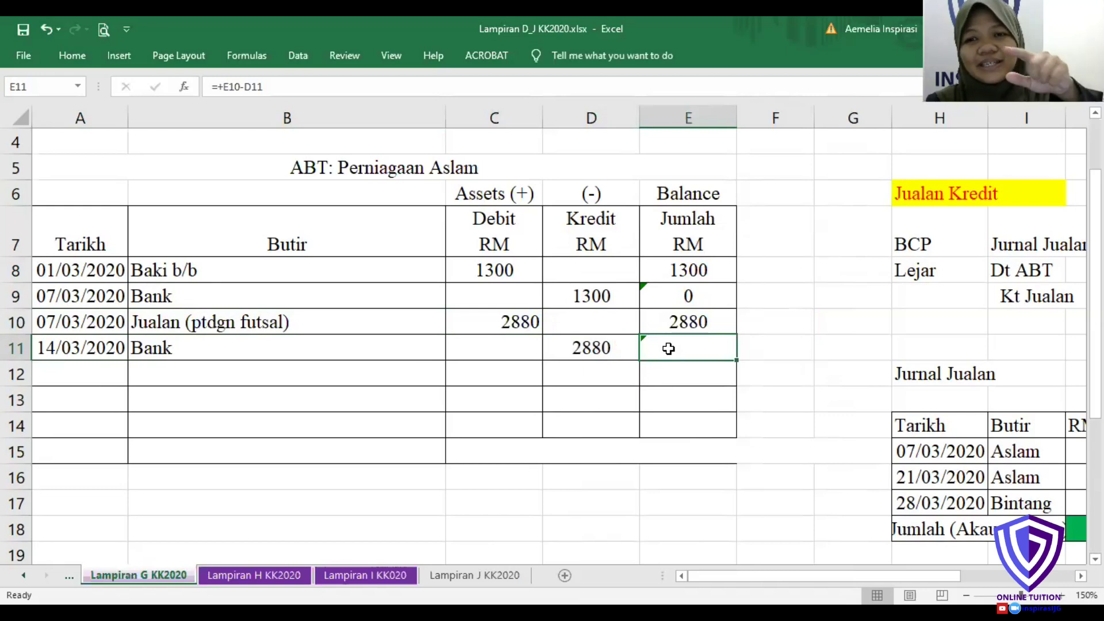
{"action": "right_click", "coordinate": [668, 349]}
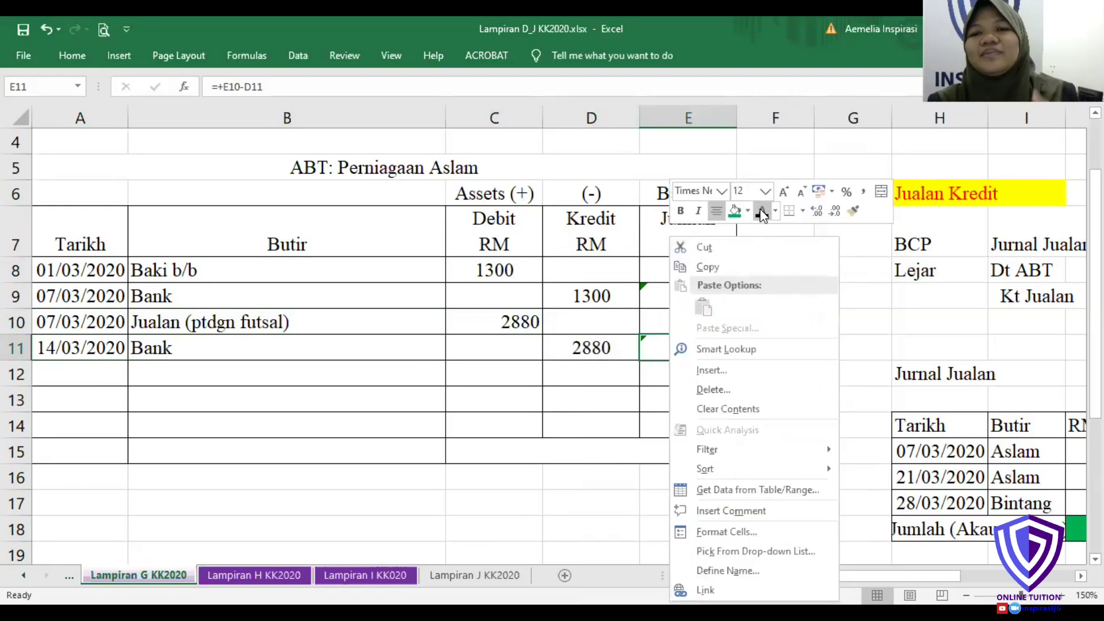
{"action": "left_click", "coordinate": [762, 214]}
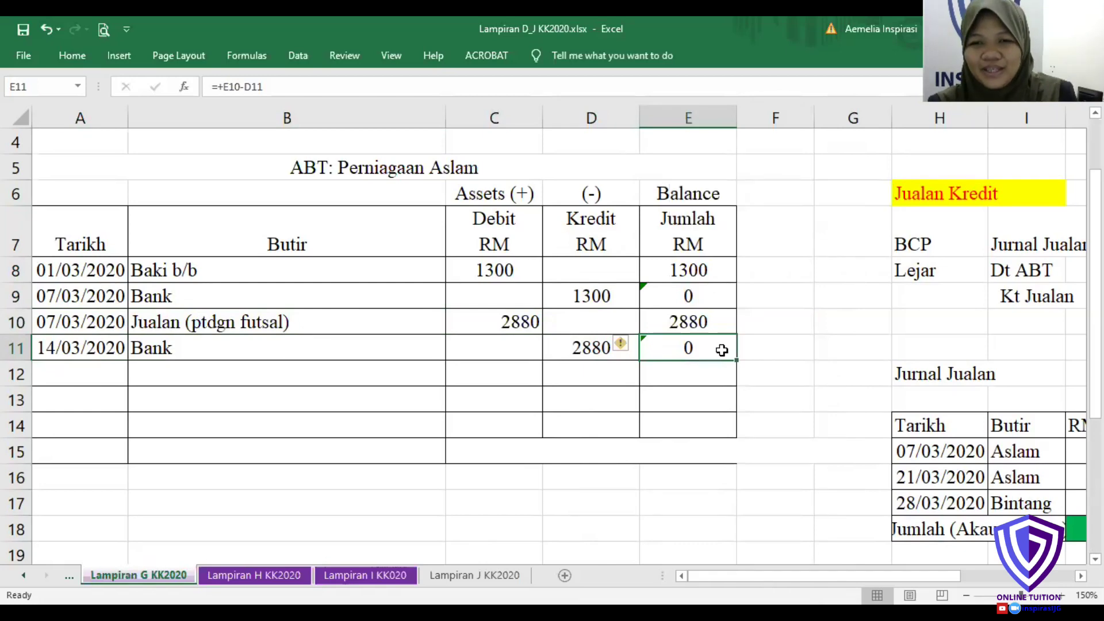
- Reveal the 21/03/2020 Jualan entry in A12:D12 and its balance in E12 by setting their font colour to black
{"action": "left_click", "coordinate": [710, 374]}
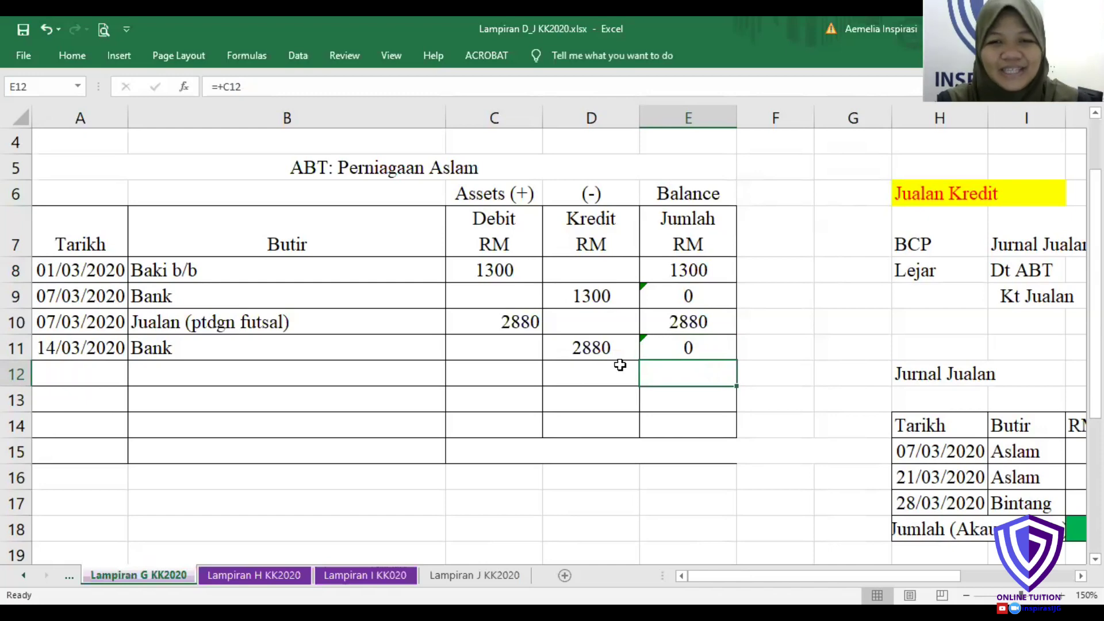
{"action": "left_click", "coordinate": [63, 376]}
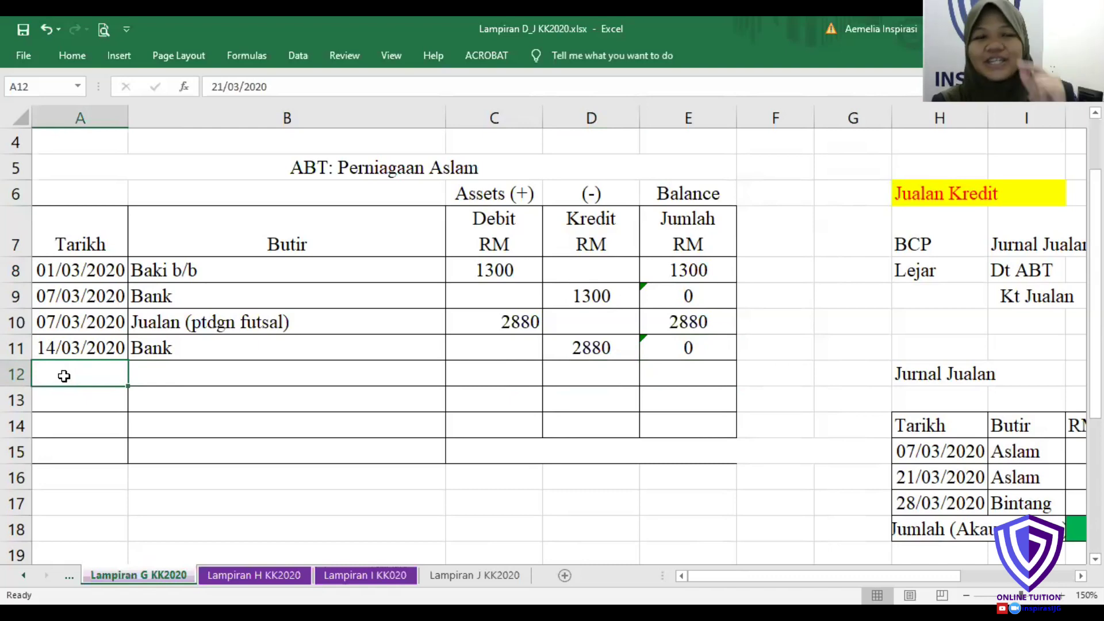
{"action": "left_click_drag", "start_coordinate": [64, 376], "coordinate": [574, 364]}
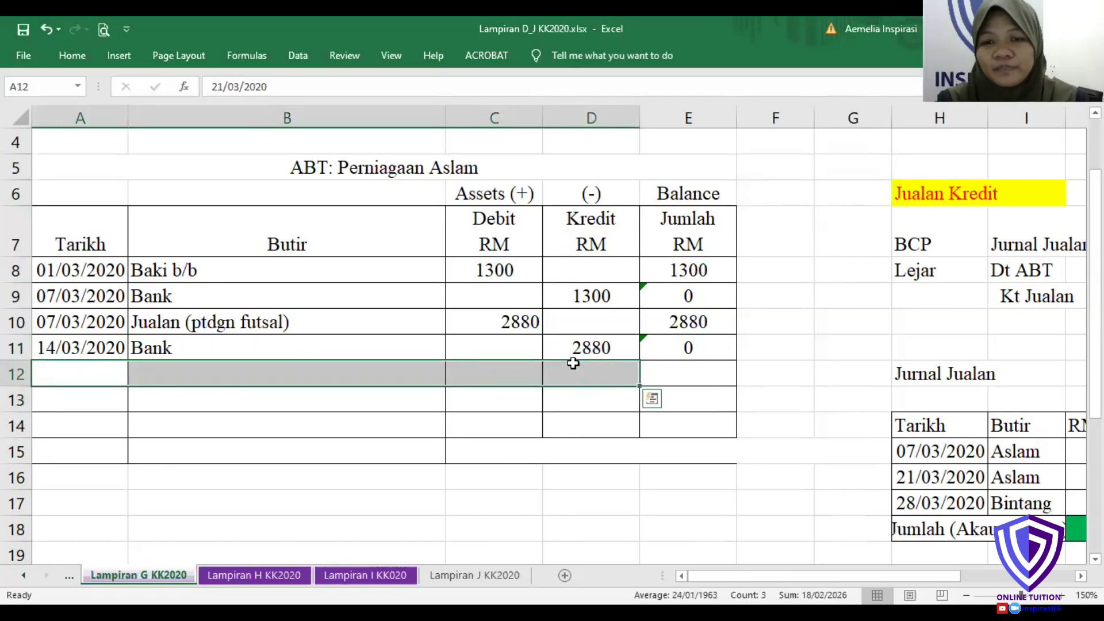
{"action": "right_click", "coordinate": [574, 363]}
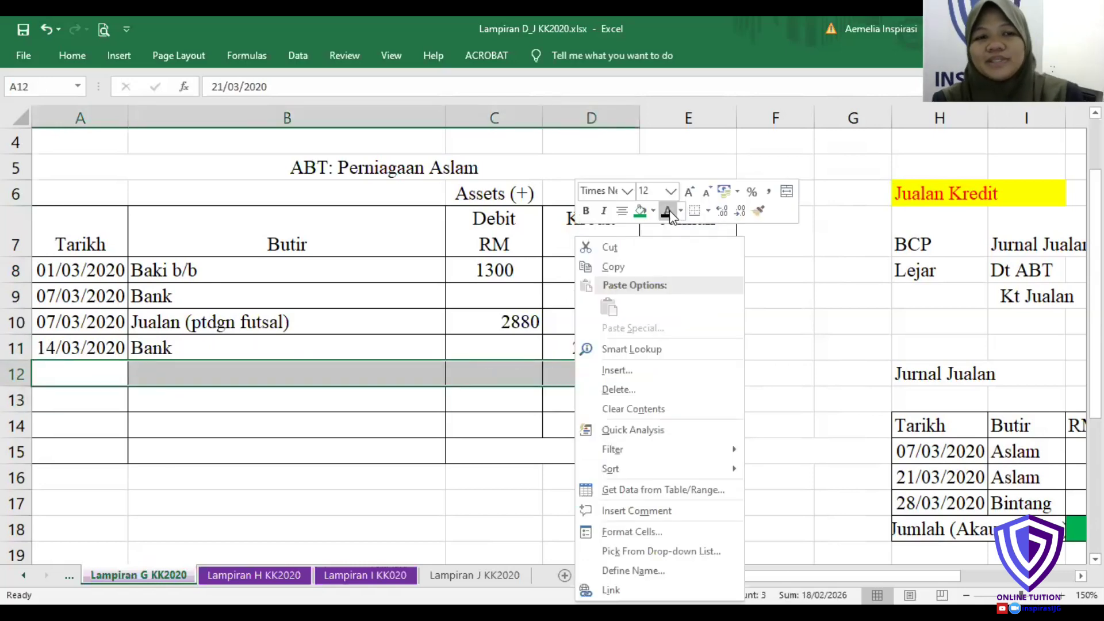
{"action": "left_click", "coordinate": [669, 212]}
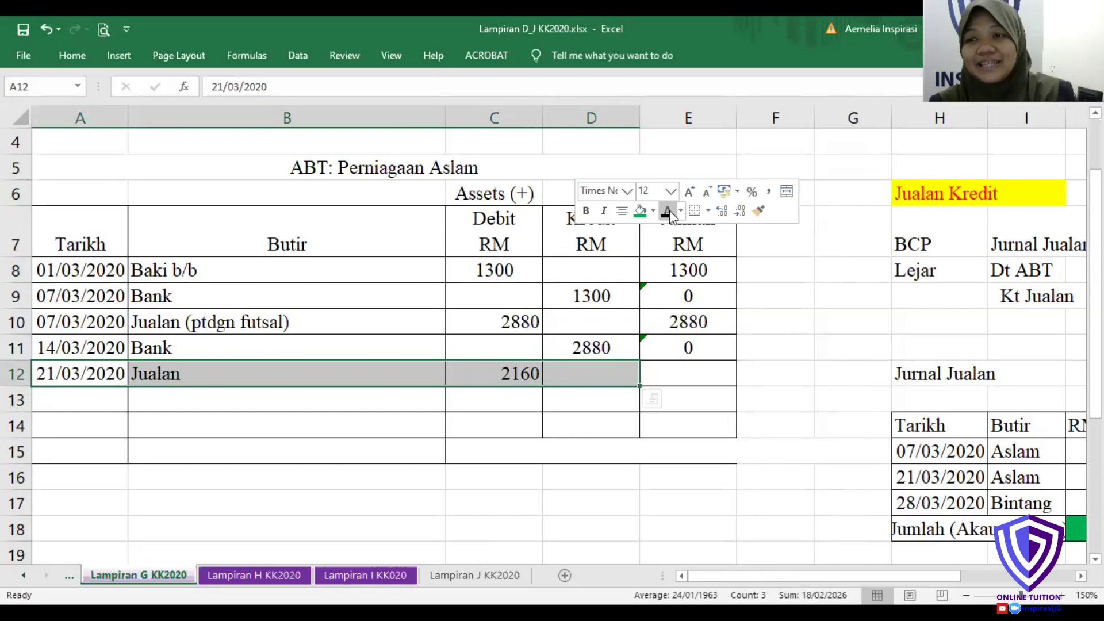
{"action": "left_click", "coordinate": [704, 379]}
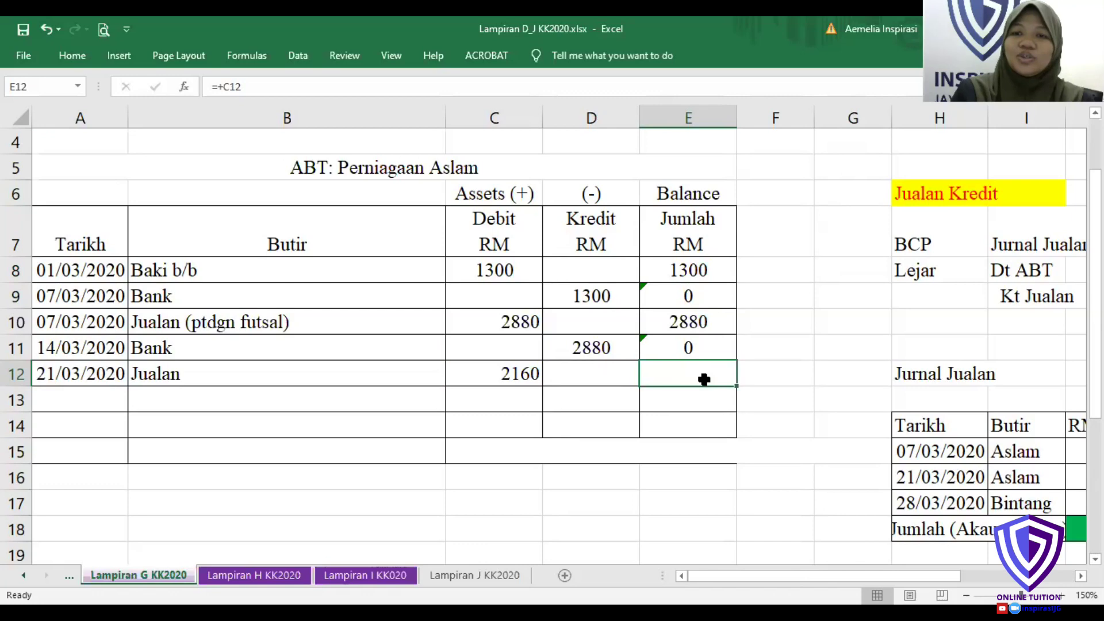
{"action": "right_click", "coordinate": [704, 379]}
{"action": "key", "text": "Escape"}
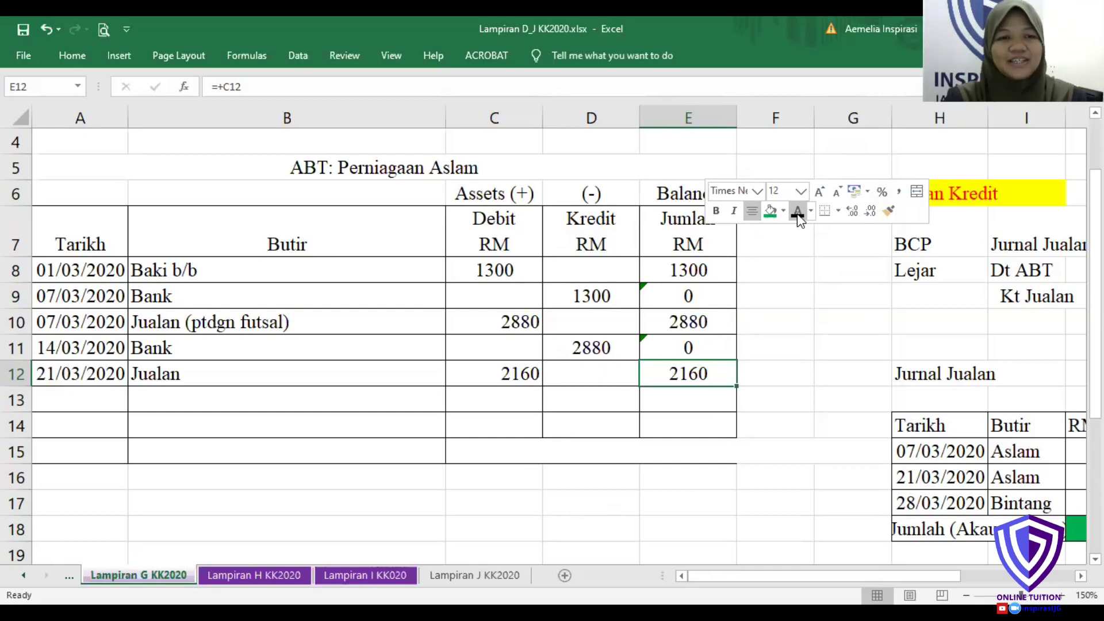
- Select the hidden 29/03/2020 entry date in A13 of the Perniagaan Aslam account
{"action": "left_click", "coordinate": [101, 394]}
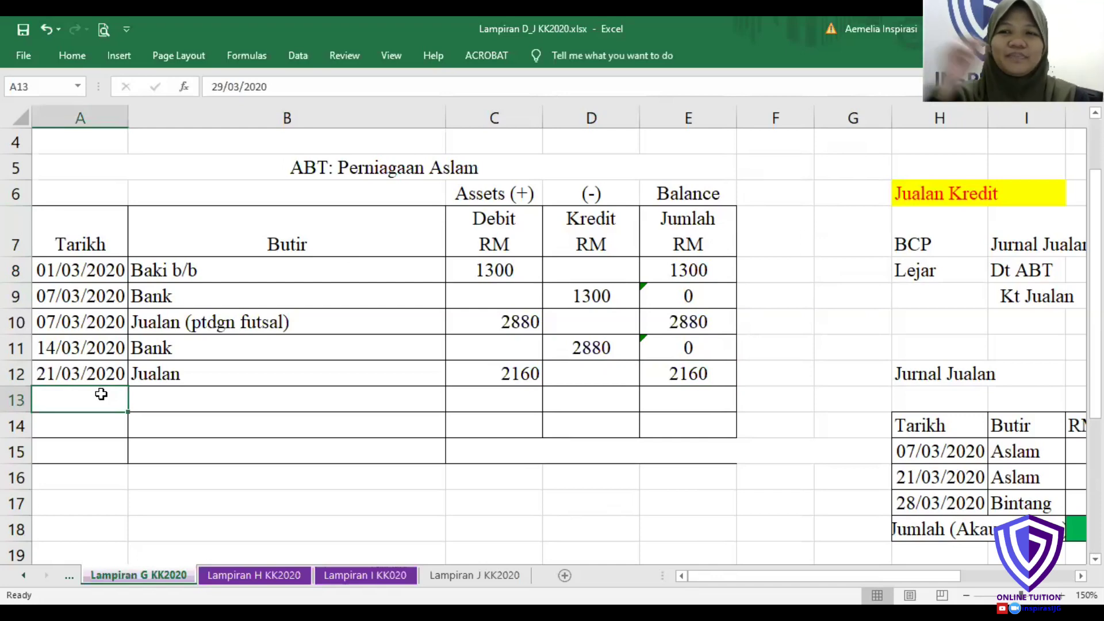
- Reveal the hidden bank entry in A13:D13 of the Perniagaan Aslam ledger by setting its font color to black
{"action": "left_click_drag", "start_coordinate": [101, 394], "coordinate": [667, 396]}
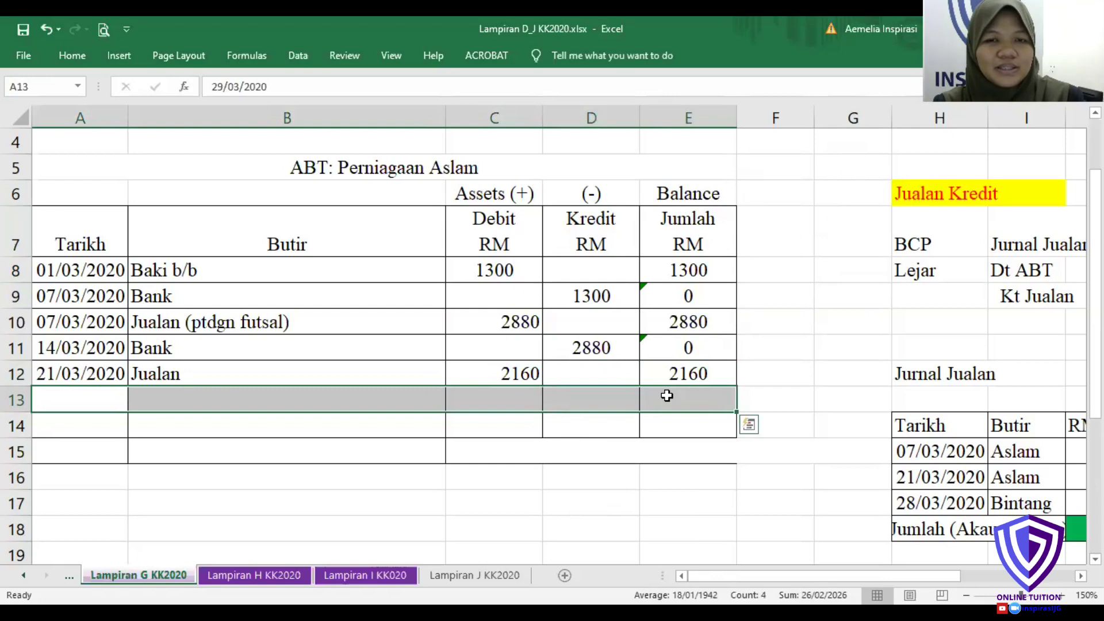
{"action": "right_click", "coordinate": [667, 396]}
{"action": "left_click_drag", "start_coordinate": [631, 405], "coordinate": [93, 396]}
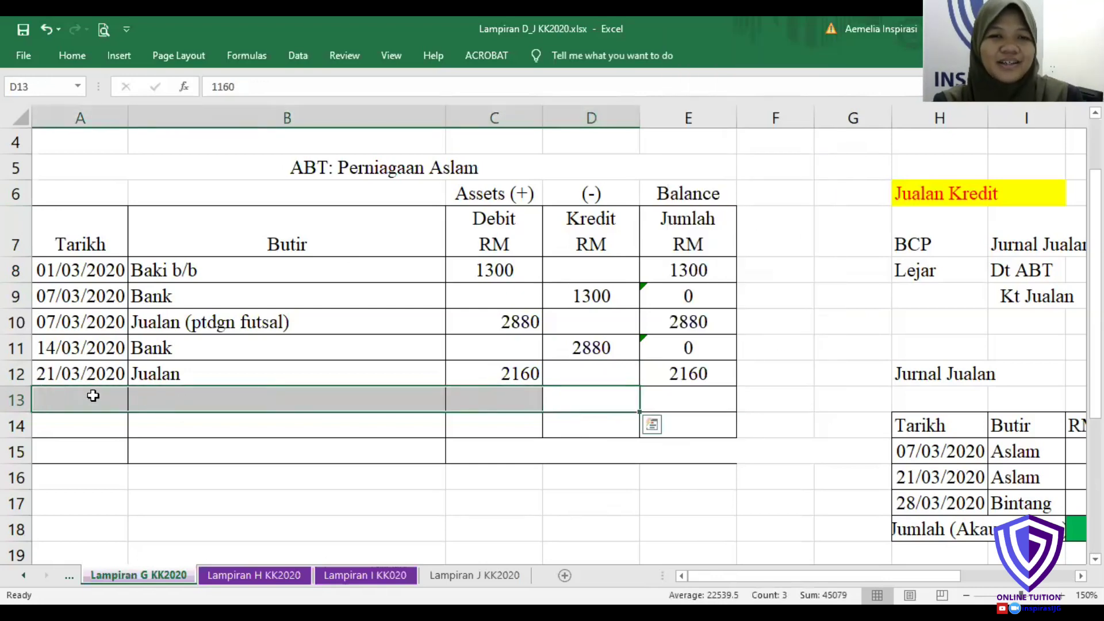
{"action": "right_click", "coordinate": [92, 396]}
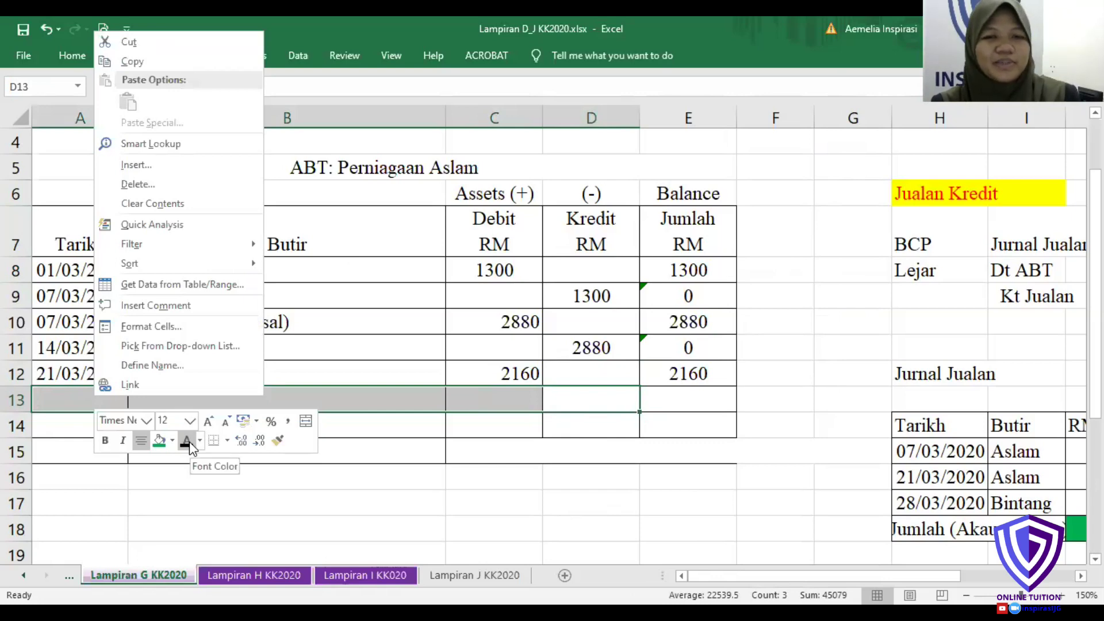
{"action": "left_click", "coordinate": [186, 440]}
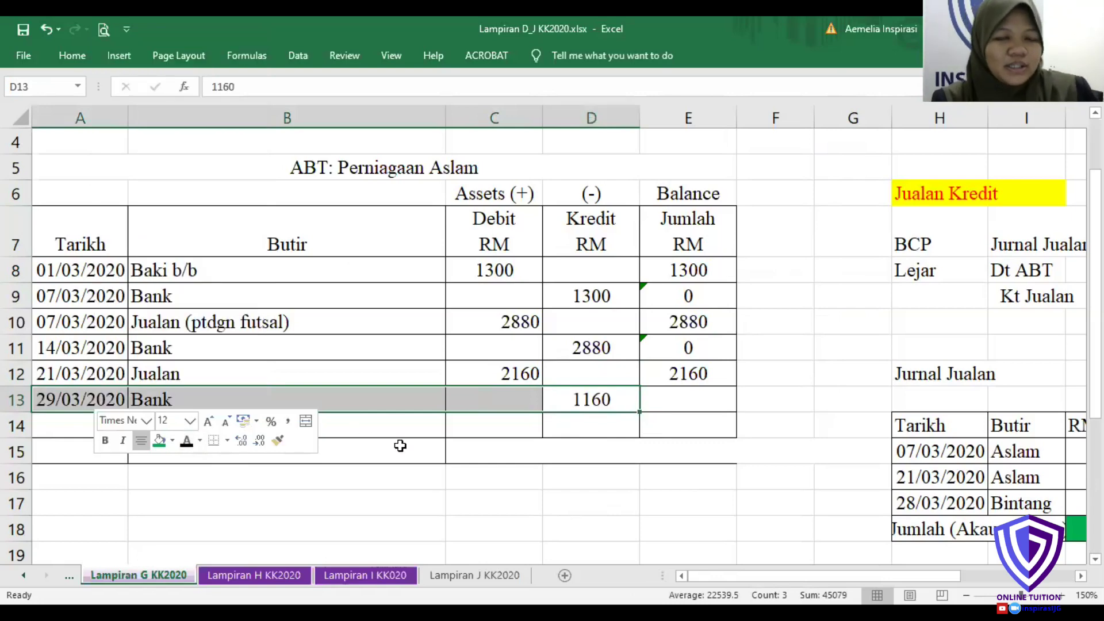
- Reveal the hidden balance in E13 of the Perniagaan Aslam ledger by setting its font color to black
{"action": "left_click", "coordinate": [669, 399]}
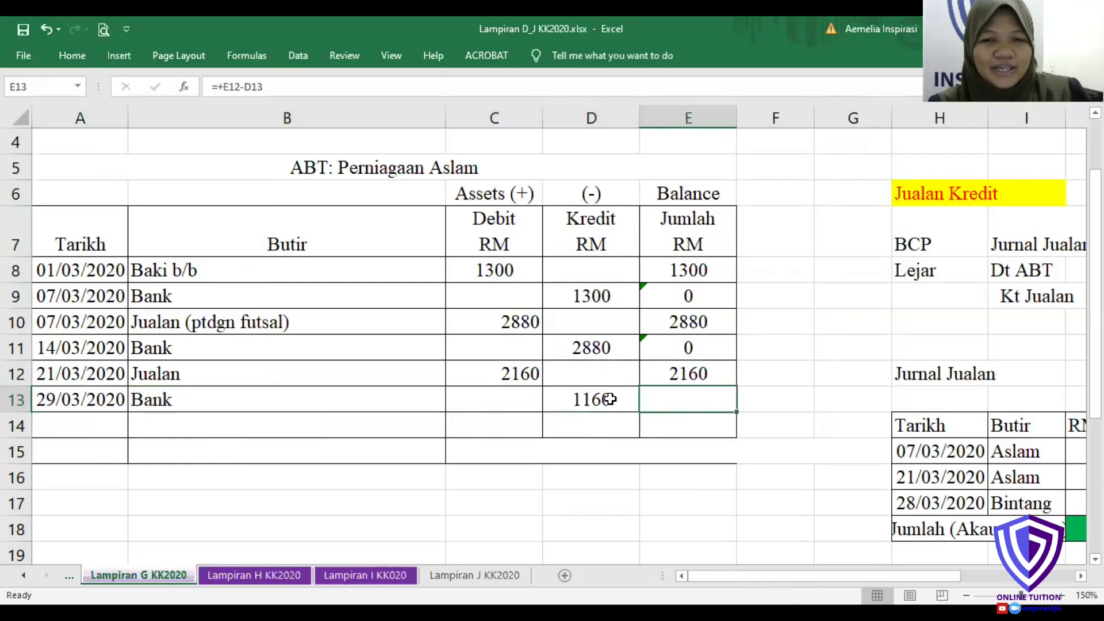
{"action": "left_click", "coordinate": [576, 404]}
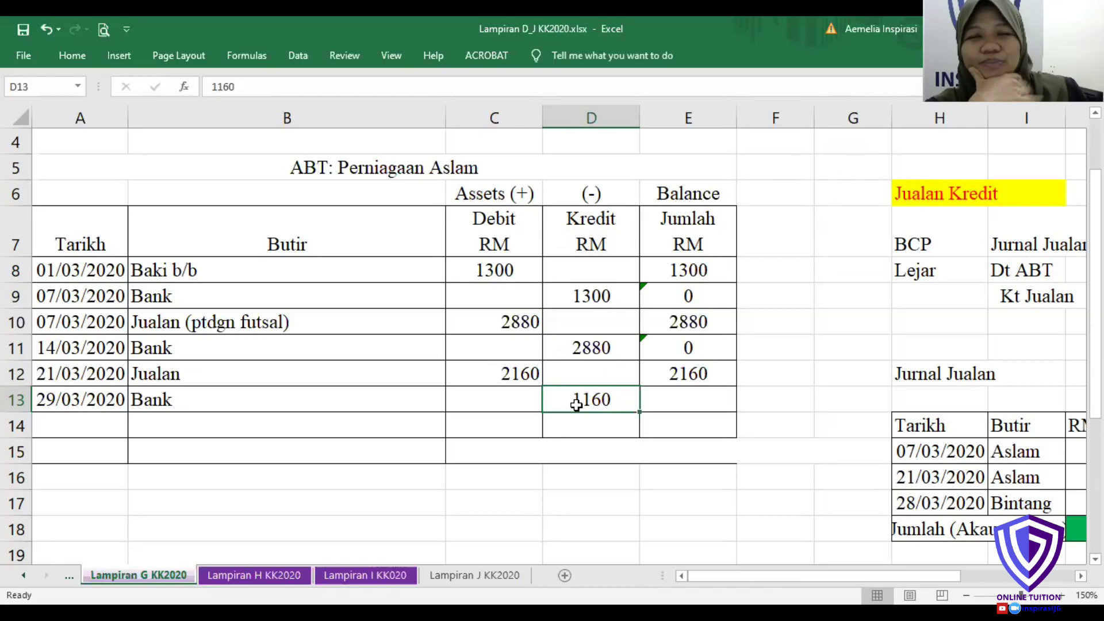
{"action": "left_click", "coordinate": [679, 401]}
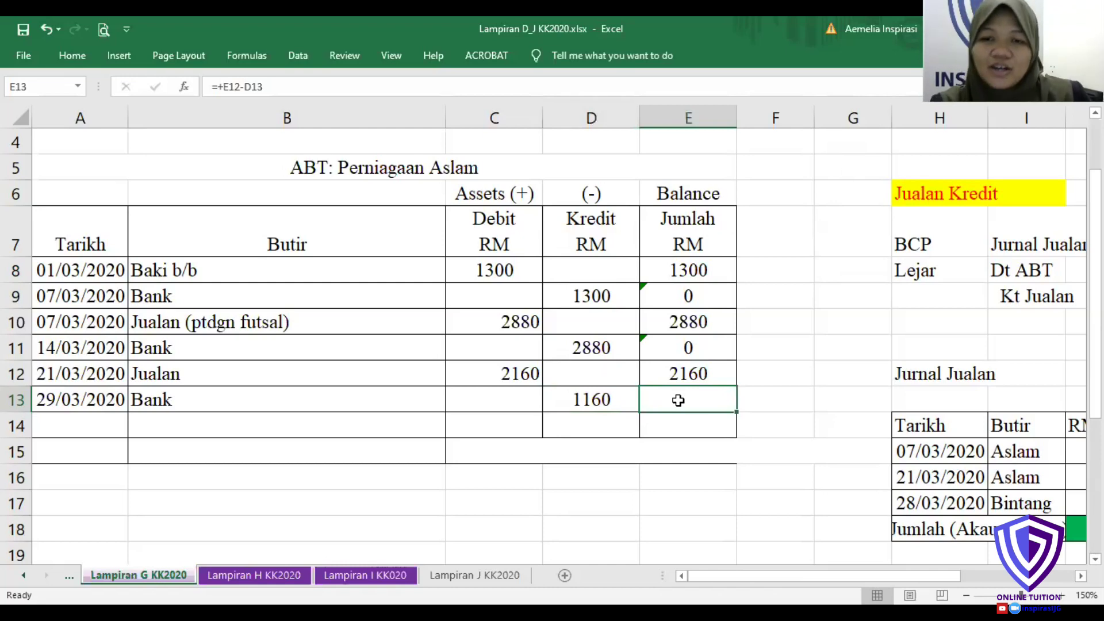
{"action": "right_click", "coordinate": [678, 401]}
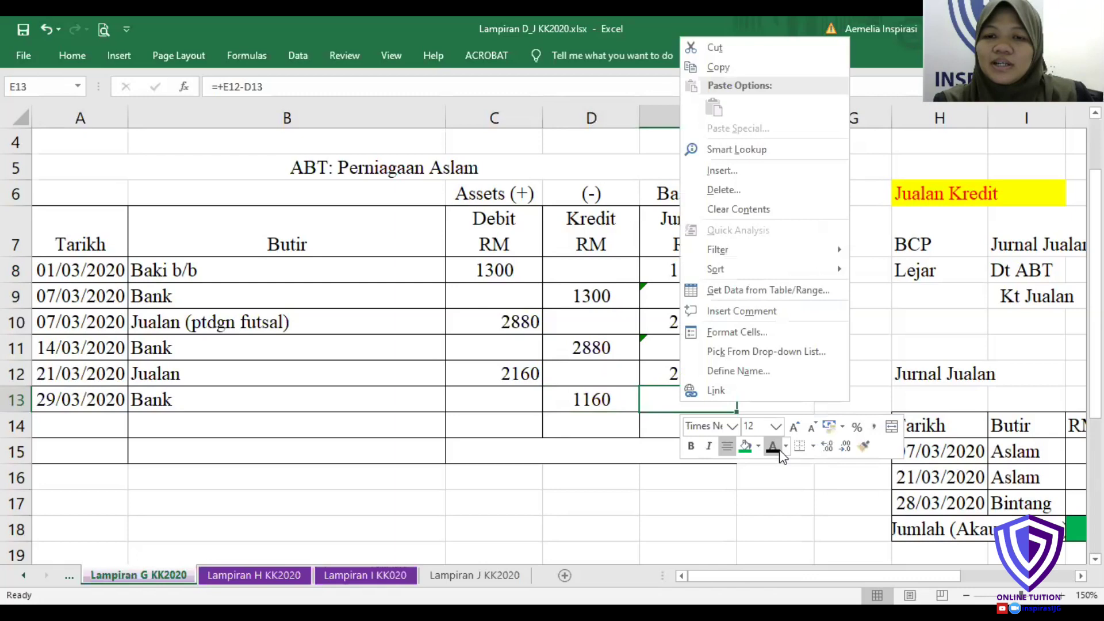
{"action": "left_click", "coordinate": [805, 403]}
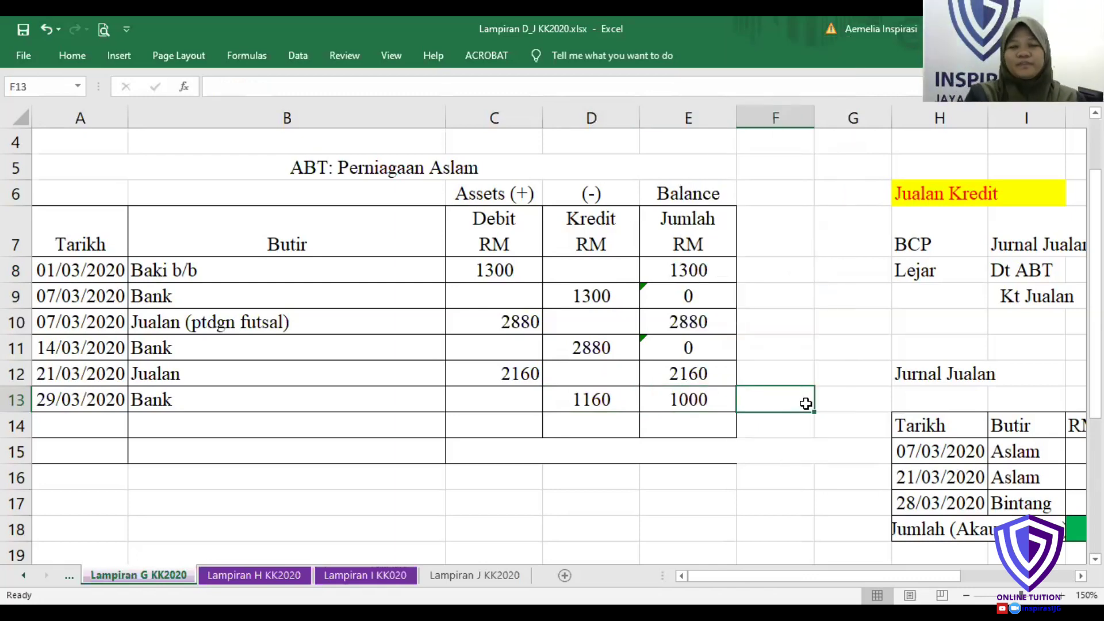
- Highlight the closing balance in E13 of the Perniagaan Aslam ledger with a standard red fill
{"action": "left_click", "coordinate": [714, 394]}
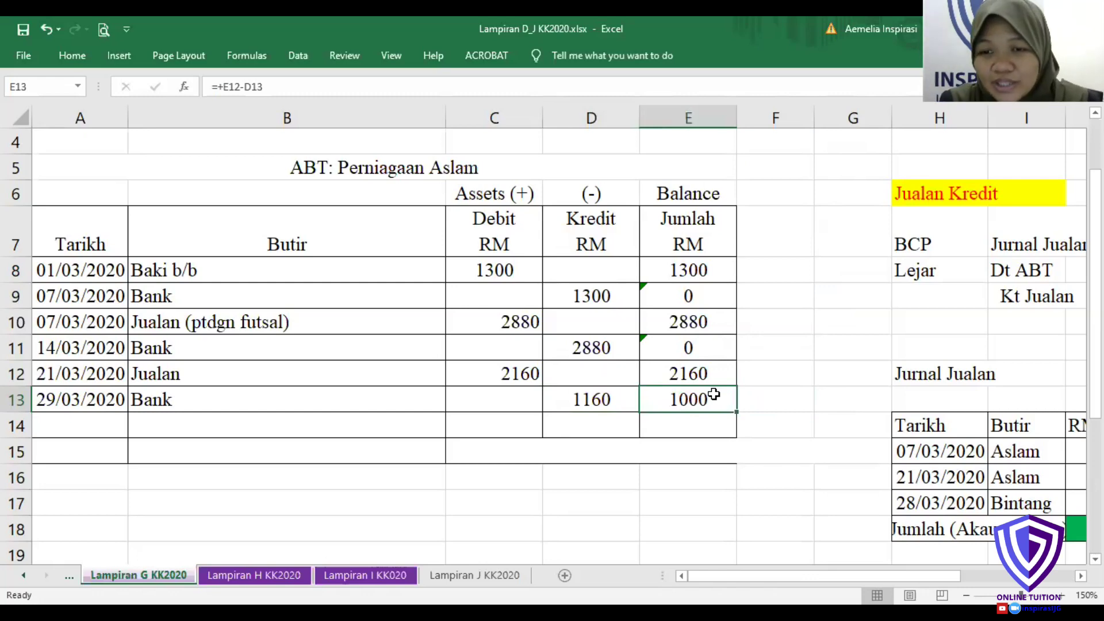
{"action": "right_click", "coordinate": [714, 395]}
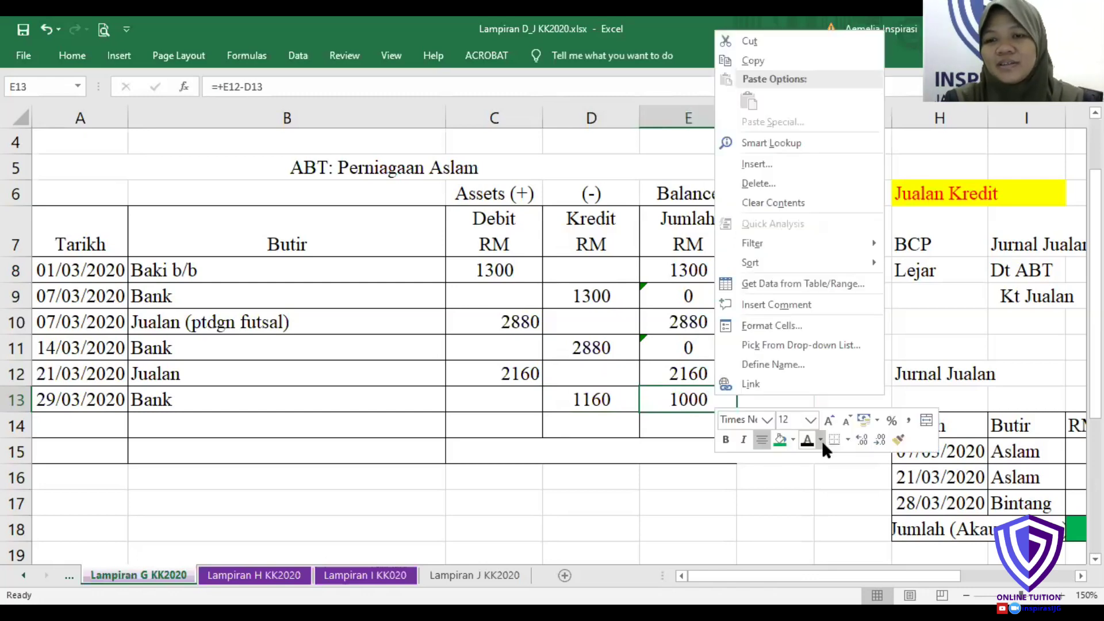
{"action": "left_click", "coordinate": [793, 439]}
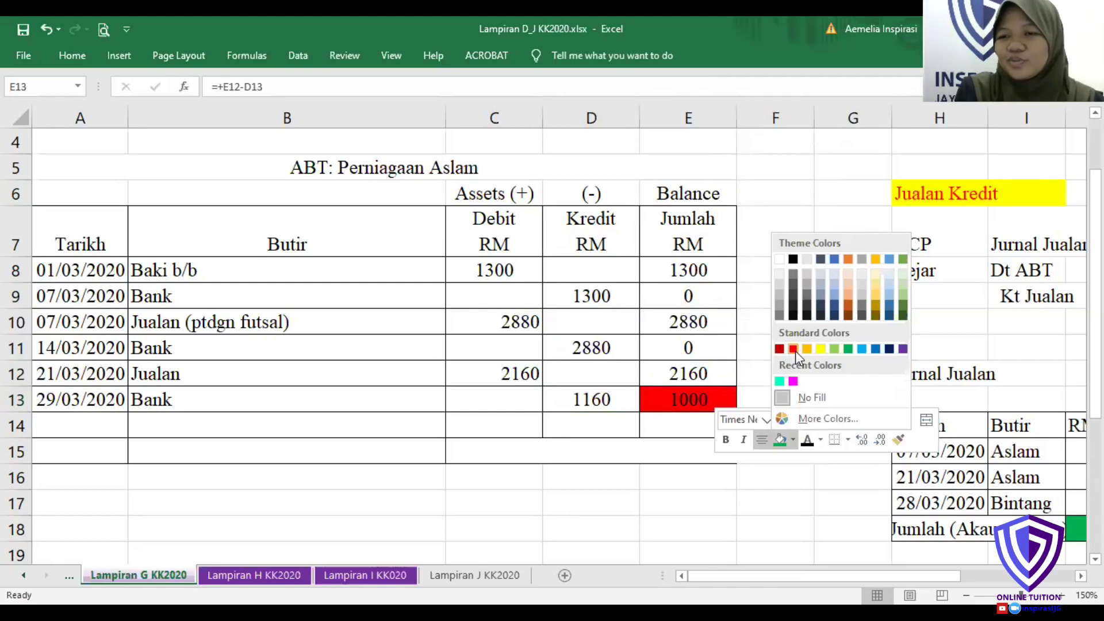
{"action": "left_click", "coordinate": [793, 349]}
- Reveal the hidden note in row 15 by setting the font of C15:E15 to black, and recolor the C15 text red
{"action": "scroll", "coordinate": [744, 581], "scroll_direction": "down", "scroll_amount": 2}
{"action": "scroll", "coordinate": [744, 581], "scroll_direction": "up", "scroll_amount": 1}
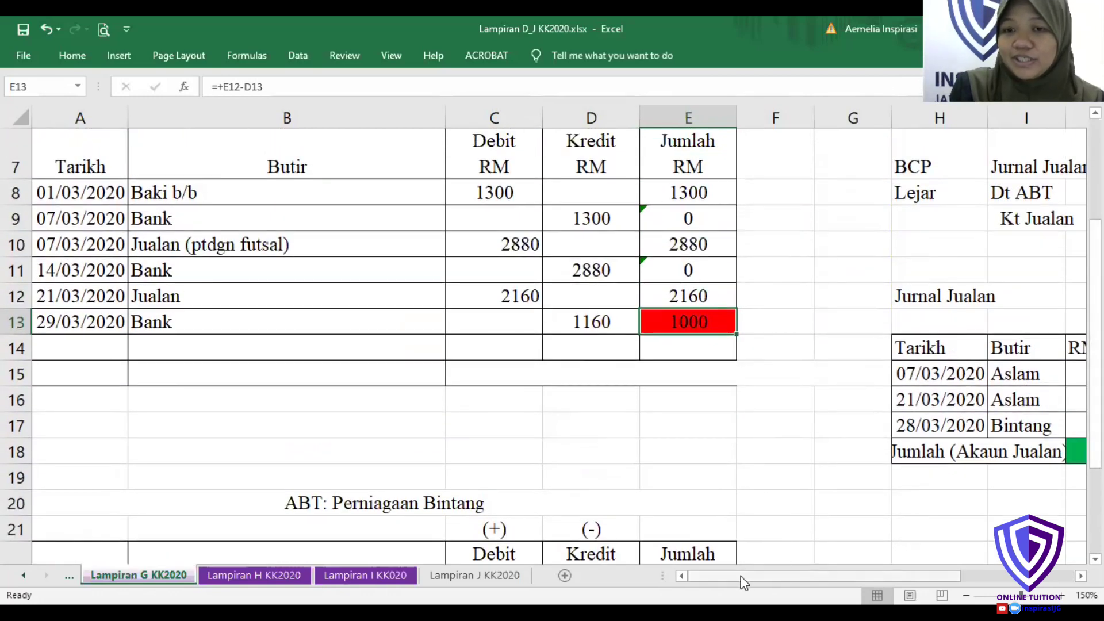
{"action": "mouse_move", "coordinate": [745, 579]}
{"action": "left_mouse_down"}
{"action": "mouse_move", "coordinate": [800, 575]}
{"action": "mouse_move", "coordinate": [729, 580]}
{"action": "left_mouse_up"}
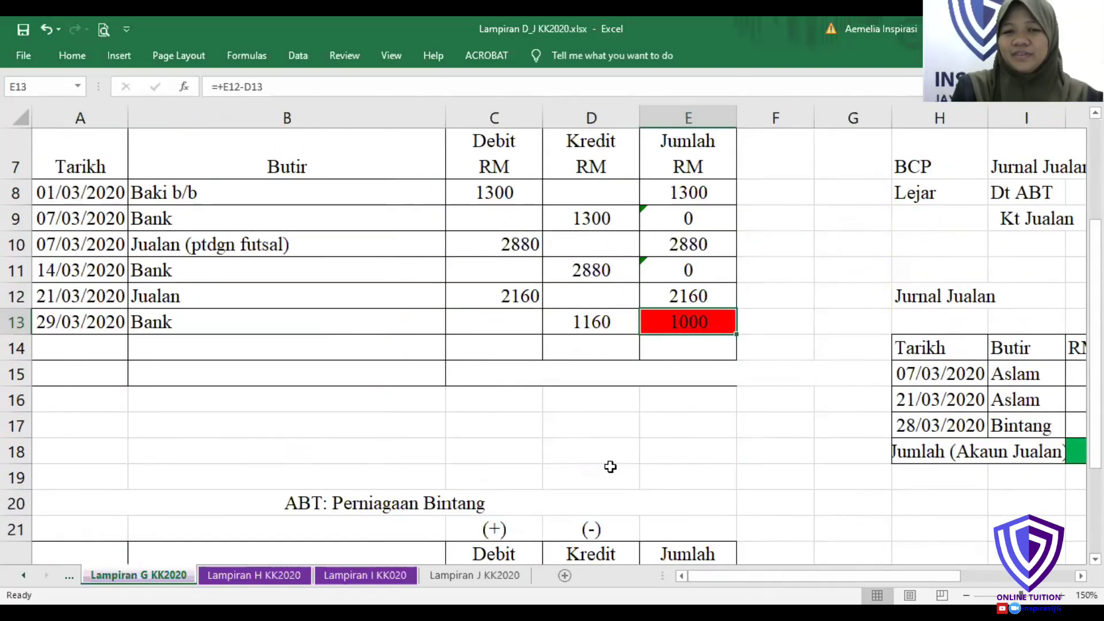
{"action": "left_click", "coordinate": [555, 374]}
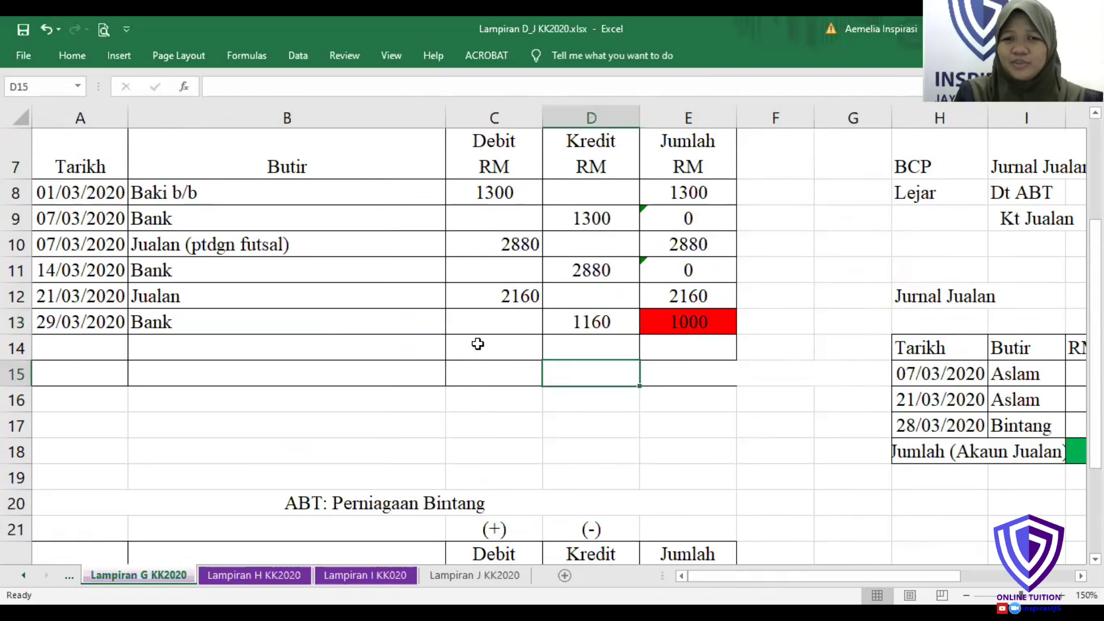
{"action": "left_click_drag", "start_coordinate": [461, 375], "coordinate": [660, 363]}
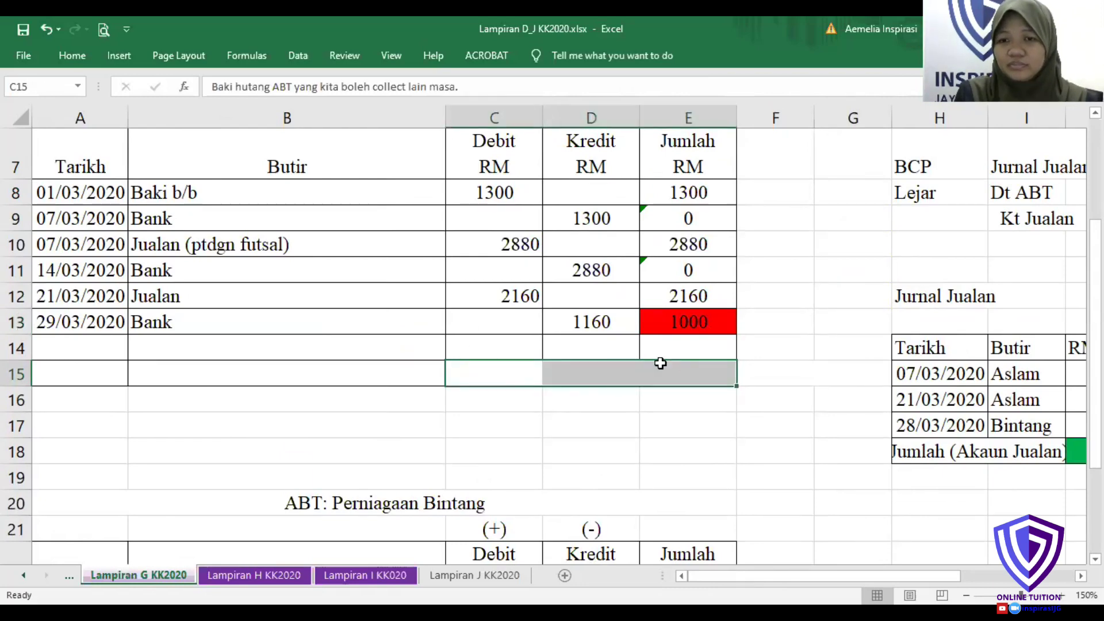
{"action": "right_click", "coordinate": [661, 363]}
{"action": "left_click", "coordinate": [747, 216]}
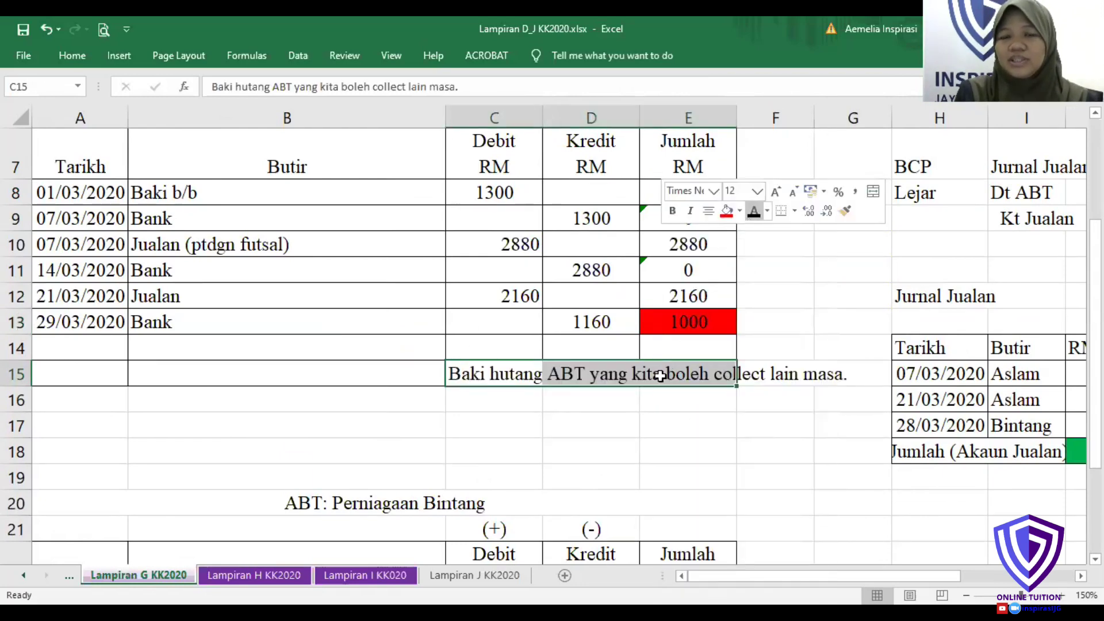
{"action": "left_click", "coordinate": [630, 412]}
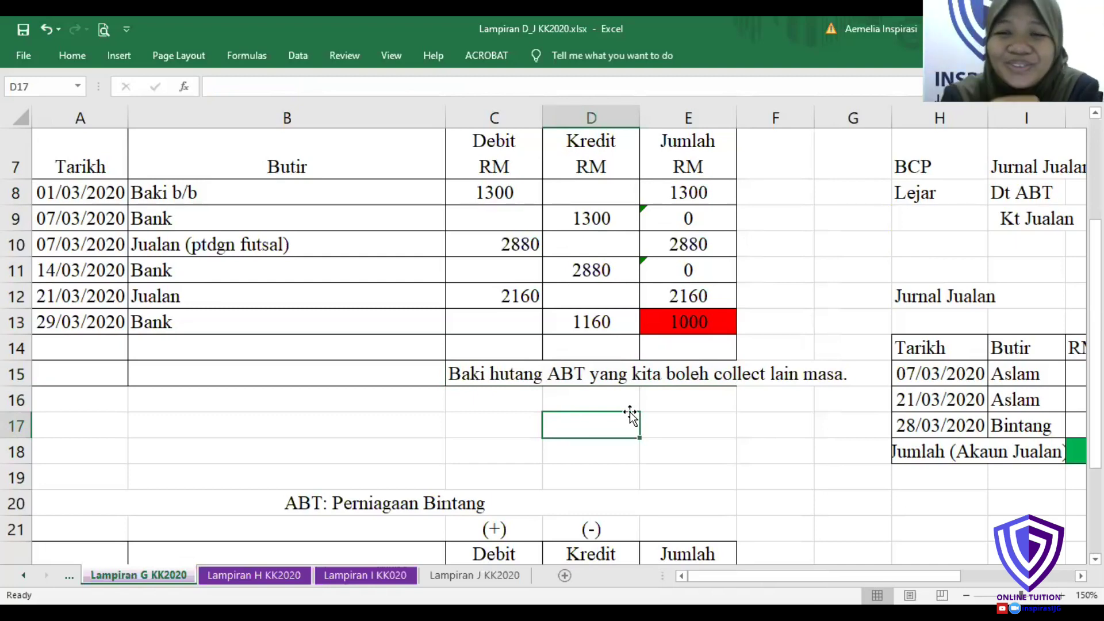
{"action": "left_click", "coordinate": [494, 369]}
{"action": "right_click", "coordinate": [494, 370]}
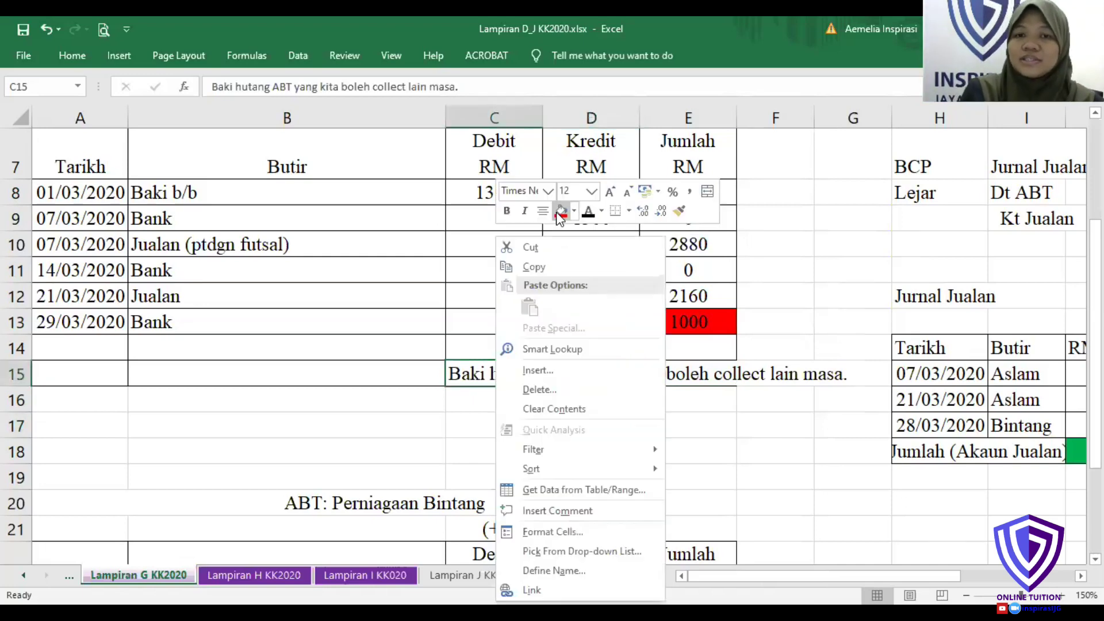
{"action": "left_click", "coordinate": [601, 211]}
{"action": "left_click", "coordinate": [609, 361]}
{"action": "left_click", "coordinate": [833, 493]}
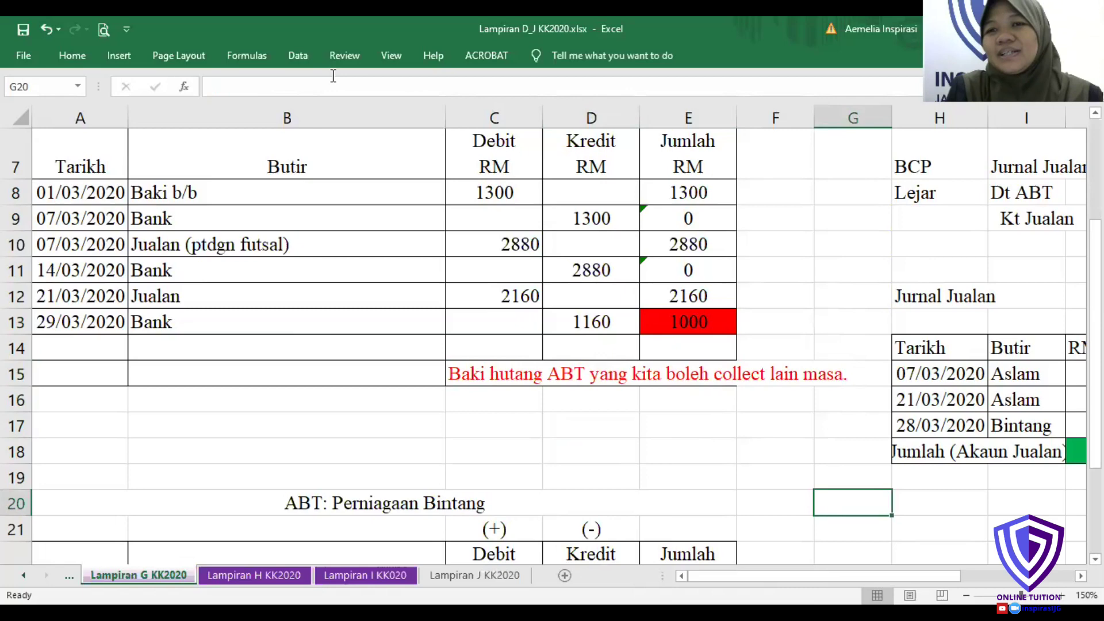
- Examine the Perniagaan Bintang ledger, including its entries and the formula behind the closing balance in E25
{"action": "key", "text": "Right"}
{"action": "key", "text": "Down"}
{"action": "key", "text": "Down"}
{"action": "key", "text": "Down"}
{"action": "key", "text": "Down"}
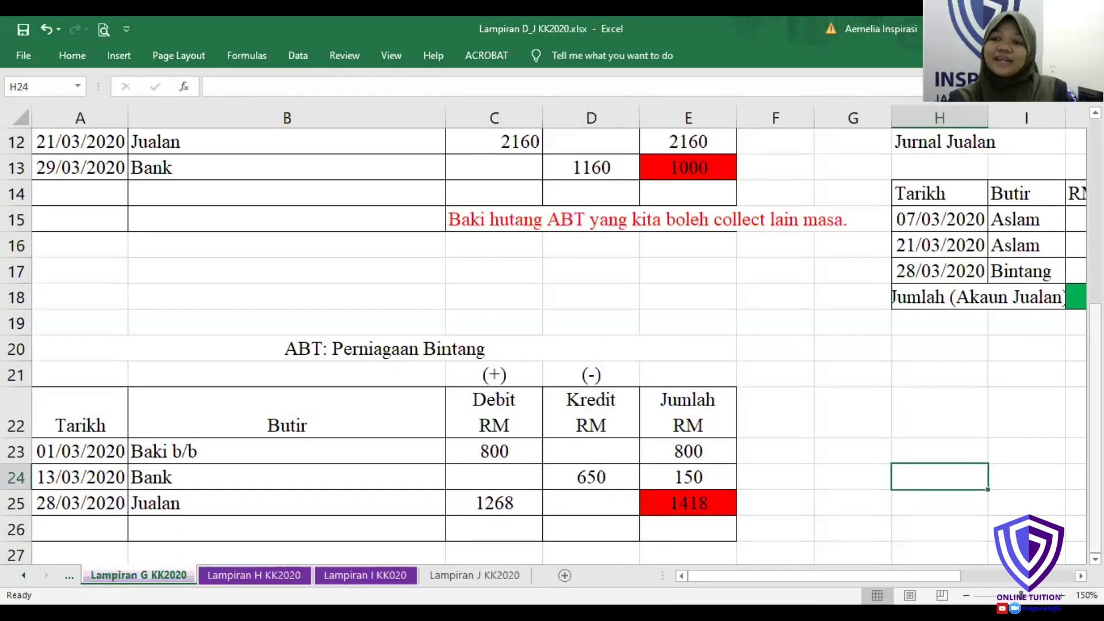
{"action": "left_click", "coordinate": [991, 530]}
{"action": "key", "text": "Right"}
{"action": "key", "text": "Down"}
{"action": "key", "text": "Down"}
{"action": "key", "text": "Down"}
{"action": "key", "text": "Left"}
{"action": "key", "text": "Left"}
{"action": "key", "text": "Left"}
{"action": "key", "text": "Left"}
{"action": "key", "text": "Left"}
{"action": "key", "text": "Left"}
{"action": "key", "text": "Left"}
{"action": "key", "text": "Left"}
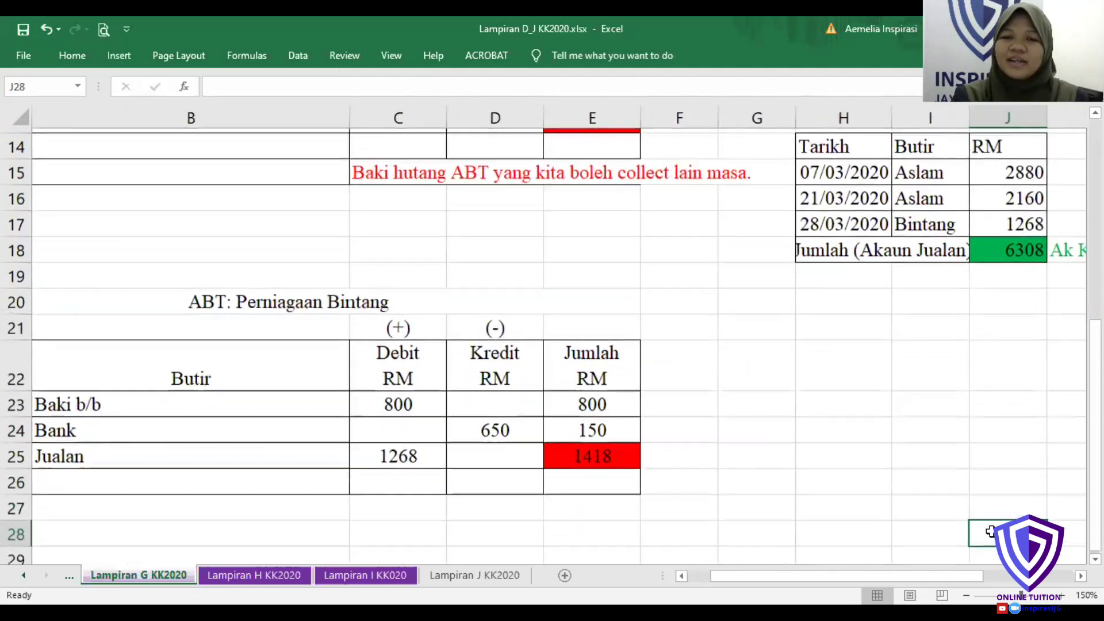
{"action": "key", "text": "Left"}
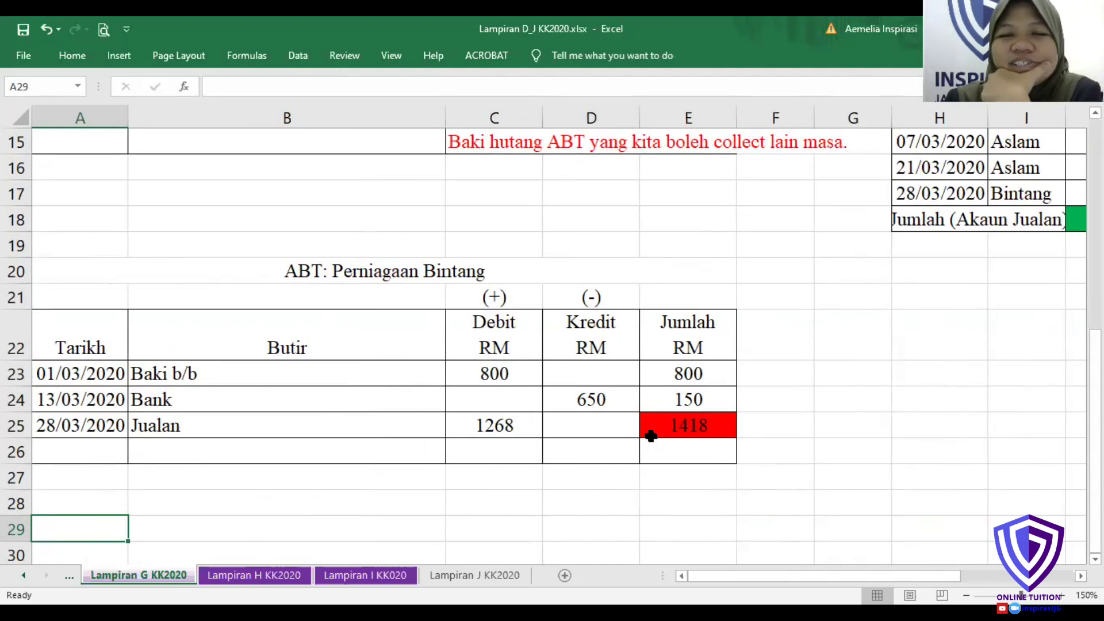
{"action": "left_click", "coordinate": [672, 427]}
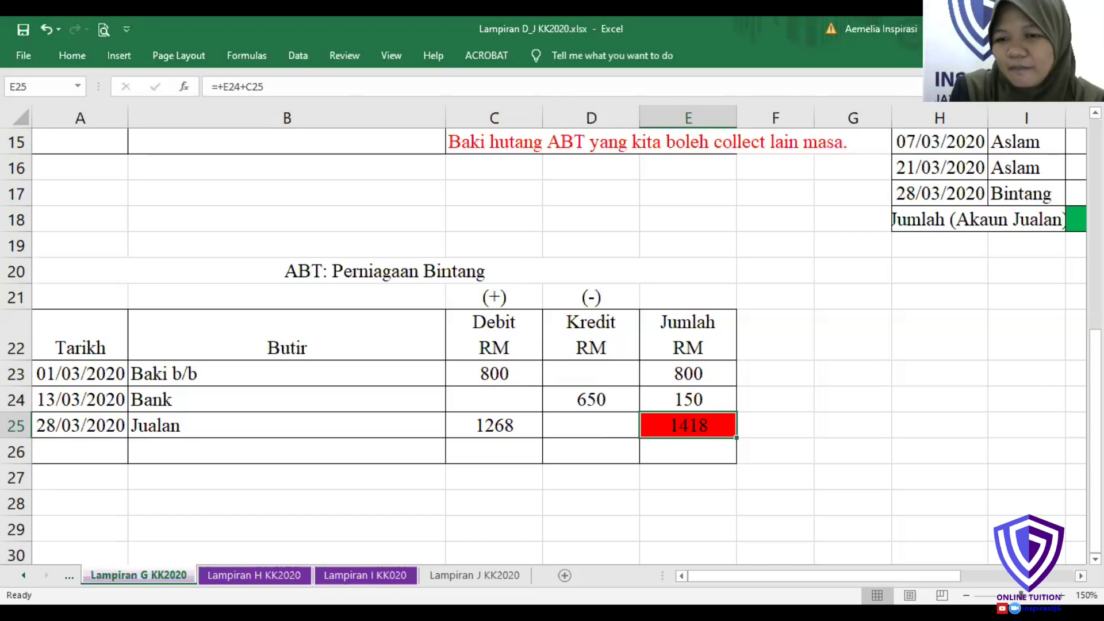
- Examine the Jurnal Jualan and the Akaun Kawalan ABT T-account, including its normal/increase and decrease side labels
{"action": "scroll", "coordinate": [552, 333], "scroll_direction": "right", "scroll_amount": 3}
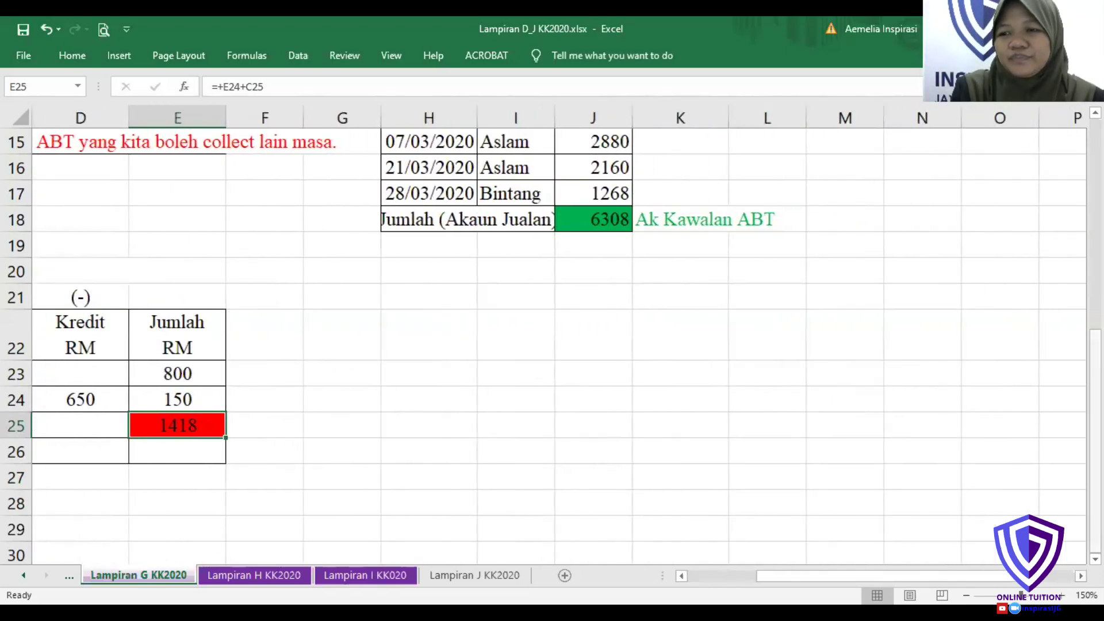
{"action": "scroll", "coordinate": [552, 334], "scroll_direction": "up", "scroll_amount": 1}
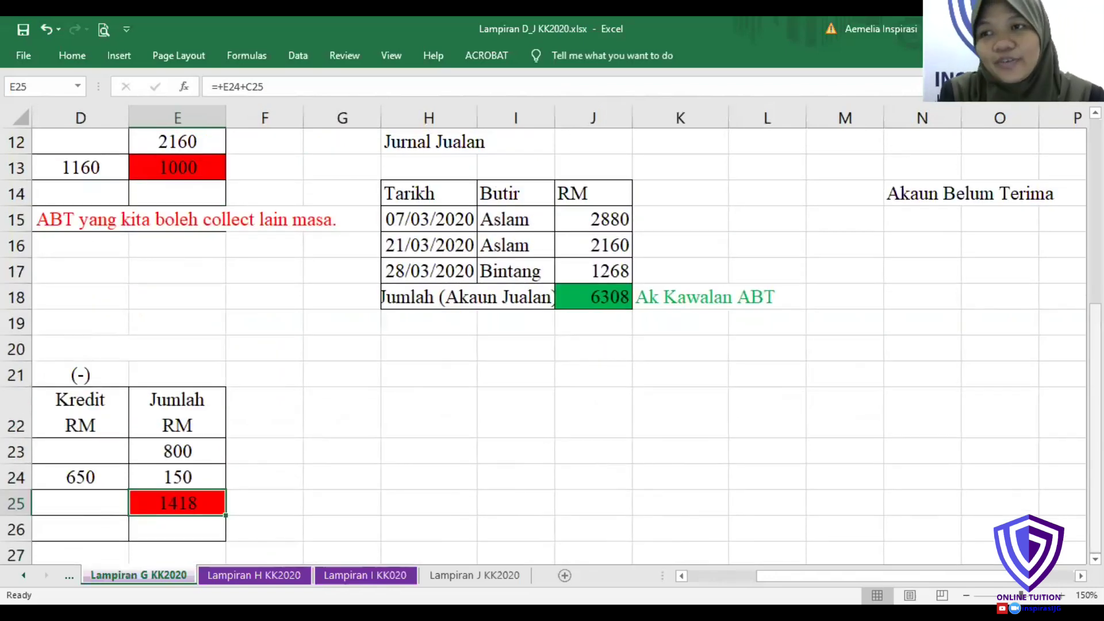
{"action": "scroll", "coordinate": [552, 333], "scroll_direction": "up", "scroll_amount": 1}
{"action": "scroll", "coordinate": [553, 333], "scroll_direction": "up", "scroll_amount": 1}
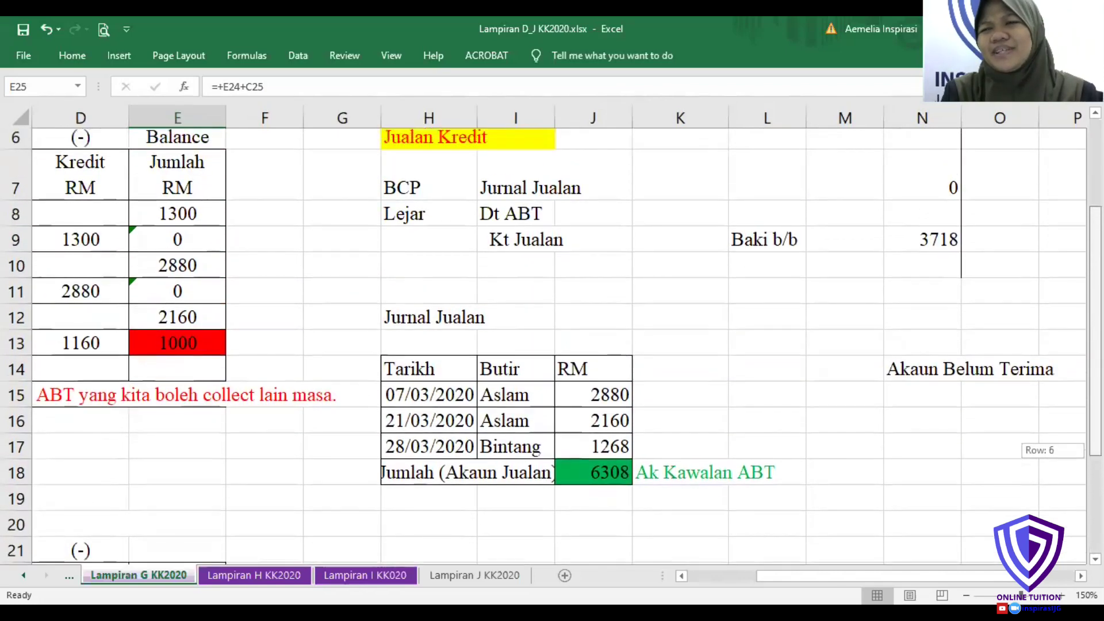
{"action": "scroll", "coordinate": [552, 334], "scroll_direction": "up", "scroll_amount": 1}
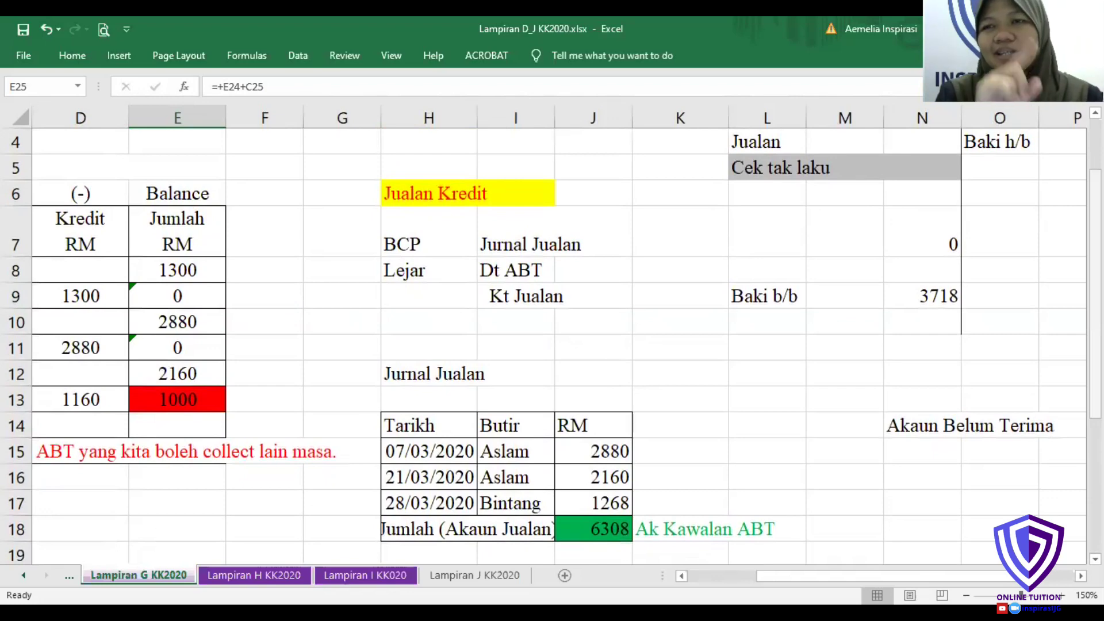
{"action": "scroll", "coordinate": [949, 345], "scroll_direction": "up", "scroll_amount": 1}
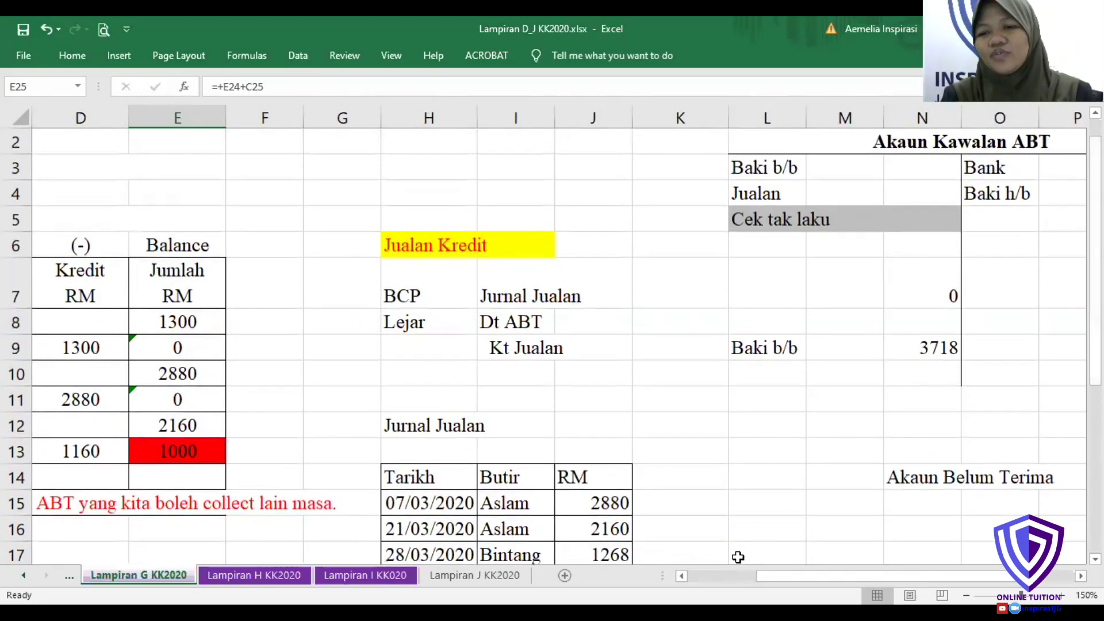
{"action": "left_click_drag", "start_coordinate": [772, 574], "coordinate": [799, 576]}
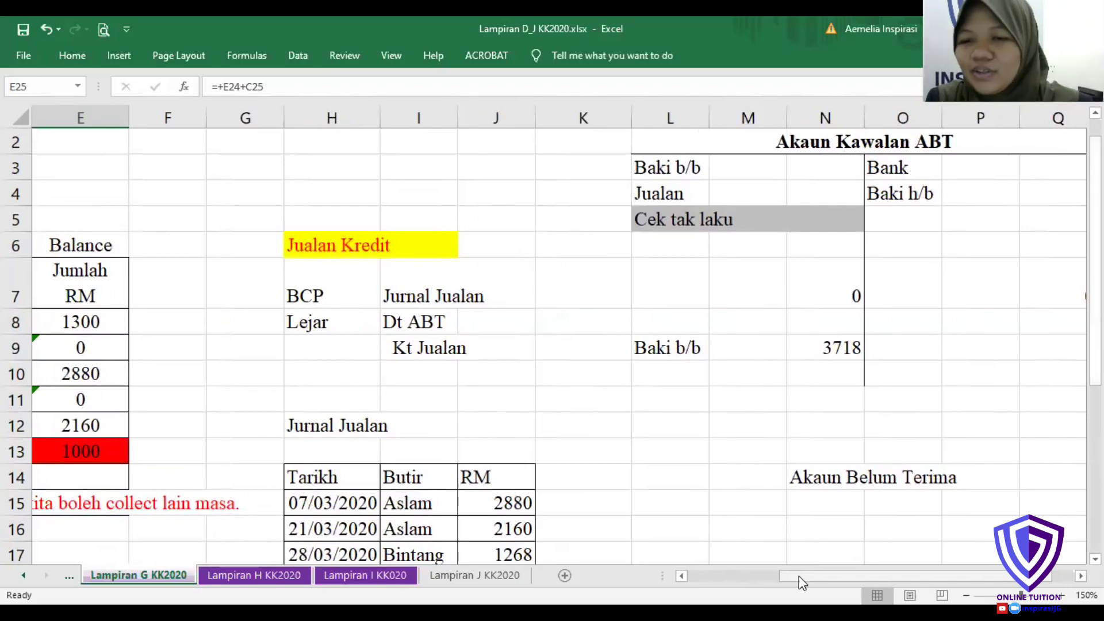
{"action": "scroll", "coordinate": [798, 575], "scroll_direction": "right", "scroll_amount": 1}
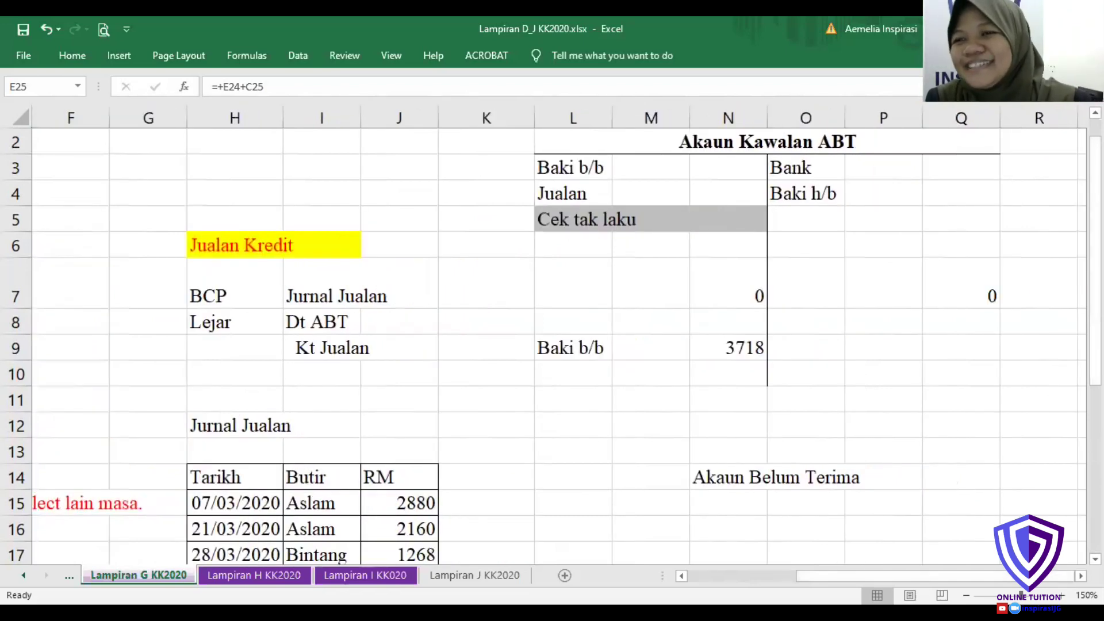
{"action": "scroll", "coordinate": [552, 345], "scroll_direction": "up", "scroll_amount": 1}
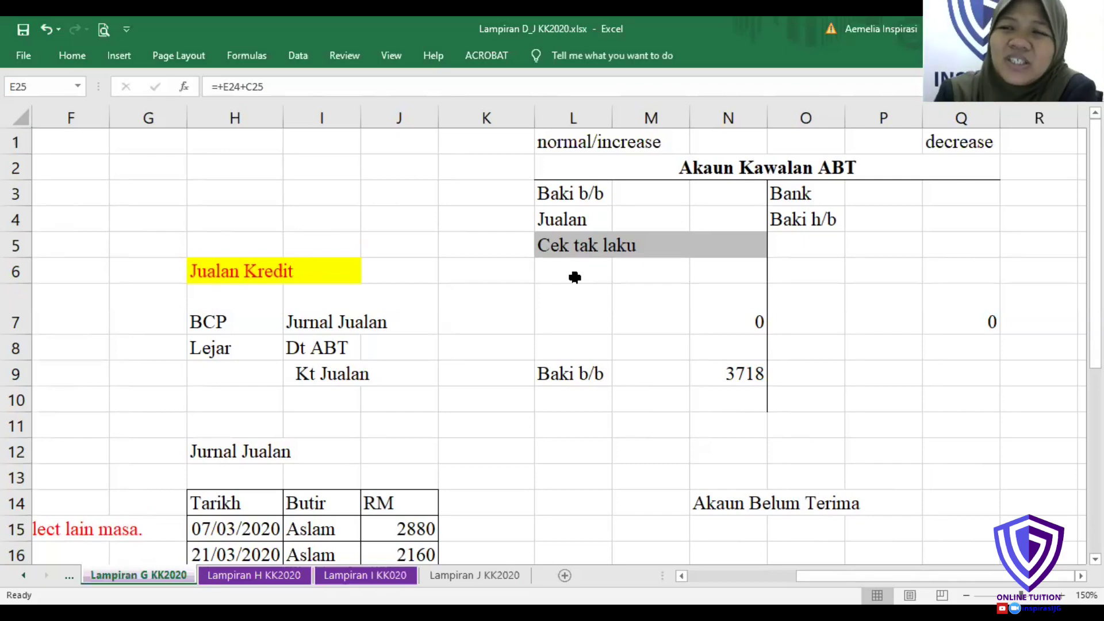
{"action": "left_click", "coordinate": [839, 166]}
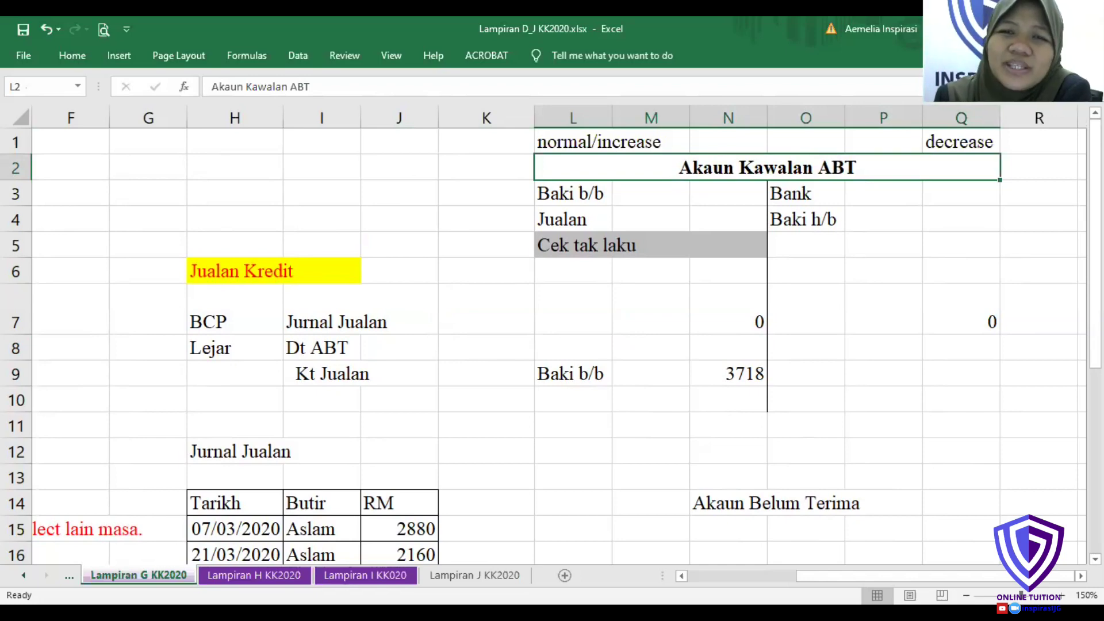
{"action": "left_click", "coordinate": [592, 142]}
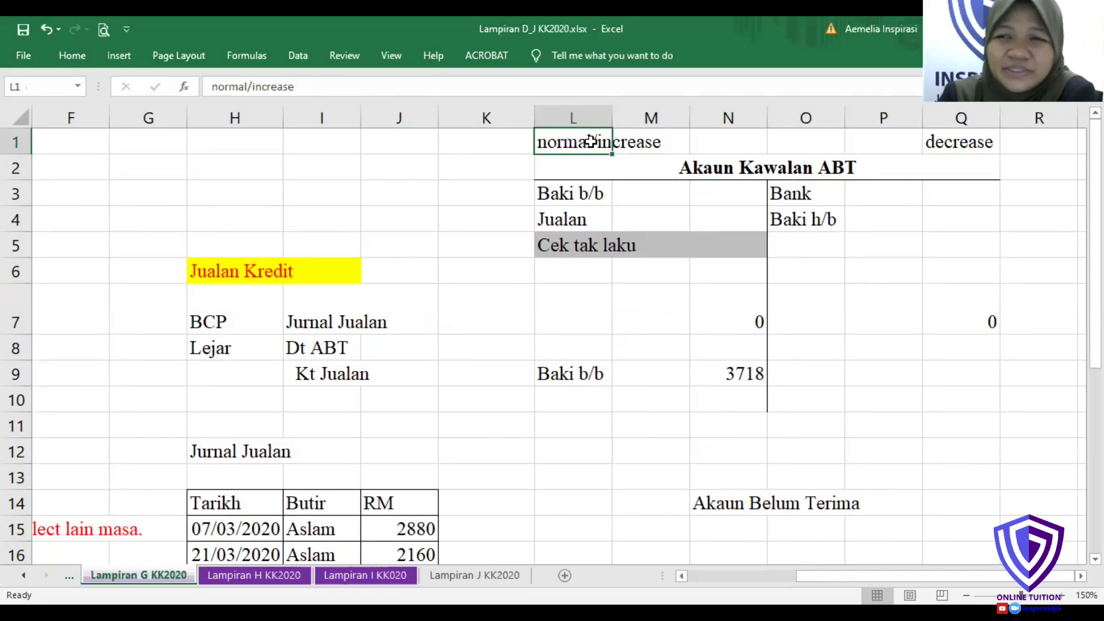
{"action": "left_click", "coordinate": [977, 143]}
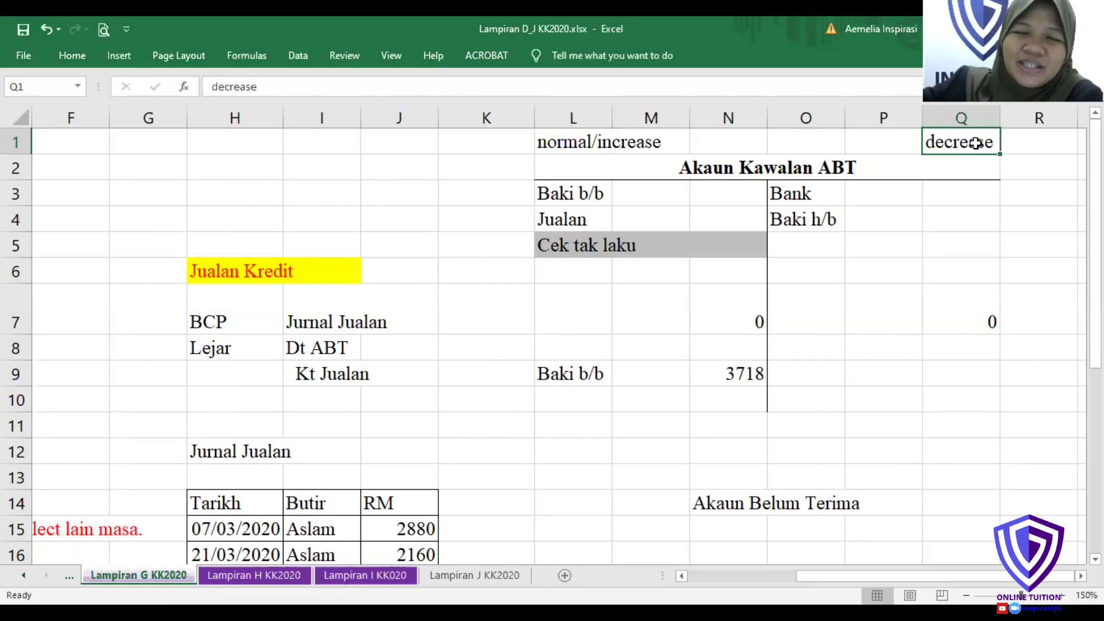
- Enter the Baki b/b amount in N3 of Akaun Kawalan ABT with the formula =C8+C23, adding both customers' opening balances
{"action": "left_click", "coordinate": [596, 194]}
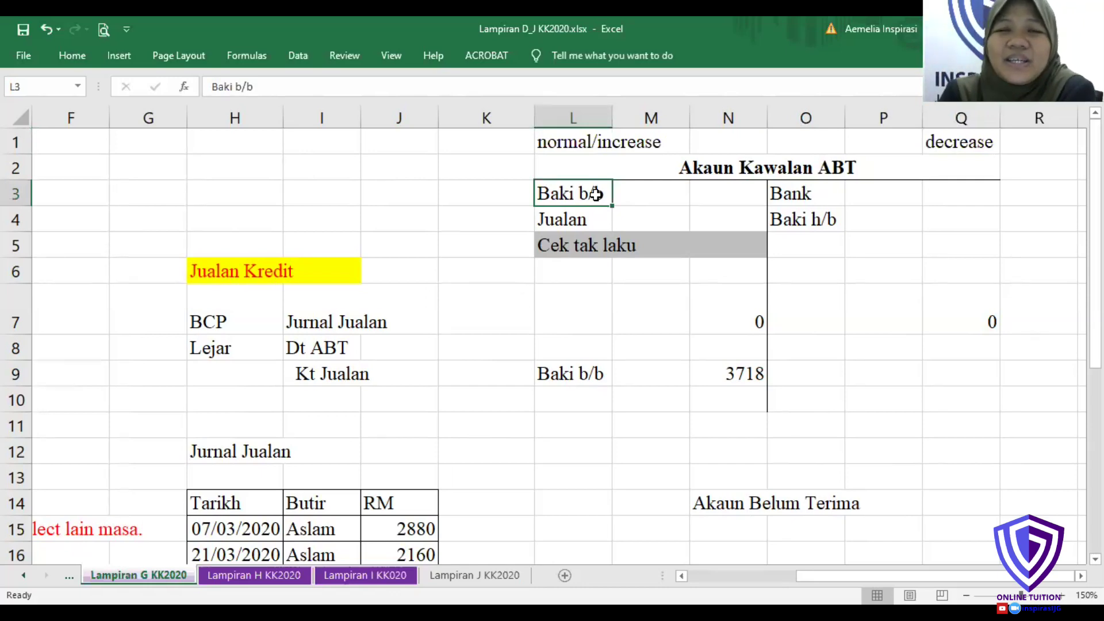
{"action": "left_click", "coordinate": [702, 191]}
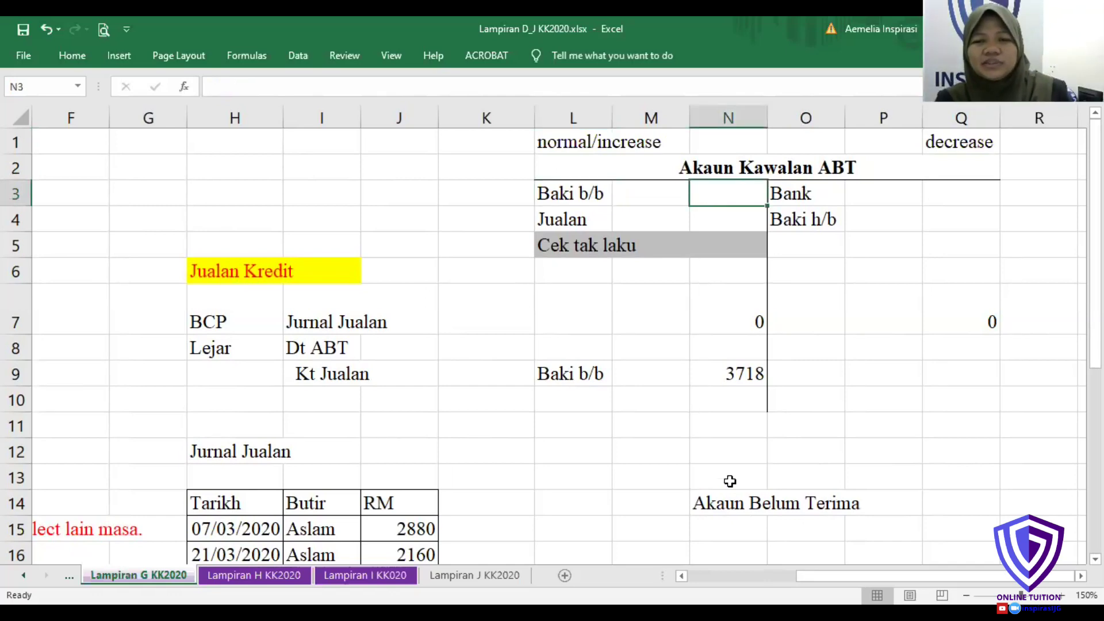
{"action": "left_click_drag", "start_coordinate": [799, 573], "coordinate": [688, 573]}
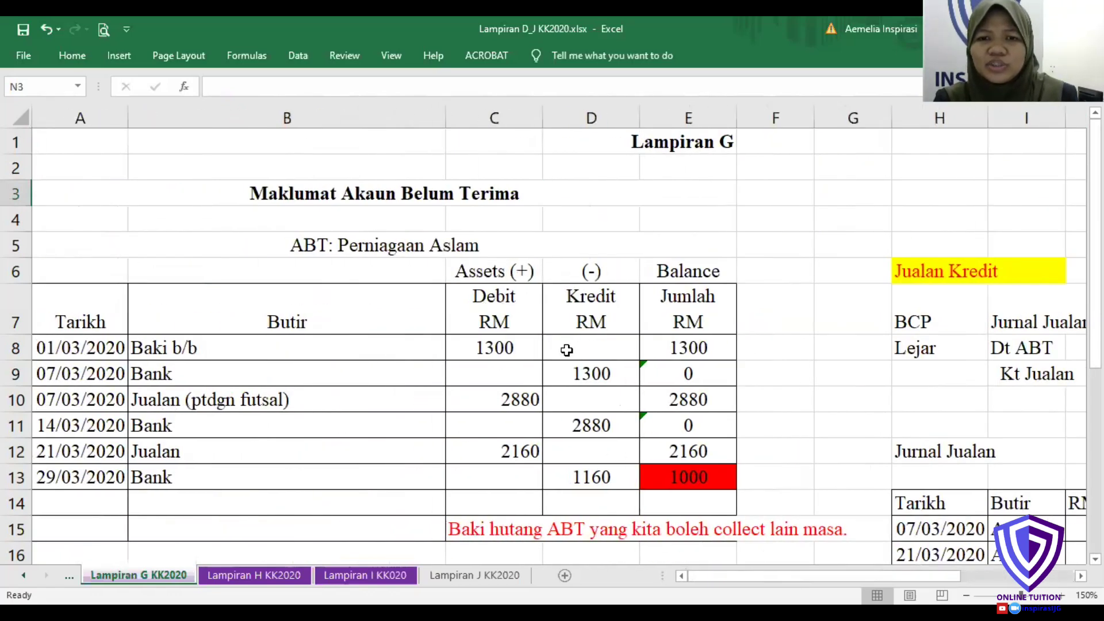
{"action": "left_click", "coordinate": [524, 350]}
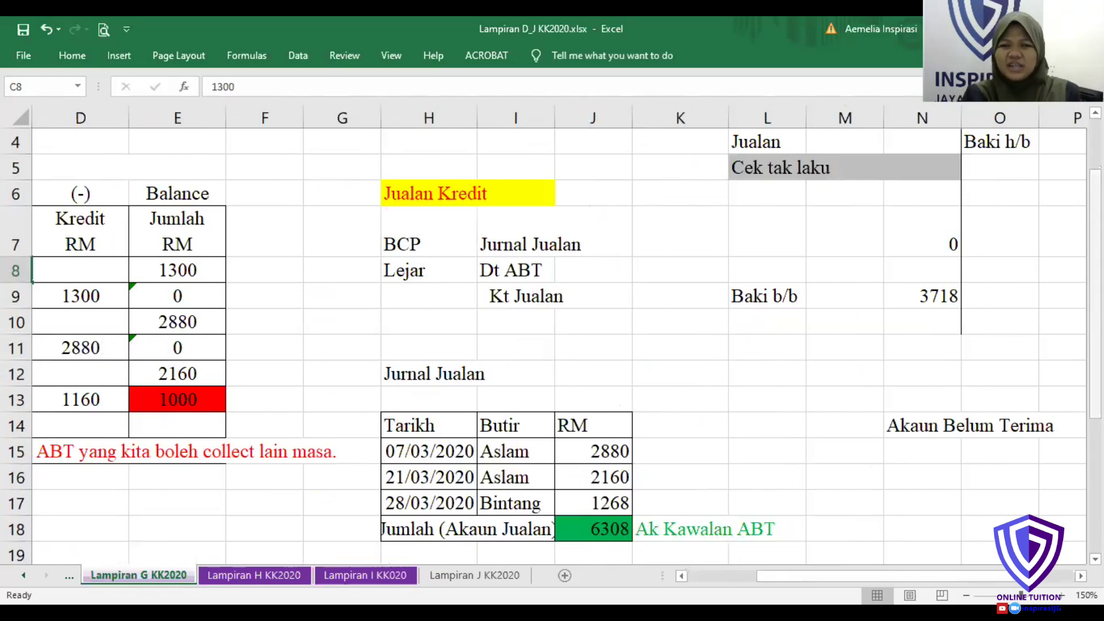
{"action": "scroll", "coordinate": [926, 187], "scroll_direction": "up", "scroll_amount": 1}
{"action": "left_click", "coordinate": [926, 187]}
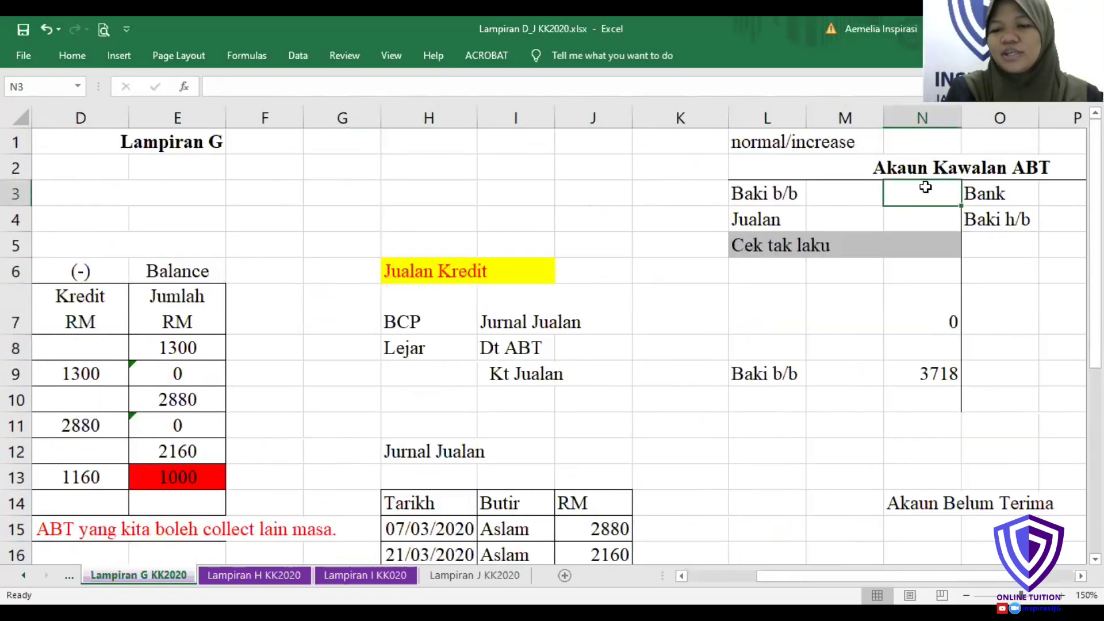
{"action": "type", "text": "="}
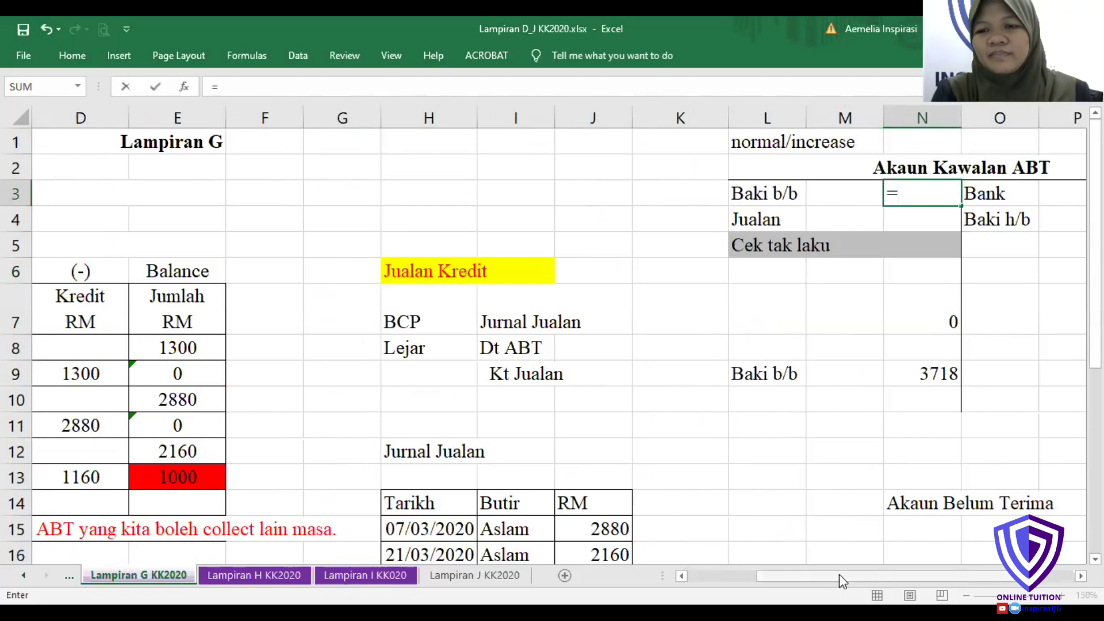
{"action": "scroll", "coordinate": [686, 524], "scroll_direction": "left", "scroll_amount": 3}
{"action": "left_click", "coordinate": [502, 347]}
{"action": "type", "text": "+"}
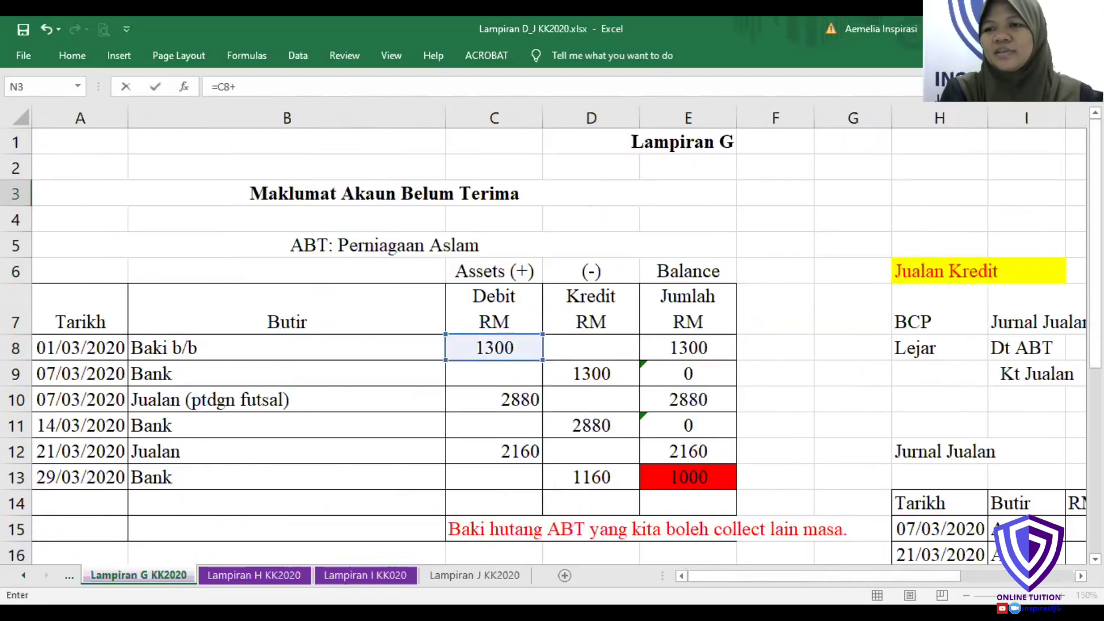
{"action": "scroll", "coordinate": [619, 503], "scroll_direction": "down", "scroll_amount": 3}
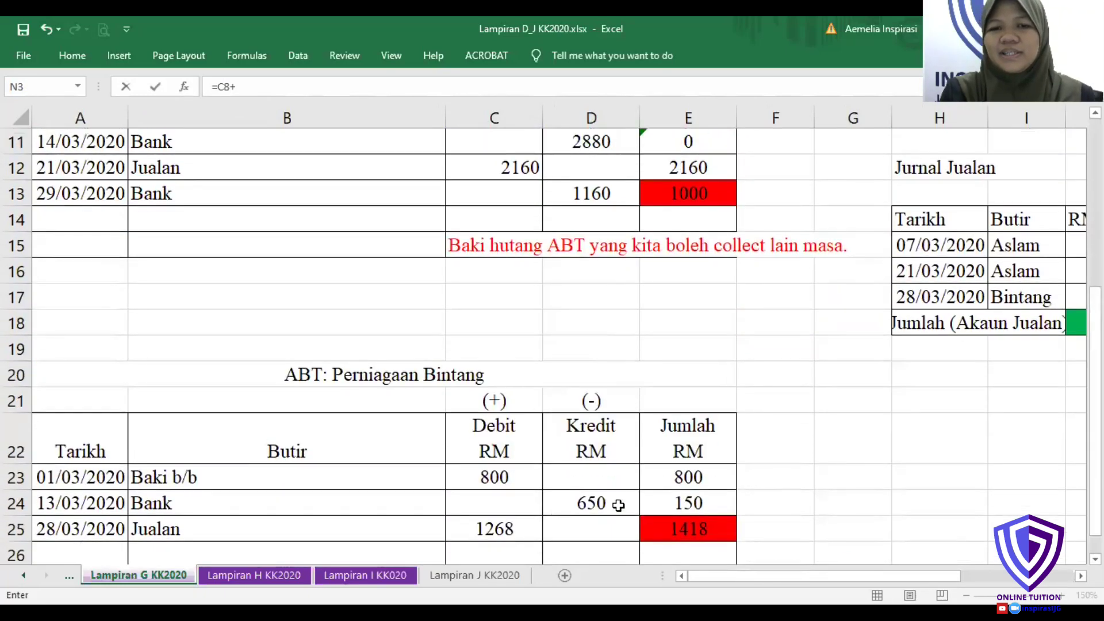
{"action": "left_click", "coordinate": [512, 476]}
{"action": "key", "text": "Escape"}
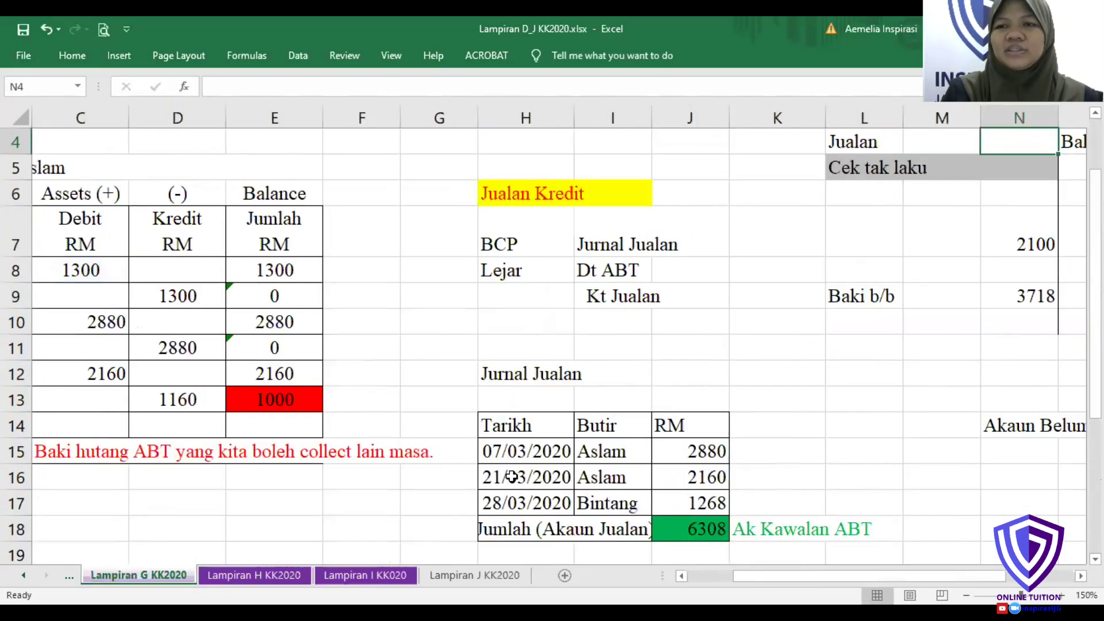
{"action": "scroll", "coordinate": [1018, 166], "scroll_direction": "up", "scroll_amount": 1}
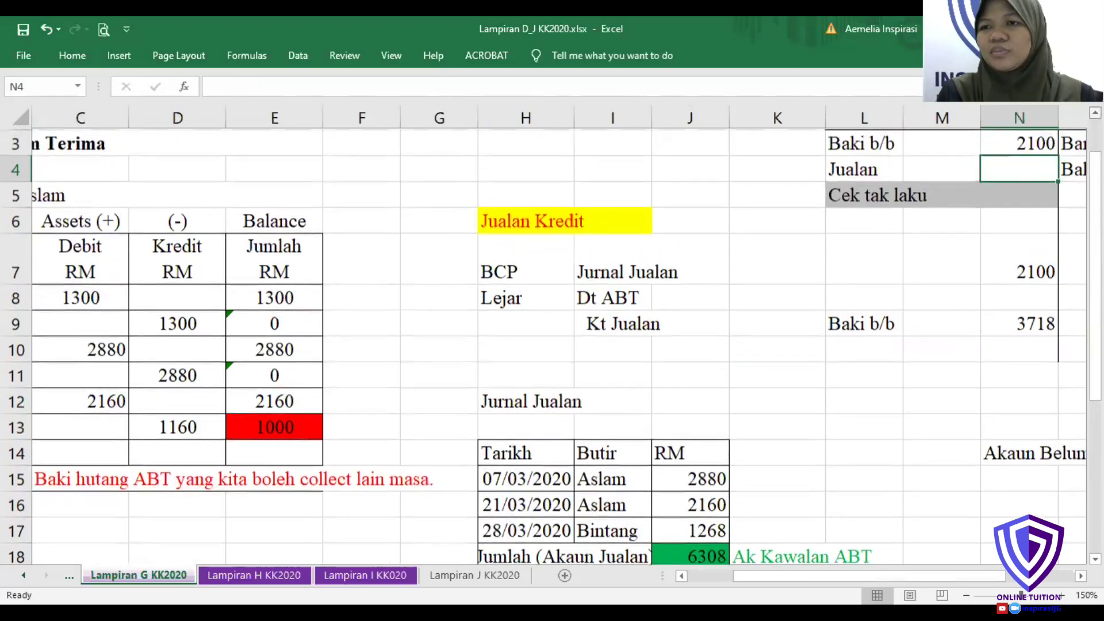
{"action": "left_click", "coordinate": [1019, 167]}
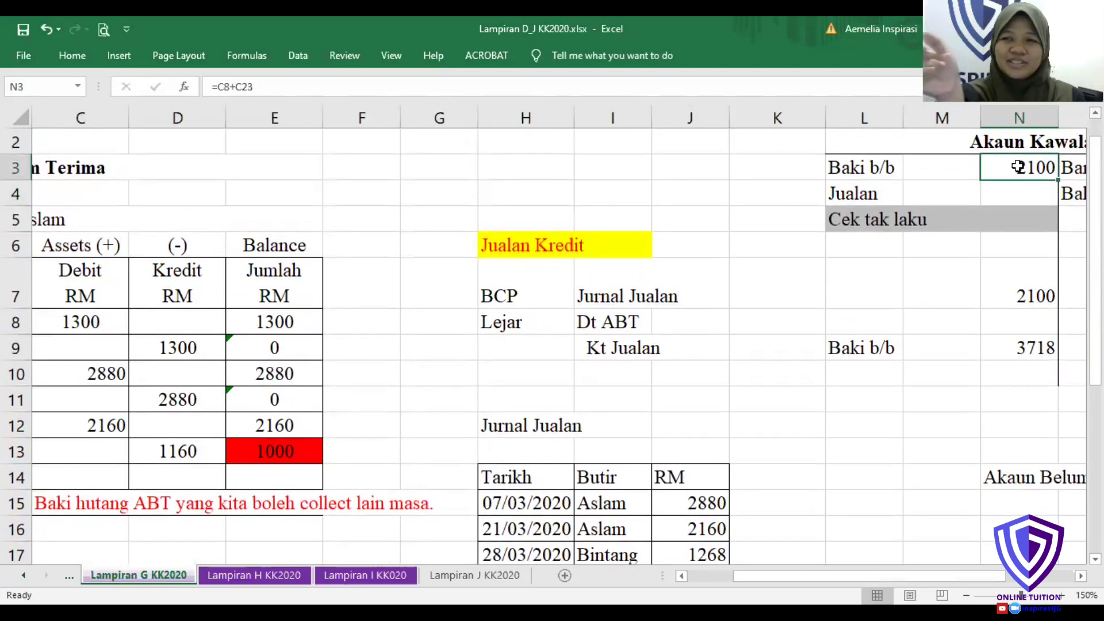
- Compare the credit sales in C10, C12 and C25 with the Jurnal Jualan amounts in J15:J17 and the total formula in J18
{"action": "left_click", "coordinate": [1010, 194]}
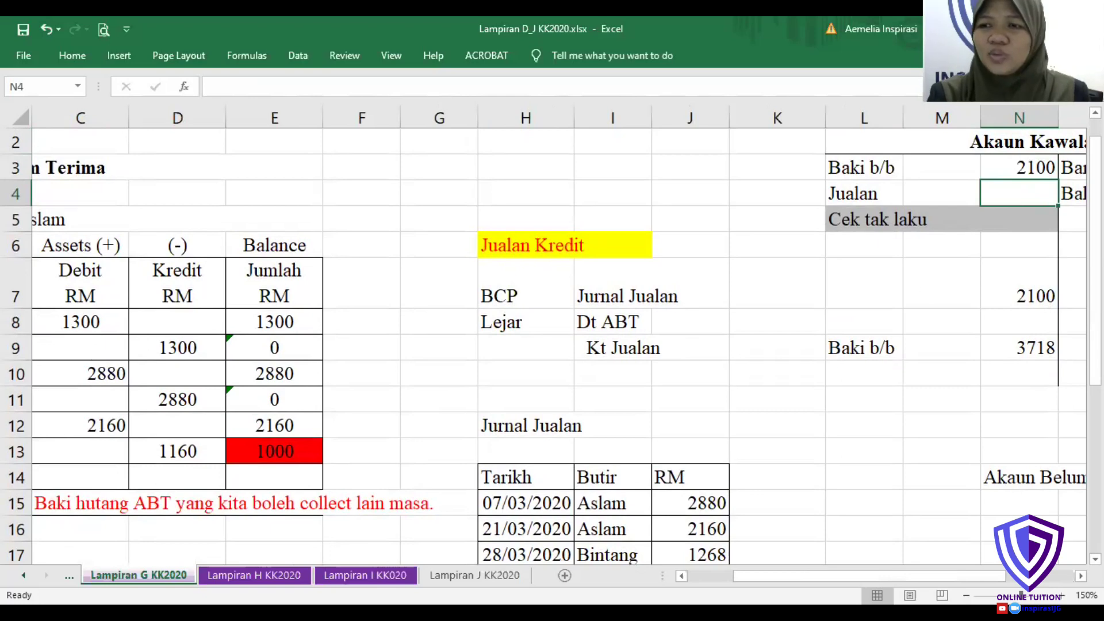
{"action": "scroll", "coordinate": [64, 319], "scroll_direction": "down", "scroll_amount": 1}
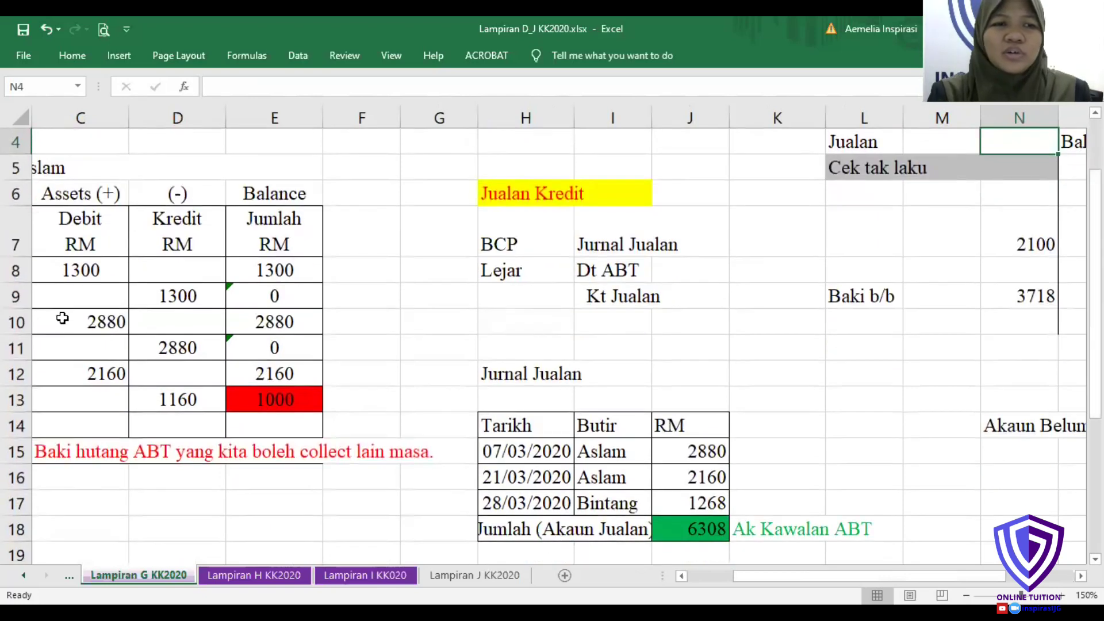
{"action": "left_click", "coordinate": [67, 323]}
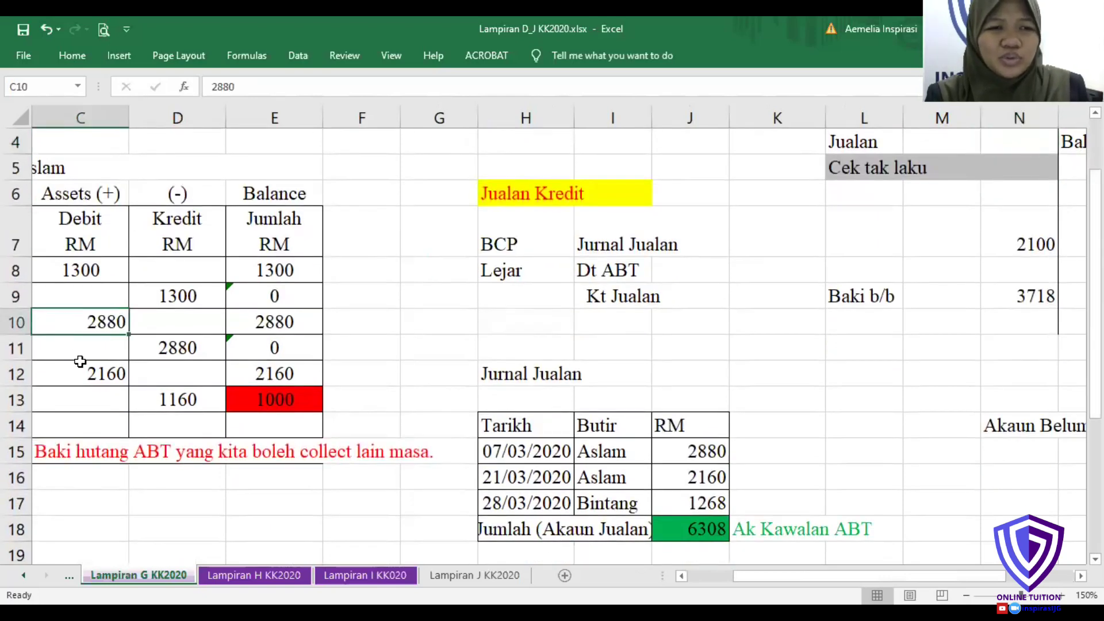
{"action": "left_click", "coordinate": [80, 375], "text": "ctrl"}
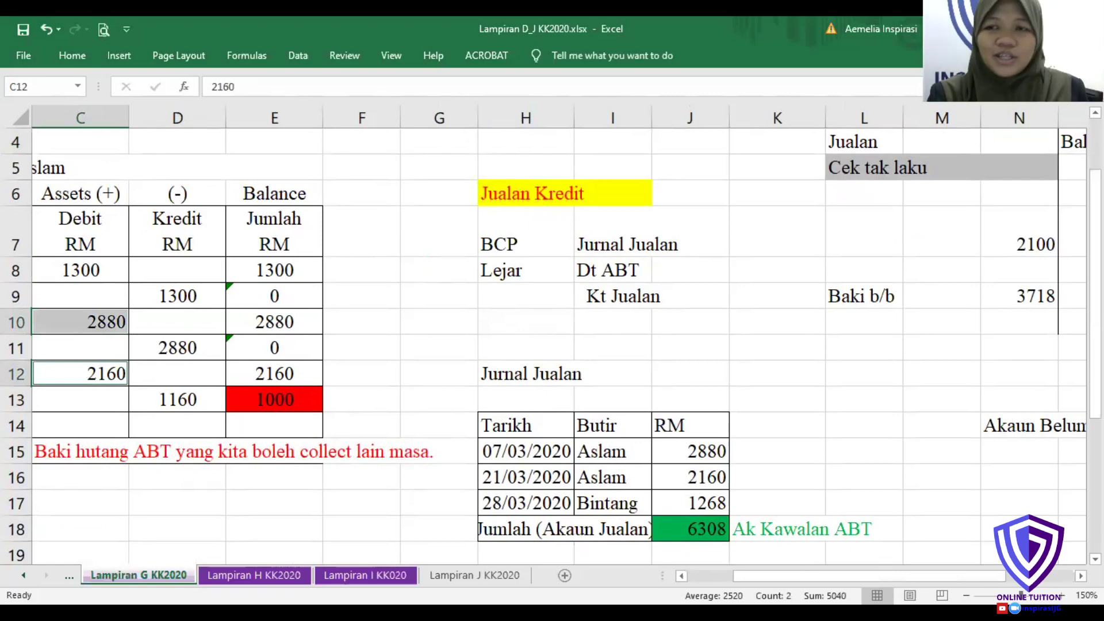
{"action": "scroll", "coordinate": [552, 345], "scroll_direction": "down", "scroll_amount": 2}
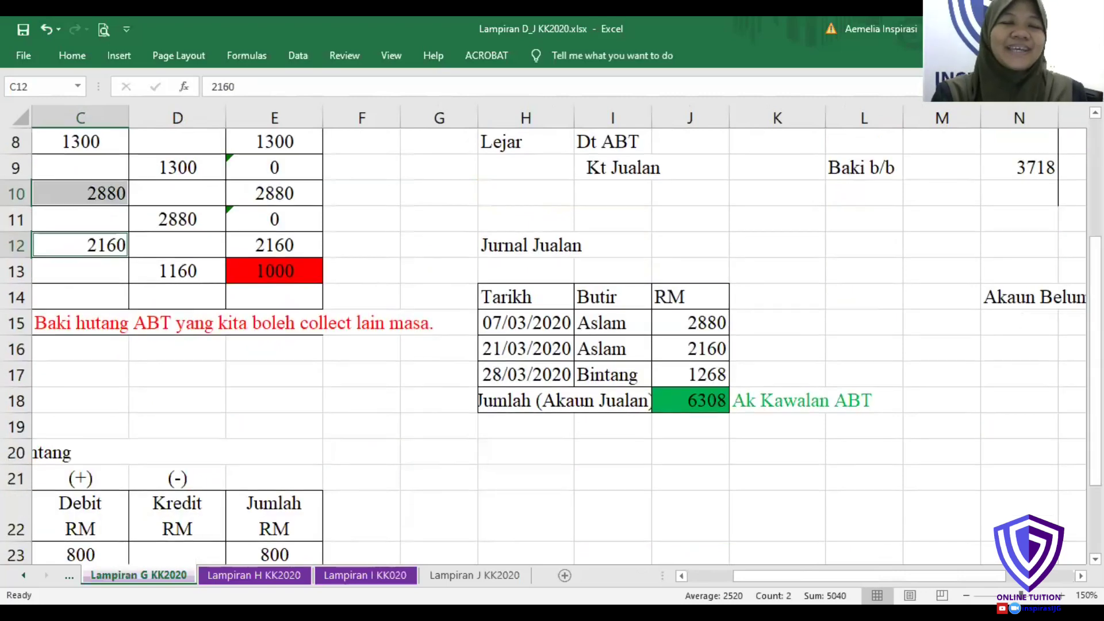
{"action": "left_click_drag", "start_coordinate": [714, 321], "coordinate": [712, 379]}
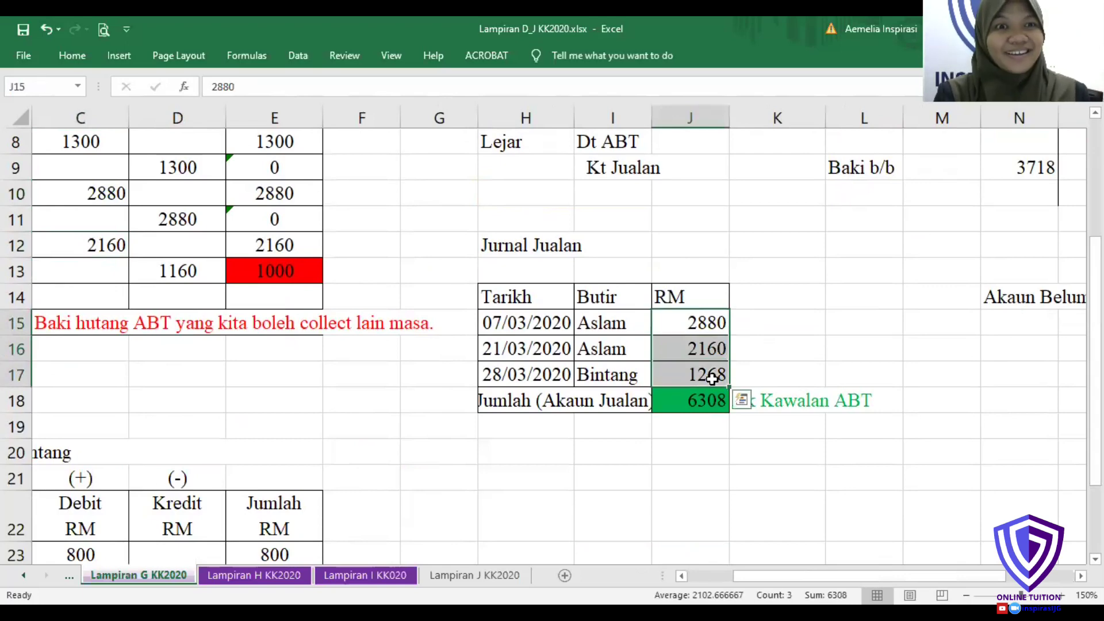
{"action": "left_click", "coordinate": [116, 189]}
{"action": "left_click", "coordinate": [115, 245]}
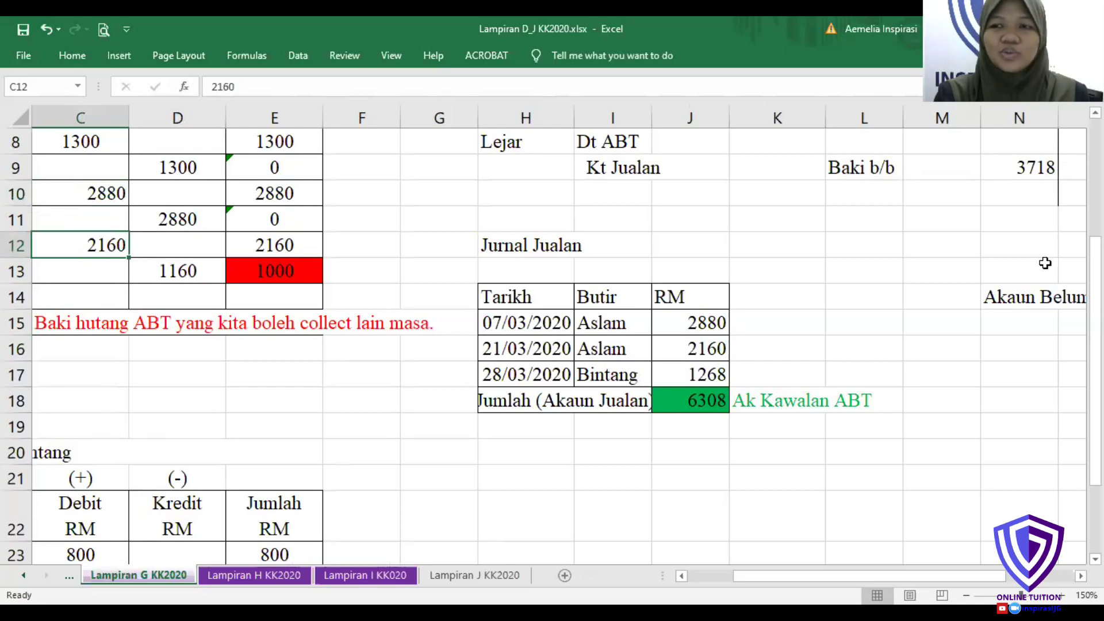
{"action": "scroll", "coordinate": [460, 509], "scroll_direction": "down", "scroll_amount": 1}
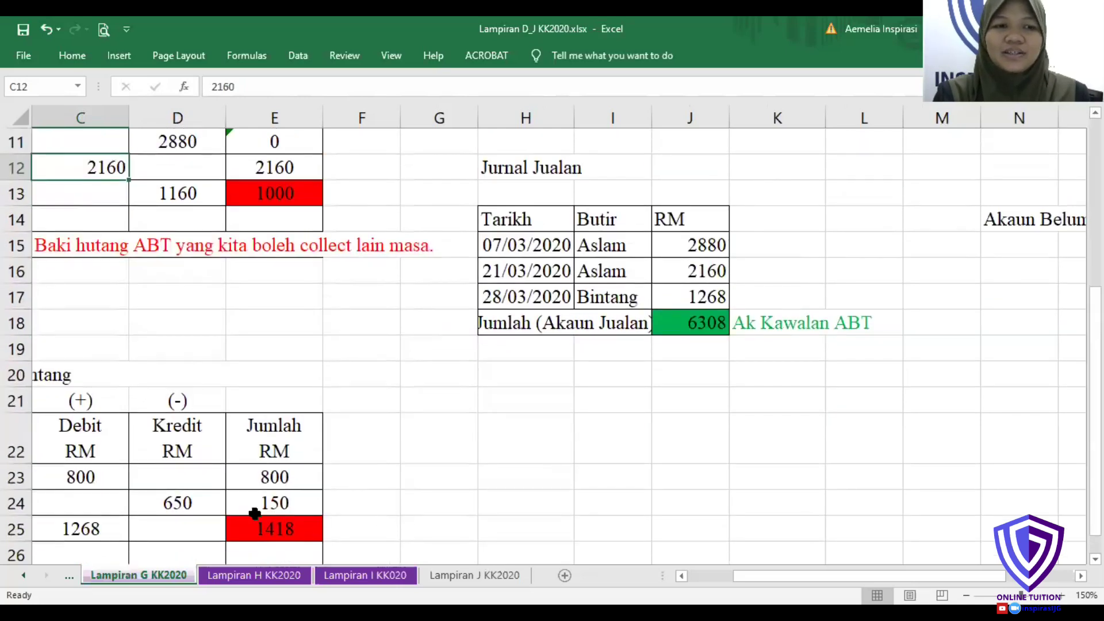
{"action": "left_click", "coordinate": [91, 530]}
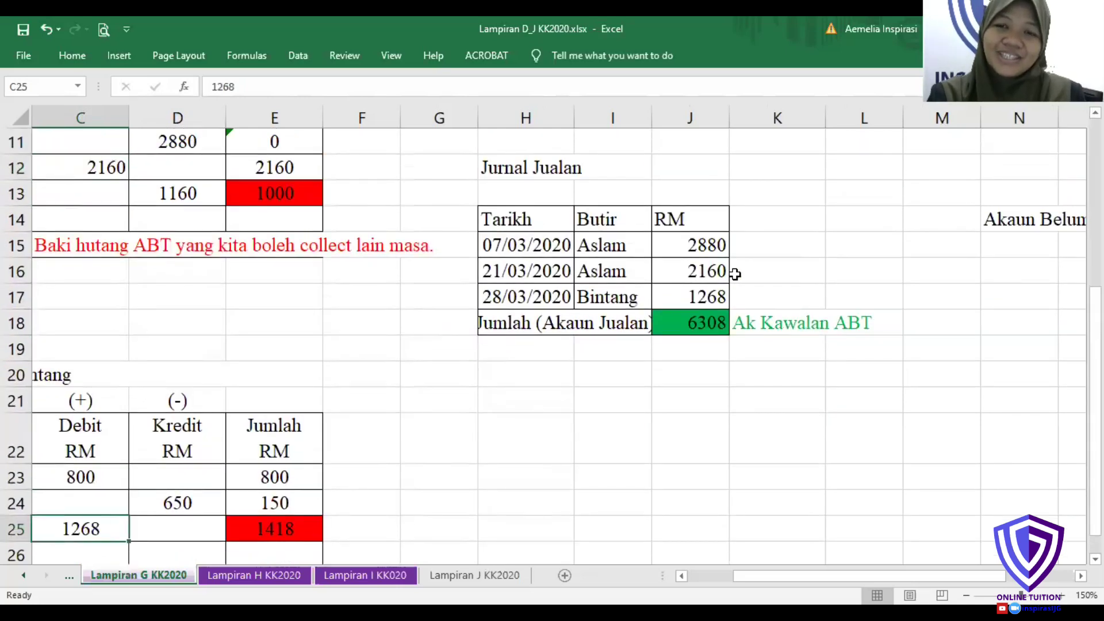
{"action": "left_click", "coordinate": [704, 323]}
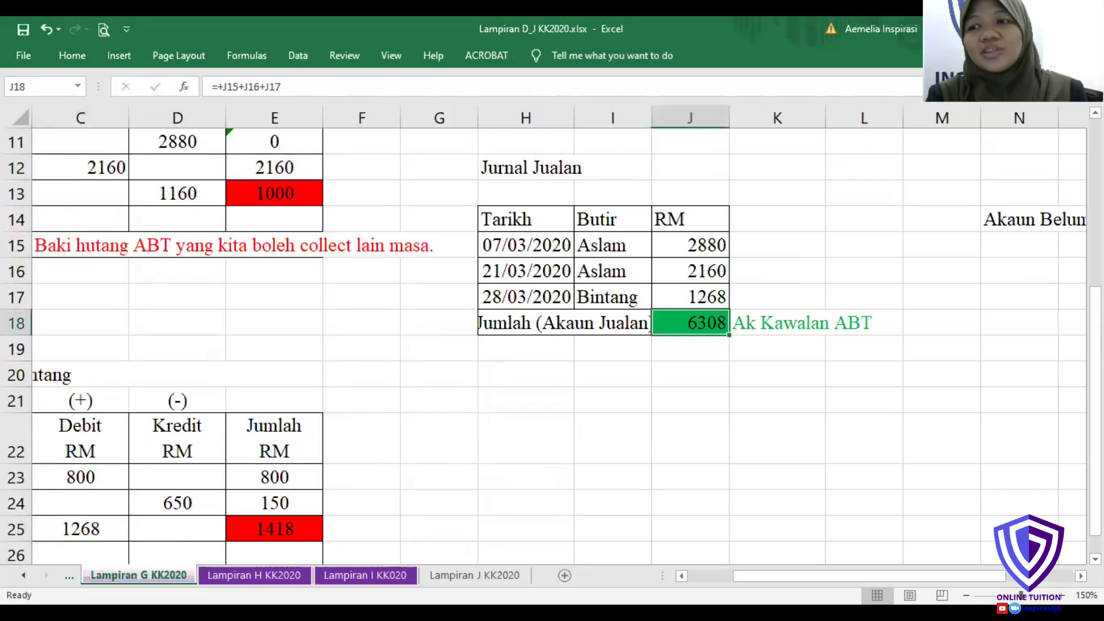
{"action": "scroll", "coordinate": [552, 346], "scroll_direction": "up", "scroll_amount": 2}
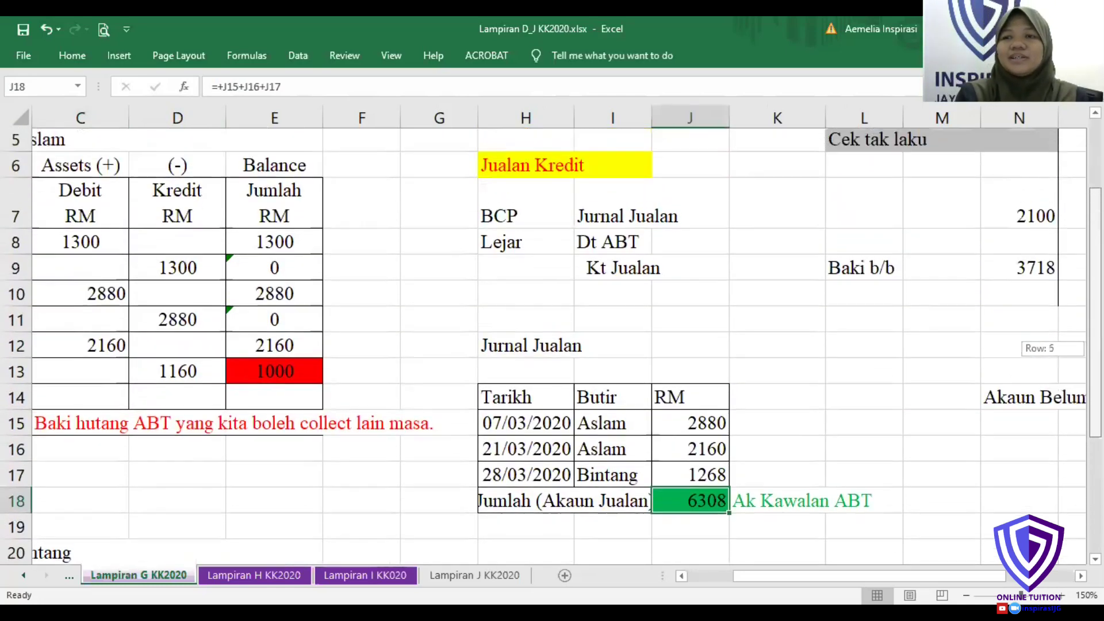
{"action": "scroll", "coordinate": [739, 483], "scroll_direction": "up", "scroll_amount": 1}
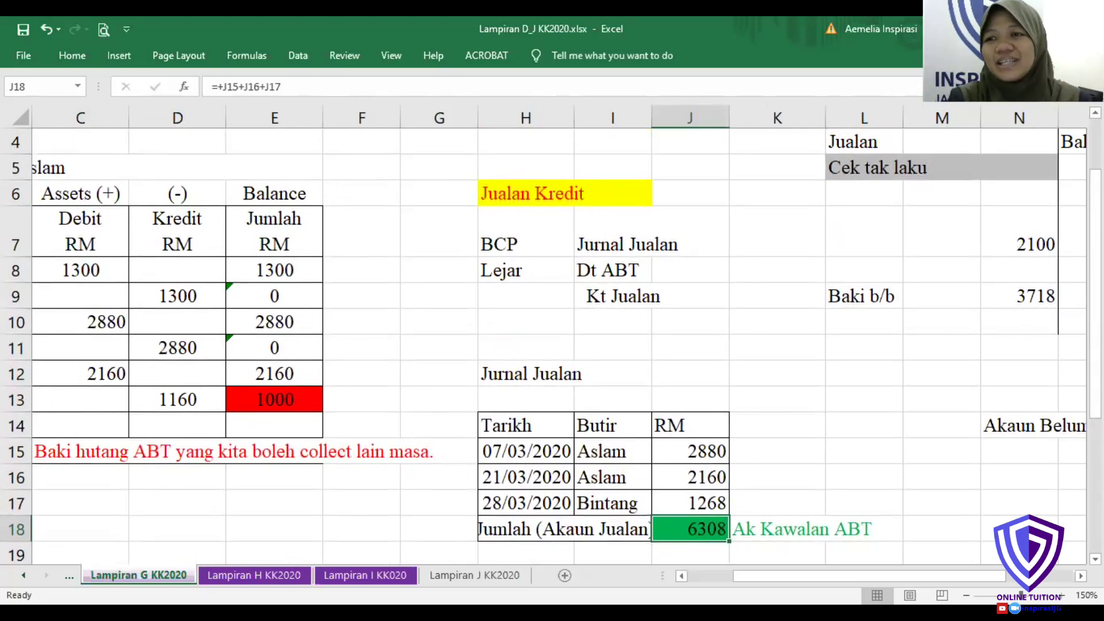
- Extend the Jualan label in L4 of Akaun Kawalan ABT to read "Jualan (scr kredit)"
{"action": "scroll", "coordinate": [553, 345], "scroll_direction": "up", "scroll_amount": 2}
{"action": "double_click", "coordinate": [881, 193]}
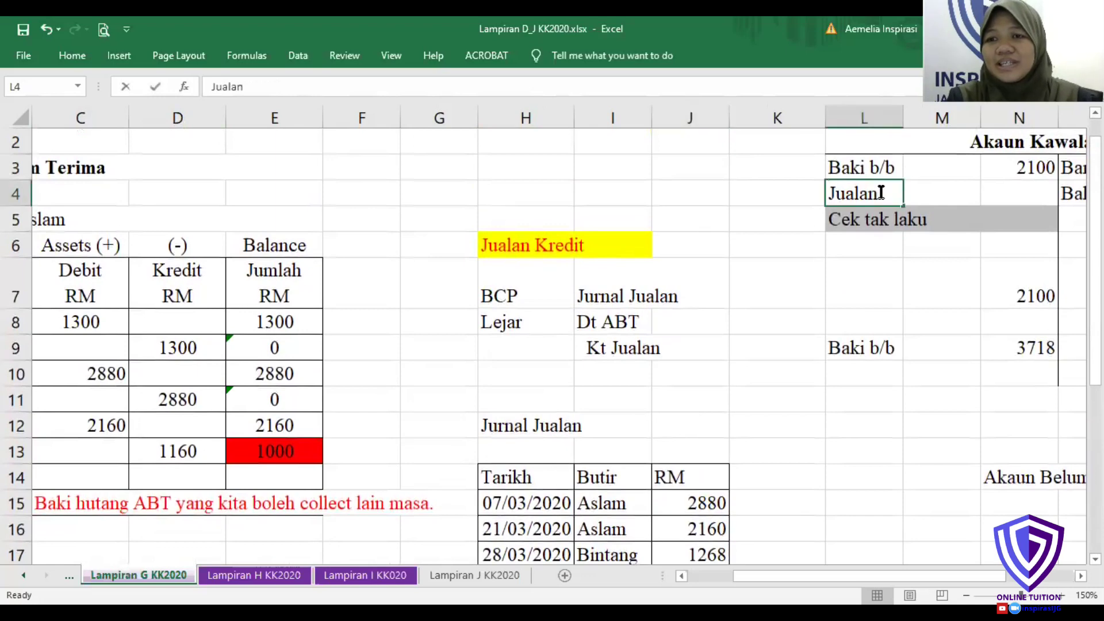
{"action": "type", "text": "("}
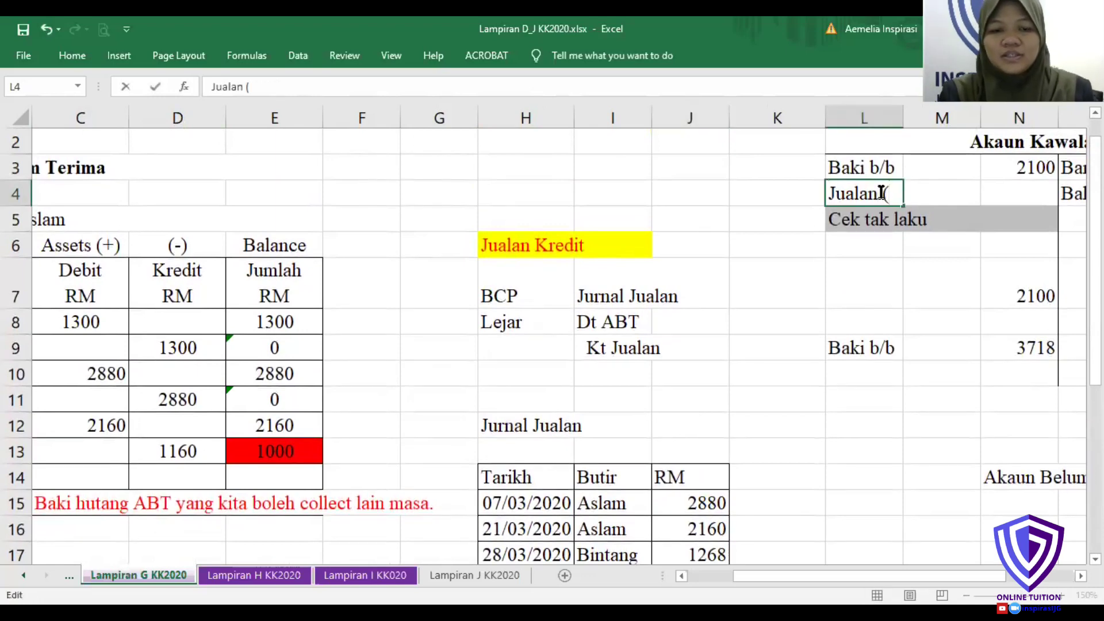
{"action": "type", "text": "scr kre"}
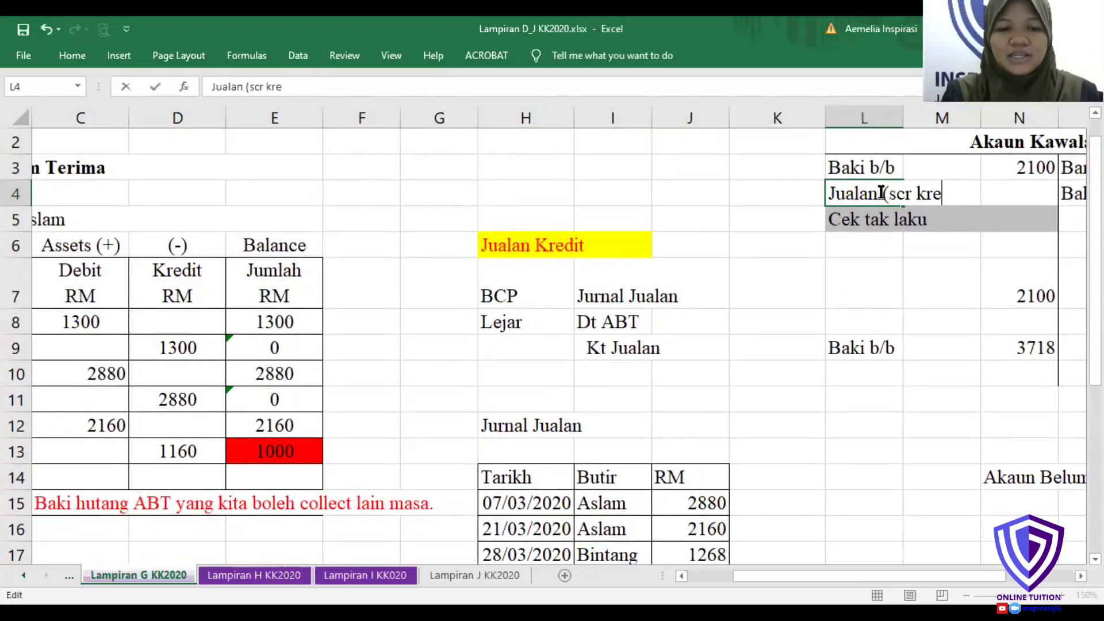
{"action": "type", "text": "dit)"}
{"action": "key", "text": "Return"}
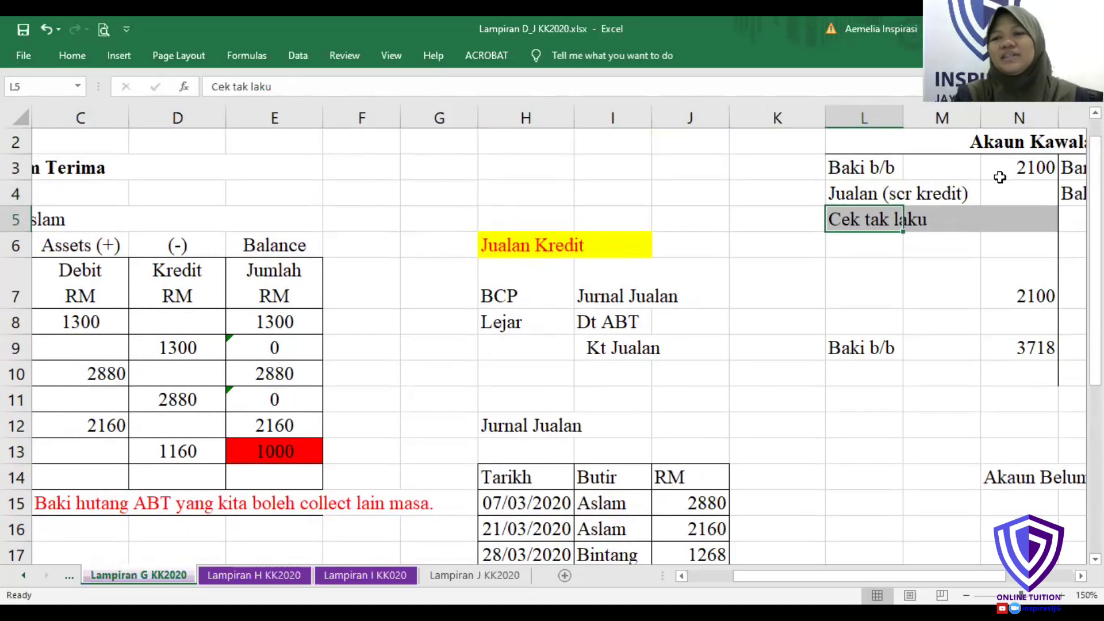
- Enter the credit sales amount in N4 of Akaun Kawalan ABT by linking it to the Jurnal Jualan total in J18
{"action": "left_click", "coordinate": [1024, 193]}
{"action": "type", "text": "+"}
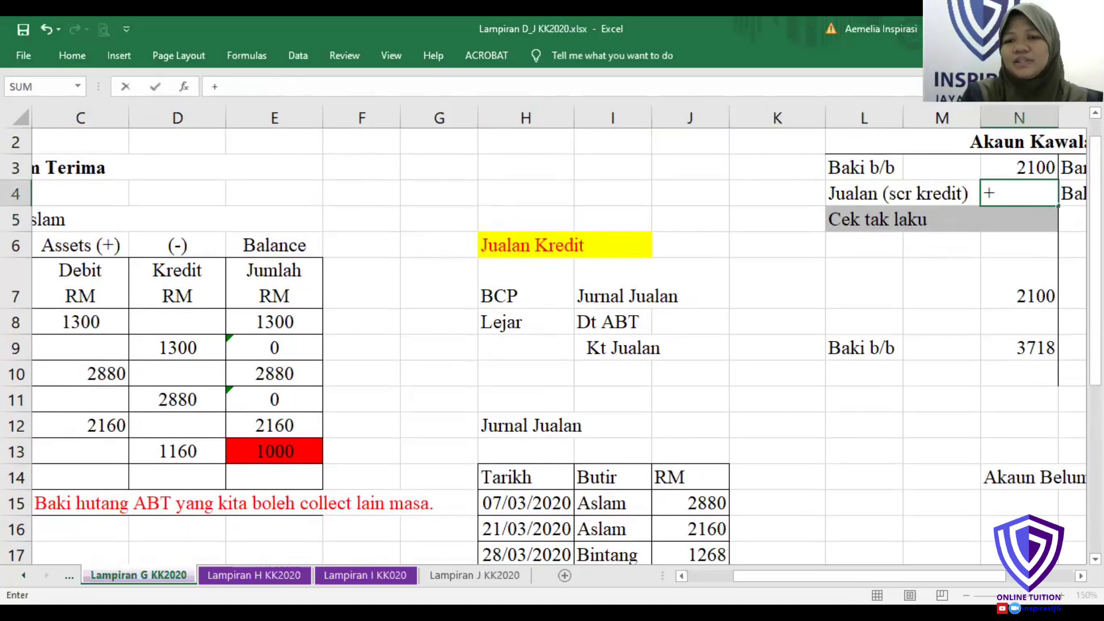
{"action": "scroll", "coordinate": [687, 453], "scroll_direction": "down", "scroll_amount": 1}
{"action": "left_click", "coordinate": [685, 503]}
{"action": "key", "text": "Return"}
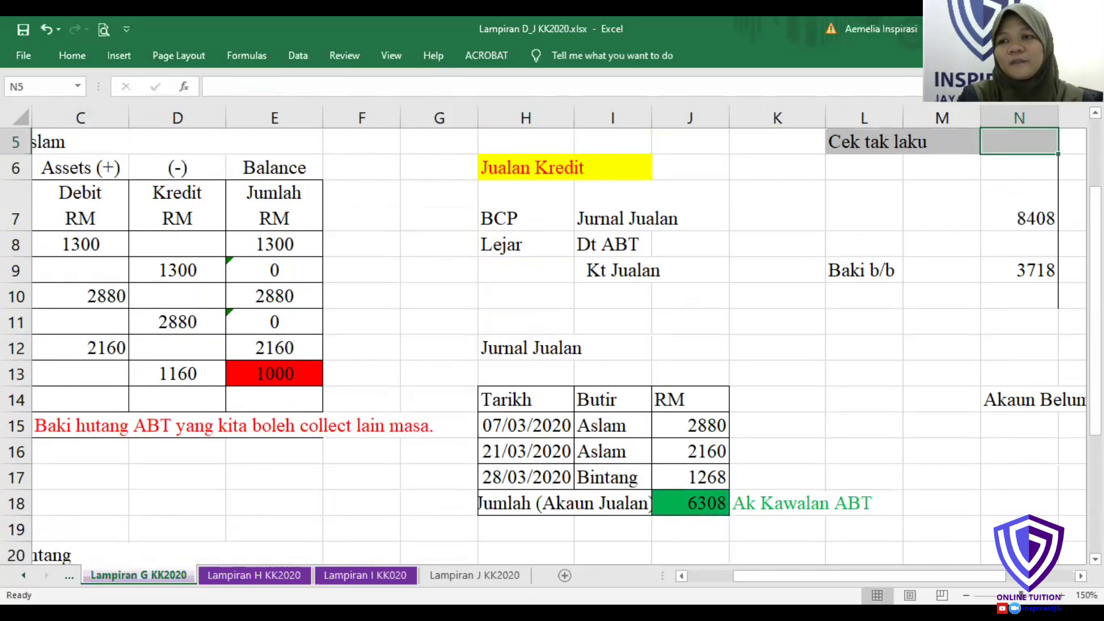
{"action": "scroll", "coordinate": [1035, 541], "scroll_direction": "up", "scroll_amount": 1}
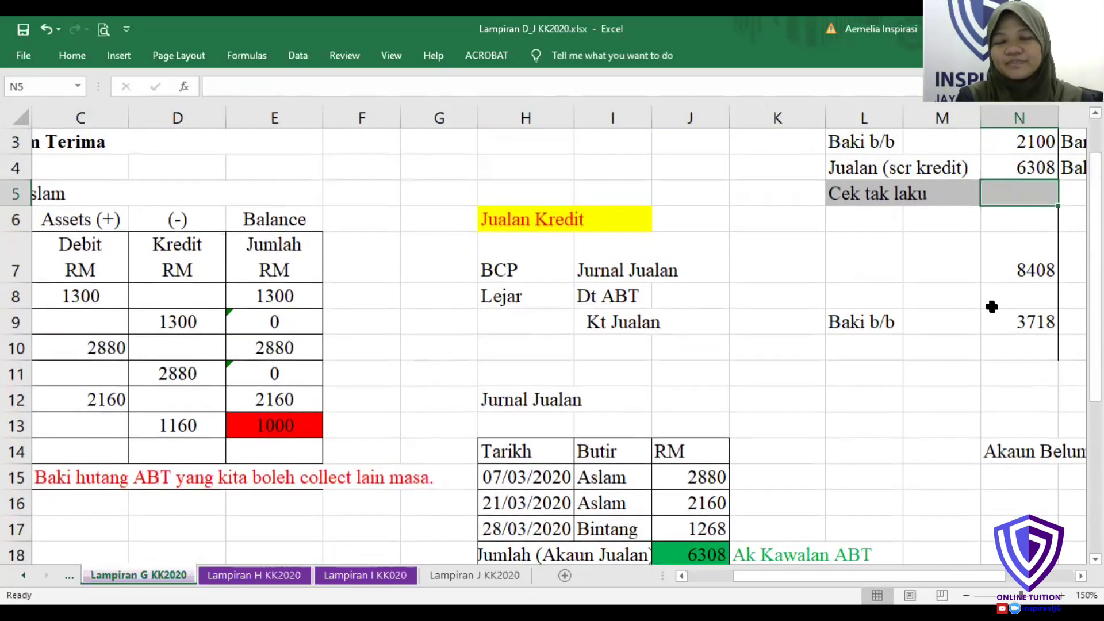
- Enter the Bank amount in Q3 of Akaun Kawalan ABT with the formula +D9+D11+D13+D24, adding both customers' bank receipts
{"action": "left_click", "coordinate": [1081, 576]}
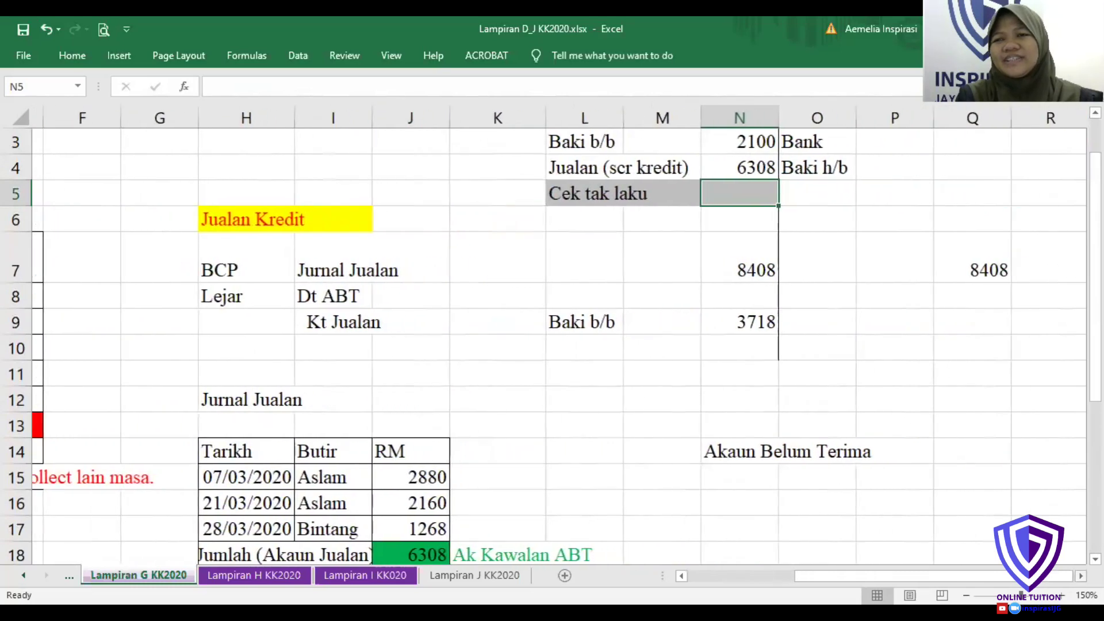
{"action": "left_click", "coordinate": [960, 143]}
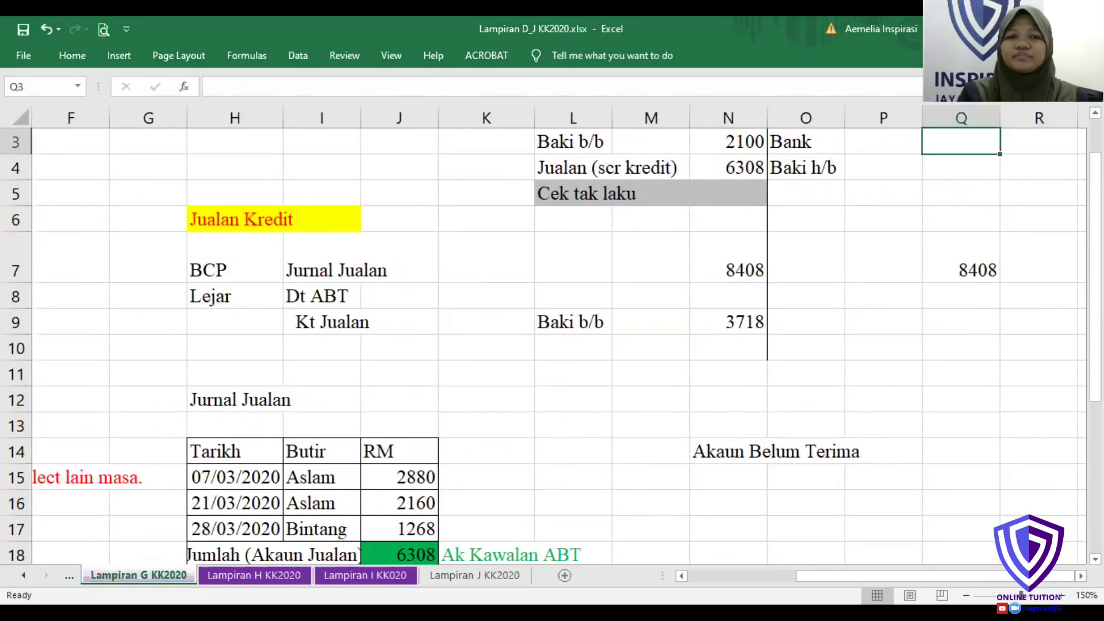
{"action": "scroll", "coordinate": [817, 213], "scroll_direction": "up", "scroll_amount": 1}
{"action": "left_click", "coordinate": [808, 196]}
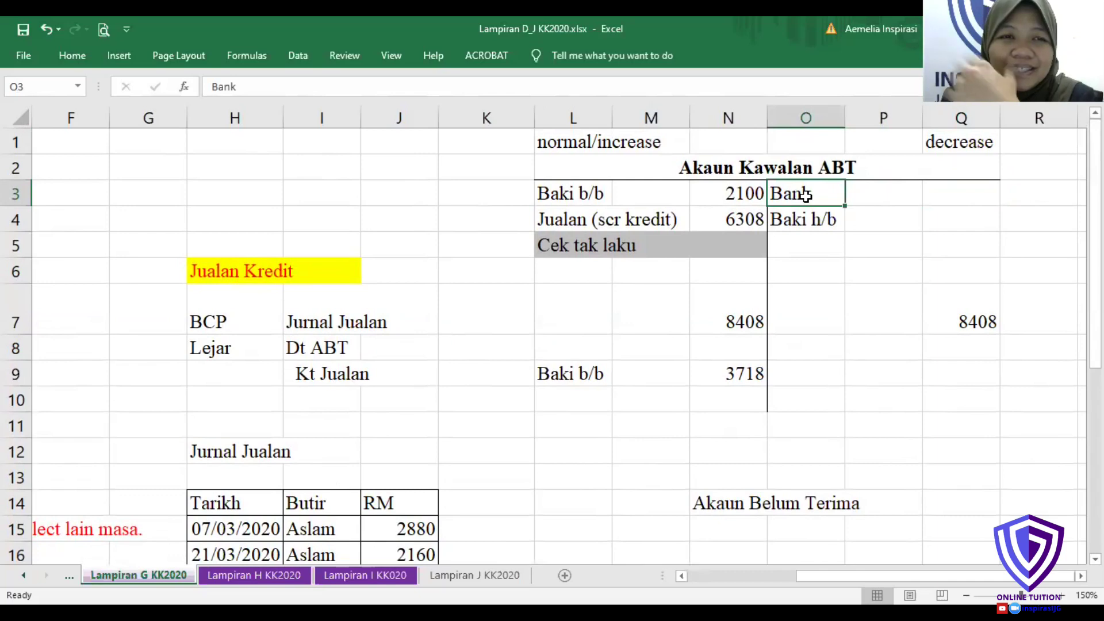
{"action": "left_click", "coordinate": [978, 195]}
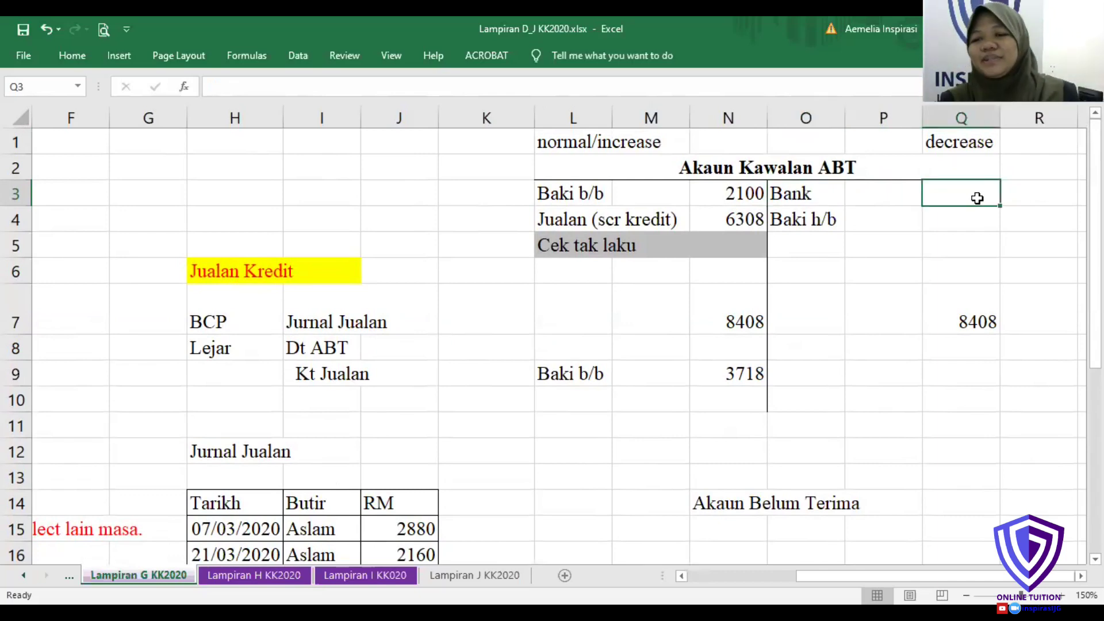
{"action": "type", "text": "+"}
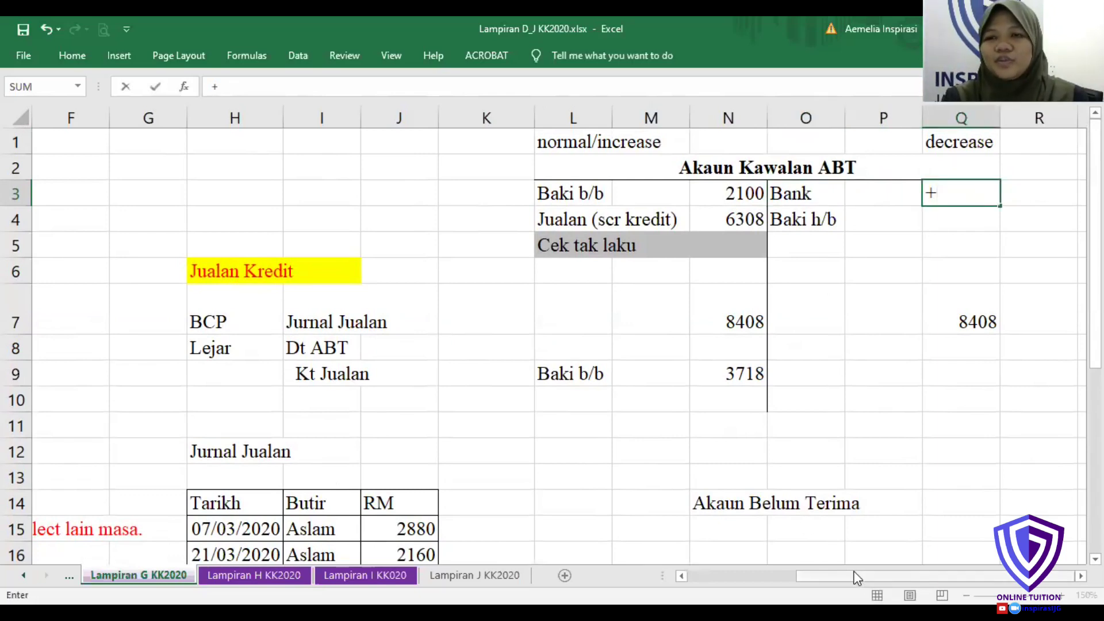
{"action": "left_click_drag", "start_coordinate": [857, 577], "coordinate": [765, 581]}
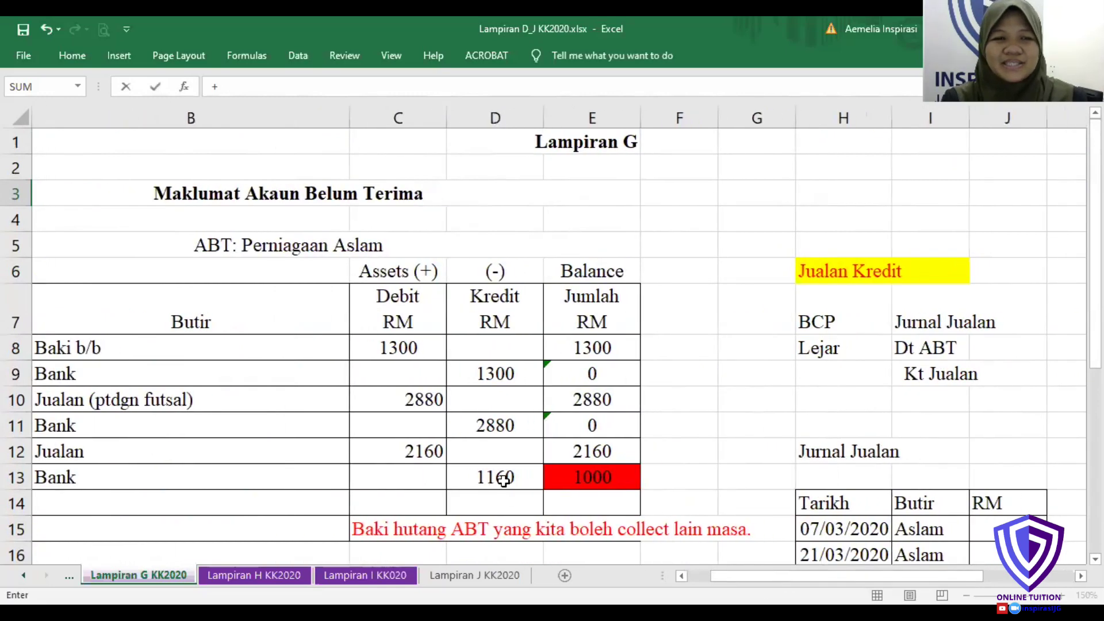
{"action": "left_click", "coordinate": [500, 379]}
{"action": "type", "text": "+"}
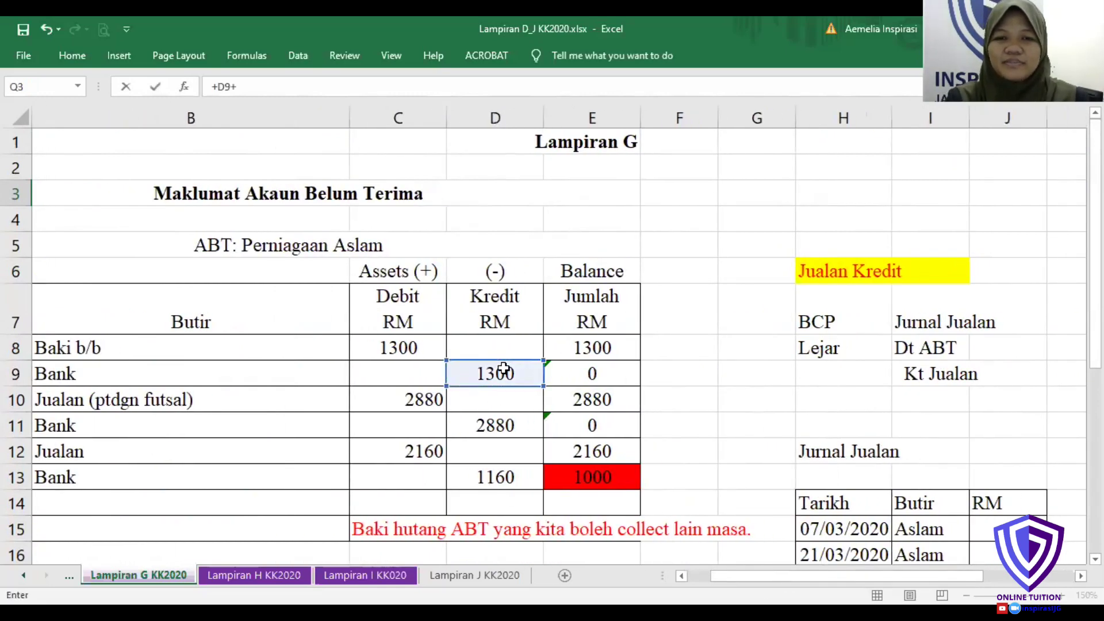
{"action": "left_click", "coordinate": [486, 429]}
{"action": "type", "text": "+"}
{"action": "left_click", "coordinate": [488, 477]}
{"action": "type", "text": "+D13+"}
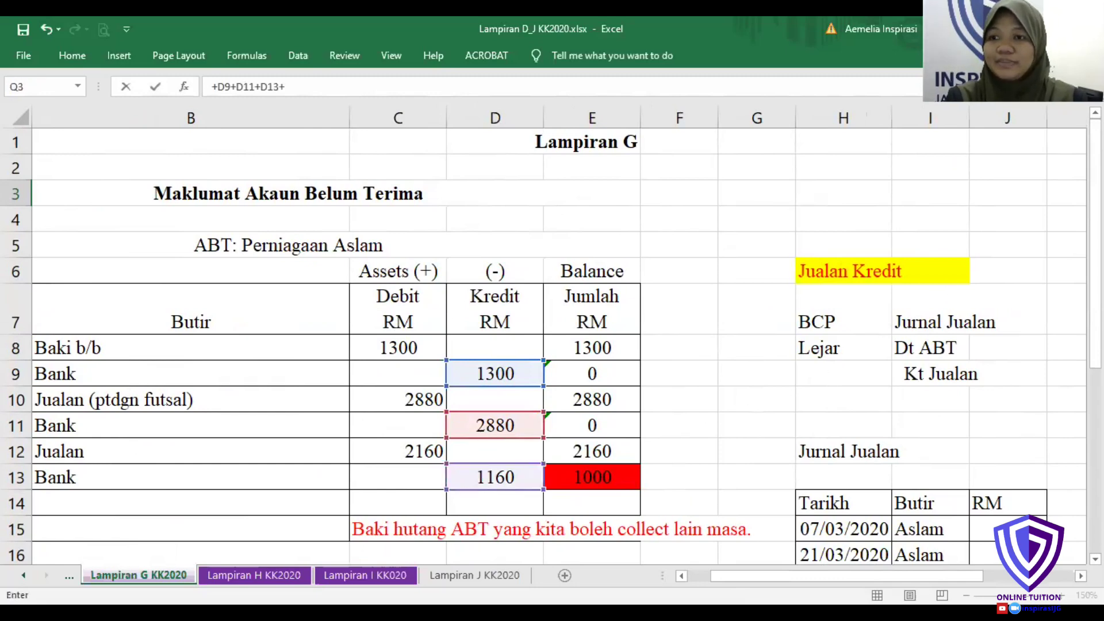
{"action": "scroll", "coordinate": [667, 481], "scroll_direction": "down", "scroll_amount": 4}
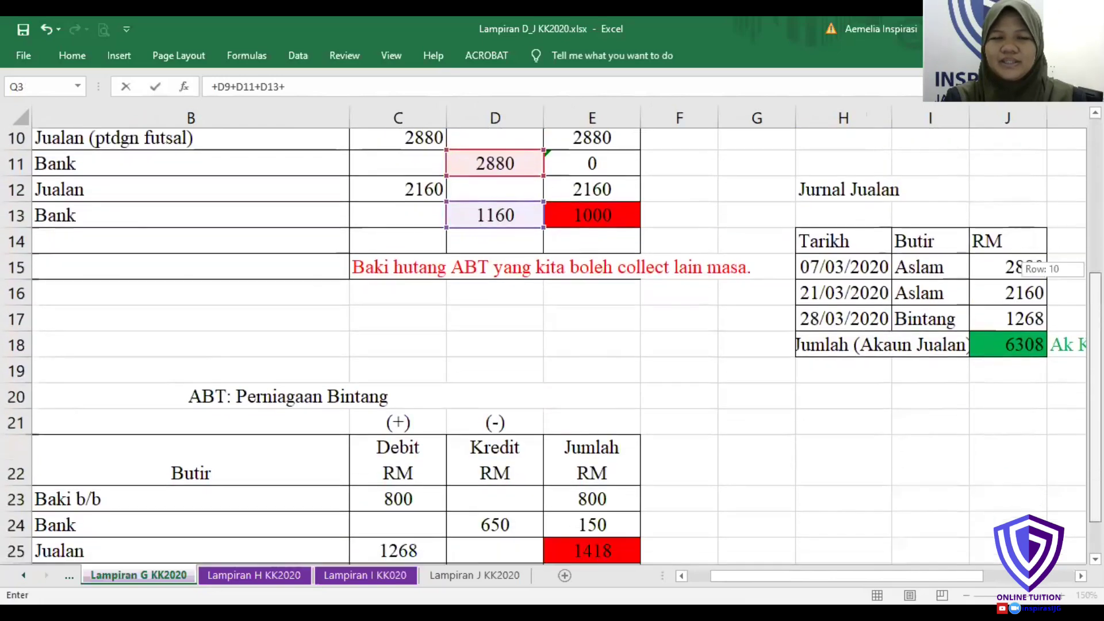
{"action": "left_click", "coordinate": [489, 477]}
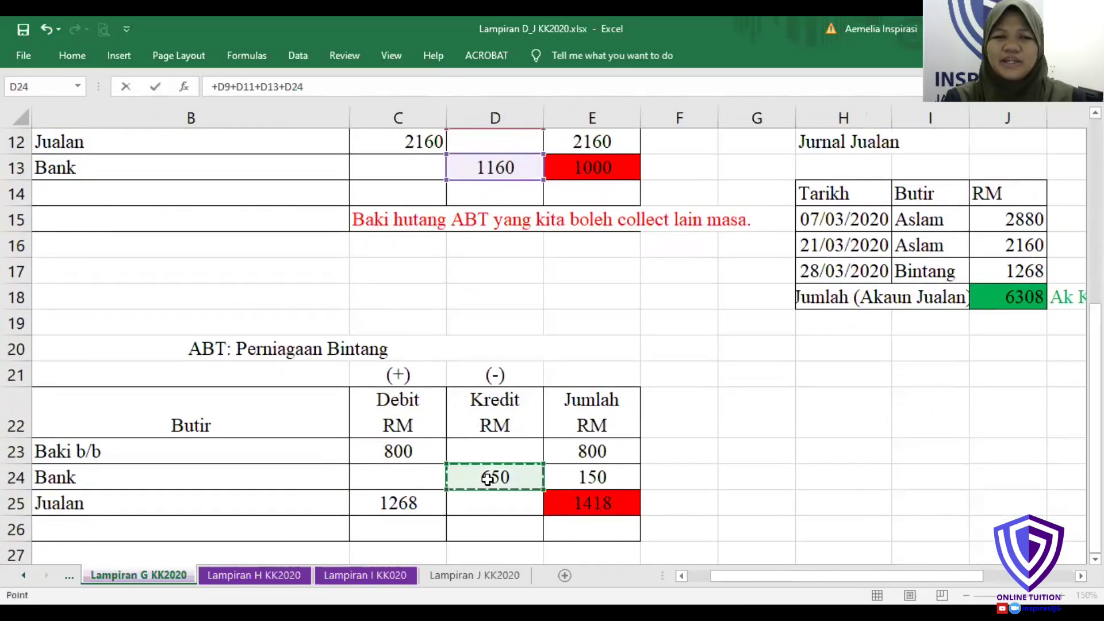
{"action": "key", "text": "Return"}
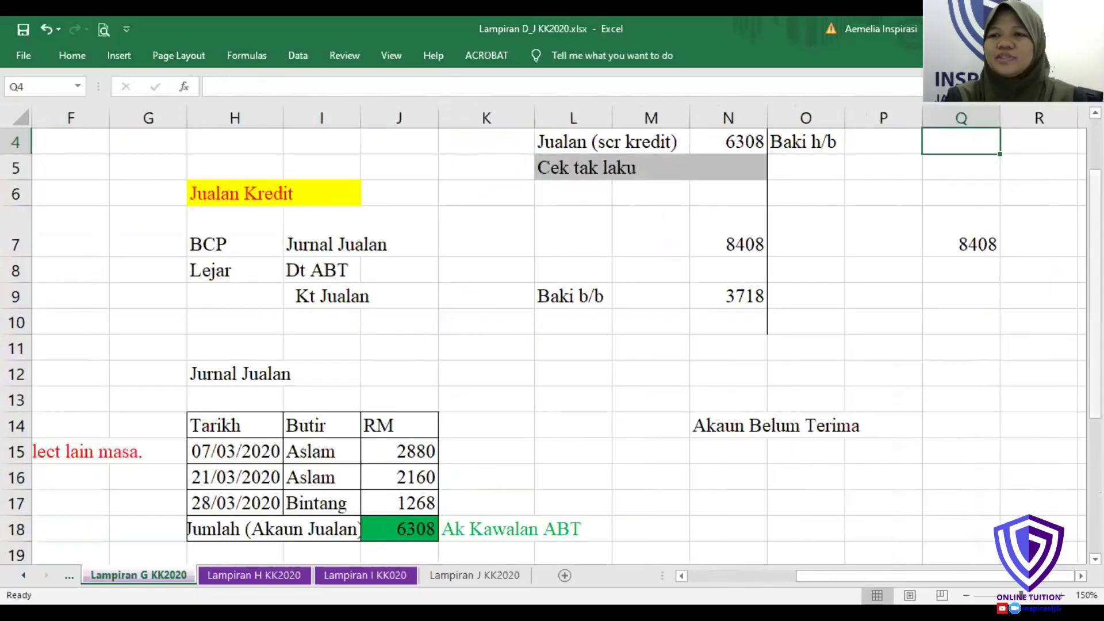
{"action": "scroll", "coordinate": [1000, 196], "scroll_direction": "up", "scroll_amount": 1}
{"action": "left_click", "coordinate": [976, 190]}
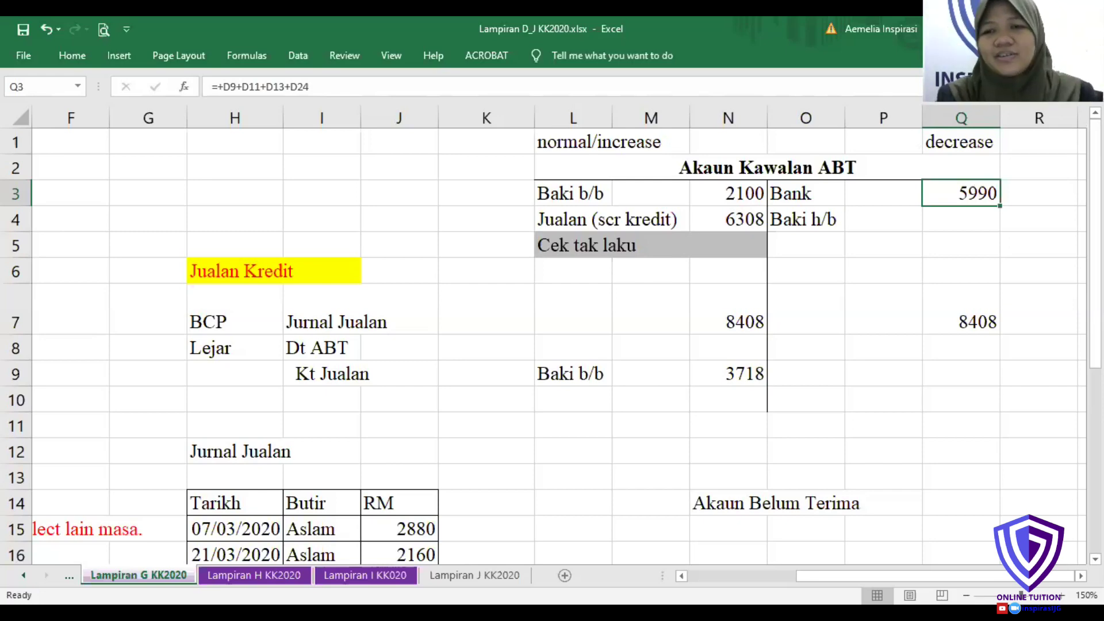
- Make the debit and credit totals in N7 and Q7 of Akaun Kawalan ABT bold
{"action": "left_click", "coordinate": [724, 311]}
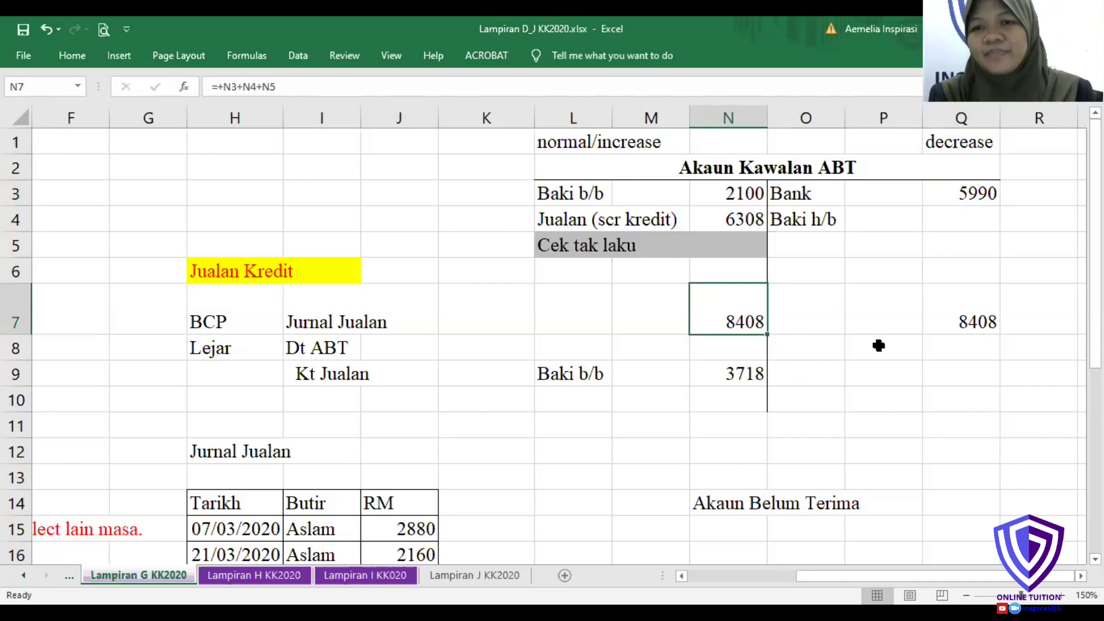
{"action": "left_click", "coordinate": [972, 323], "text": "ctrl"}
{"action": "key", "text": "ctrl+b"}
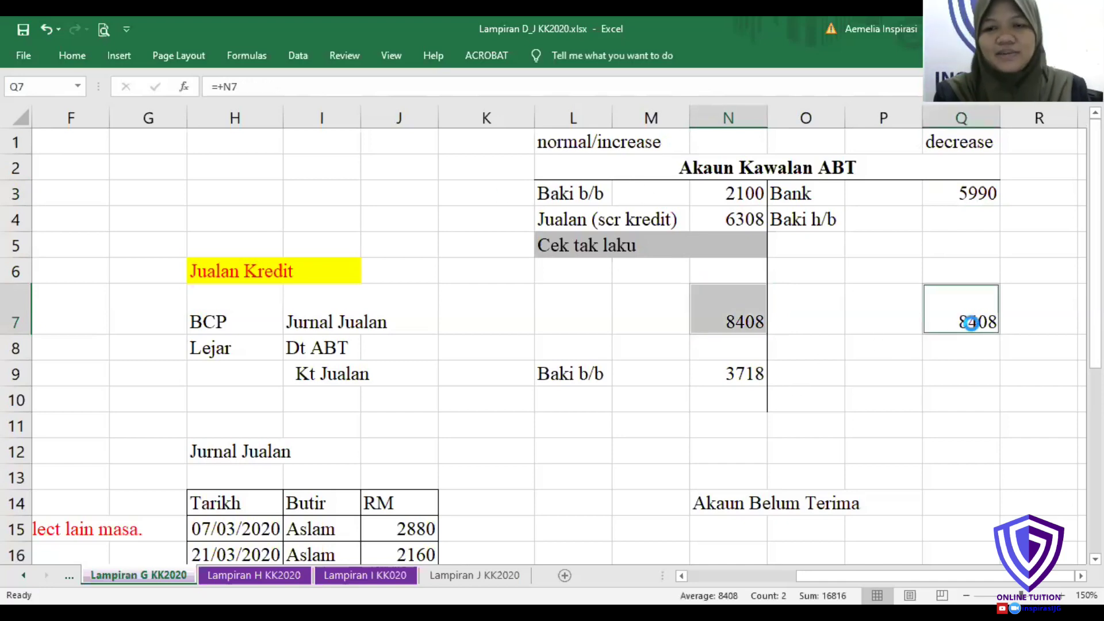
{"action": "left_click", "coordinate": [975, 358]}
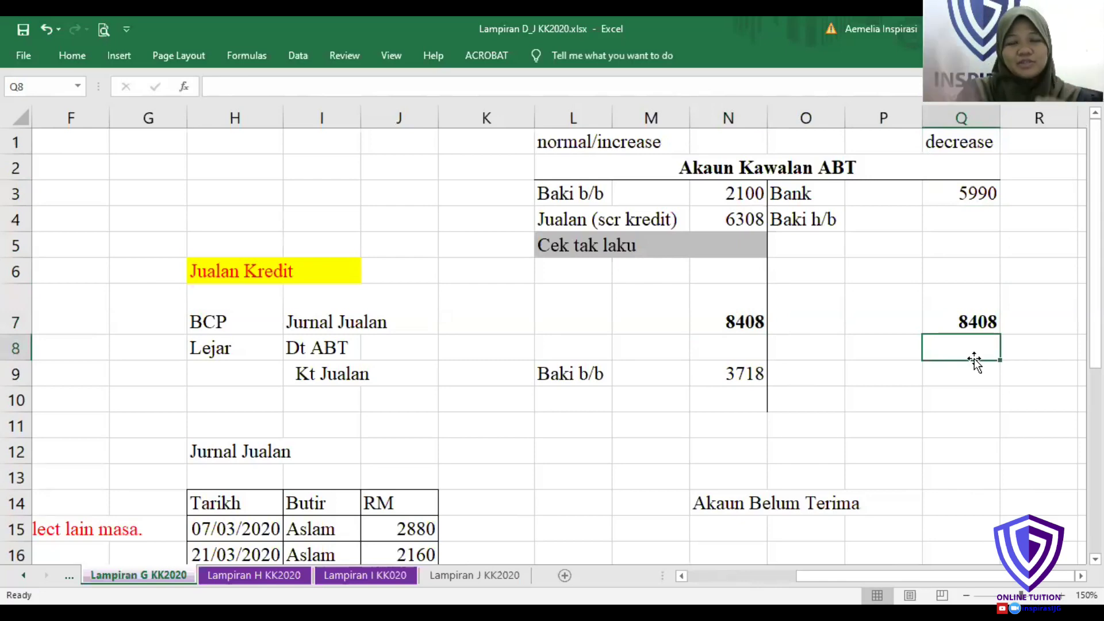
- Enter the Baki h/b amount in Q4 with the formula +Q7-Q3, subtracting the bank receipts from the total
{"action": "left_click", "coordinate": [983, 210]}
{"action": "type", "text": "+"}
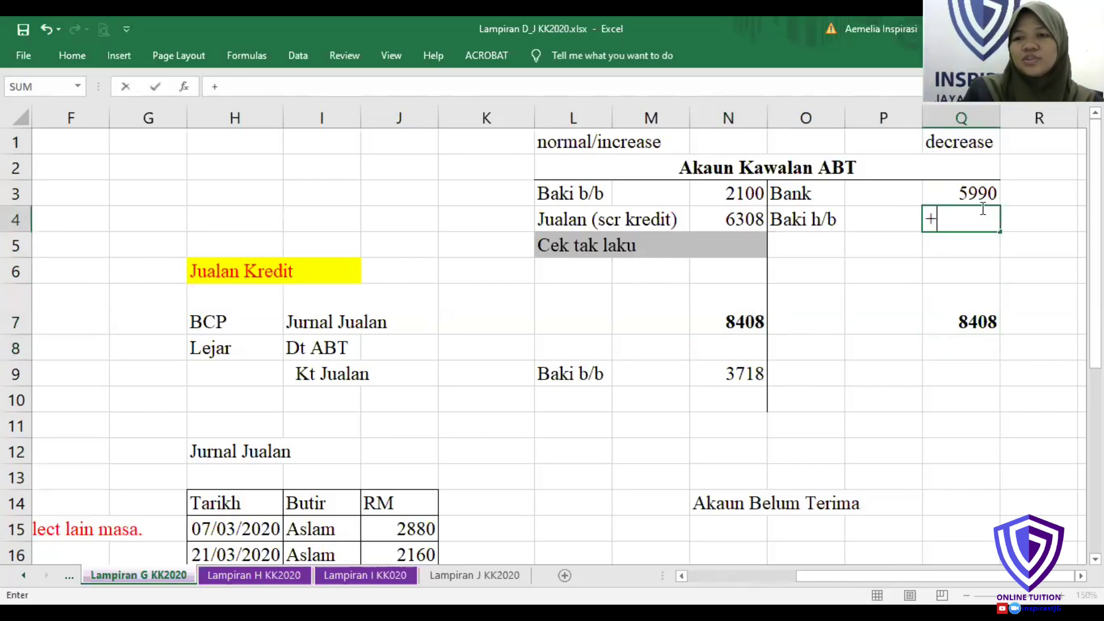
{"action": "left_click", "coordinate": [952, 301]}
{"action": "type", "text": "-"}
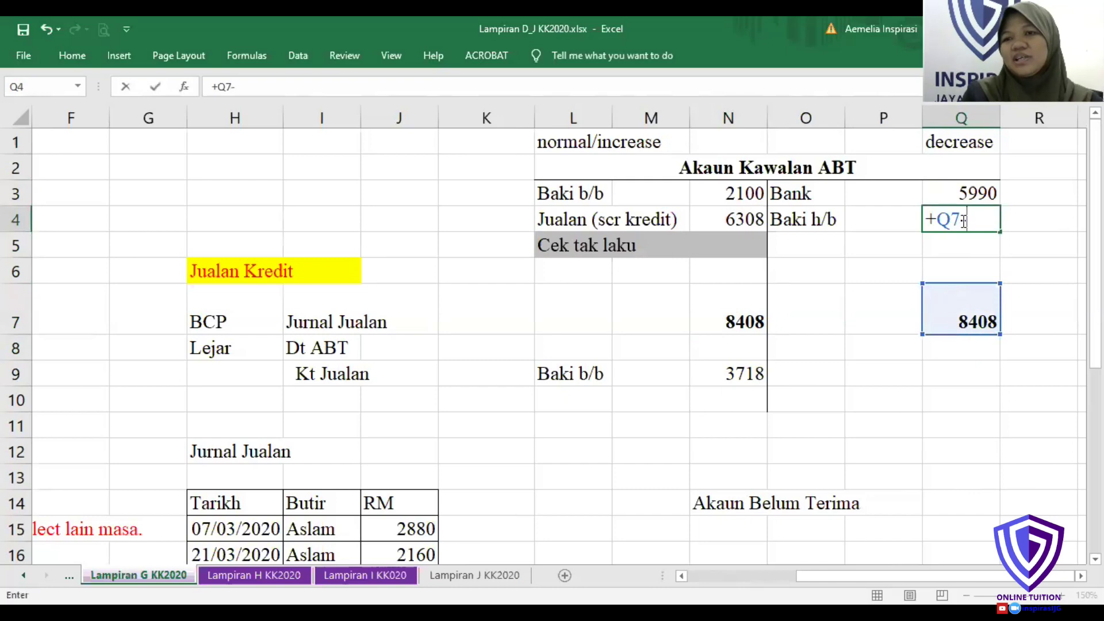
{"action": "left_click", "coordinate": [966, 192]}
{"action": "key", "text": "Return"}
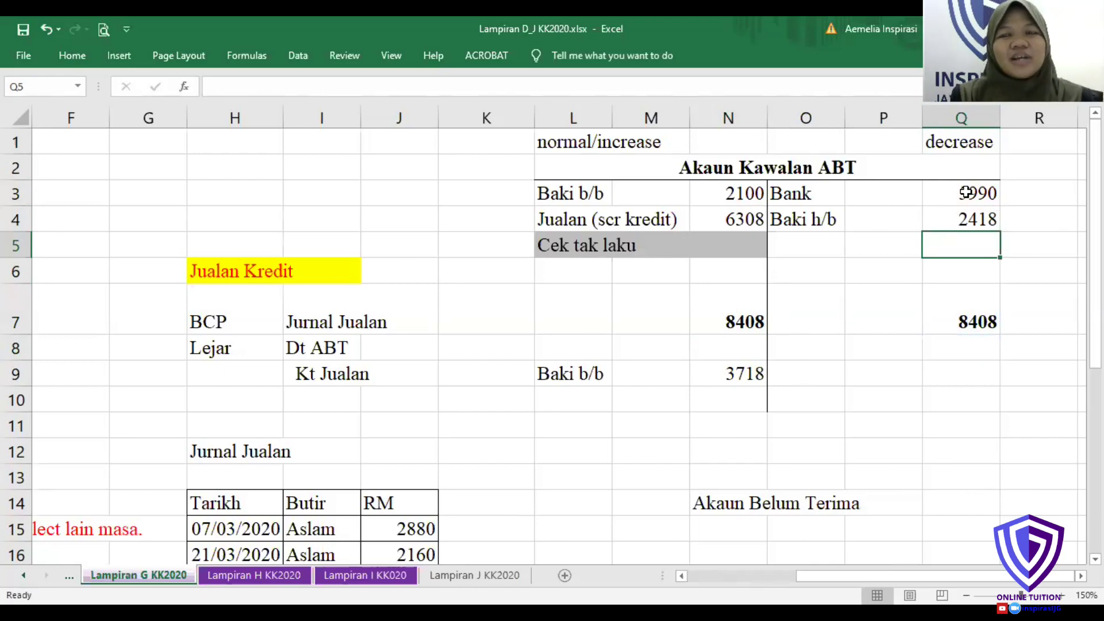
- Replace the Baki b/b amount in N9 with a link to the Baki h/b amount in Q4
{"action": "left_click", "coordinate": [723, 373]}
{"action": "type", "text": "+"}
{"action": "left_click", "coordinate": [958, 217]}
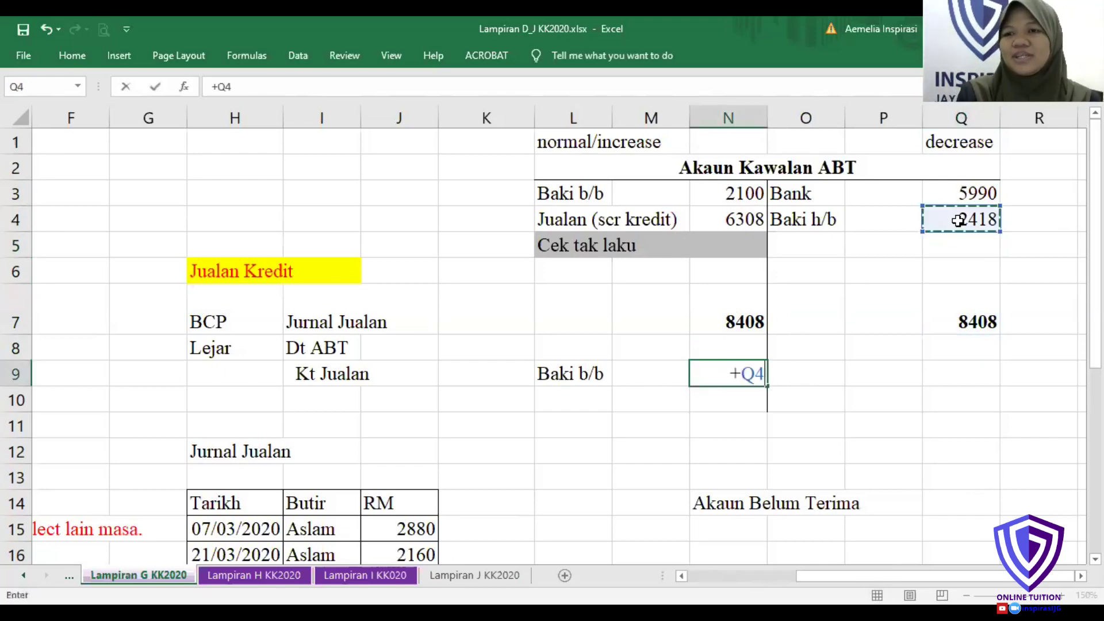
{"action": "key", "text": "Return"}
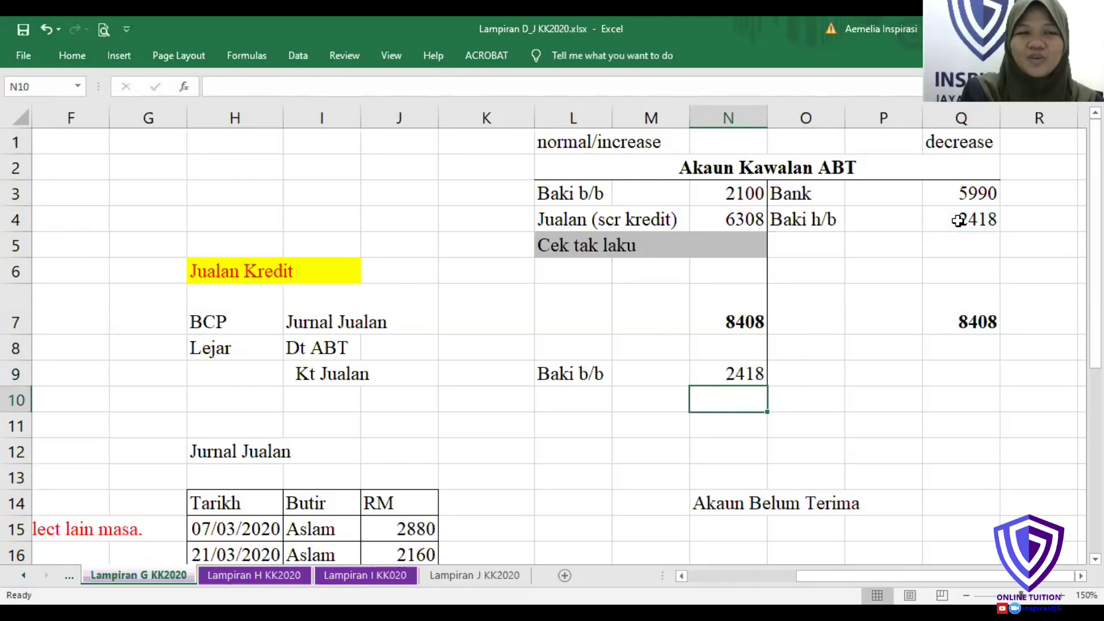
- Label the opening Baki b/b row with the month "mac" in K3
{"action": "left_click", "coordinate": [522, 192]}
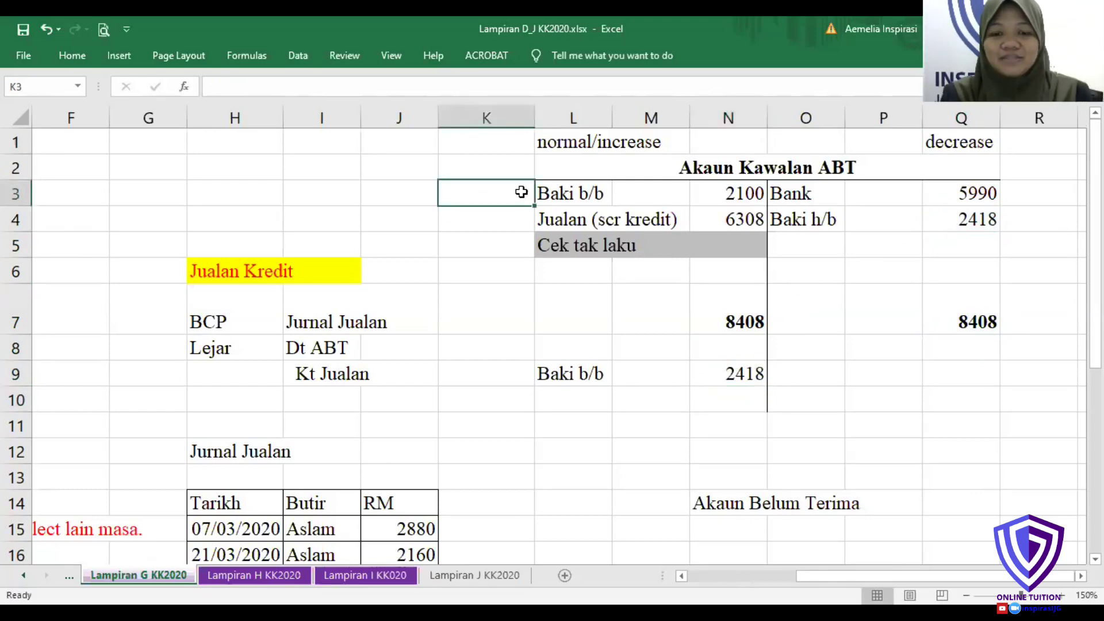
{"action": "type", "text": "mc"}
{"action": "key", "text": "Return"}
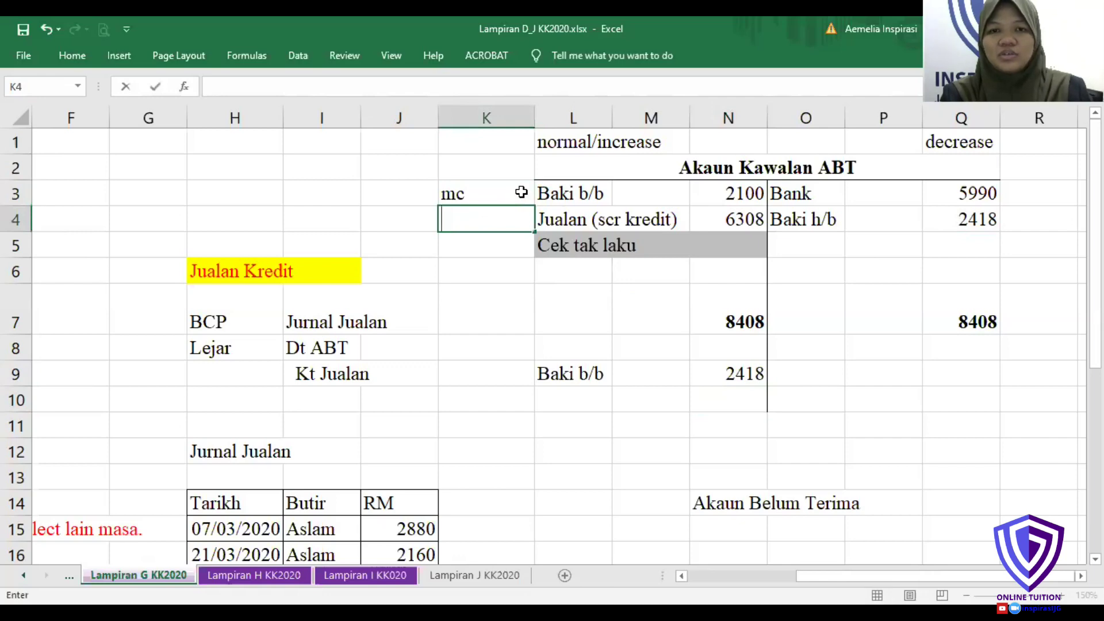
{"action": "left_click", "coordinate": [521, 191]}
{"action": "double_click", "coordinate": [521, 191]}
{"action": "key", "text": "Left"}
{"action": "type", "text": "a"}
{"action": "key", "text": "Return"}
- Label the carried-forward Baki b/b row with the month "april" in K9
{"action": "key", "text": "Down"}
{"action": "key", "text": "Down"}
{"action": "key", "text": "Down"}
{"action": "key", "text": "Down"}
{"action": "key", "text": "Down"}
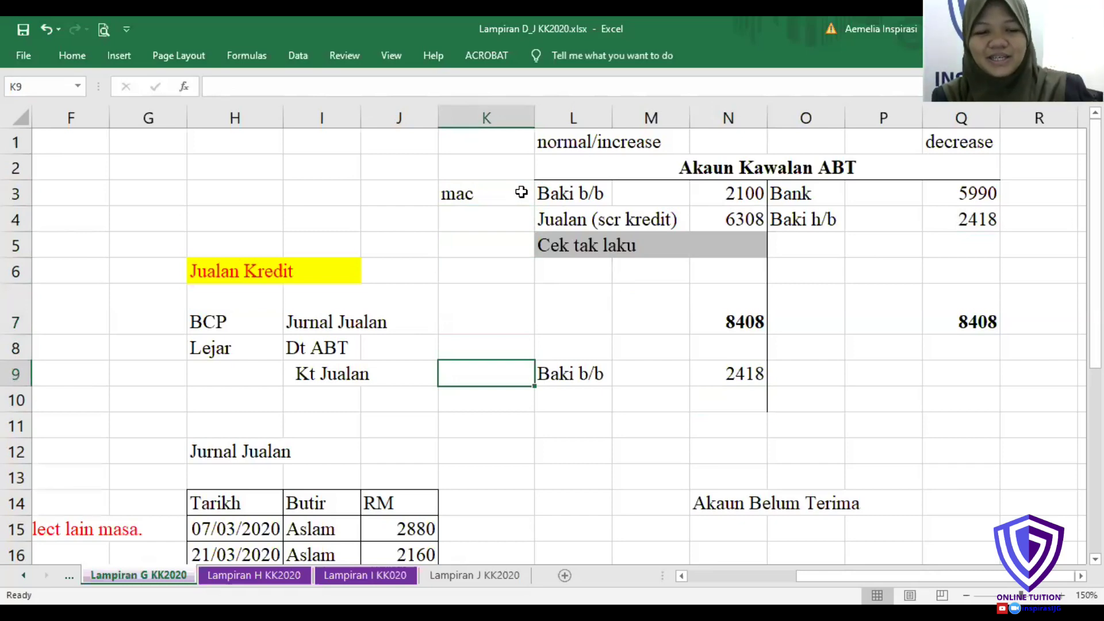
{"action": "type", "text": "april"}
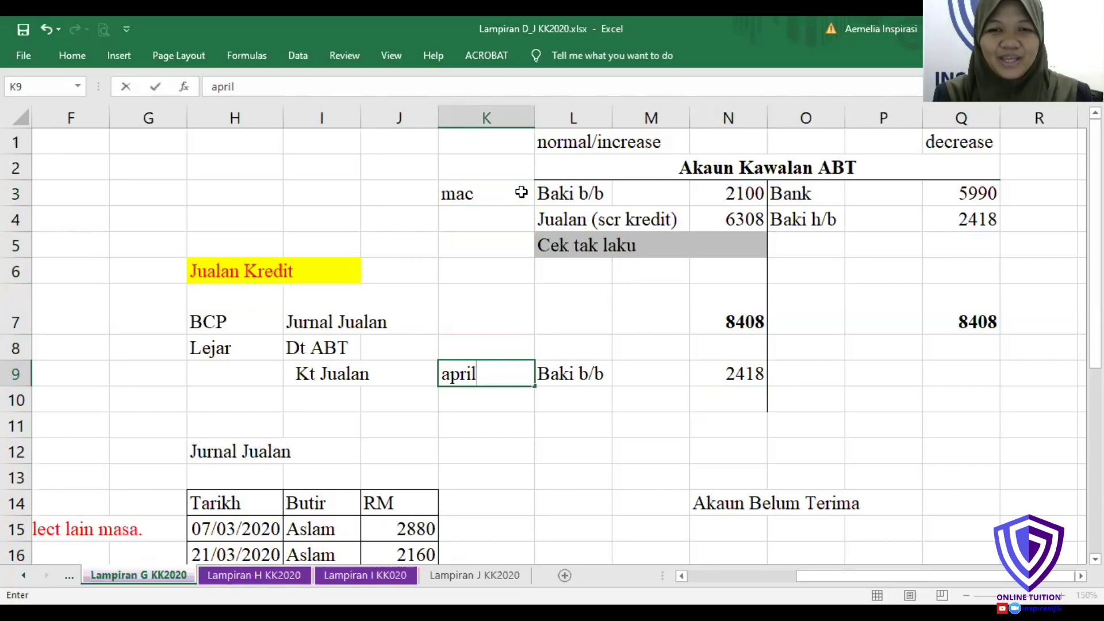
{"action": "key", "text": "Return"}
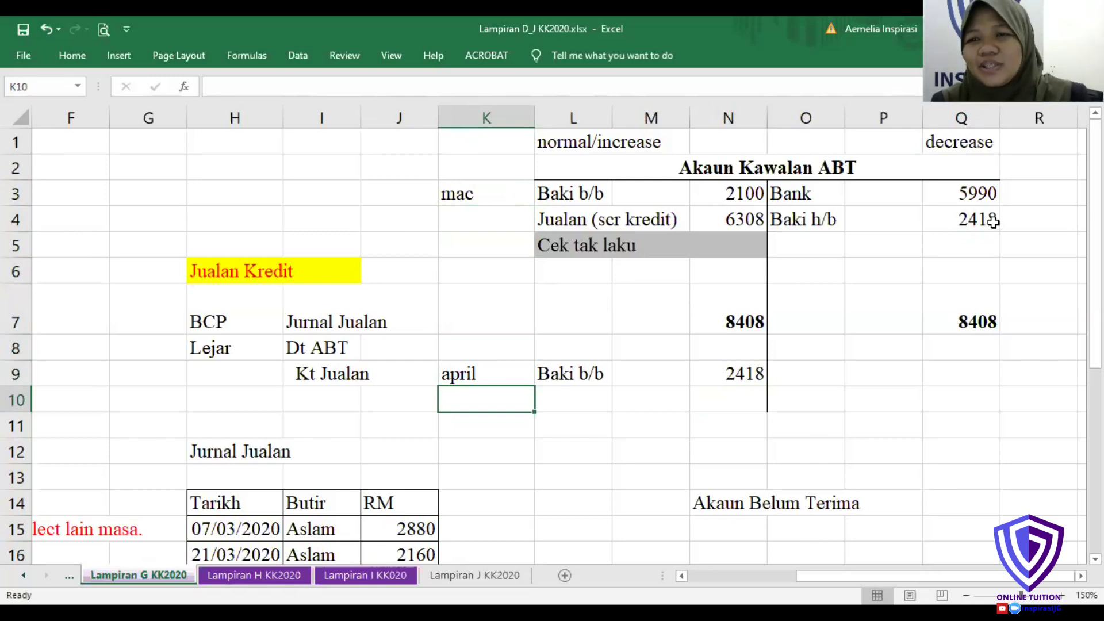
- Enter 1300 as the Cek tak laku amount in N5 of Akaun Kawalan ABT
{"action": "left_click", "coordinate": [717, 248]}
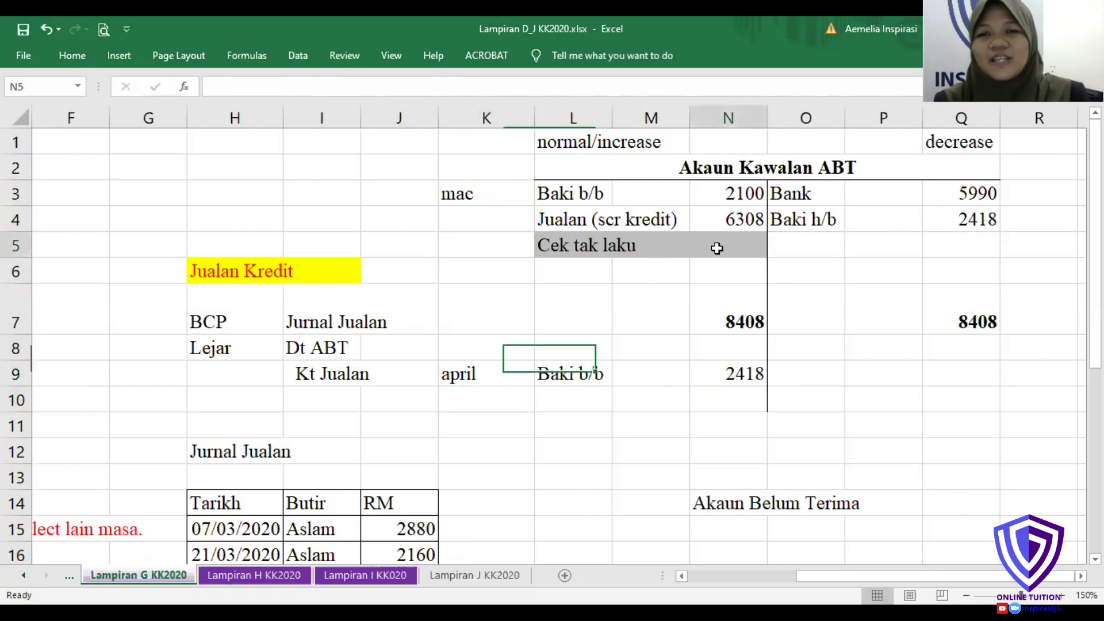
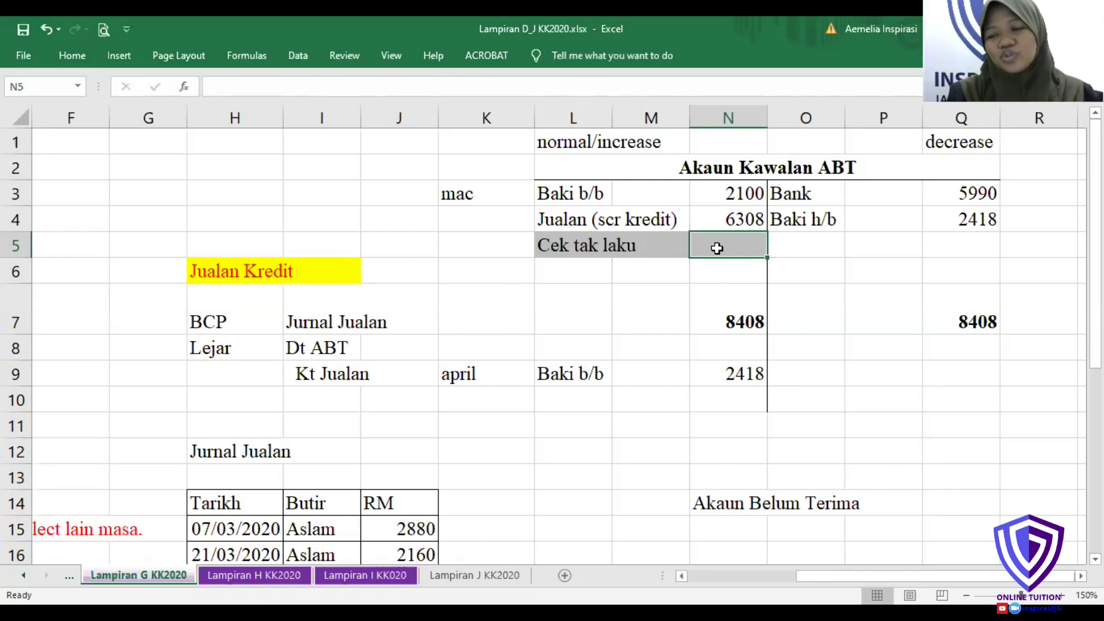
{"action": "type", "text": "1300"}
{"action": "key", "text": "Return"}
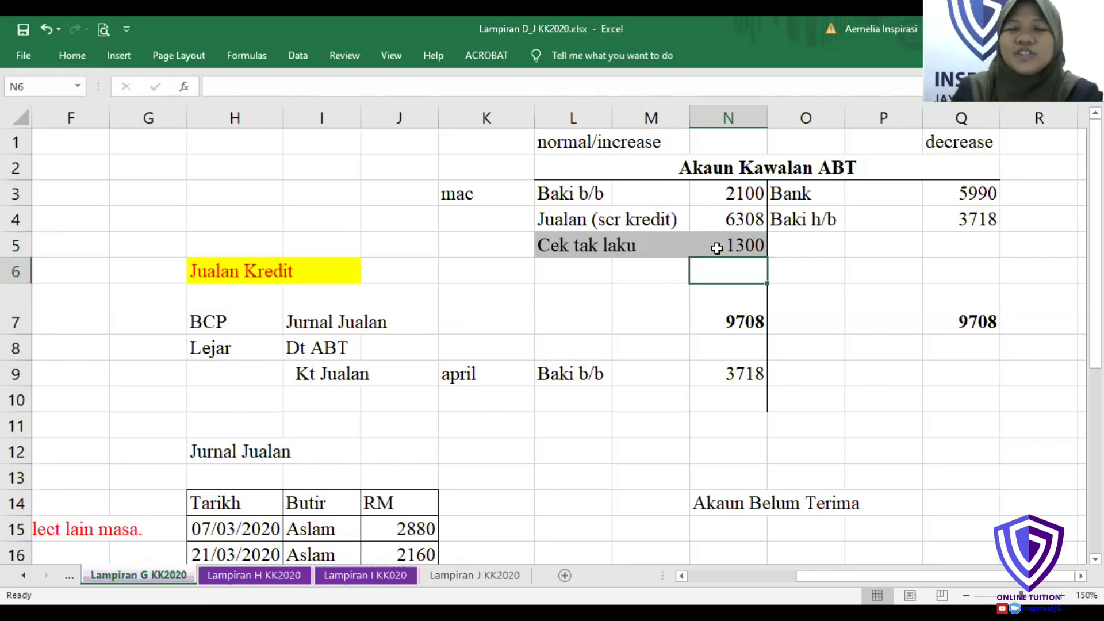
{"action": "left_click", "coordinate": [976, 219]}
{"action": "right_click", "coordinate": [976, 219]}
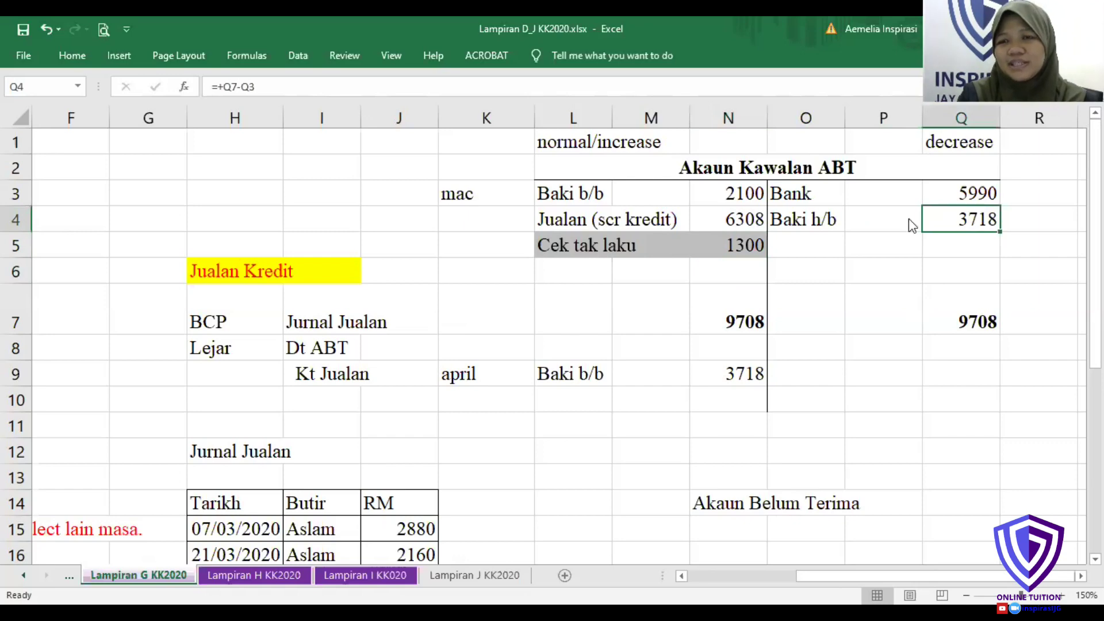
{"action": "left_click", "coordinate": [831, 195]}
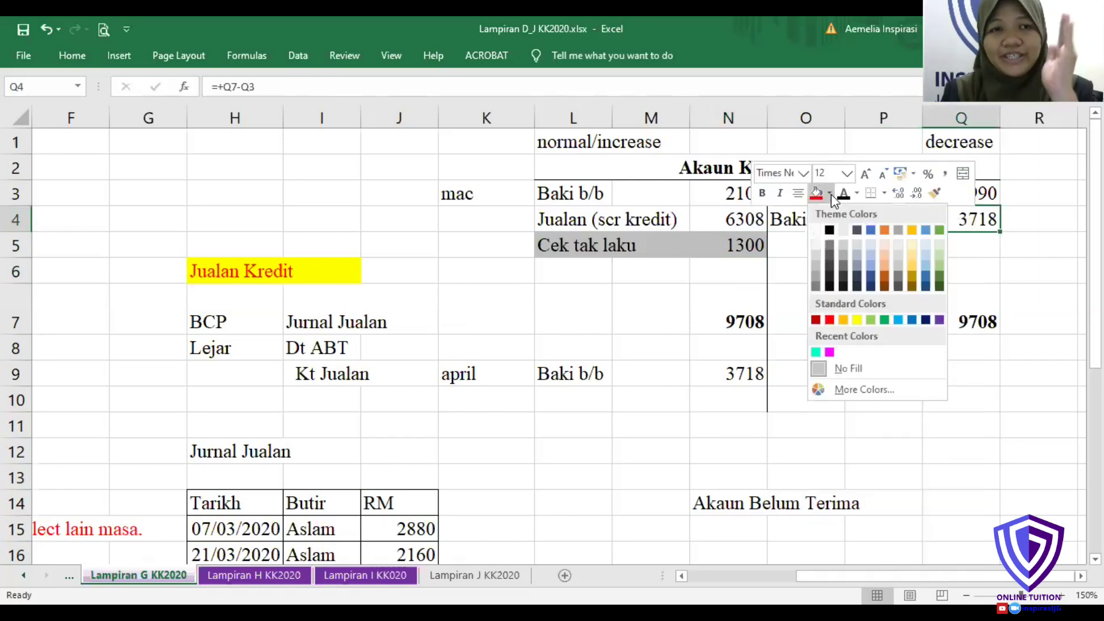
{"action": "left_click", "coordinate": [913, 231]}
- Compare the control account's closing balance with the red closing balances in E13 and E25 of the Aslam and Bintang ledgers
{"action": "scroll", "coordinate": [925, 575], "scroll_direction": "left", "scroll_amount": 3}
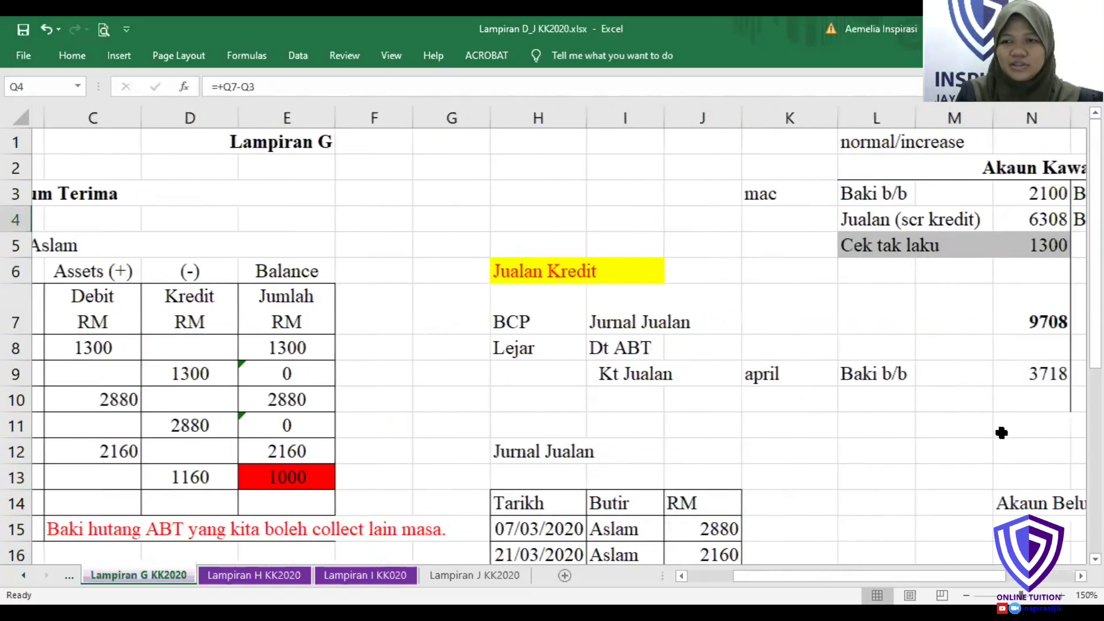
{"action": "scroll", "coordinate": [552, 345], "scroll_direction": "down", "scroll_amount": 4}
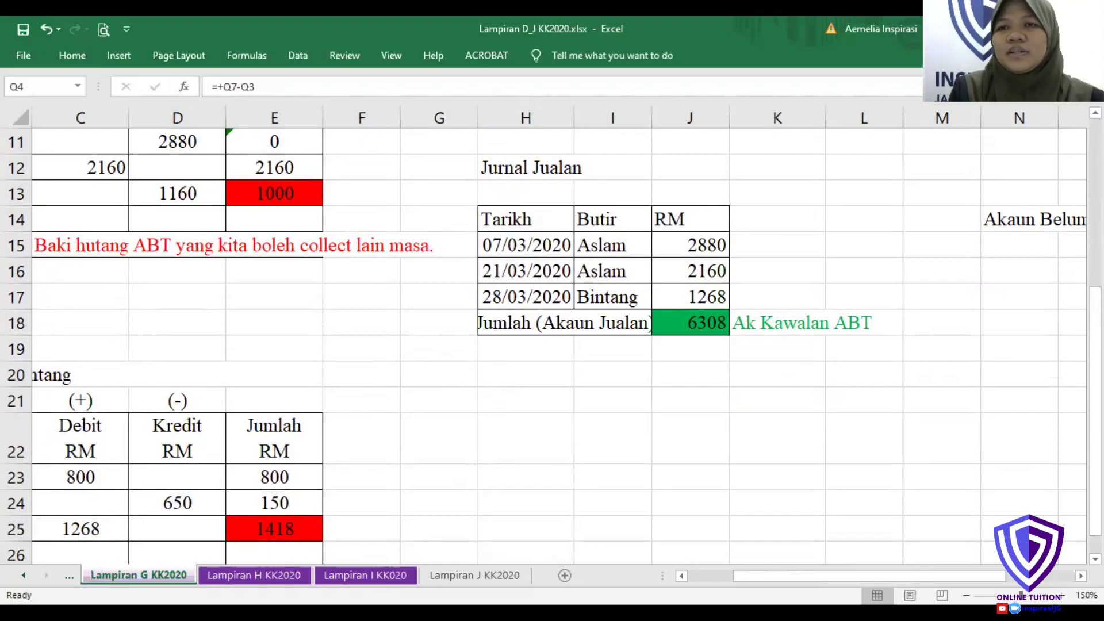
{"action": "scroll", "coordinate": [957, 245], "scroll_direction": "up", "scroll_amount": 2}
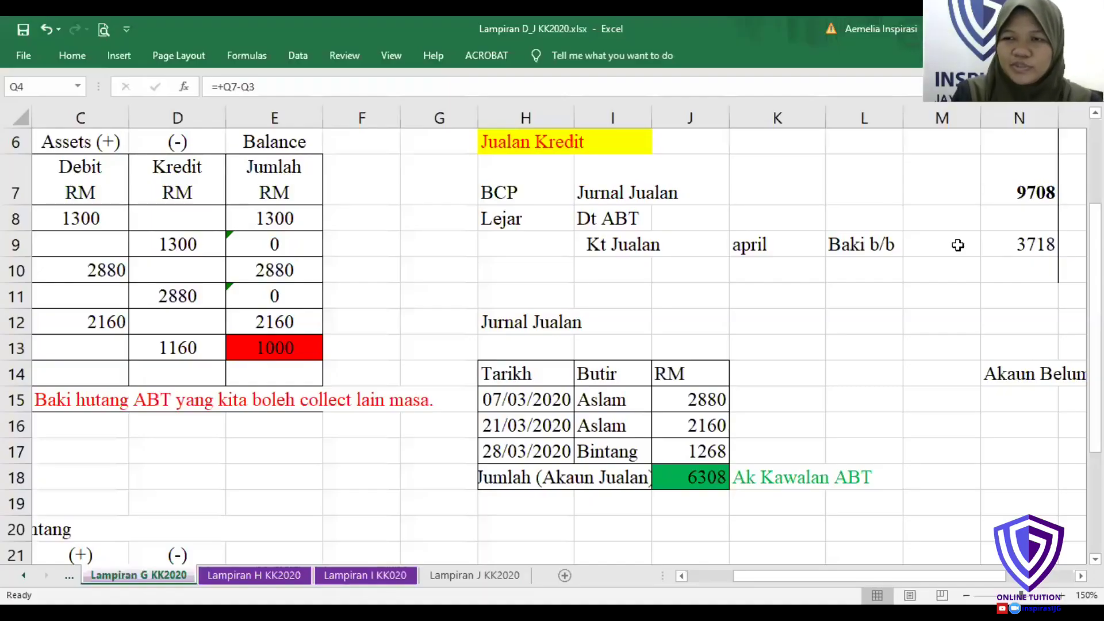
{"action": "scroll", "coordinate": [318, 197], "scroll_direction": "down", "scroll_amount": 2}
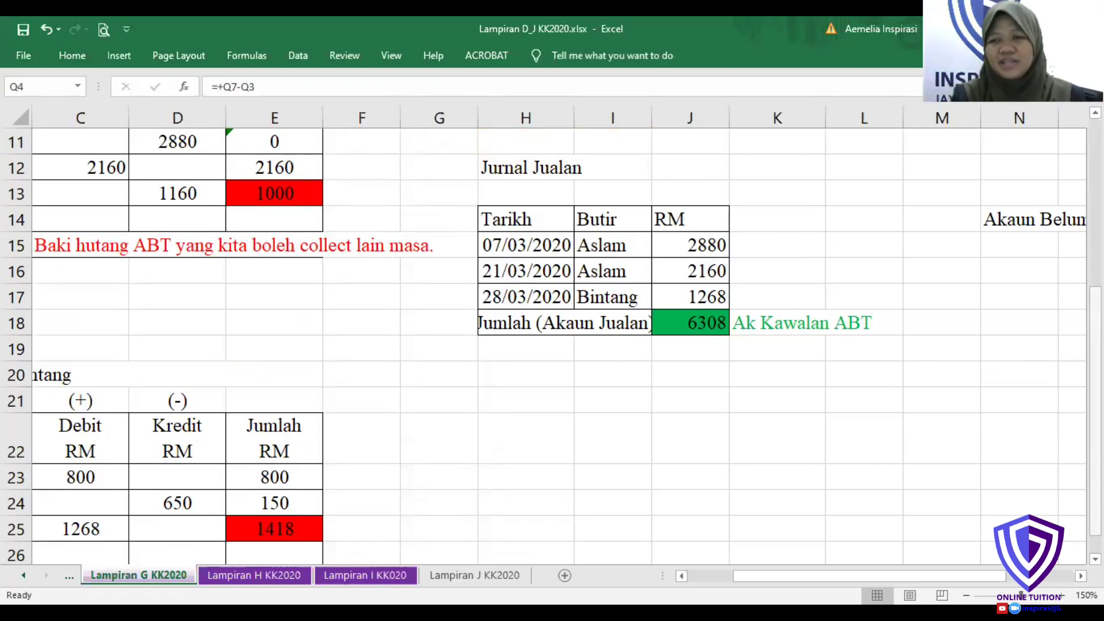
{"action": "scroll", "coordinate": [1049, 294], "scroll_direction": "right", "scroll_amount": 4}
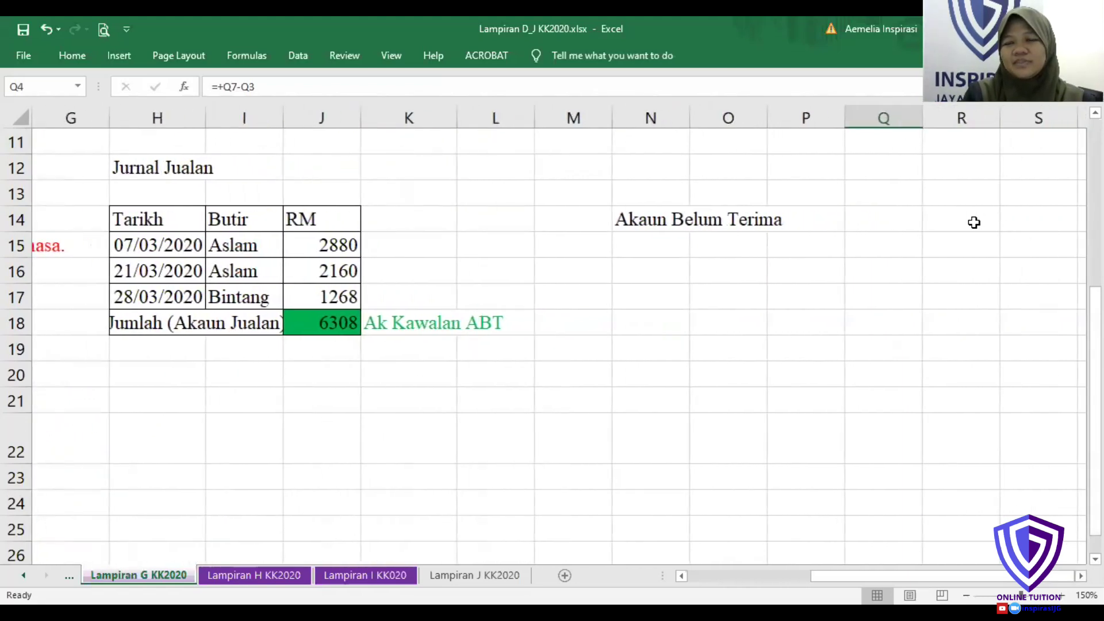
- Enter the sum of the two ABT ledger balances, +1000+1418, in R14 beside the Akaun Belum Terima label
{"action": "left_click", "coordinate": [974, 223]}
{"action": "type", "text": "+"}
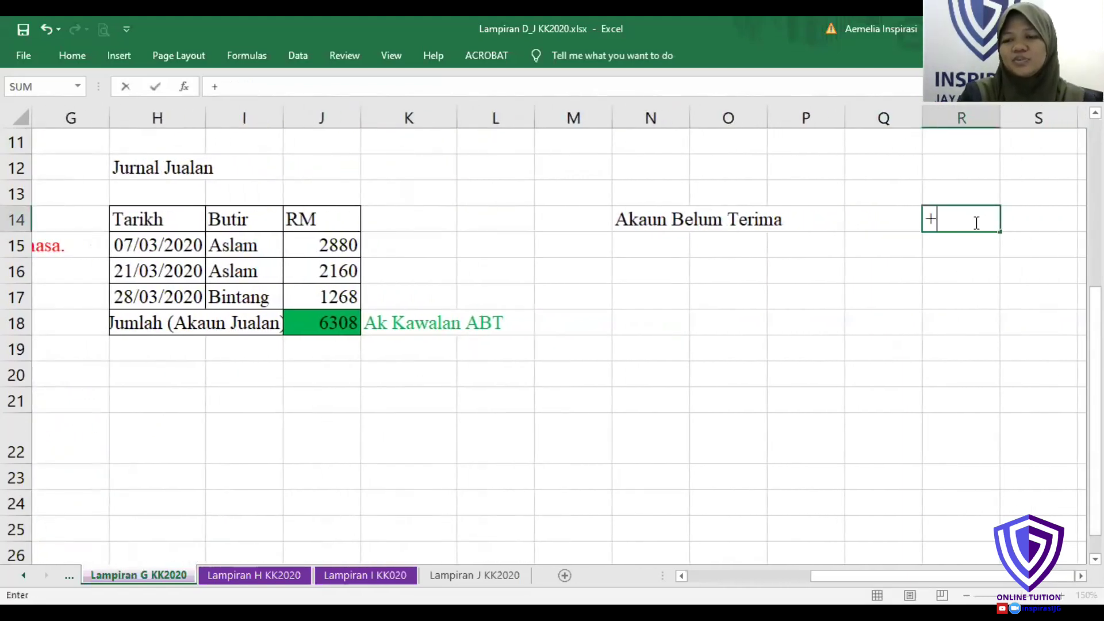
{"action": "type", "text": "1000+1418"}
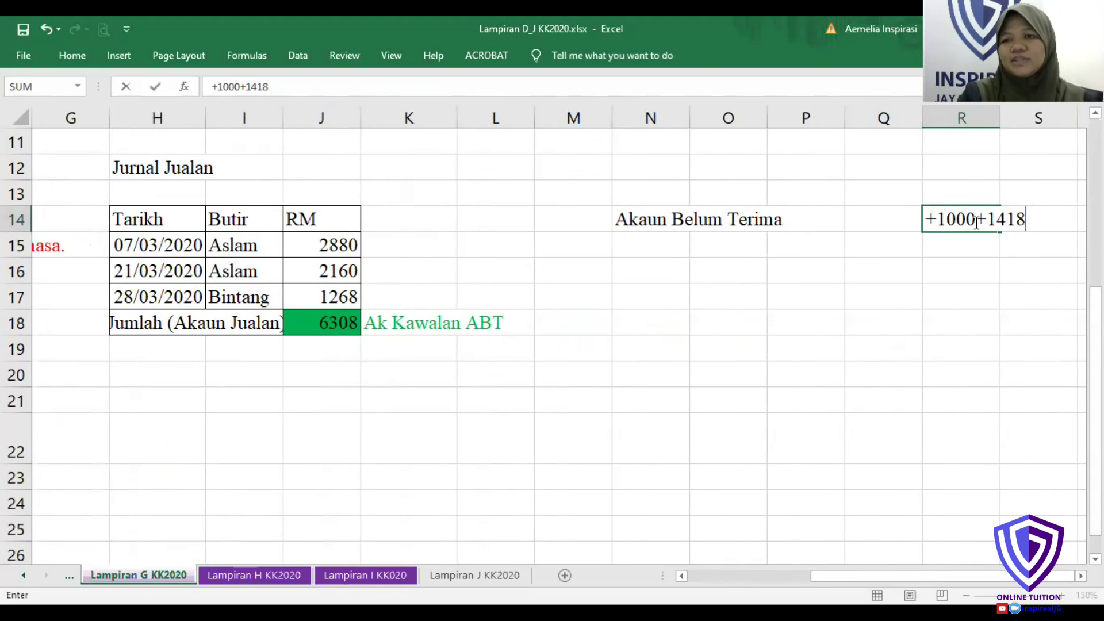
{"action": "key", "text": "Return"}
{"action": "left_click", "coordinate": [976, 223]}
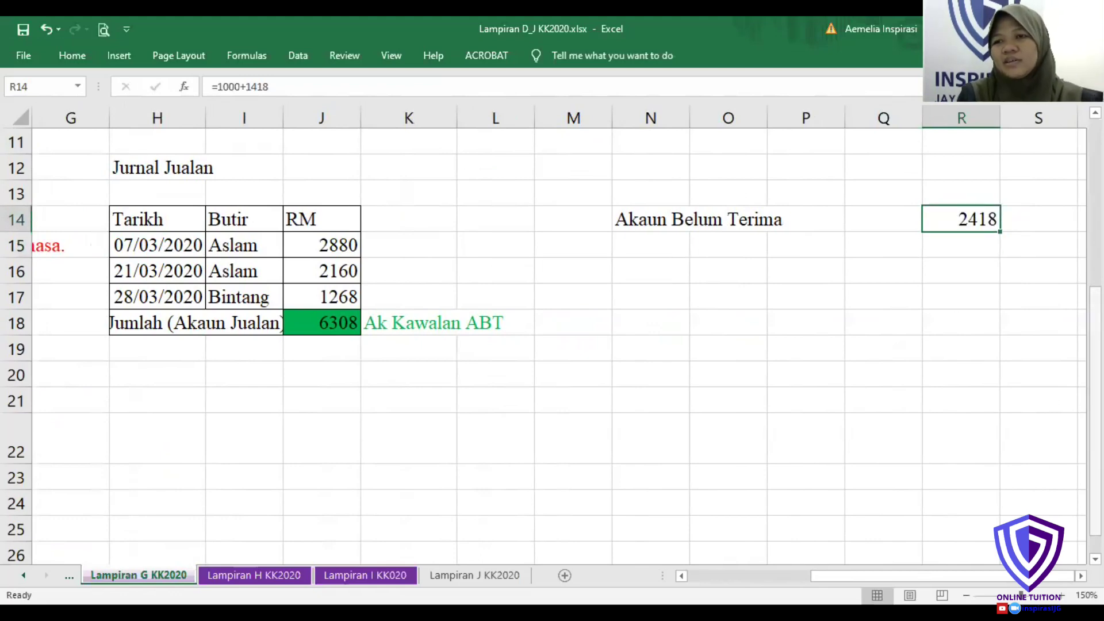
- Move the Akaun Belum Terima sum from R14 to Q14, in line with the control account's amounts
{"action": "scroll", "coordinate": [955, 426], "scroll_direction": "up", "scroll_amount": 3}
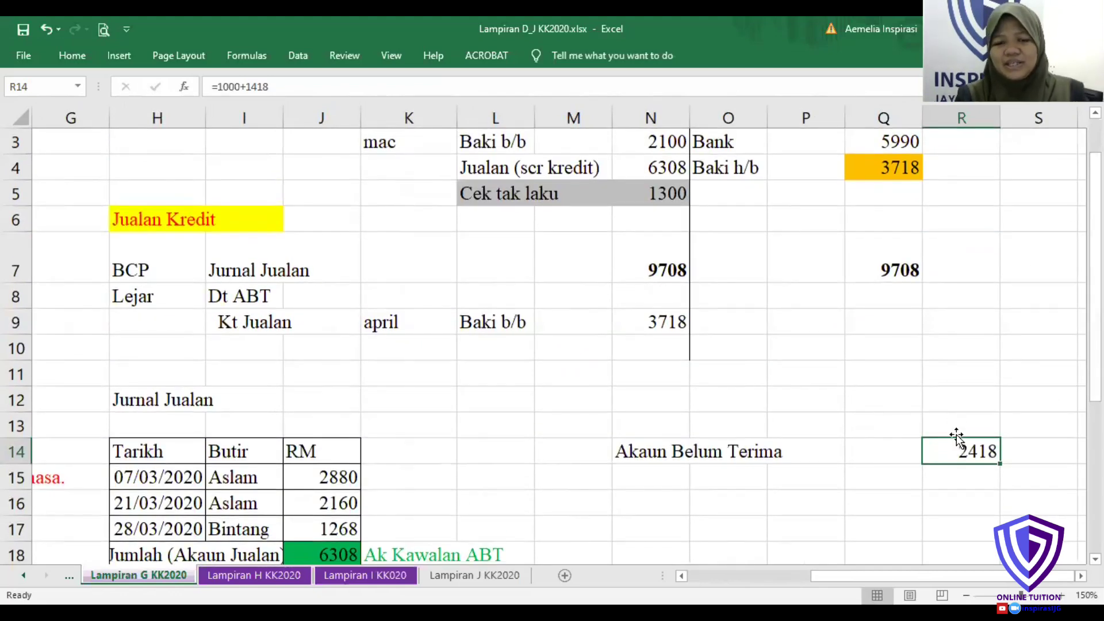
{"action": "key", "text": "ctrl+x"}
{"action": "left_click", "coordinate": [892, 454]}
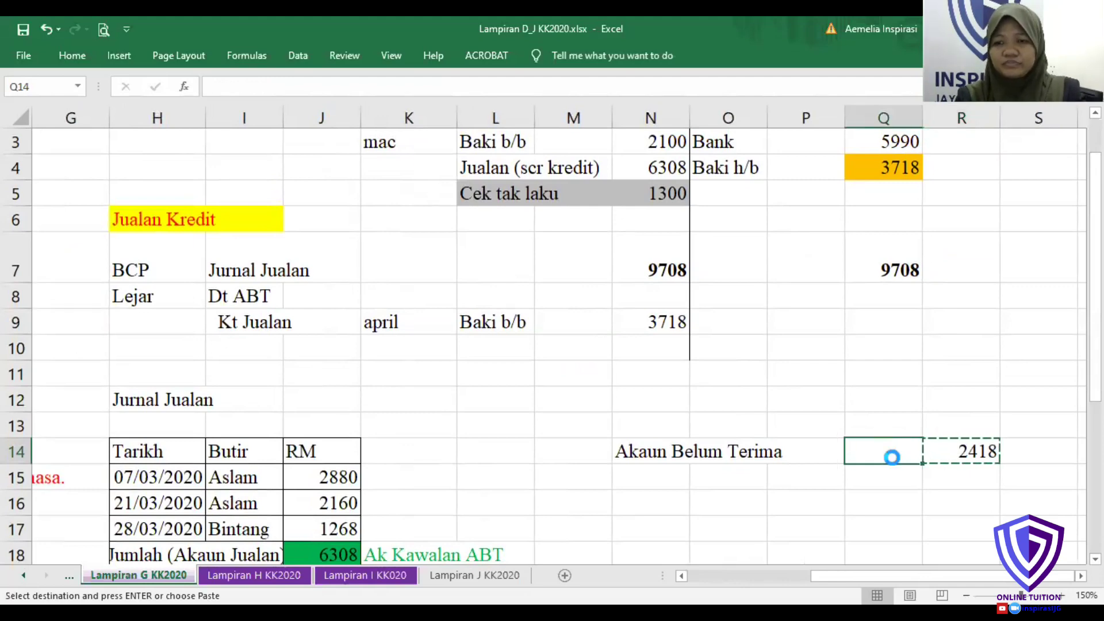
{"action": "key", "text": "ctrl+v"}
{"action": "left_click", "coordinate": [926, 352]}
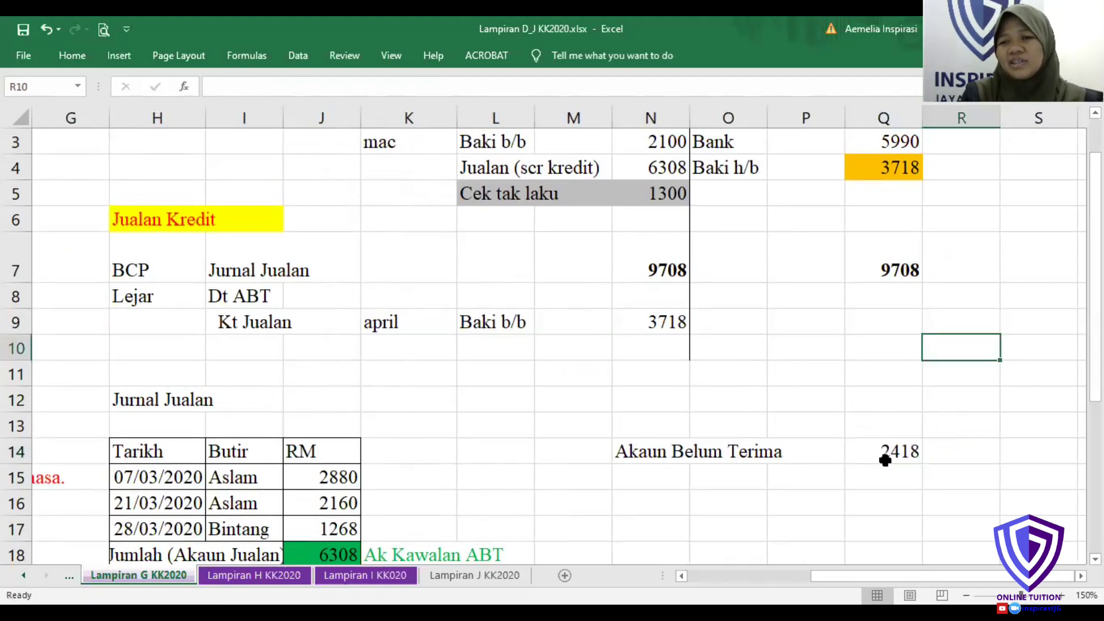
- Fill the Akaun Belum Terima total in Q14 with standard red
{"action": "left_click", "coordinate": [899, 448]}
{"action": "right_click", "coordinate": [898, 449]}
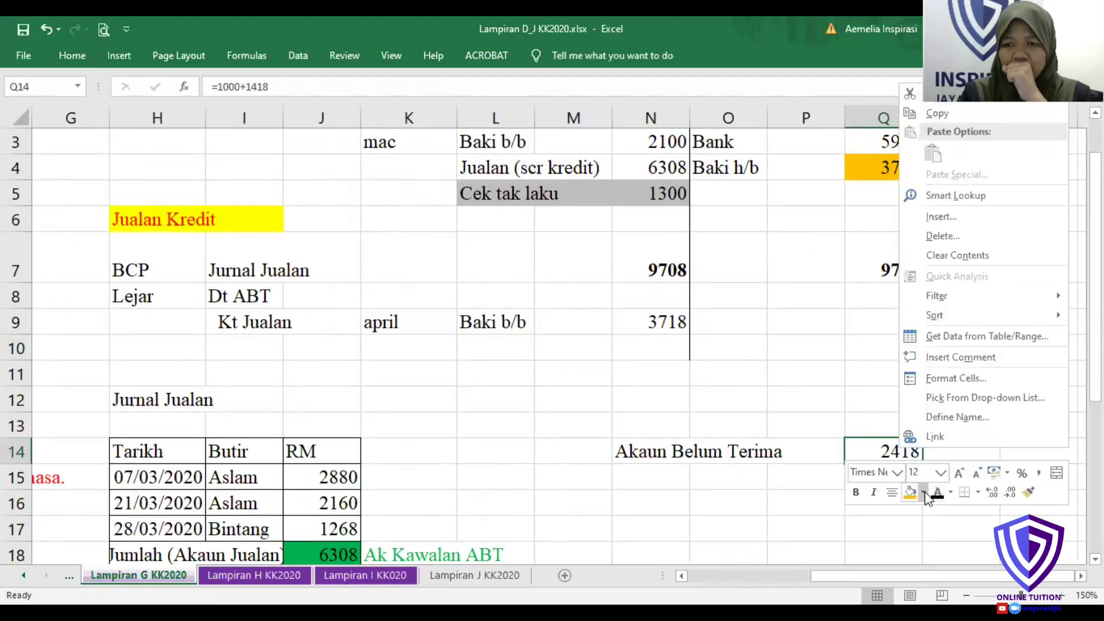
{"action": "left_click", "coordinate": [924, 493]}
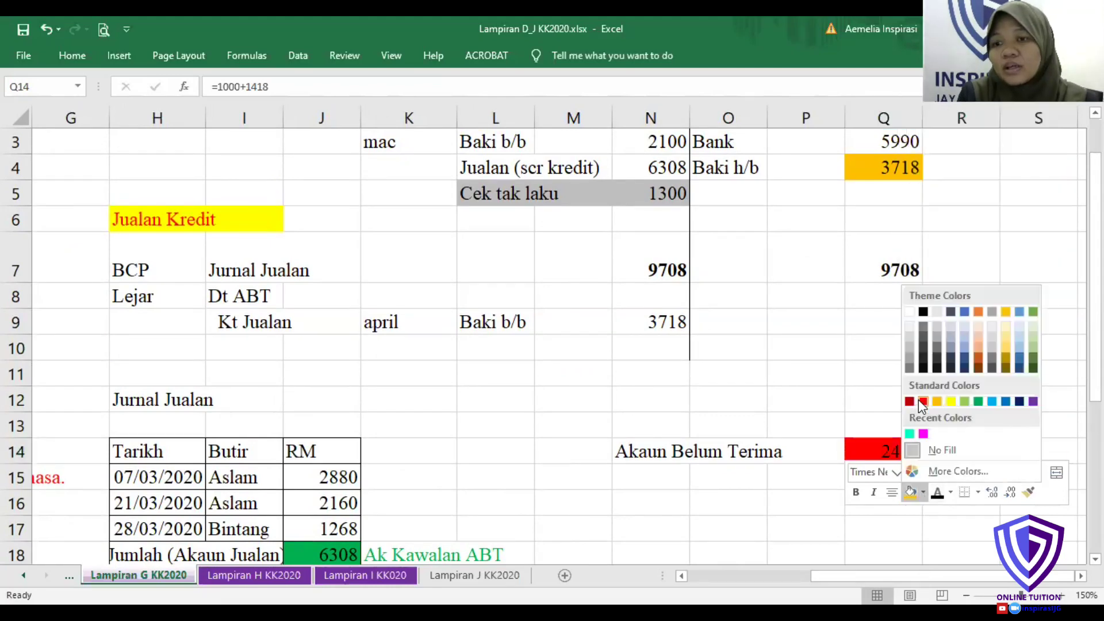
{"action": "left_click", "coordinate": [923, 401]}
{"action": "left_click", "coordinate": [902, 165]}
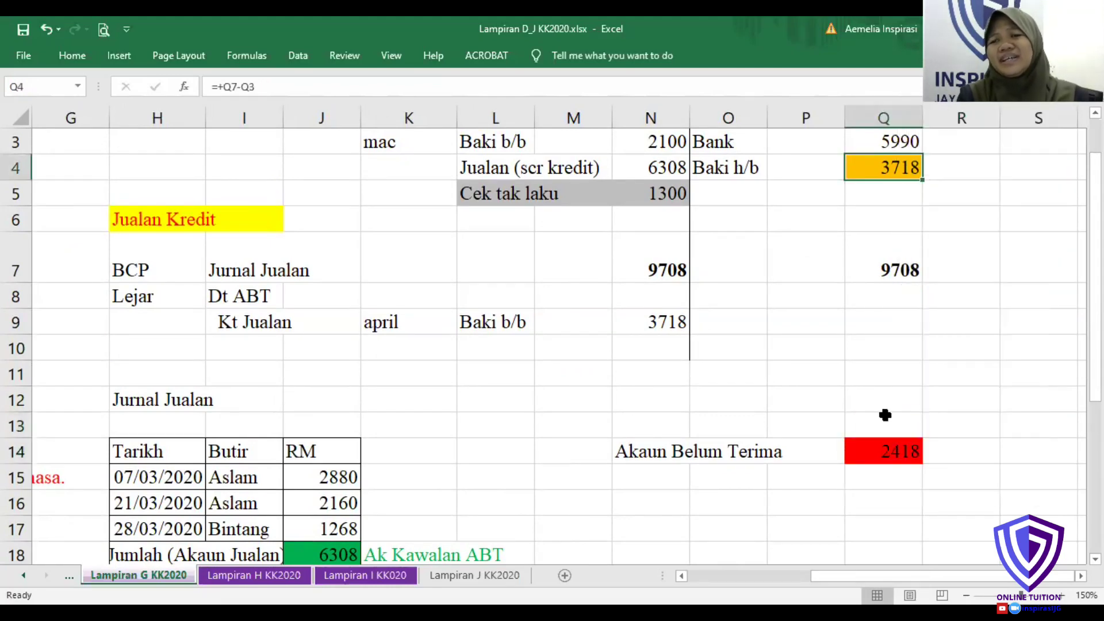
- Label cell P16 below the Akaun Belum Terima row with "beza"
{"action": "left_click", "coordinate": [795, 495]}
{"action": "type", "text": "beza"}
{"action": "key", "text": "Return"}
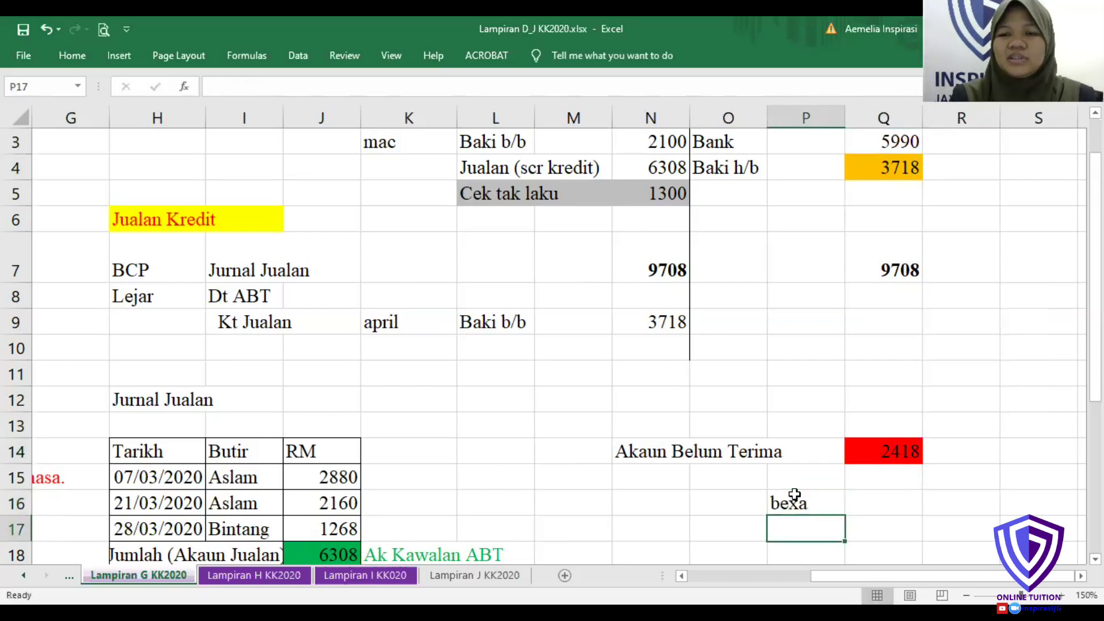
{"action": "left_click", "coordinate": [795, 495]}
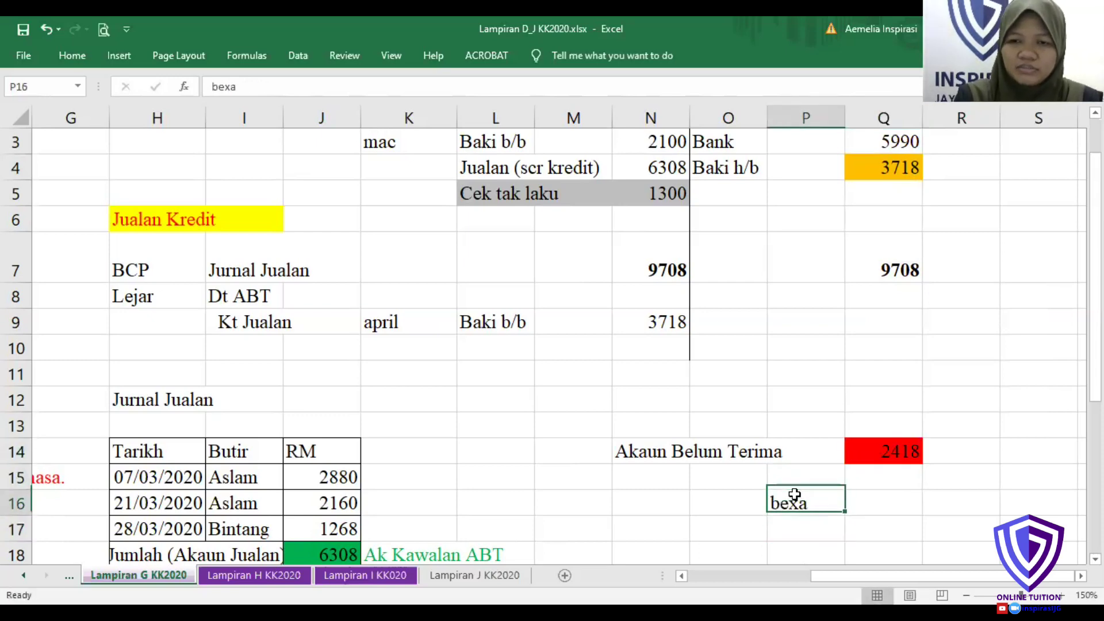
{"action": "type", "text": "beza"}
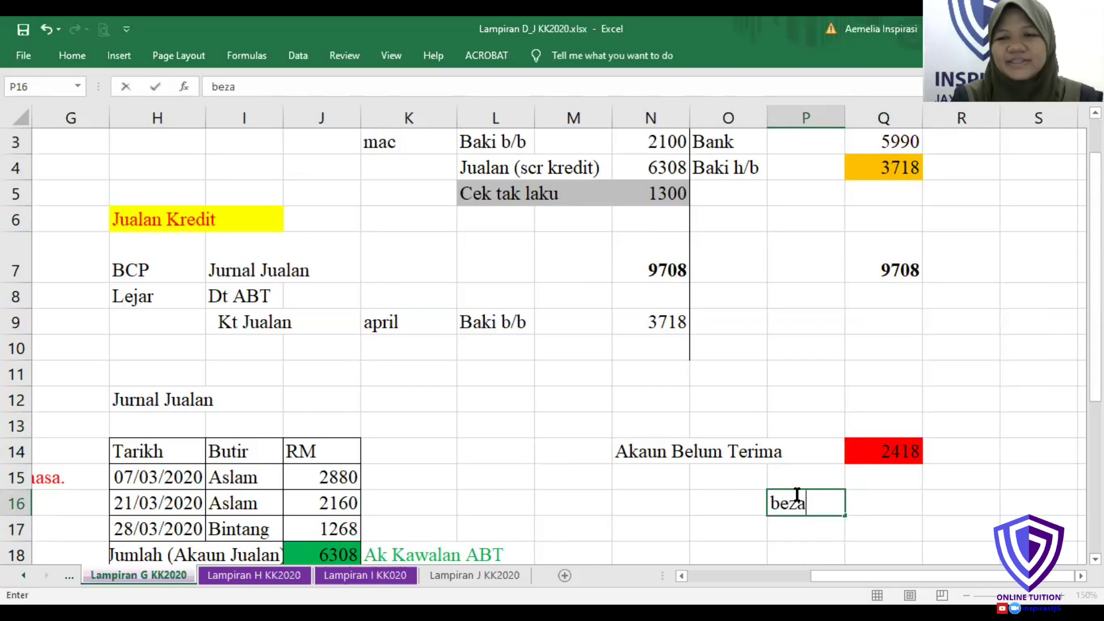
{"action": "key", "text": "Return"}
- Calculate the difference in Q16 by subtracting the Akaun Belum Terima total in Q14 from the Baki h/b in Q4
{"action": "left_click", "coordinate": [860, 506]}
{"action": "type", "text": "9+"}
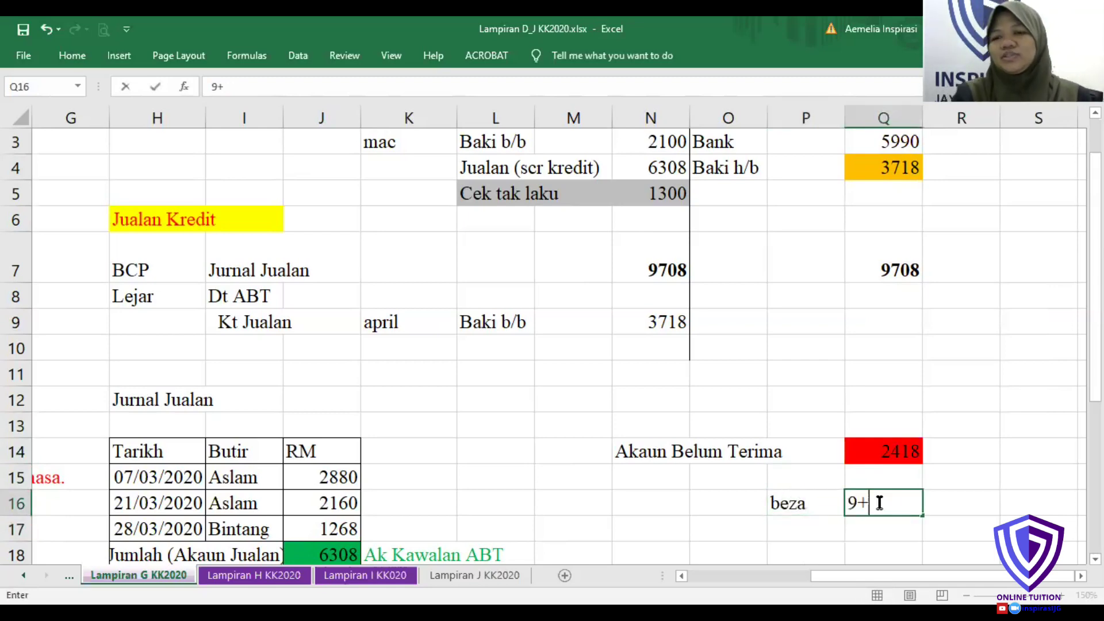
{"action": "key", "text": "BackSpace"}
{"action": "key", "text": "BackSpace"}
{"action": "type", "text": "+"}
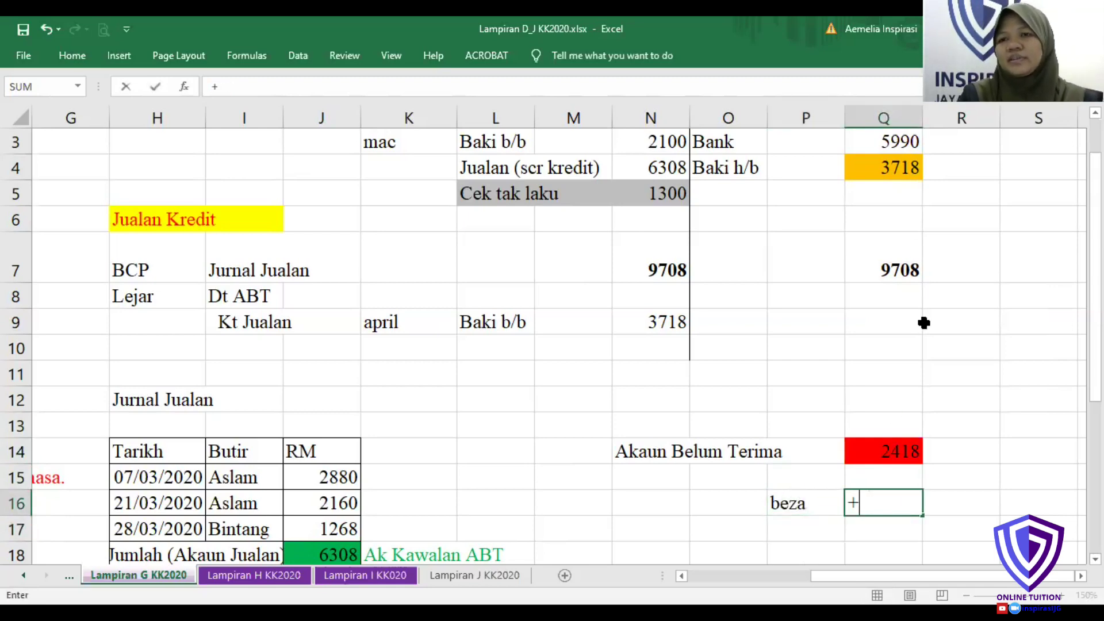
{"action": "left_click", "coordinate": [901, 168]}
{"action": "type", "text": "-"}
{"action": "left_click", "coordinate": [867, 452]}
{"action": "key", "text": "Return"}
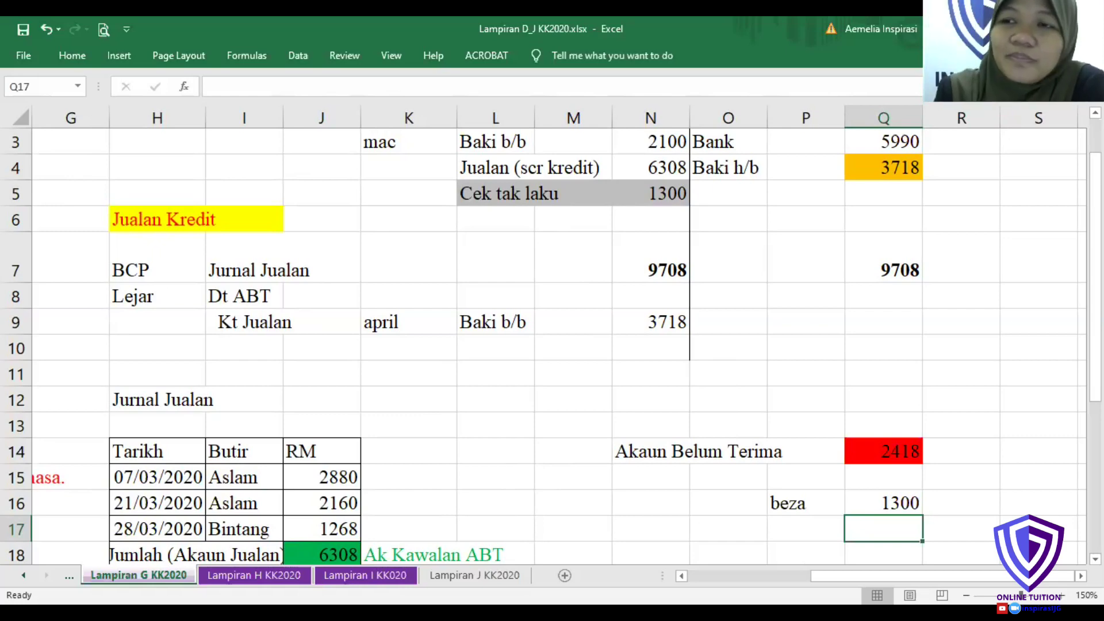
- On the Lampiran H sheet, reveal the Perniagaan Selaseh entries in A8:D12 by setting their font colour to black
{"action": "scroll", "coordinate": [552, 345], "scroll_direction": "up", "scroll_amount": 1}
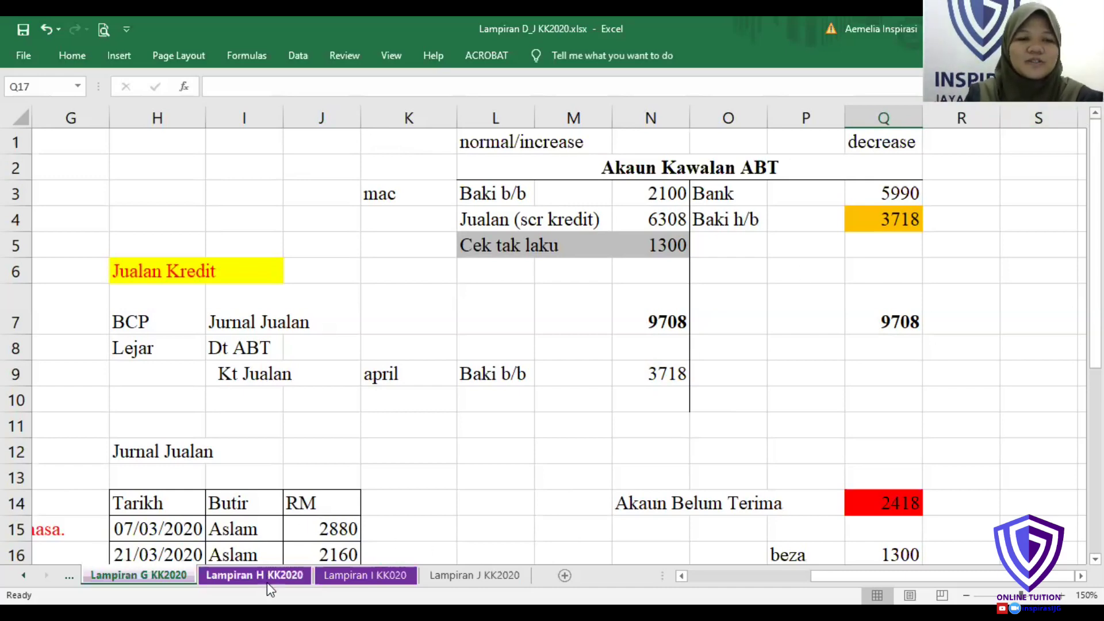
{"action": "left_click", "coordinate": [281, 575]}
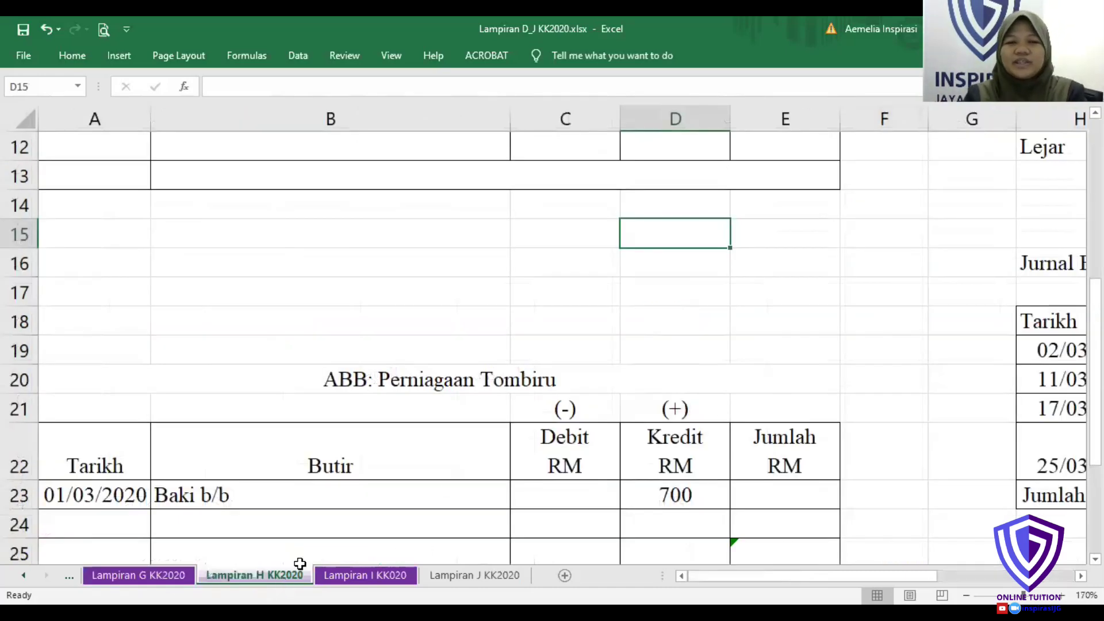
{"action": "scroll", "coordinate": [552, 345], "scroll_direction": "up", "scroll_amount": 4}
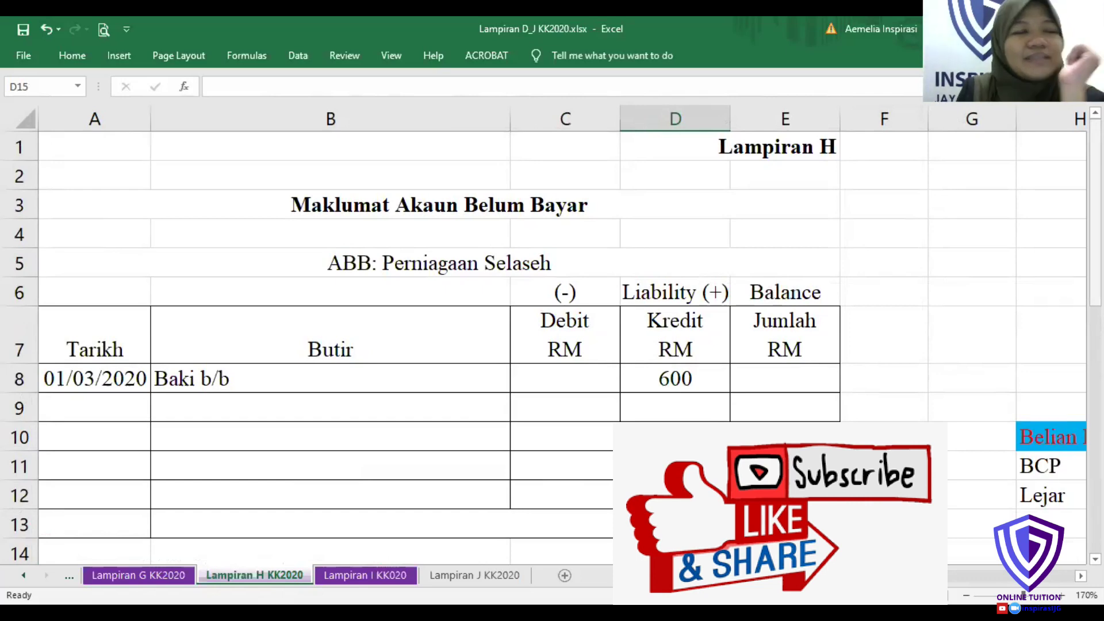
{"action": "left_click_drag", "start_coordinate": [111, 385], "coordinate": [673, 495]}
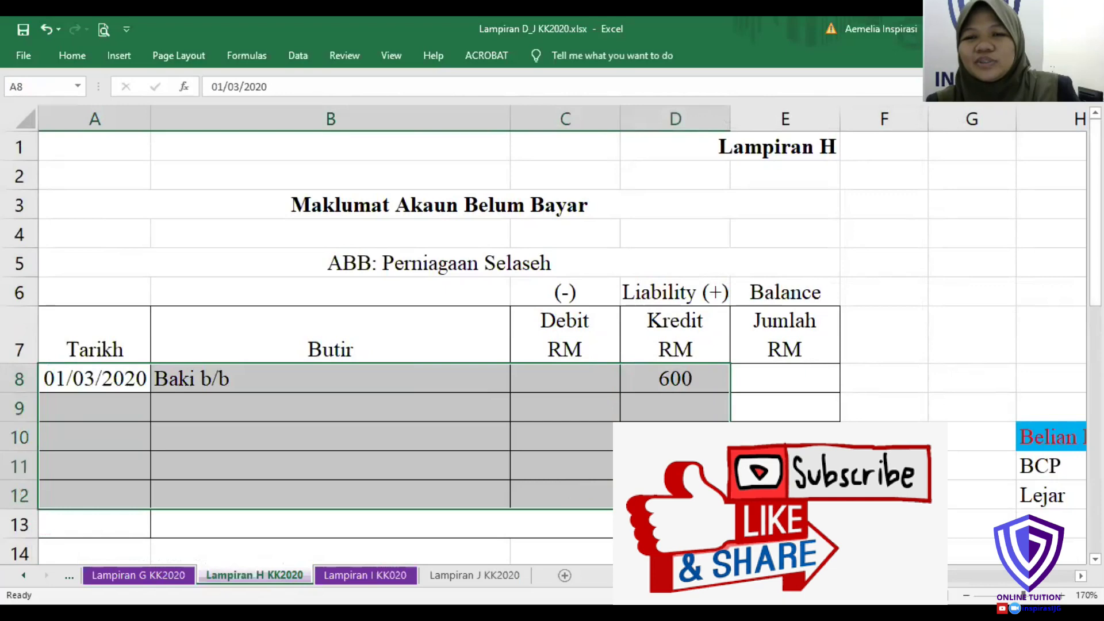
{"action": "right_click", "coordinate": [688, 495]}
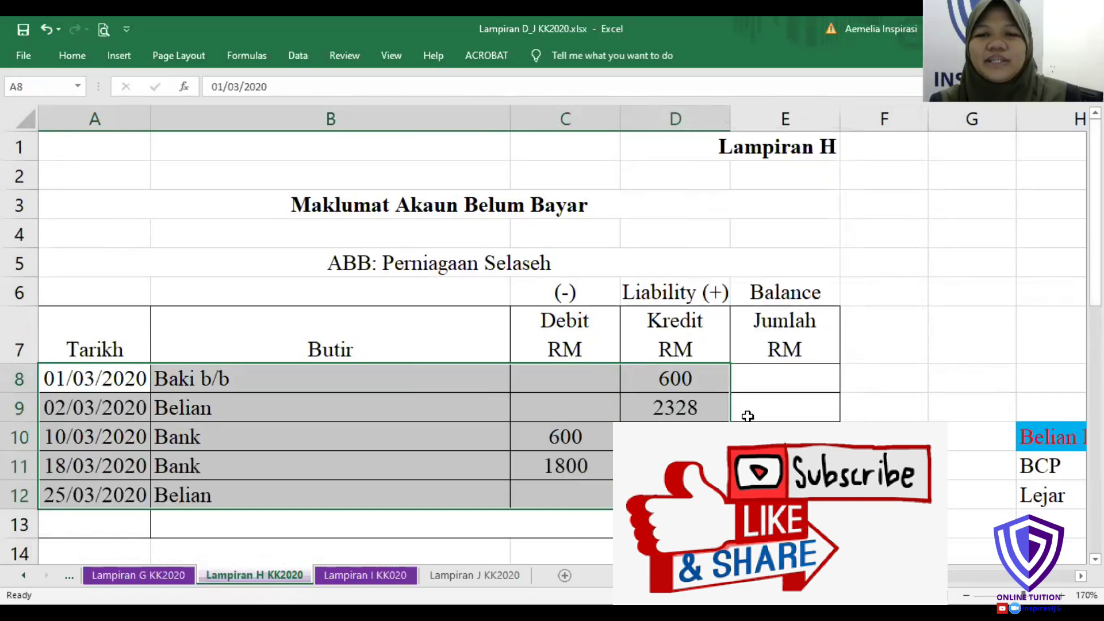
{"action": "left_click", "coordinate": [778, 415]}
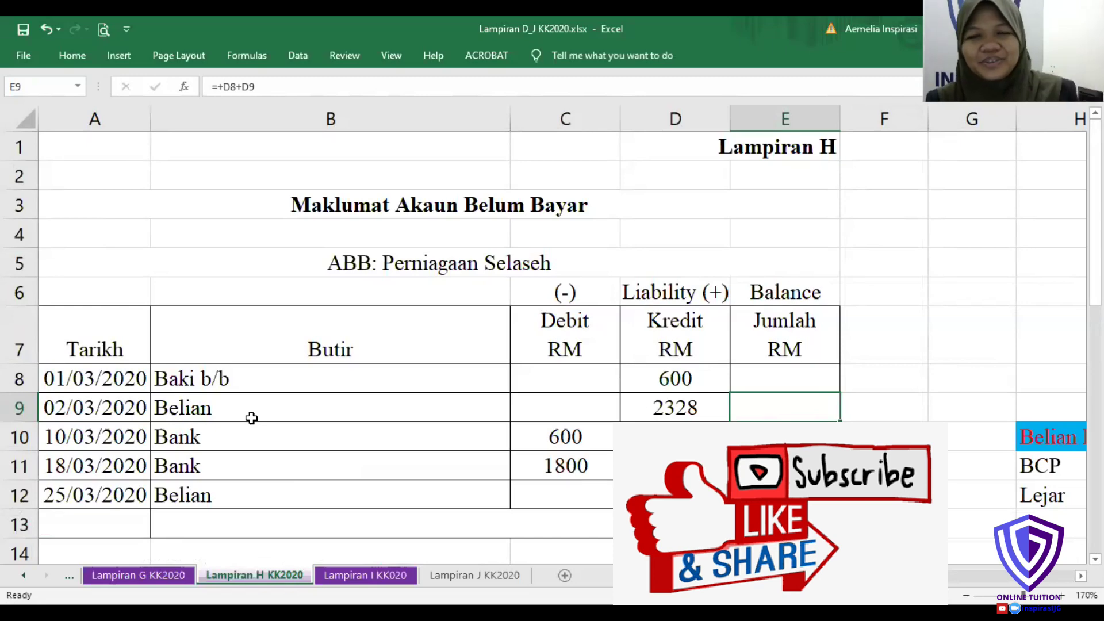
- Reveal the Perniagaan Selaseh running balances in E8:E12 by setting their font colour to black
{"action": "left_click", "coordinate": [750, 370]}
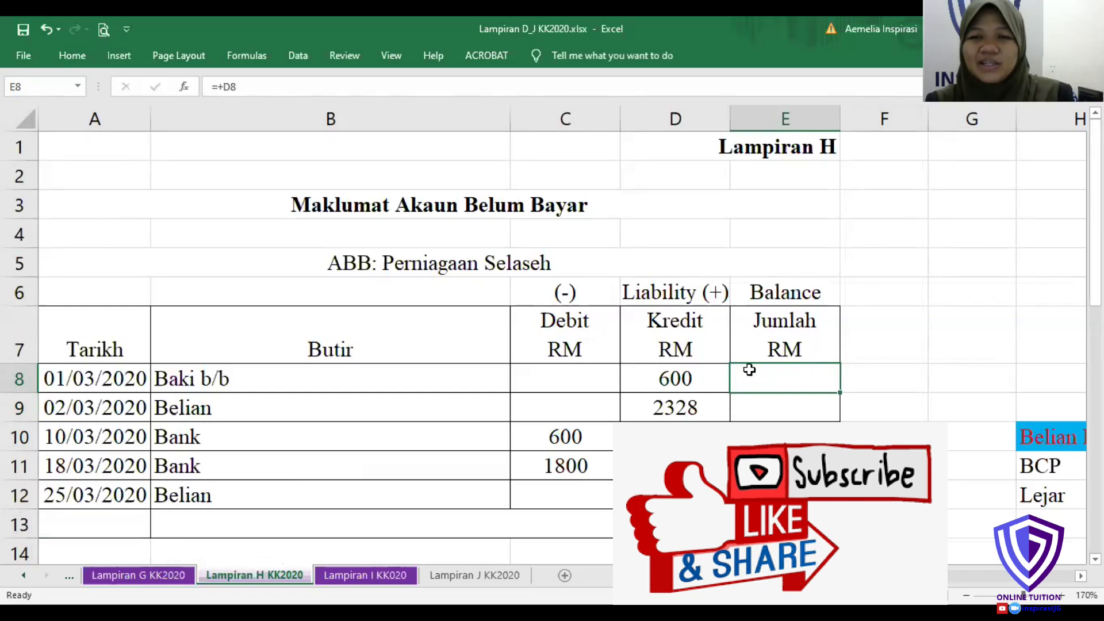
{"action": "left_click_drag", "start_coordinate": [746, 390], "coordinate": [784, 495]}
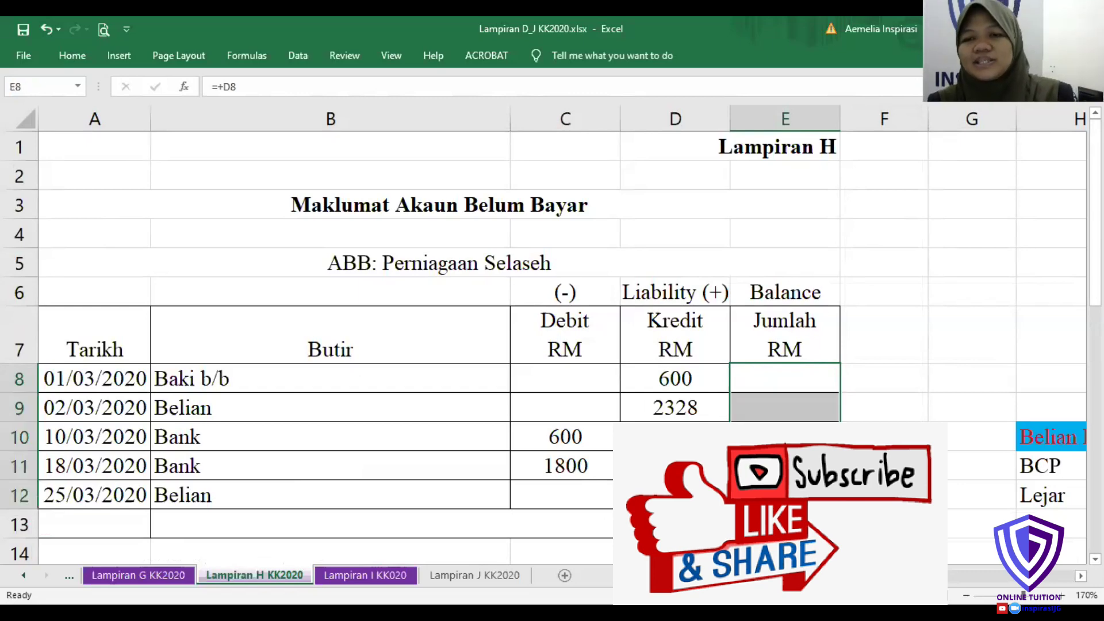
{"action": "right_click", "coordinate": [756, 500]}
{"action": "left_click", "coordinate": [884, 436]}
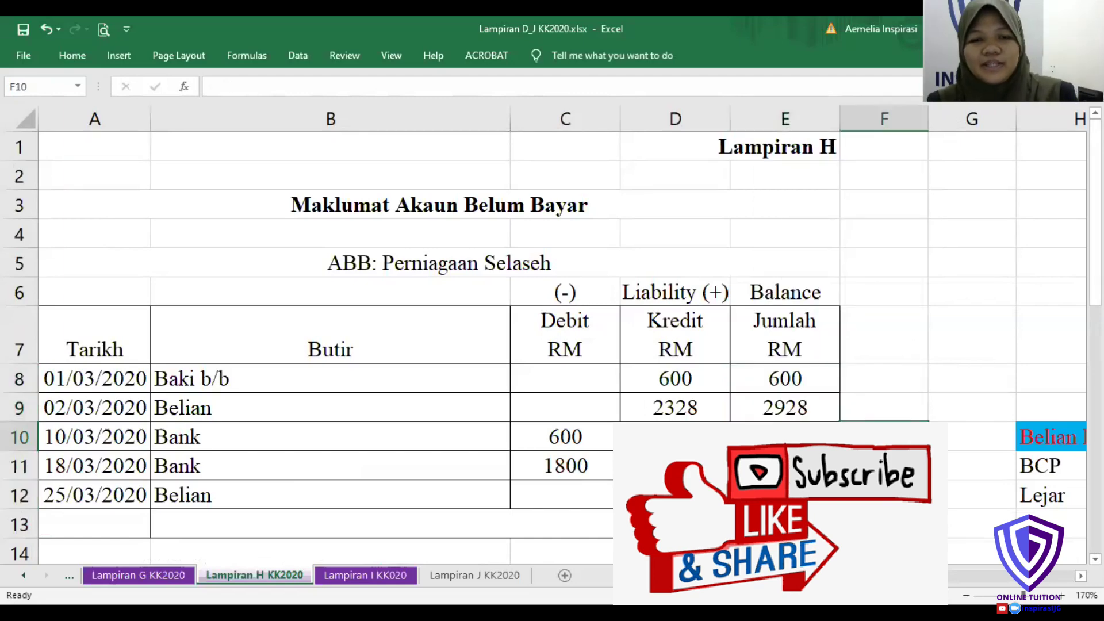
- Highlight the Perniagaan Selaseh closing balance in E12 with a red fill
{"action": "left_click", "coordinate": [785, 494]}
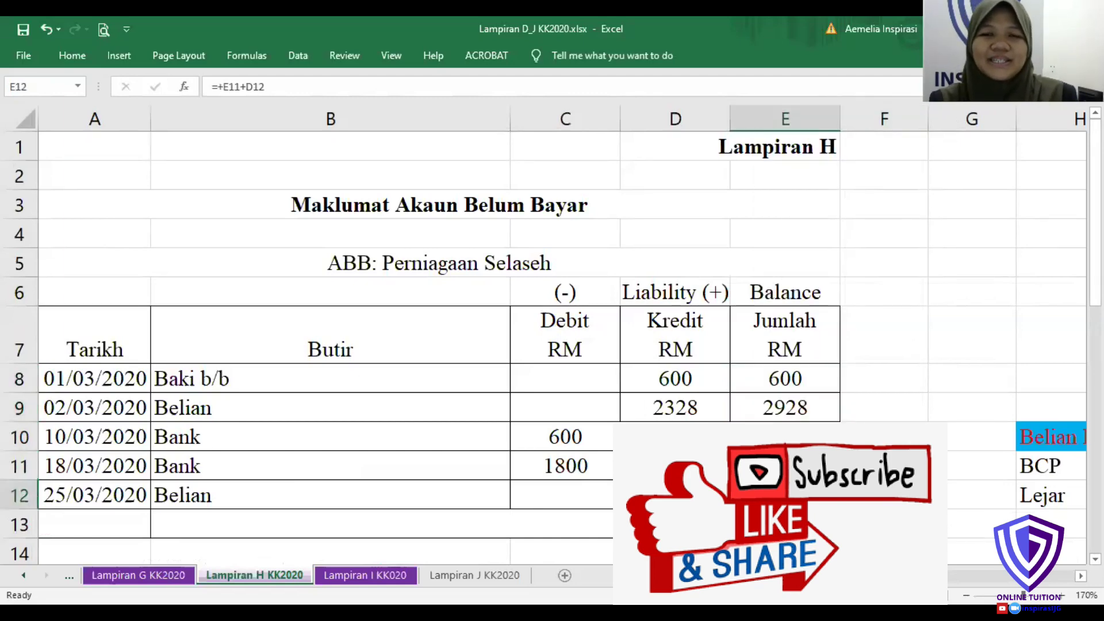
{"action": "right_click", "coordinate": [800, 498]}
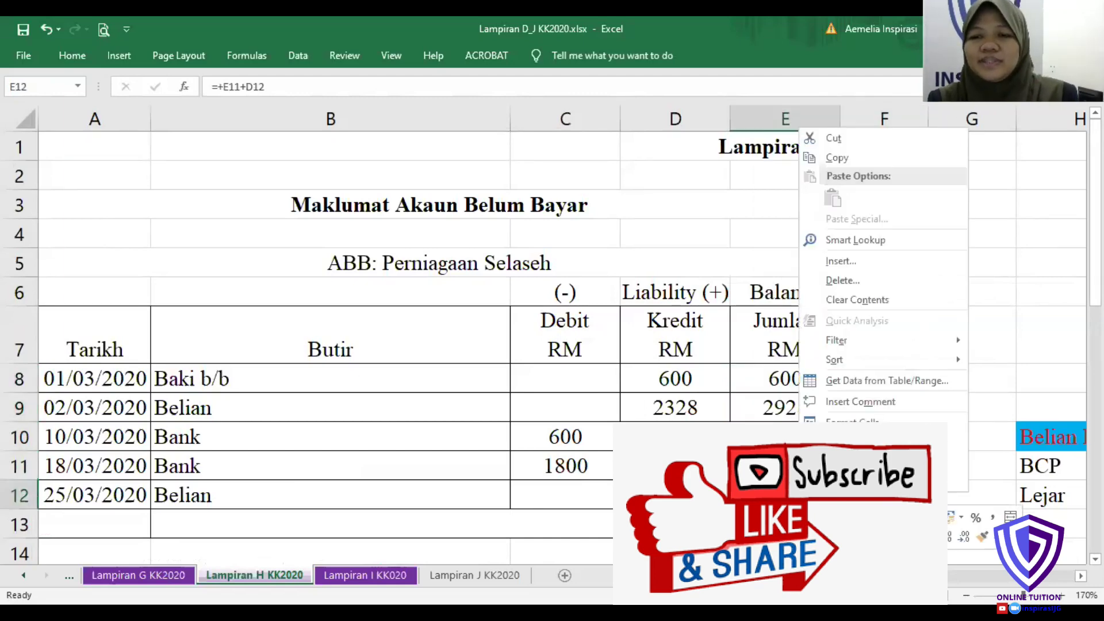
{"action": "left_click", "coordinate": [863, 537]}
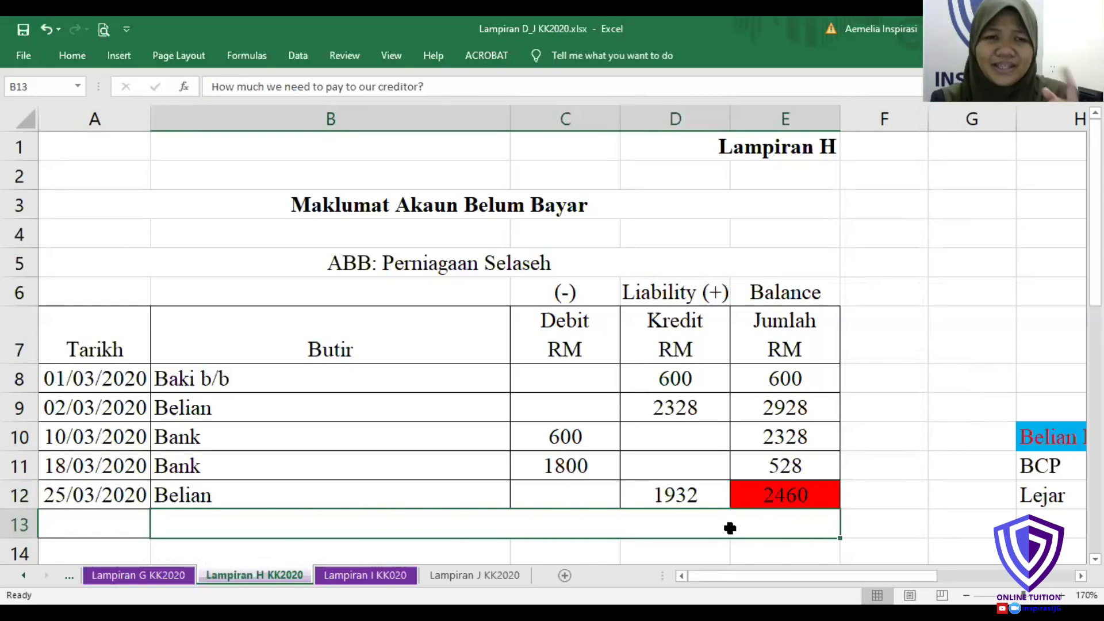
- Reveal the hidden creditor question in B13 by setting its font colour to standard red
{"action": "right_click", "coordinate": [730, 529]}
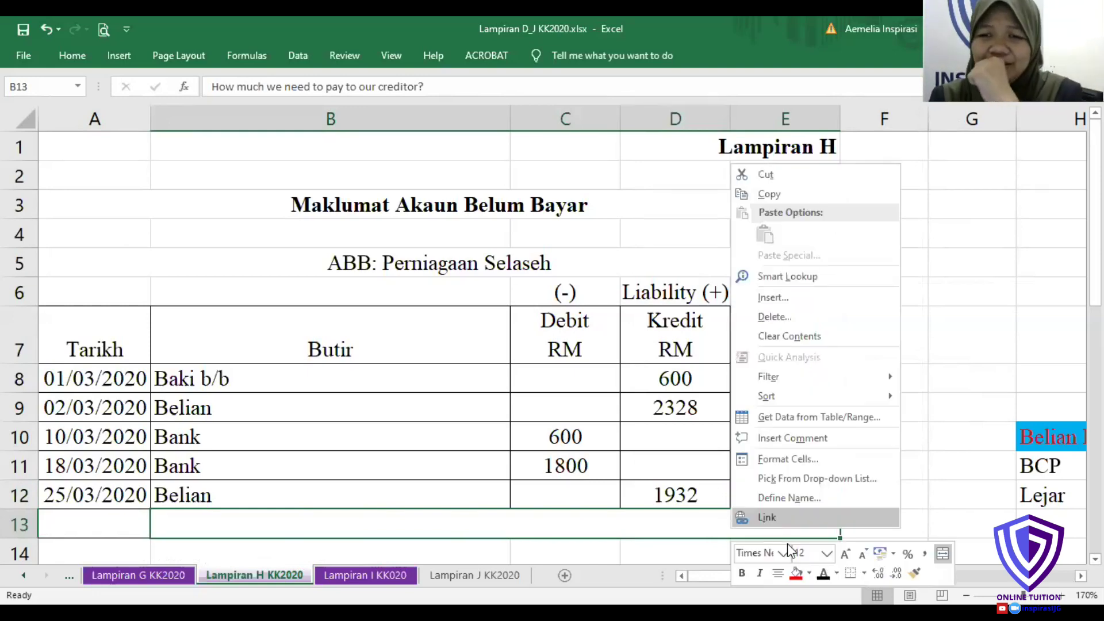
{"action": "left_click", "coordinate": [836, 572]}
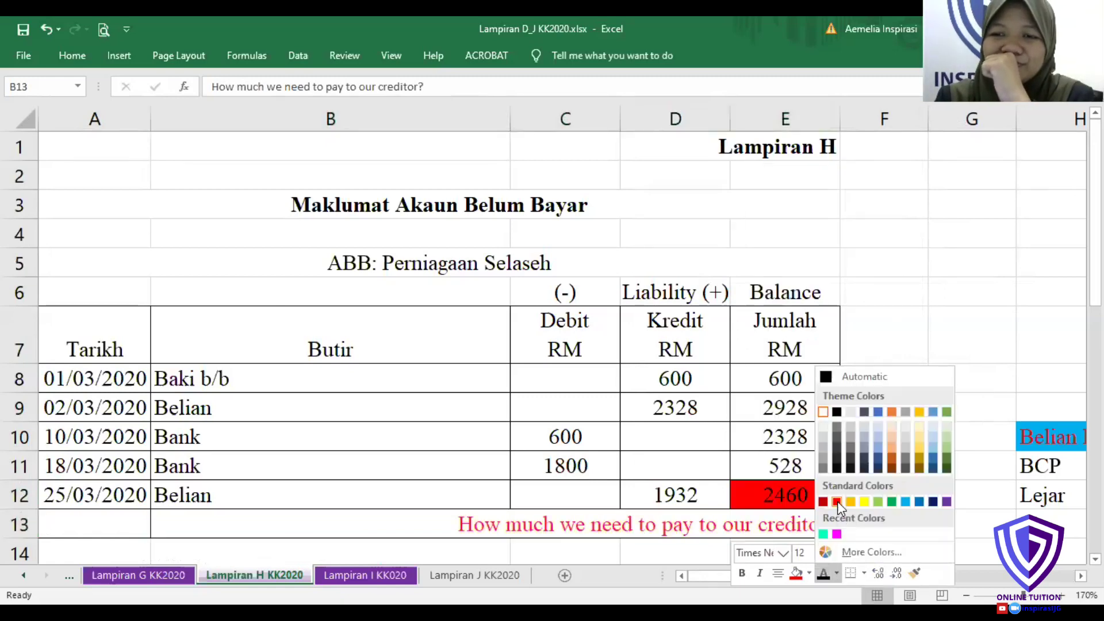
{"action": "left_click", "coordinate": [837, 502]}
{"action": "left_click", "coordinate": [875, 436]}
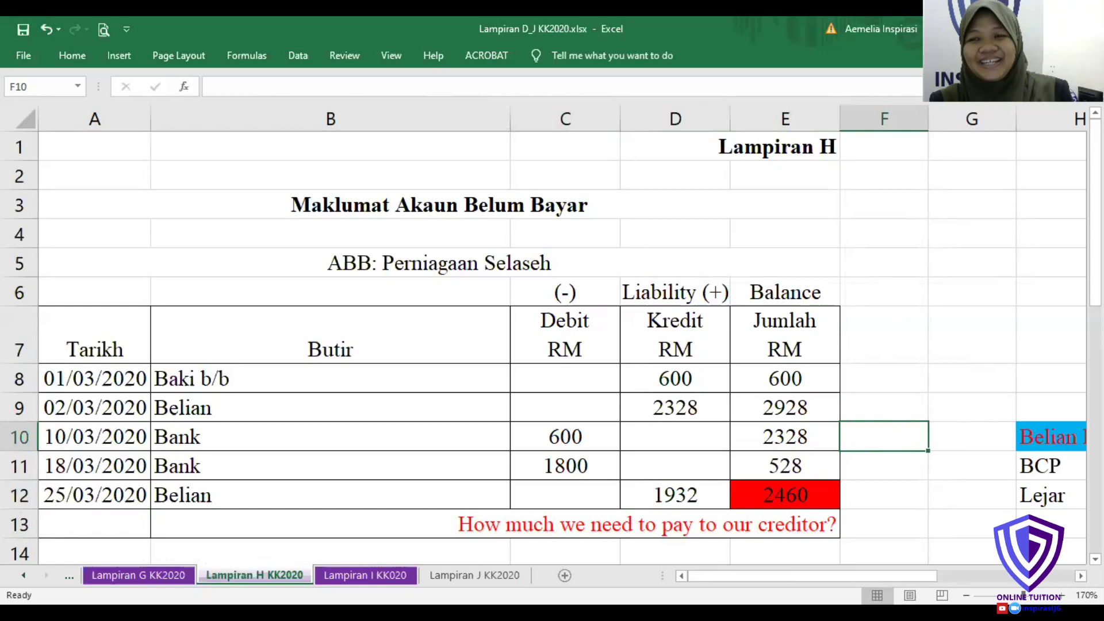
- Reveal the Perniagaan Tombiru ledger entries in A23:D28 by setting their font colour to black
{"action": "scroll", "coordinate": [1072, 498], "scroll_direction": "down", "scroll_amount": 5}
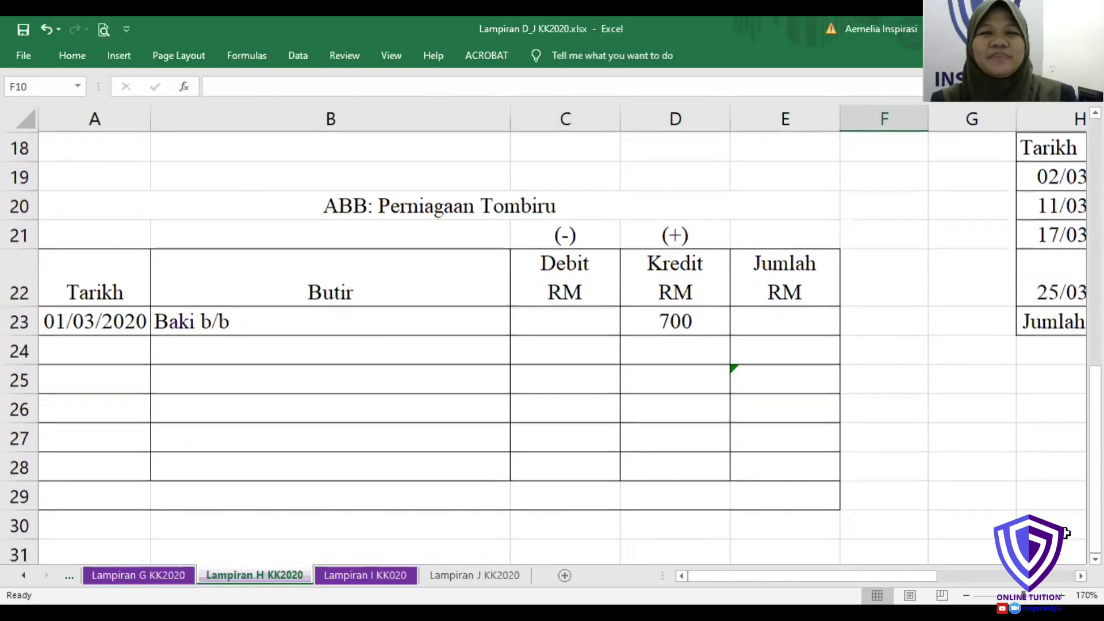
{"action": "left_click_drag", "start_coordinate": [116, 327], "coordinate": [642, 466]}
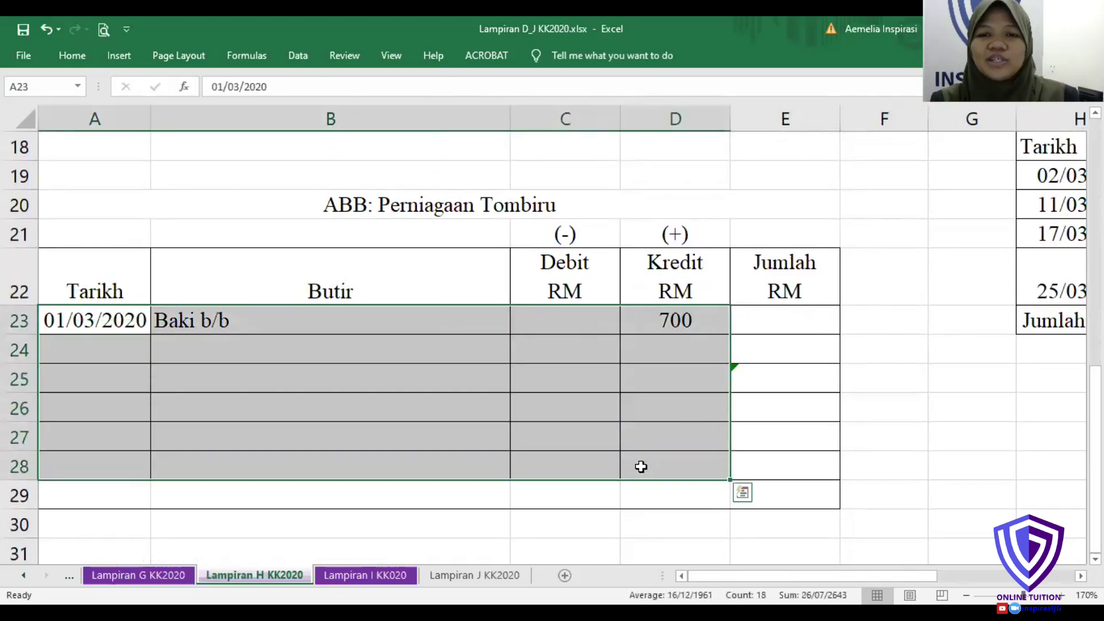
{"action": "right_click", "coordinate": [642, 467]}
{"action": "left_click", "coordinate": [748, 512]}
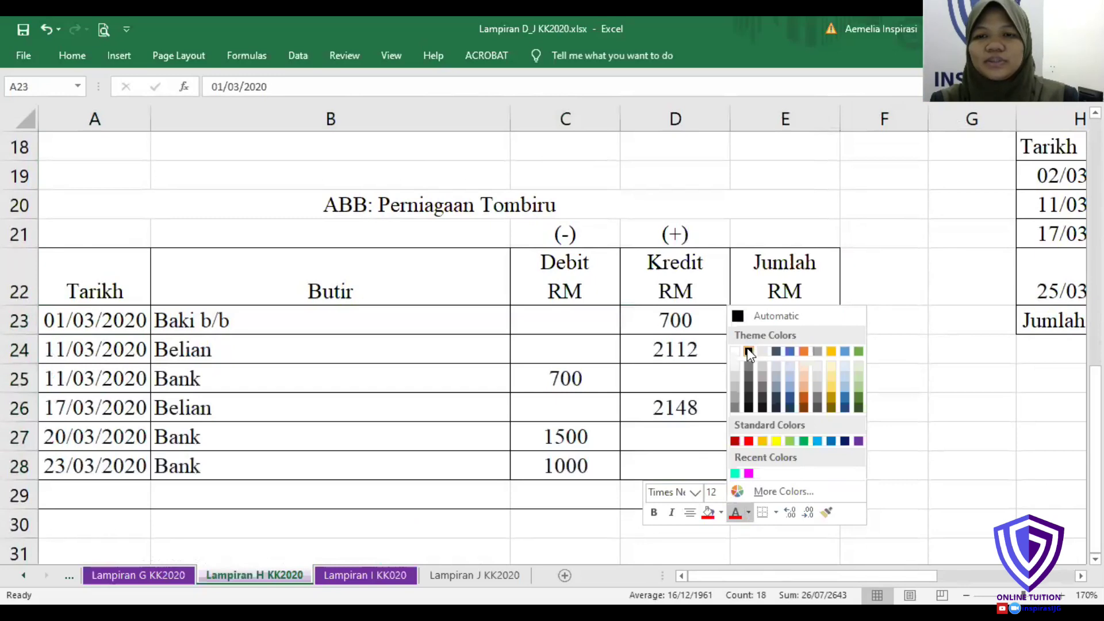
{"action": "left_click", "coordinate": [908, 336]}
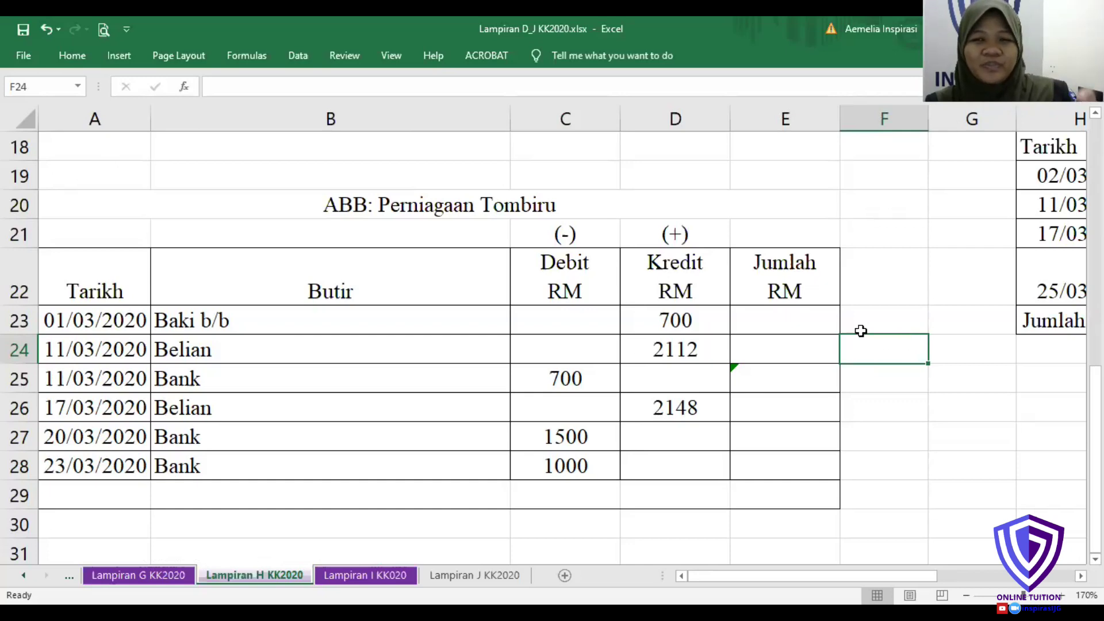
- Reveal the Perniagaan Tombiru running balances in E23:E28 by setting their font colour to black
{"action": "left_click_drag", "start_coordinate": [817, 318], "coordinate": [821, 462]}
{"action": "right_click", "coordinate": [821, 462]}
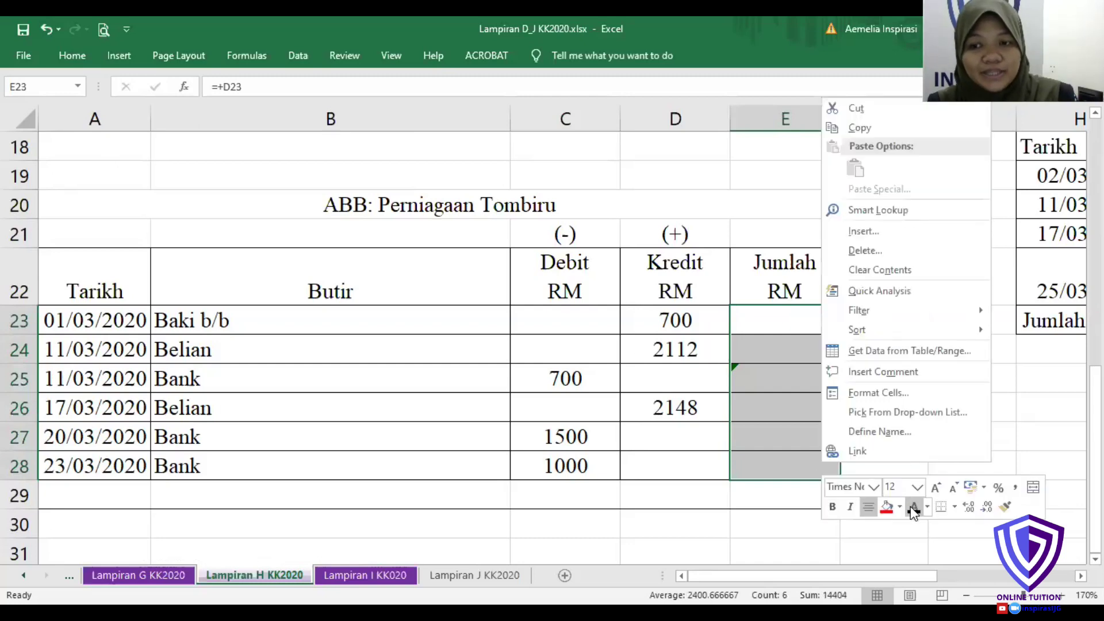
{"action": "left_click", "coordinate": [910, 507]}
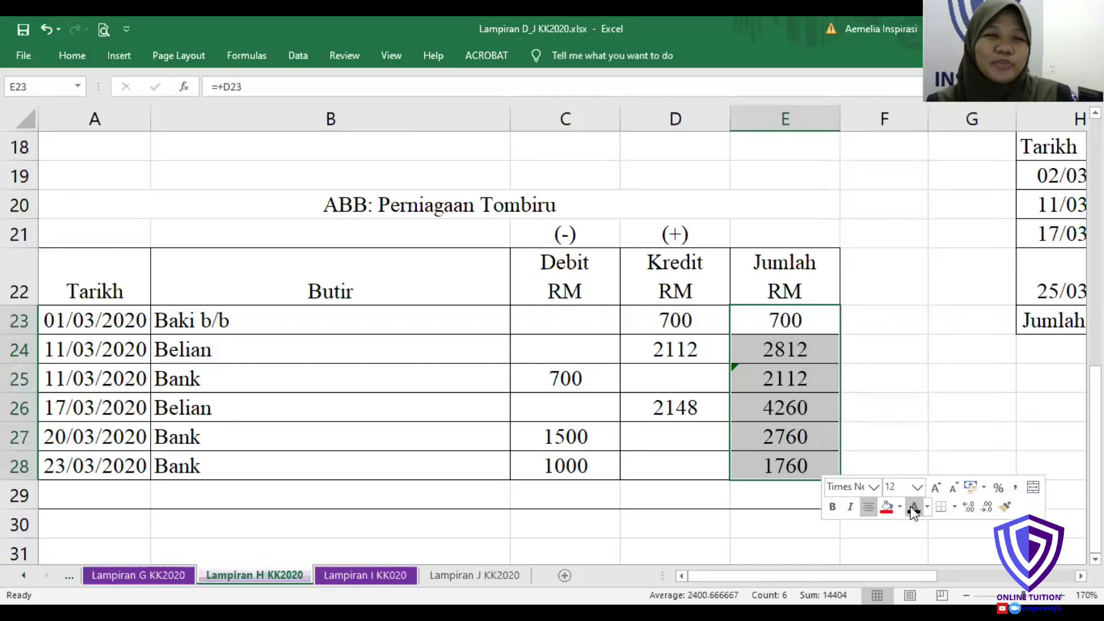
- Highlight the Perniagaan Tombiru closing balance in E28 with a red fill
{"action": "left_click", "coordinate": [689, 233]}
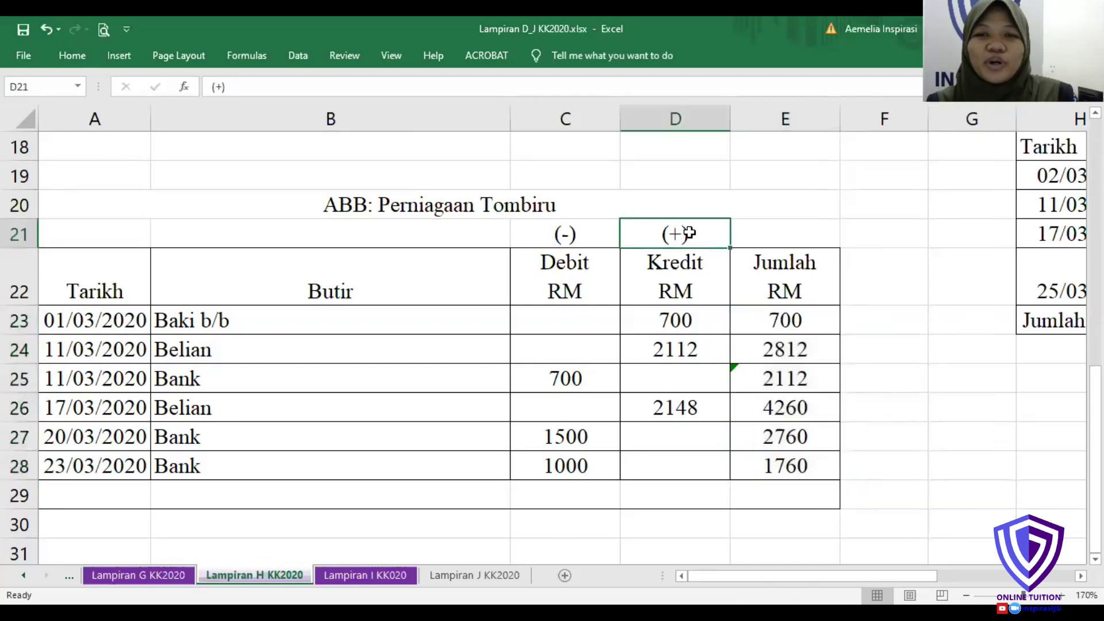
{"action": "left_click", "coordinate": [570, 233]}
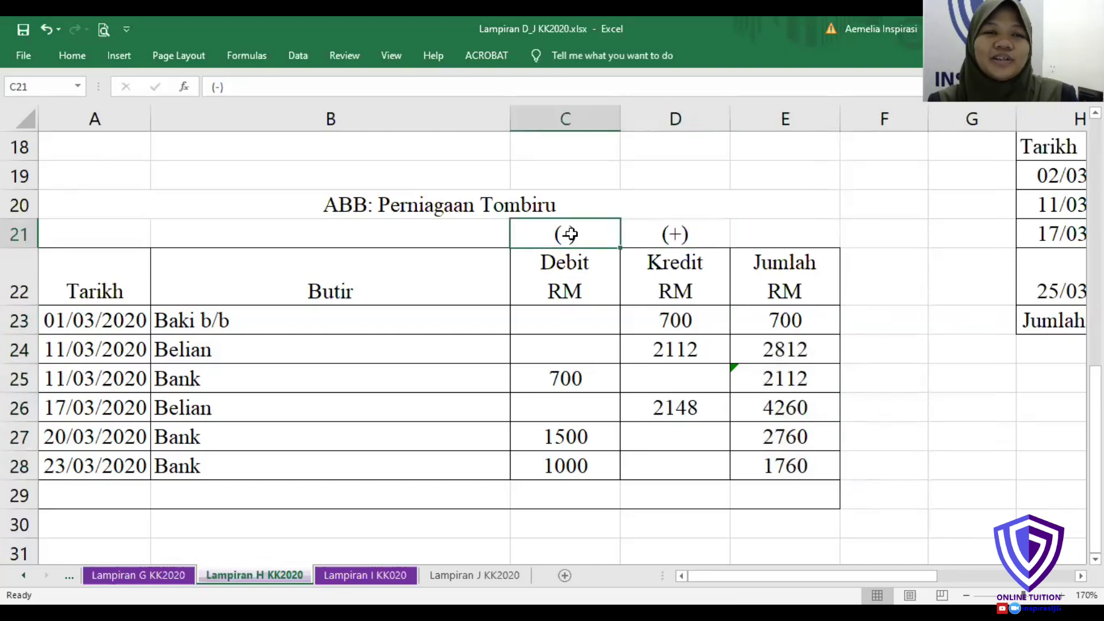
{"action": "left_click", "coordinate": [690, 492]}
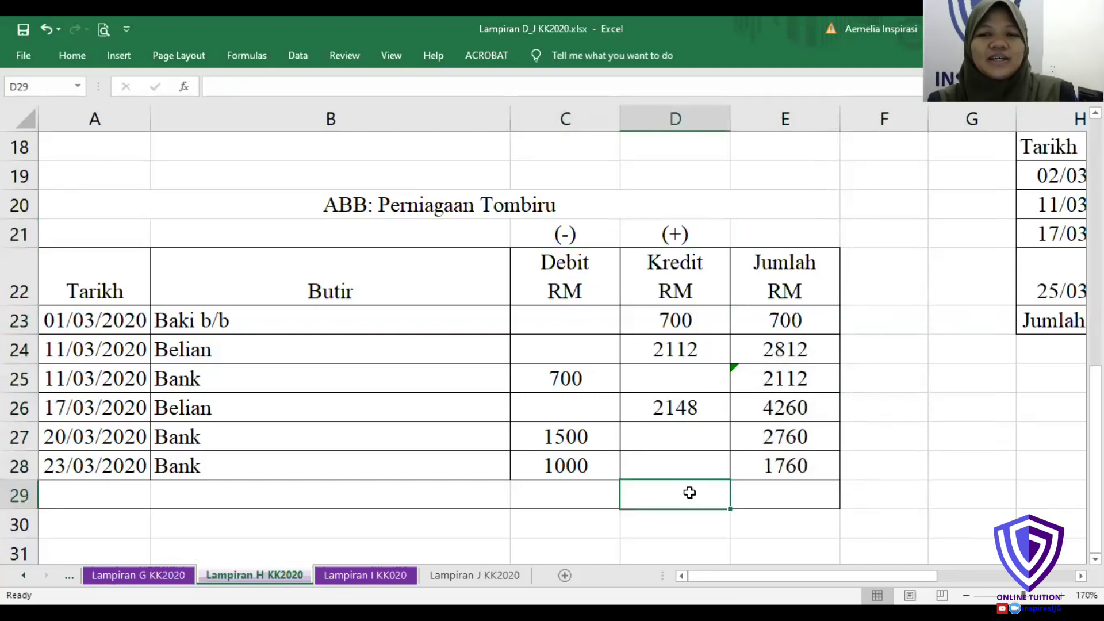
{"action": "left_click", "coordinate": [815, 467]}
{"action": "right_click", "coordinate": [816, 466]}
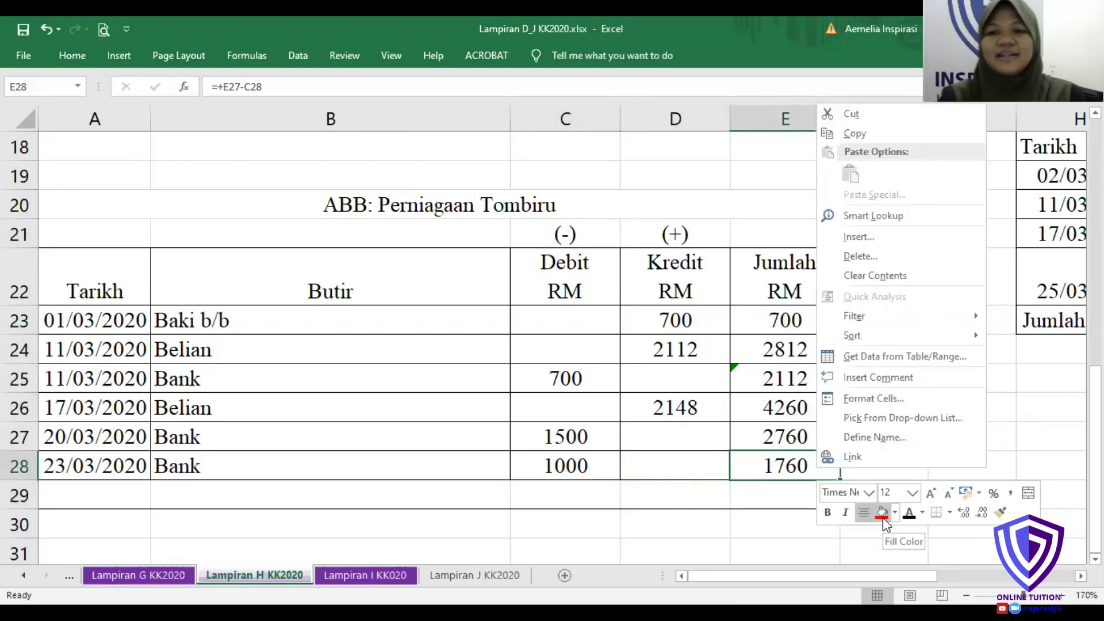
{"action": "left_click", "coordinate": [882, 513]}
{"action": "left_click", "coordinate": [932, 438]}
- Look over the Perniagaan Tombiru ledger from its heading to its closing balance
{"action": "key", "text": "Up"}
{"action": "key", "text": "Up"}
{"action": "key", "text": "Up"}
{"action": "key", "text": "Up"}
{"action": "key", "text": "Up"}
{"action": "key", "text": "Up"}
{"action": "key", "text": "Up"}
{"action": "key", "text": "Up"}
{"action": "key", "text": "Up"}
{"action": "key", "text": "Up"}
{"action": "key", "text": "Up"}
{"action": "key", "text": "Up"}
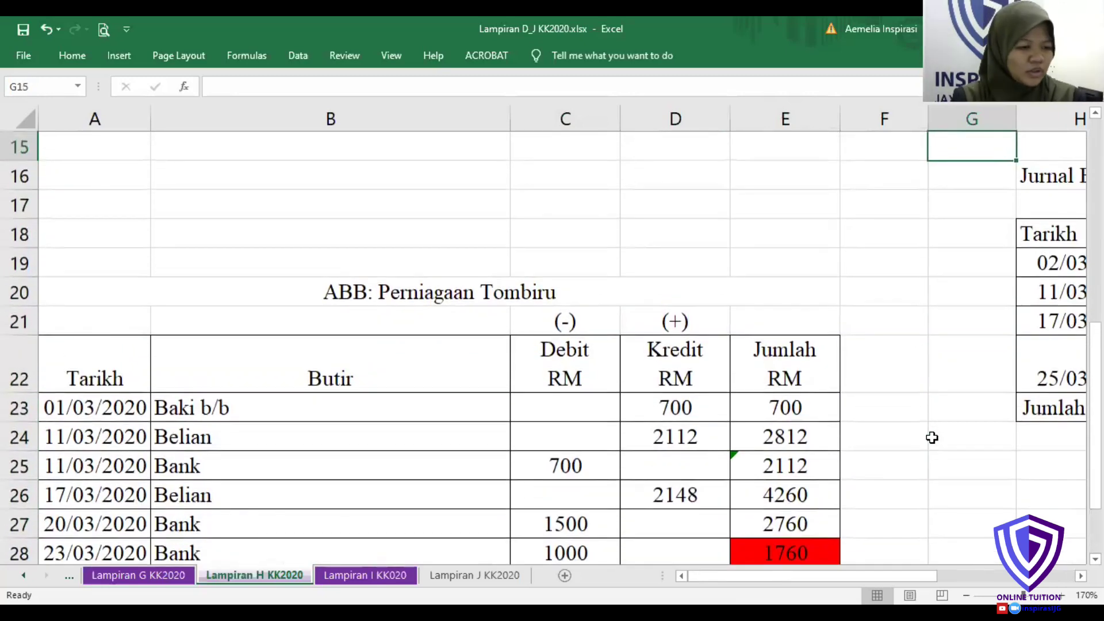
{"action": "key", "text": "Up"}
{"action": "key", "text": "Up"}
{"action": "key", "text": "Up"}
{"action": "key", "text": "Up"}
{"action": "key", "text": "Down"}
{"action": "key", "text": "Down"}
{"action": "key", "text": "Down"}
{"action": "key", "text": "Down"}
{"action": "key", "text": "Down"}
{"action": "key", "text": "Down"}
{"action": "key", "text": "Down"}
{"action": "key", "text": "Down"}
{"action": "key", "text": "Down"}
{"action": "key", "text": "Down"}
{"action": "key", "text": "Down"}
{"action": "key", "text": "Down"}
{"action": "key", "text": "Down"}
{"action": "key", "text": "Down"}
{"action": "key", "text": "Down"}
{"action": "key", "text": "Down"}
{"action": "key", "text": "Down"}
{"action": "key", "text": "Down"}
{"action": "key", "text": "Down"}
{"action": "key", "text": "Down"}
{"action": "key", "text": "Down"}
{"action": "key", "text": "Down"}
{"action": "key", "text": "Down"}
{"action": "key", "text": "Down"}
{"action": "key", "text": "Up"}
{"action": "key", "text": "Up"}
{"action": "key", "text": "Up"}
{"action": "key", "text": "Up"}
{"action": "key", "text": "Up"}
{"action": "key", "text": "Up"}
{"action": "key", "text": "Up"}
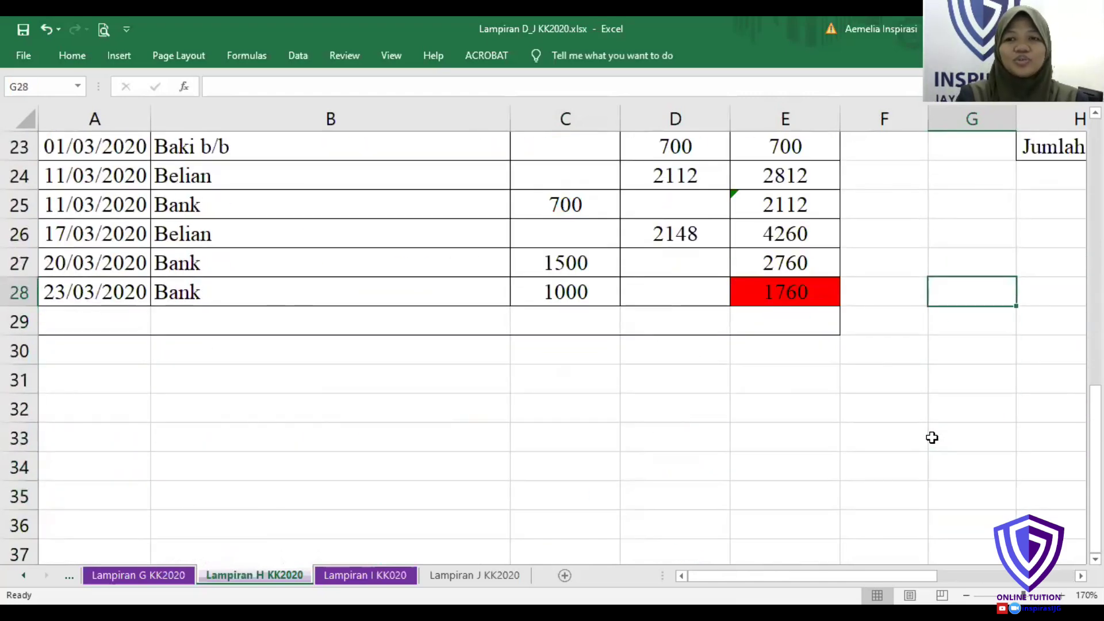
- Examine the Jurnal Belian table and its total beside the creditor ledgers
{"action": "key", "text": "Right"}
{"action": "key", "text": "Right"}
{"action": "key", "text": "Right"}
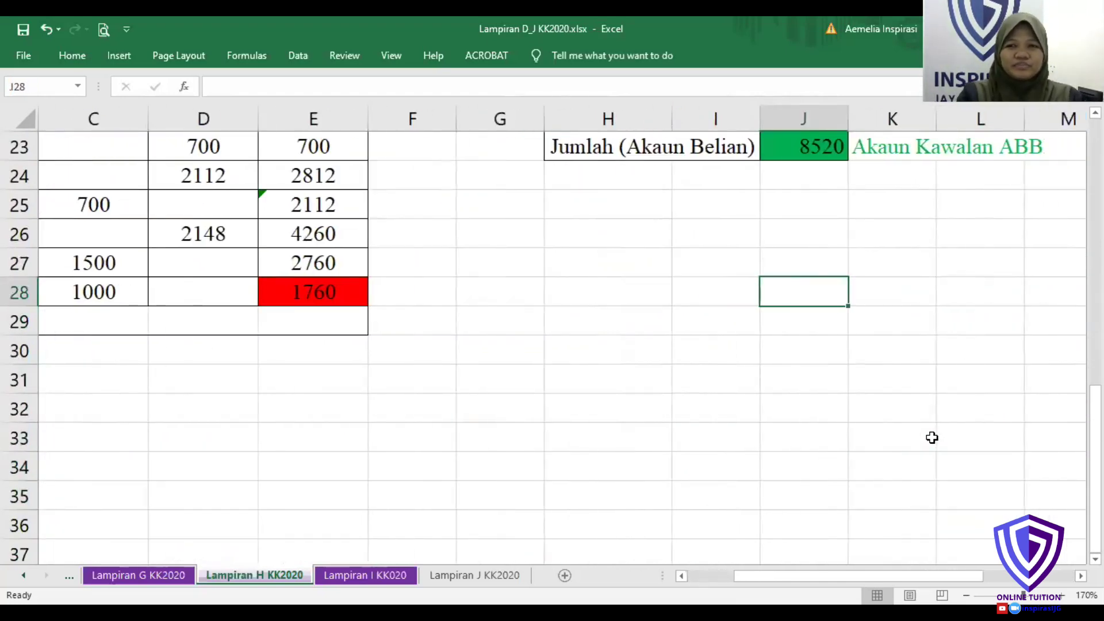
{"action": "key", "text": "Left"}
{"action": "key", "text": "Up"}
{"action": "key", "text": "Up"}
{"action": "key", "text": "Up"}
{"action": "key", "text": "Up"}
{"action": "key", "text": "Up"}
{"action": "key", "text": "Up"}
{"action": "key", "text": "Up"}
{"action": "key", "text": "Up"}
{"action": "key", "text": "Up"}
{"action": "key", "text": "Up"}
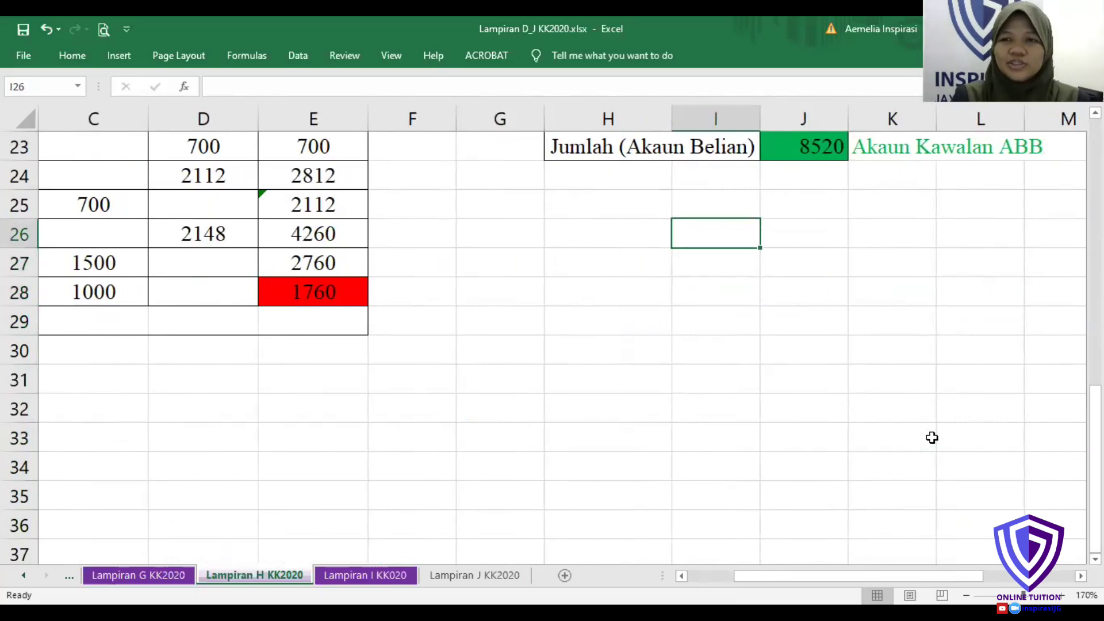
{"action": "key", "text": "Right"}
{"action": "key", "text": "Right"}
{"action": "key", "text": "Right"}
{"action": "key", "text": "Right"}
{"action": "key", "text": "Right"}
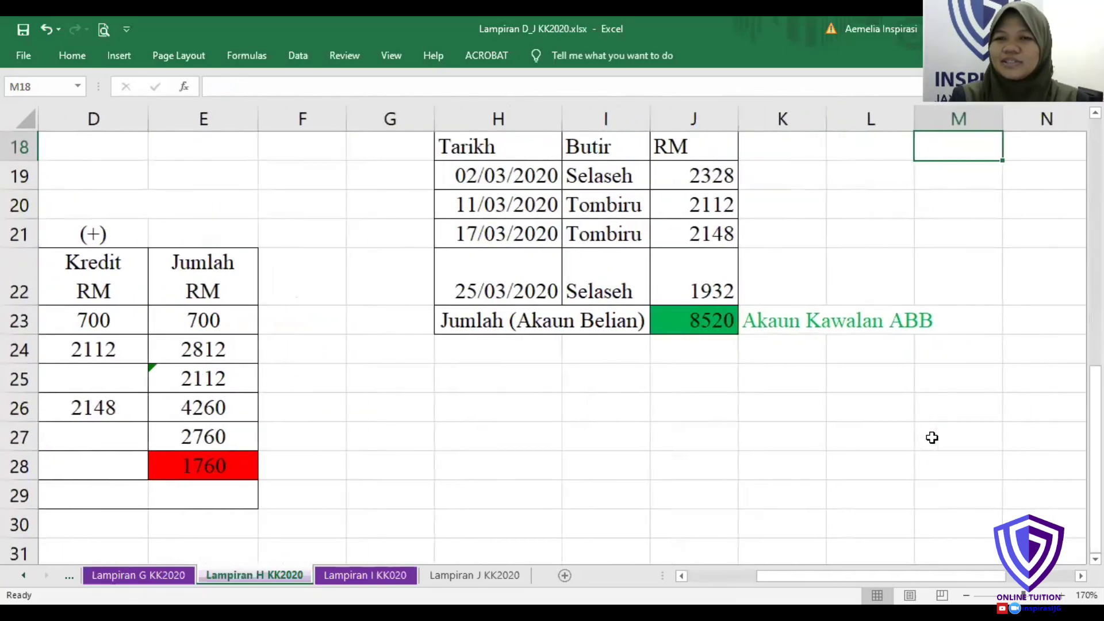
{"action": "key", "text": "Up"}
{"action": "key", "text": "Up"}
{"action": "key", "text": "Up"}
{"action": "key", "text": "Up"}
{"action": "key", "text": "Up"}
{"action": "key", "text": "Up"}
{"action": "key", "text": "Up"}
{"action": "key", "text": "Up"}
{"action": "key", "text": "Up"}
{"action": "key", "text": "Up"}
{"action": "key", "text": "Up"}
{"action": "key", "text": "Up"}
{"action": "key", "text": "Up"}
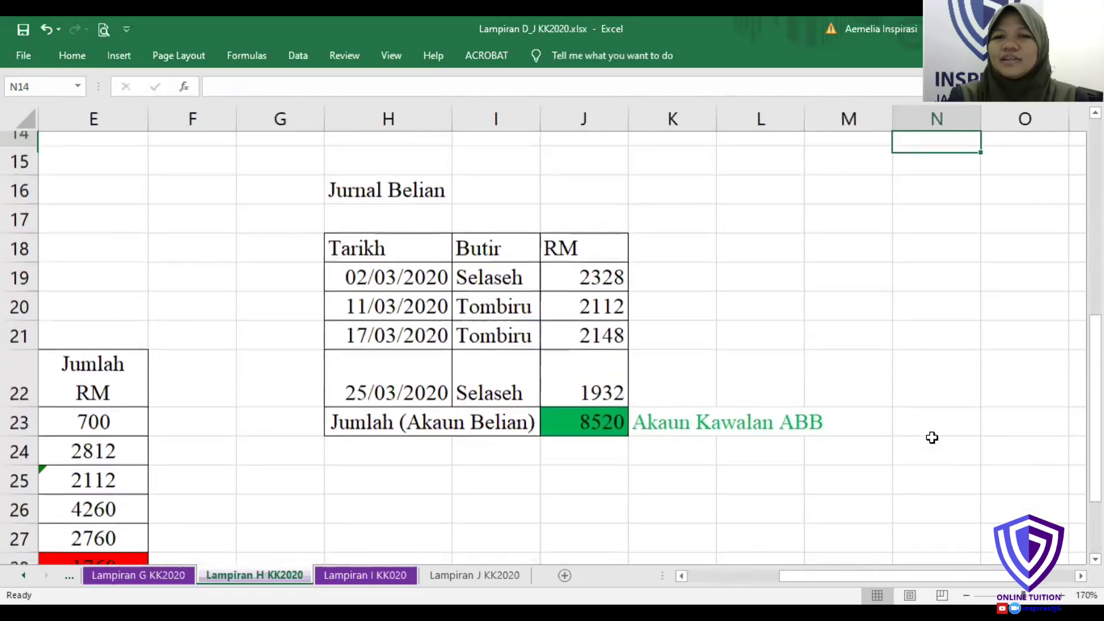
- Enter the label "Akaun Belum Bayar" in N16 below the Akaun Kawalan ABB account
{"action": "key", "text": "Down"}
{"action": "key", "text": "Down"}
{"action": "key", "text": "Down"}
{"action": "key", "text": "Down"}
{"action": "key", "text": "Down"}
{"action": "key", "text": "Down"}
{"action": "key", "text": "Down"}
{"action": "key", "text": "Down"}
{"action": "key", "text": "Down"}
{"action": "key", "text": "Down"}
{"action": "key", "text": "Down"}
{"action": "key", "text": "Down"}
{"action": "key", "text": "Down"}
{"action": "key", "text": "Down"}
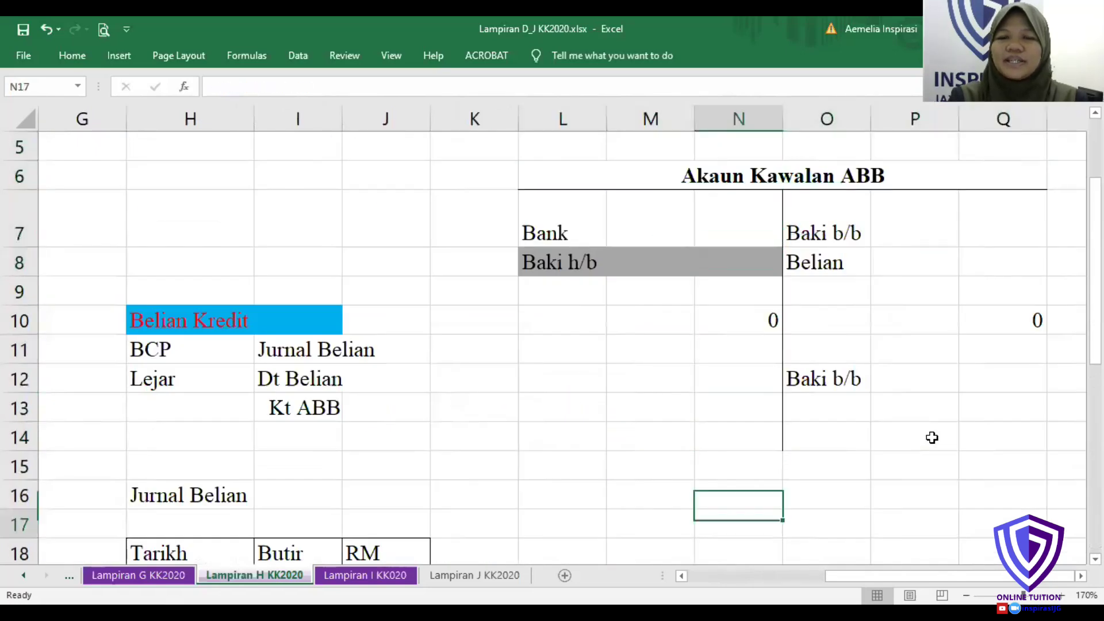
{"action": "key", "text": "Right"}
{"action": "key", "text": "Right"}
{"action": "key", "text": "Right"}
{"action": "key", "text": "Up"}
{"action": "key", "text": "Up"}
{"action": "key", "text": "Left"}
{"action": "key", "text": "Left"}
{"action": "key", "text": "Up"}
{"action": "type", "text": "Akaun Belum Bayar"}
- Add the closing balances of both creditor ledgers in Q16 with the formula +E12+E28
{"action": "key", "text": "Right"}
{"action": "key", "text": "Right"}
{"action": "key", "text": "Right"}
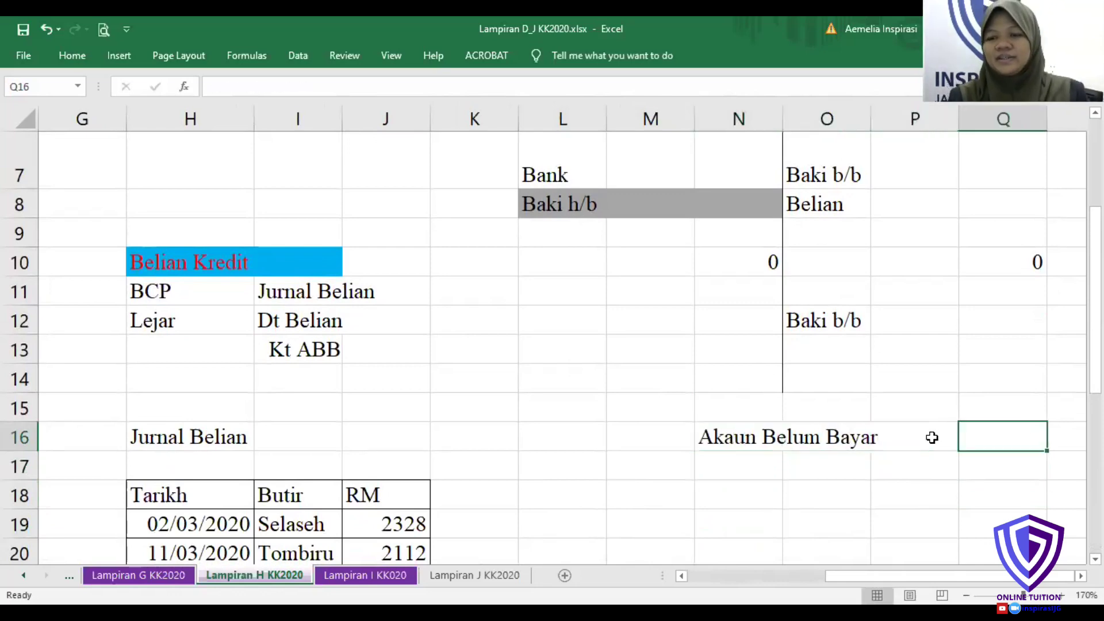
{"action": "type", "text": "+"}
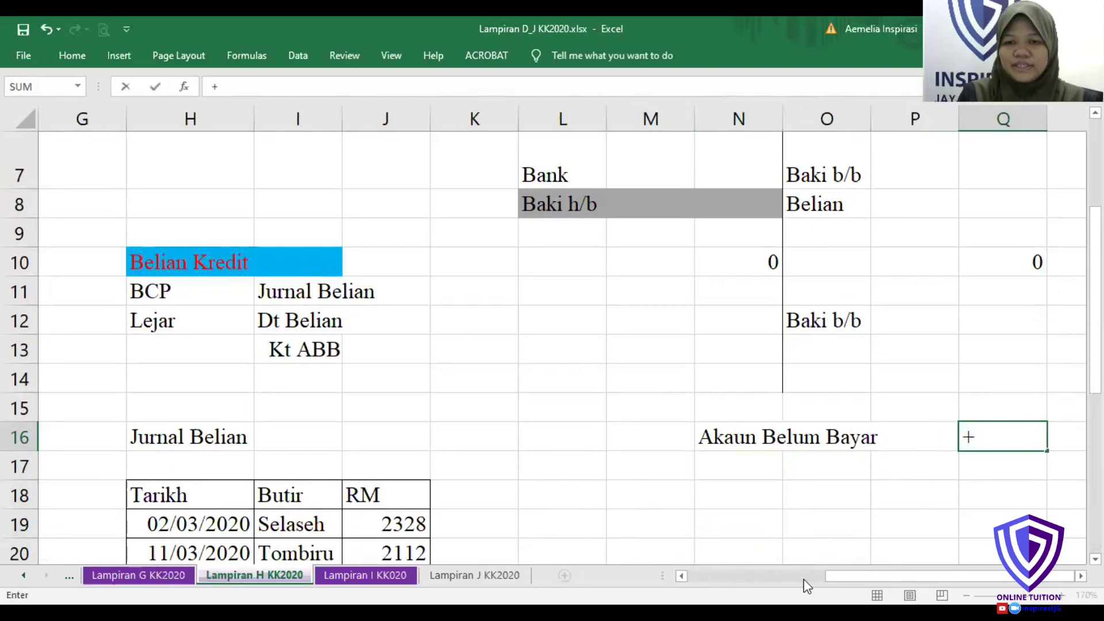
{"action": "left_click_drag", "start_coordinate": [839, 579], "coordinate": [765, 579]}
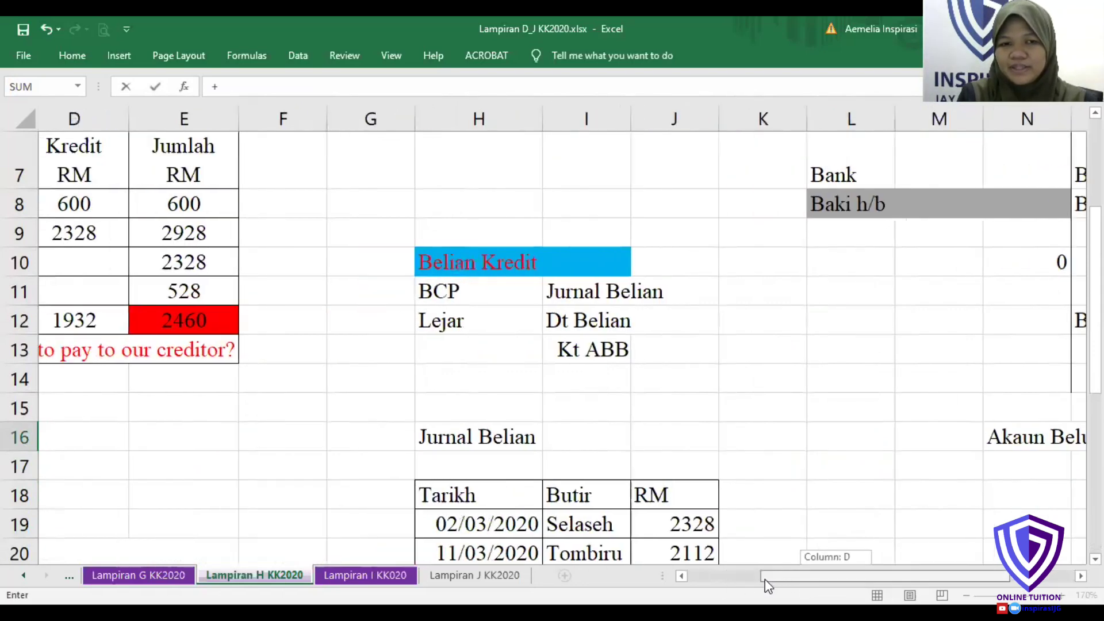
{"action": "left_click", "coordinate": [199, 325]}
{"action": "type", "text": "+"}
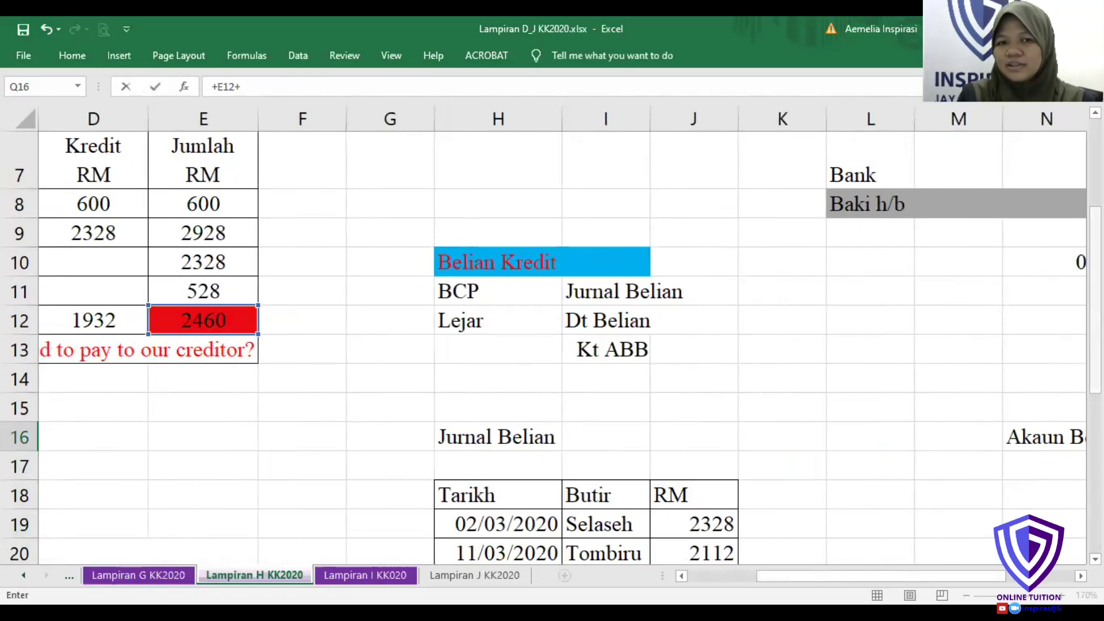
{"action": "scroll", "coordinate": [284, 468], "scroll_direction": "down", "scroll_amount": 3}
{"action": "left_click", "coordinate": [239, 492]}
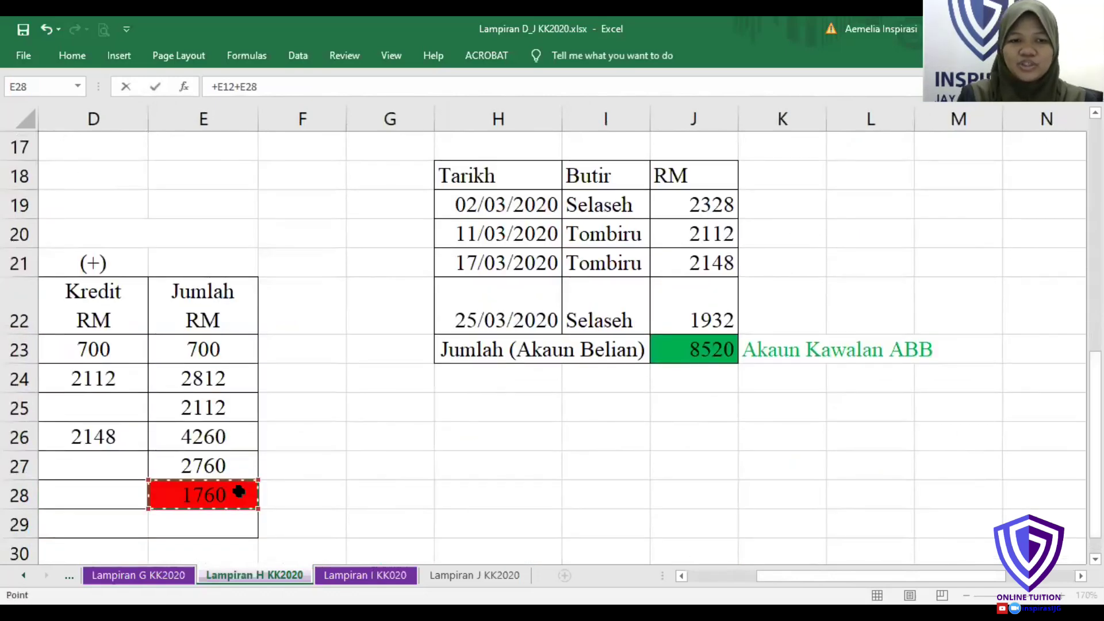
{"action": "key", "text": "Return"}
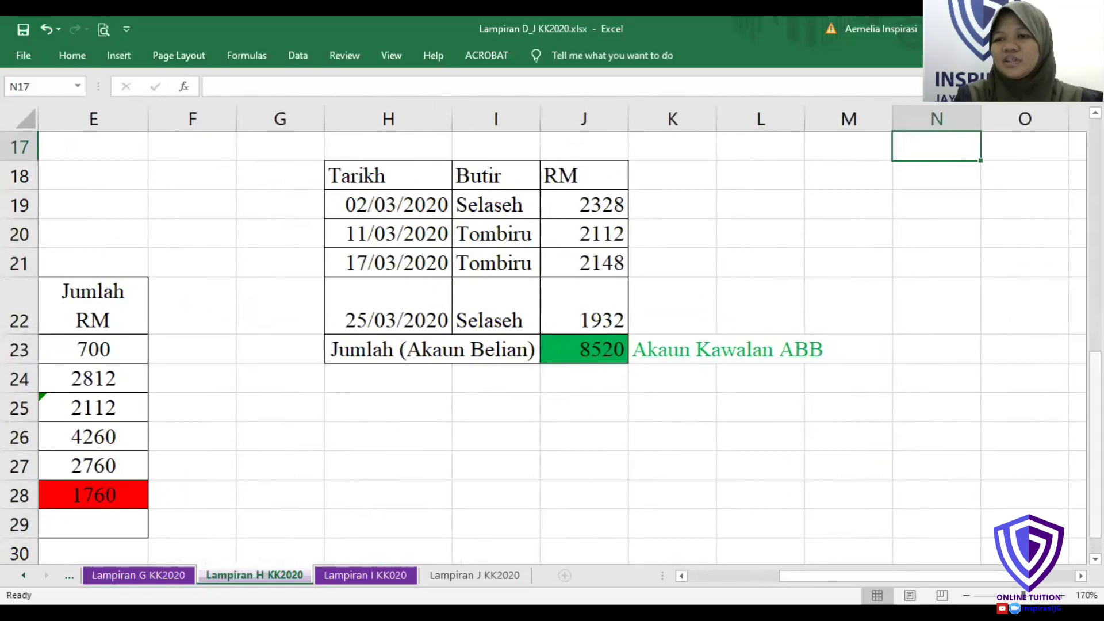
- Highlight the Akaun Belum Bayar total in Q16 with a red fill
{"action": "scroll", "coordinate": [553, 345], "scroll_direction": "up", "scroll_amount": 2}
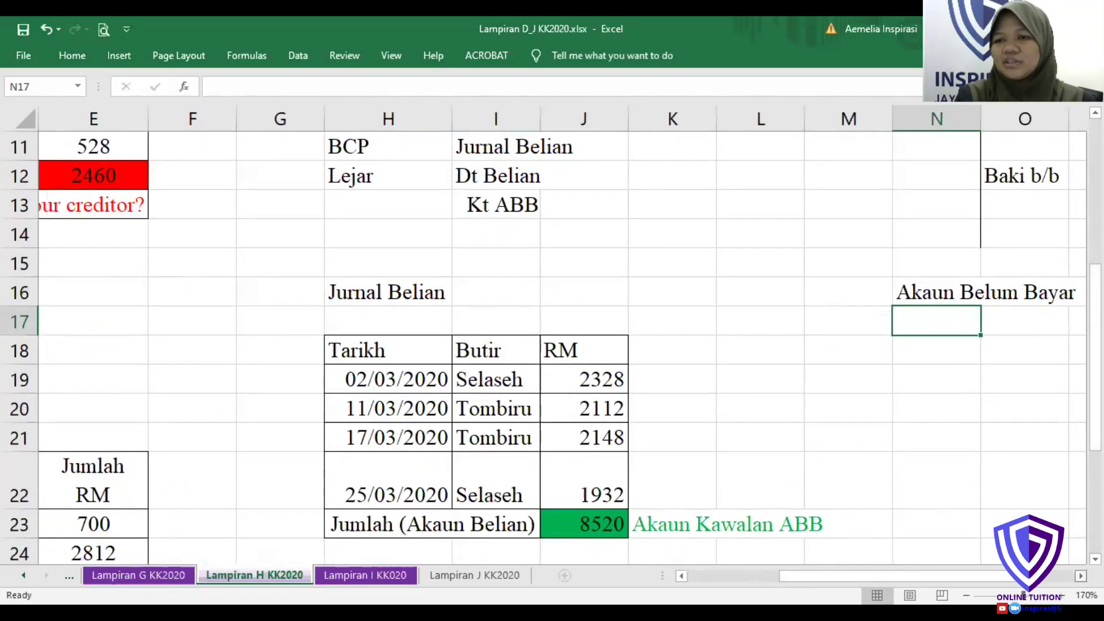
{"action": "scroll", "coordinate": [552, 345], "scroll_direction": "right", "scroll_amount": 2}
{"action": "scroll", "coordinate": [951, 402], "scroll_direction": "right", "scroll_amount": 1}
{"action": "left_click", "coordinate": [813, 291]}
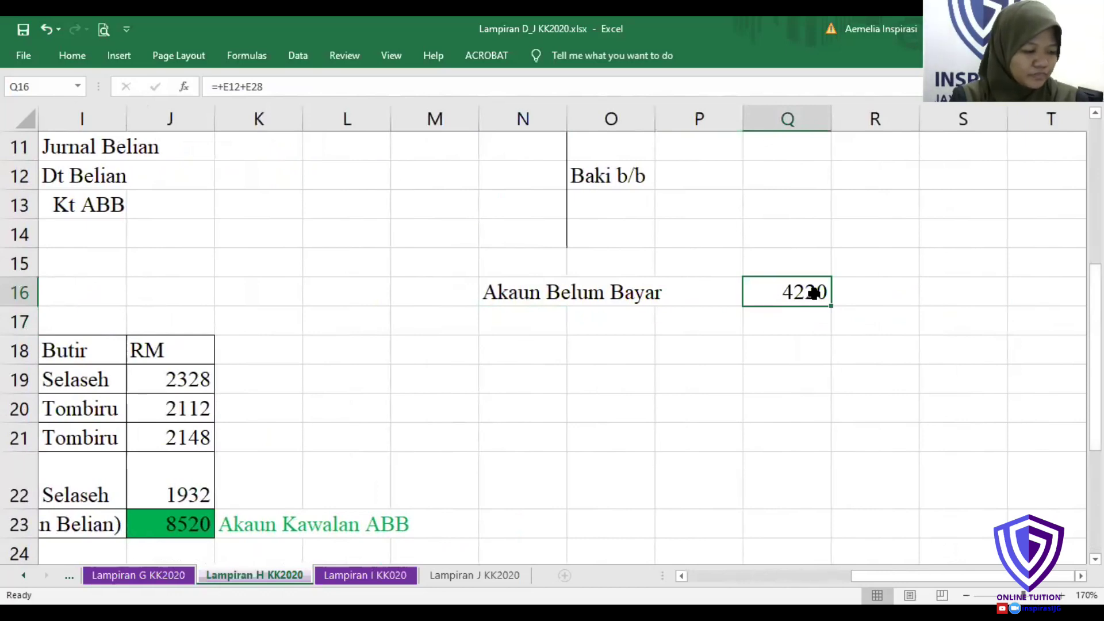
{"action": "right_click", "coordinate": [814, 293]}
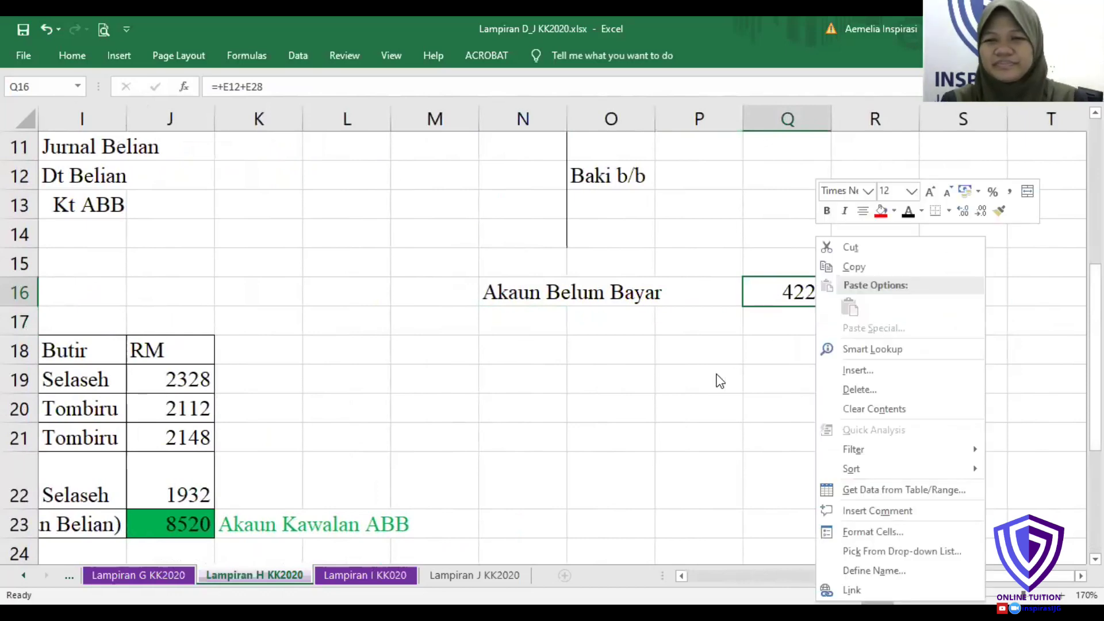
{"action": "left_click", "coordinate": [882, 212]}
{"action": "left_click", "coordinate": [961, 267]}
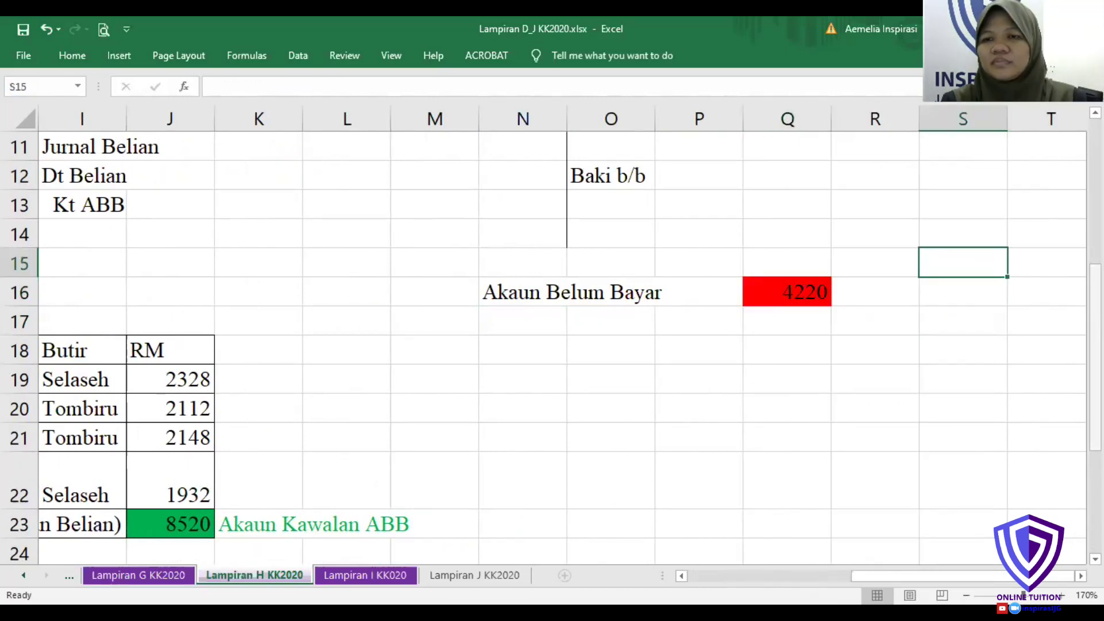
- Review the Jurnal Belian table, the Akaun Belum Bayar total and the Akaun Kawalan ABB account
{"action": "left_click_drag", "start_coordinate": [1096, 291], "coordinate": [1096, 319]}
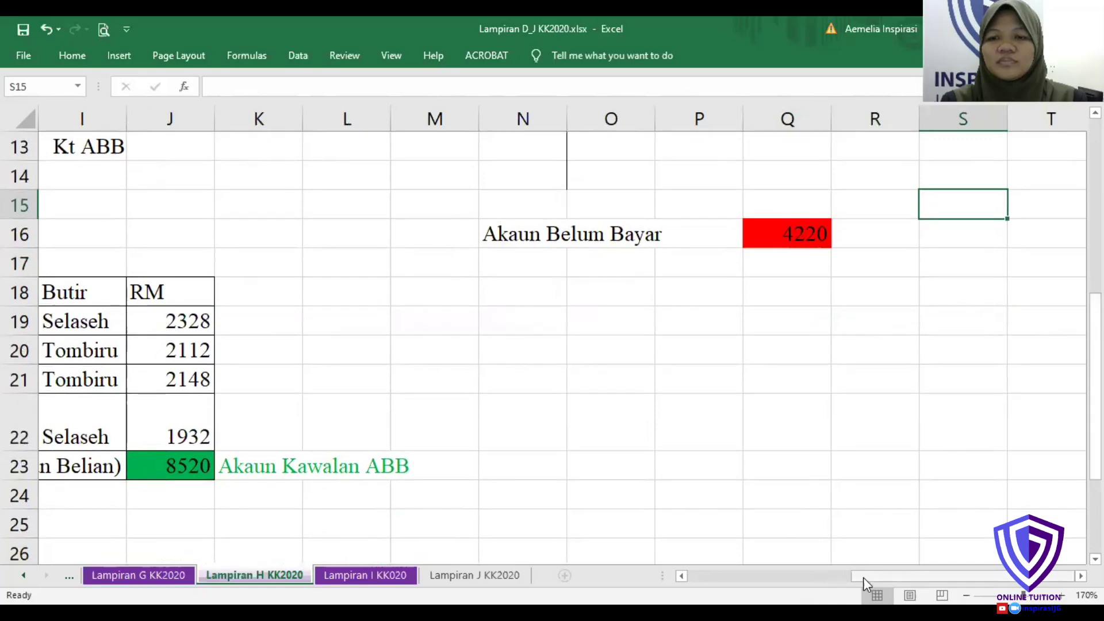
{"action": "left_click_drag", "start_coordinate": [864, 578], "coordinate": [764, 582]}
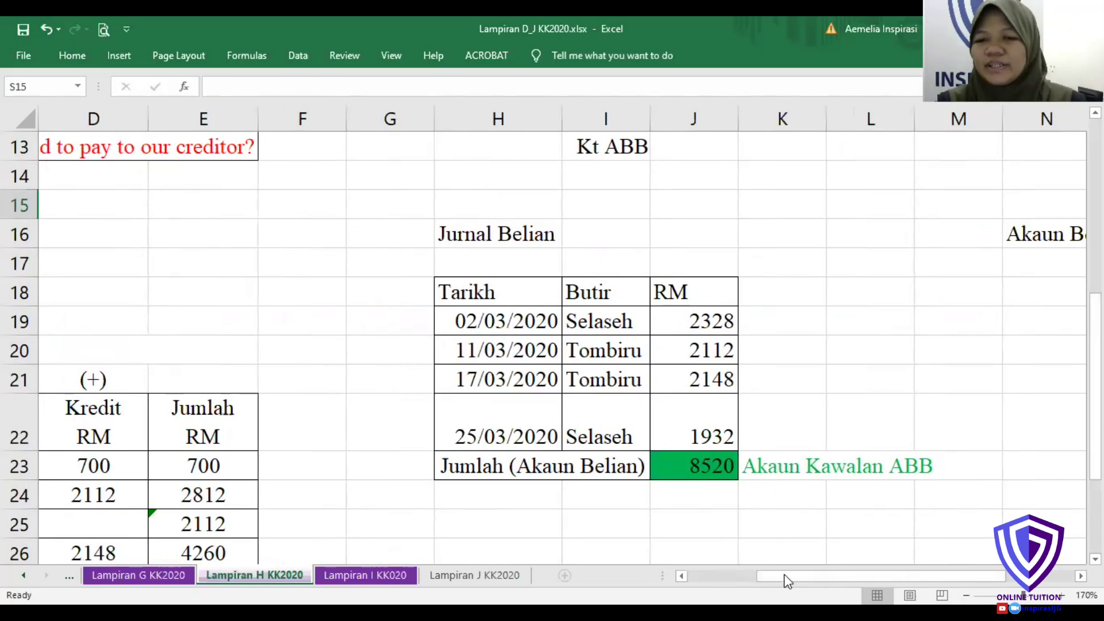
{"action": "mouse_move", "coordinate": [788, 577]}
{"action": "left_mouse_down"}
{"action": "mouse_move", "coordinate": [778, 578]}
{"action": "mouse_move", "coordinate": [809, 587]}
{"action": "mouse_move", "coordinate": [776, 575]}
{"action": "left_mouse_up"}
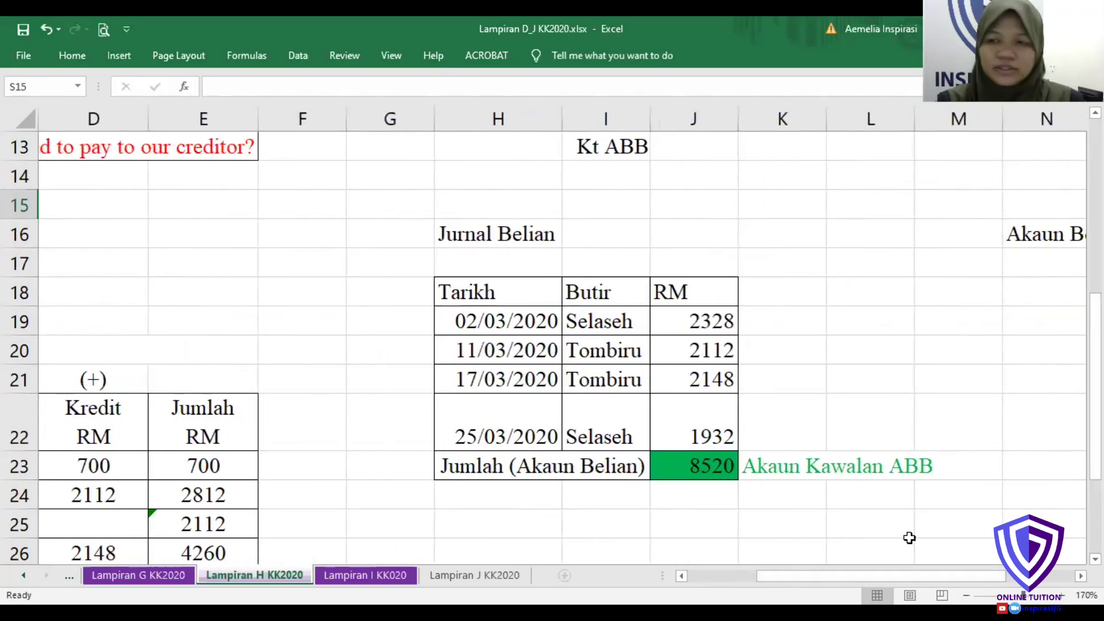
{"action": "left_click", "coordinate": [1065, 576]}
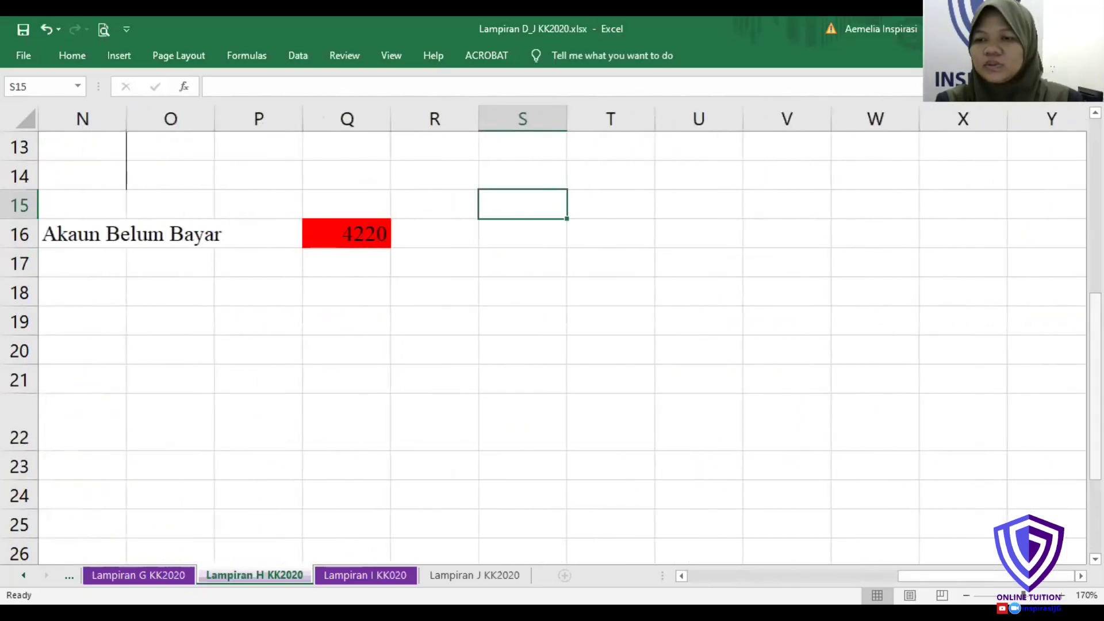
{"action": "scroll", "coordinate": [1045, 582], "scroll_direction": "up", "scroll_amount": 3}
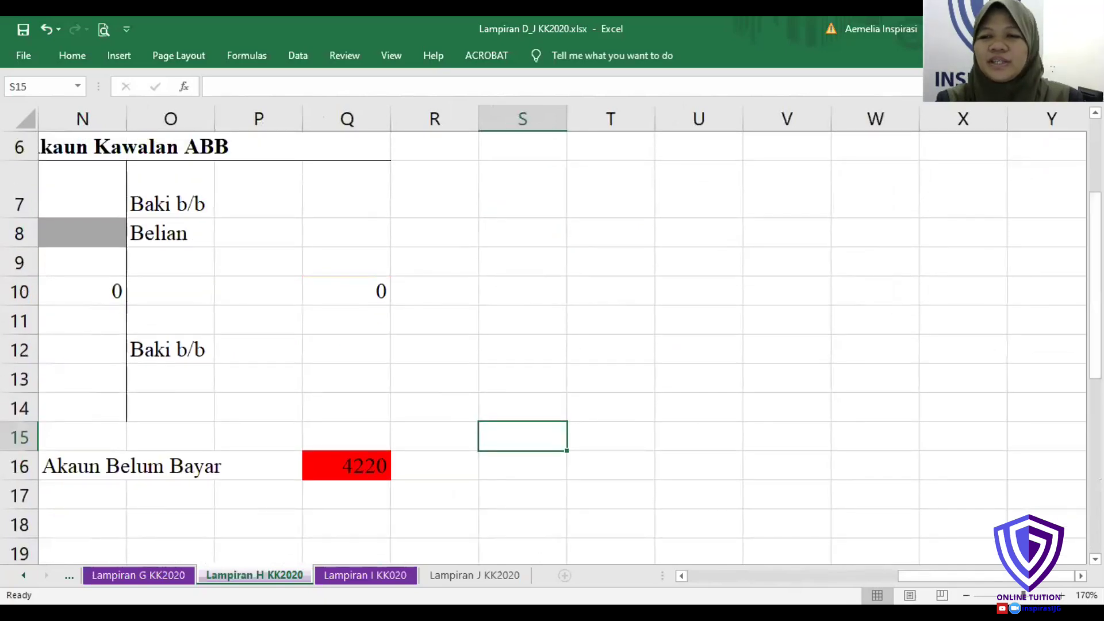
{"action": "scroll", "coordinate": [1046, 583], "scroll_direction": "left", "scroll_amount": 3}
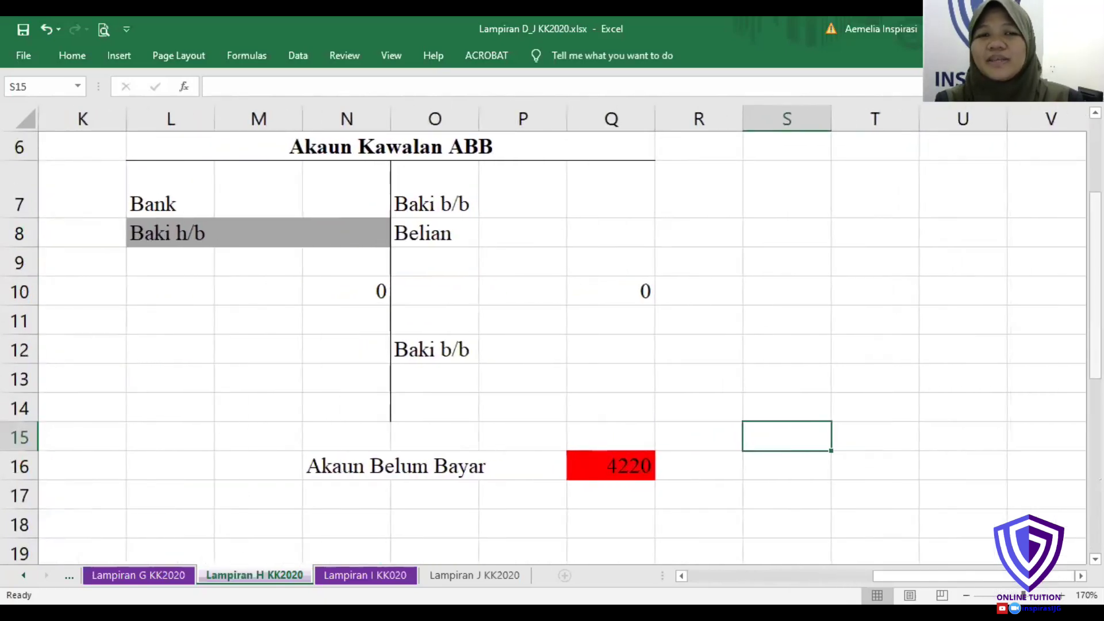
- Reveal the hidden "normal" label in Q5 above the Akaun Kawalan ABB account by setting its font colour to black
{"action": "scroll", "coordinate": [673, 224], "scroll_direction": "up", "scroll_amount": 2}
{"action": "left_click", "coordinate": [622, 224]}
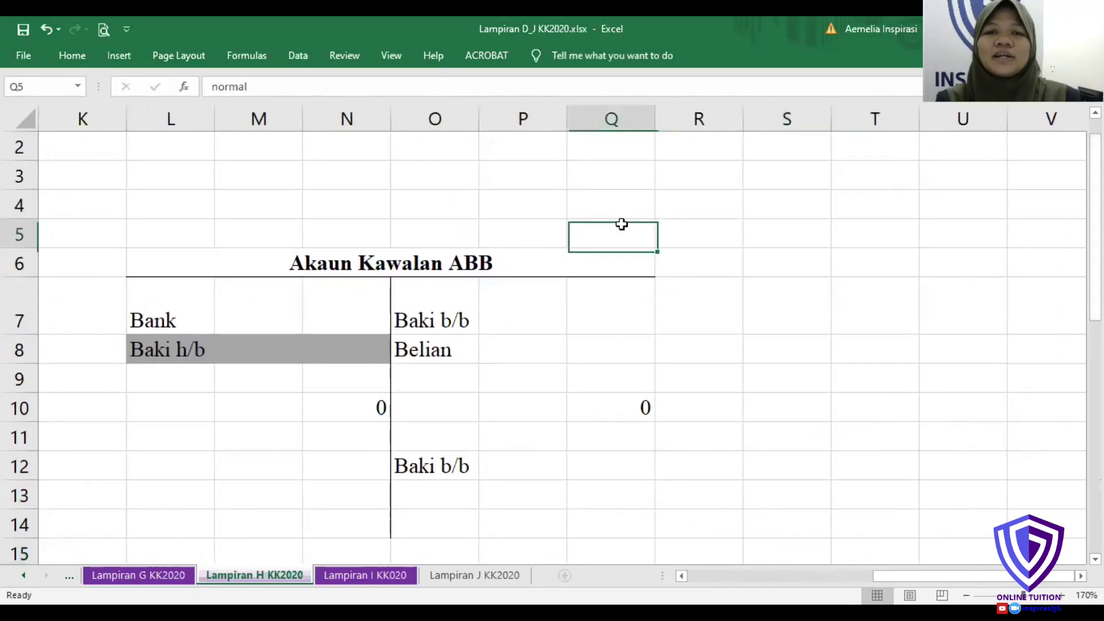
{"action": "type", "text": "normal"}
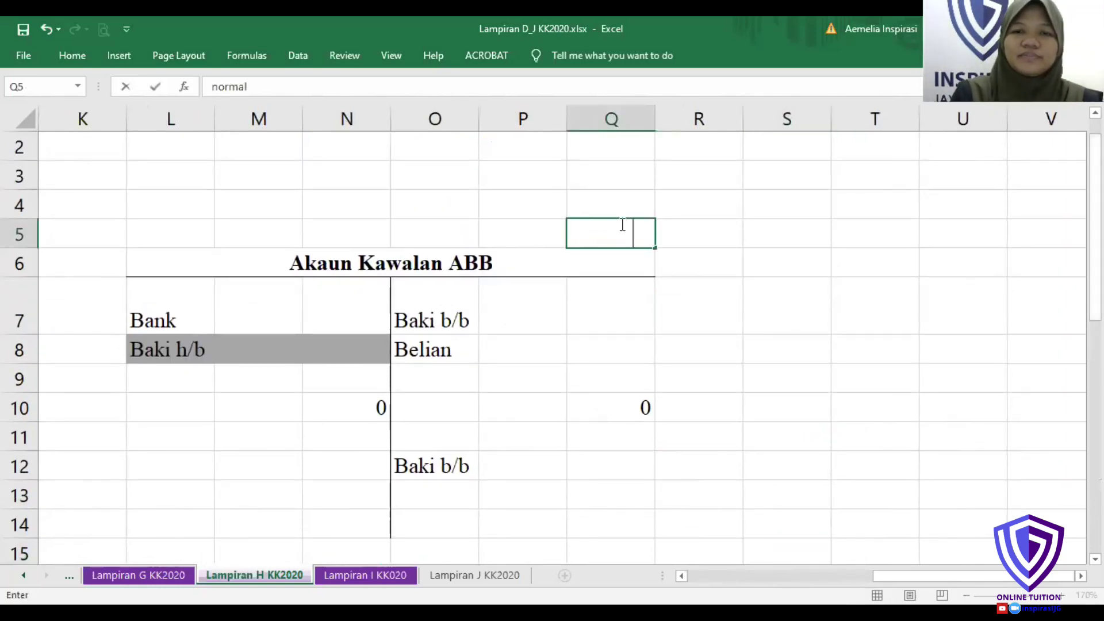
{"action": "key", "text": "Return"}
{"action": "left_click", "coordinate": [621, 224]}
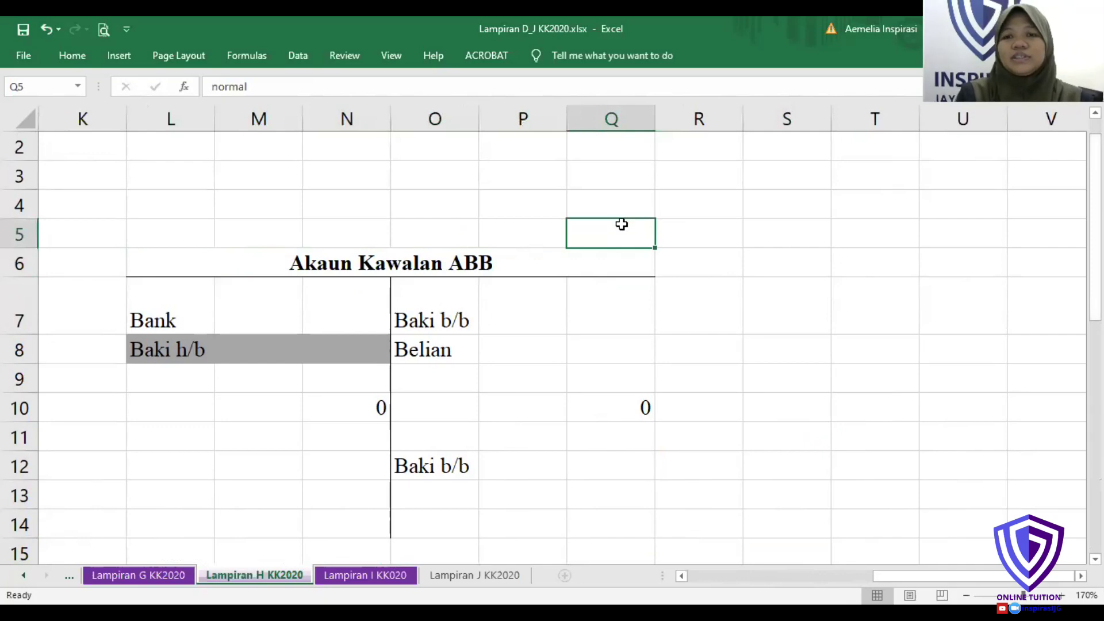
{"action": "right_click", "coordinate": [622, 223]}
{"action": "left_click", "coordinate": [163, 232]}
{"action": "left_click", "coordinate": [163, 231]}
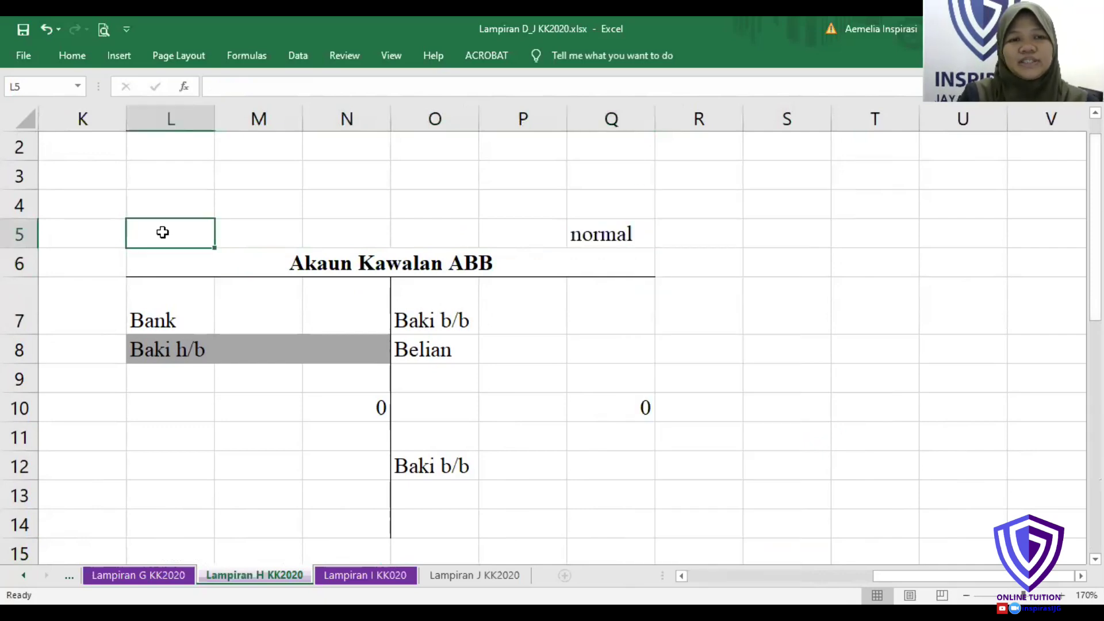
{"action": "right_click", "coordinate": [163, 231]}
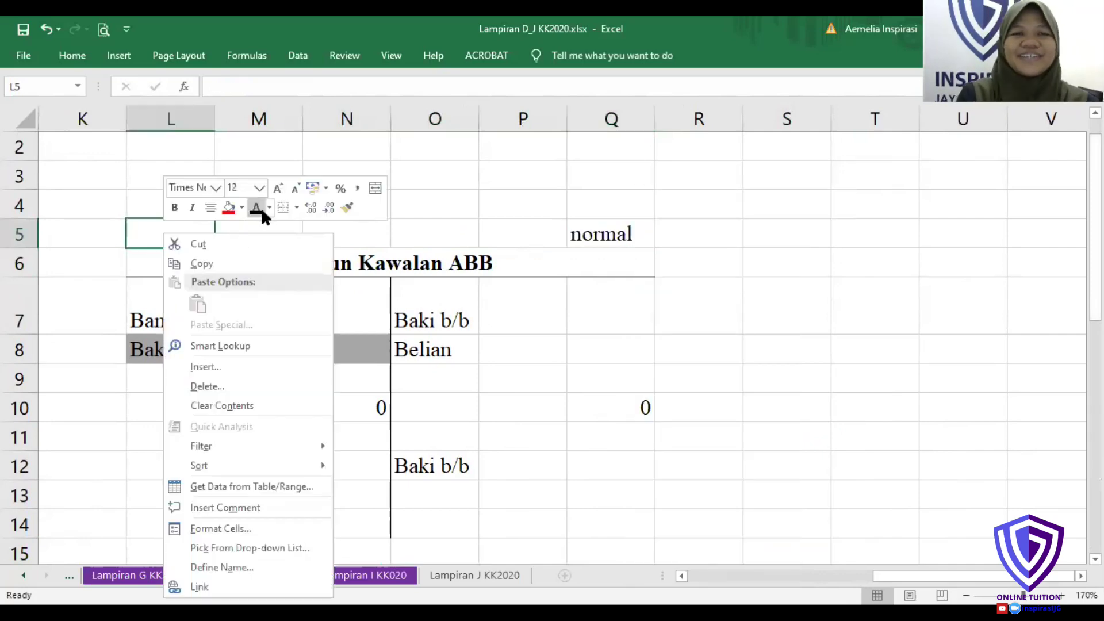
{"action": "left_click", "coordinate": [335, 222]}
{"action": "left_click", "coordinate": [488, 222]}
{"action": "left_click", "coordinate": [575, 208]}
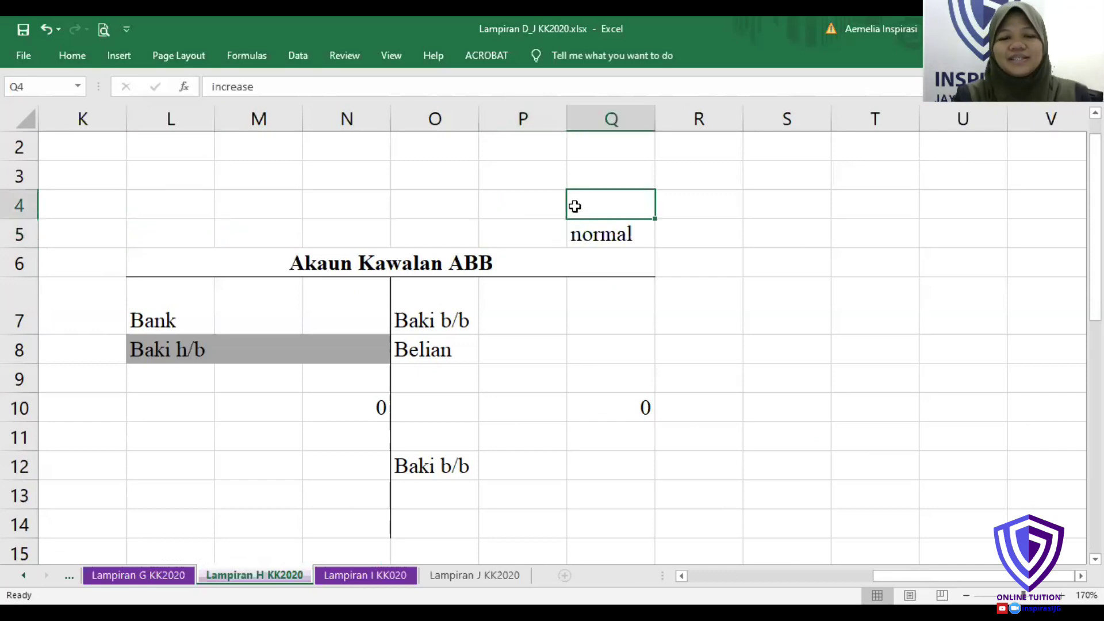
{"action": "type", "text": "incre"}
{"action": "key", "text": "BackSpace"}
{"action": "key", "text": "BackSpace"}
{"action": "key", "text": "BackSpace"}
{"action": "key", "text": "BackSpace"}
{"action": "key", "text": "BackSpace"}
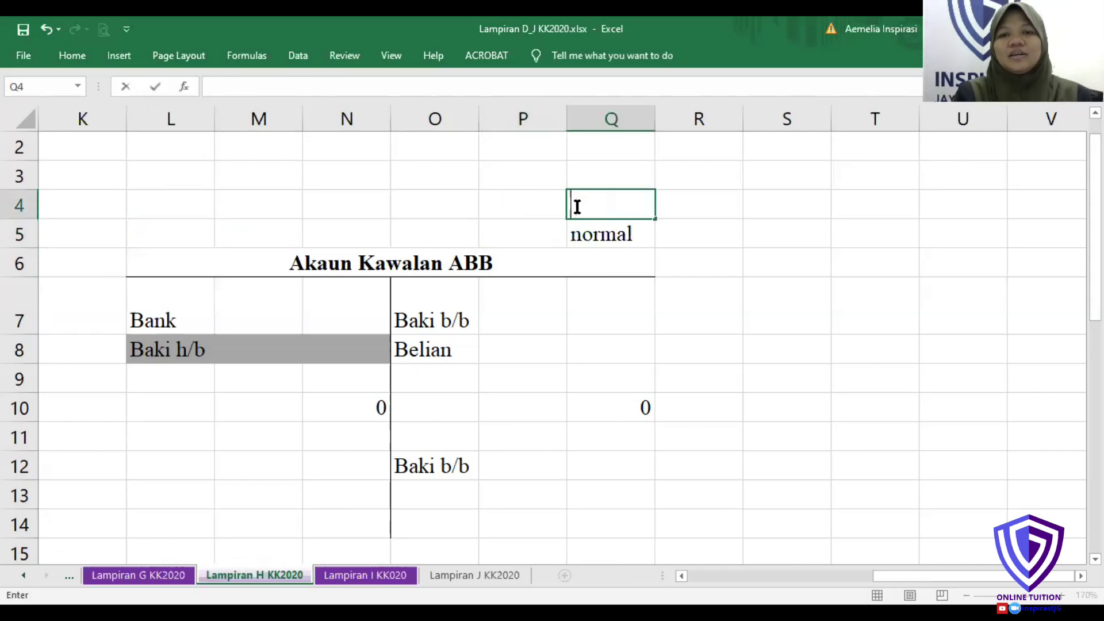
{"action": "type", "text": "inc"}
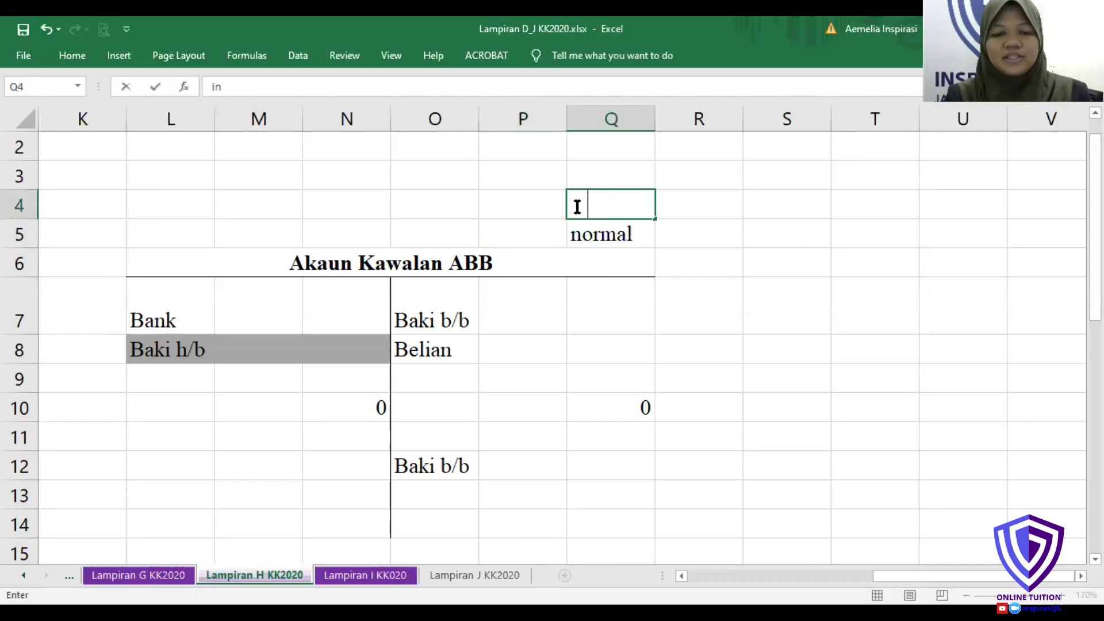
{"action": "key", "text": "BackSpace"}
{"action": "key", "text": "BackSpace"}
{"action": "key", "text": "BackSpace"}
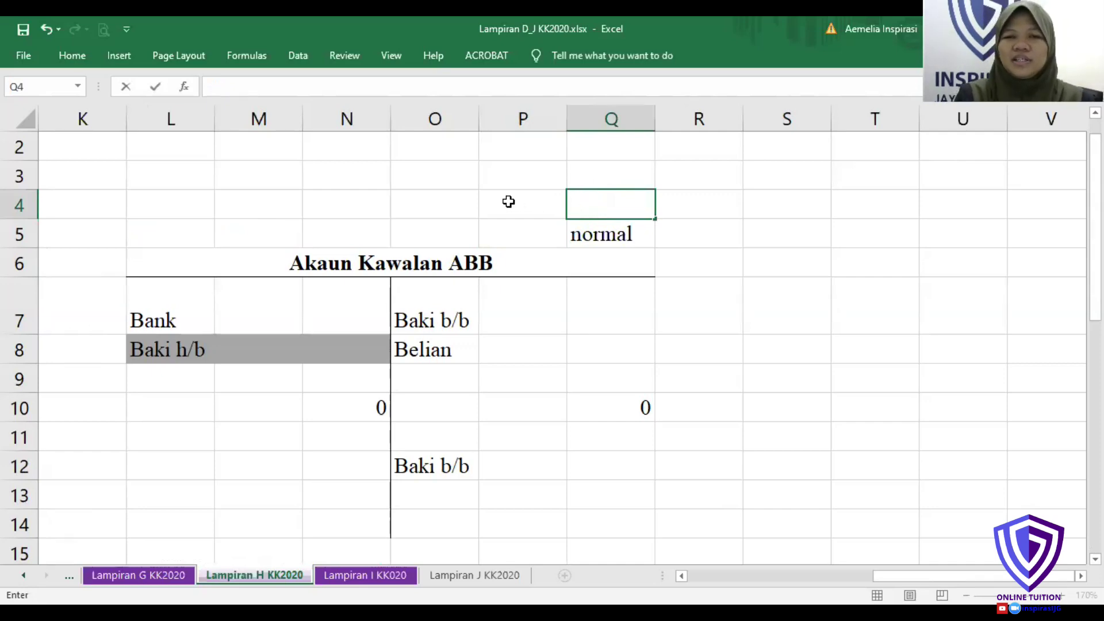
{"action": "left_click", "coordinate": [509, 203]}
- Set the font colour of Q4 to black and enter the label "increase" above "normal"
{"action": "left_click", "coordinate": [583, 214]}
{"action": "right_click", "coordinate": [582, 214]}
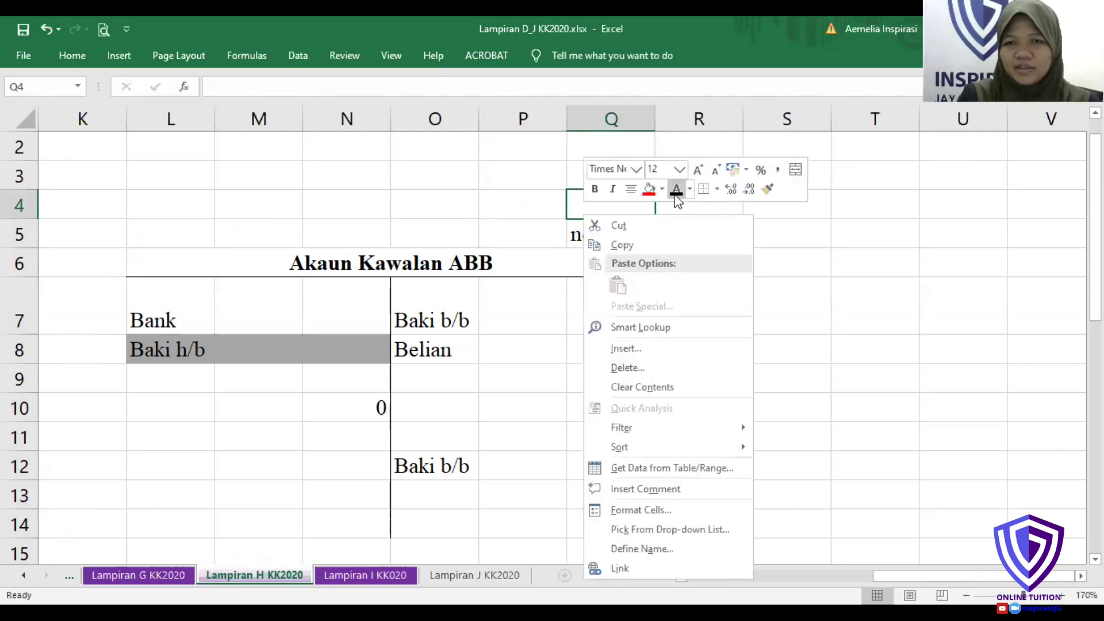
{"action": "key", "text": "Escape"}
{"action": "type", "text": "increase"}
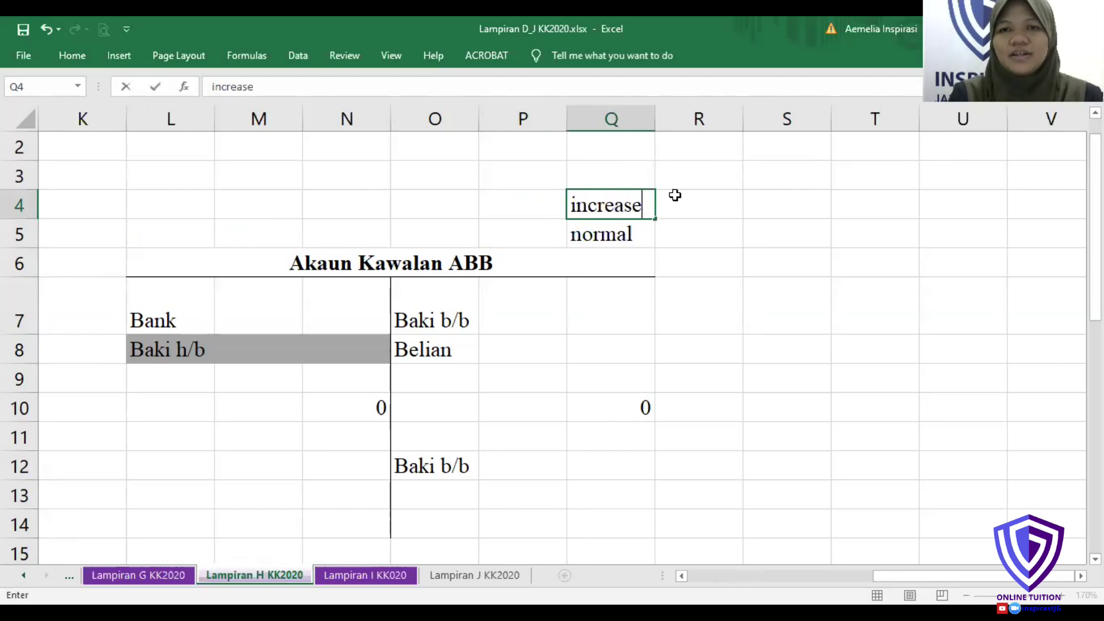
{"action": "key", "text": "Return"}
- Reveal the hidden "decrease" label in L4 by setting its font colour to black
{"action": "left_click", "coordinate": [202, 204]}
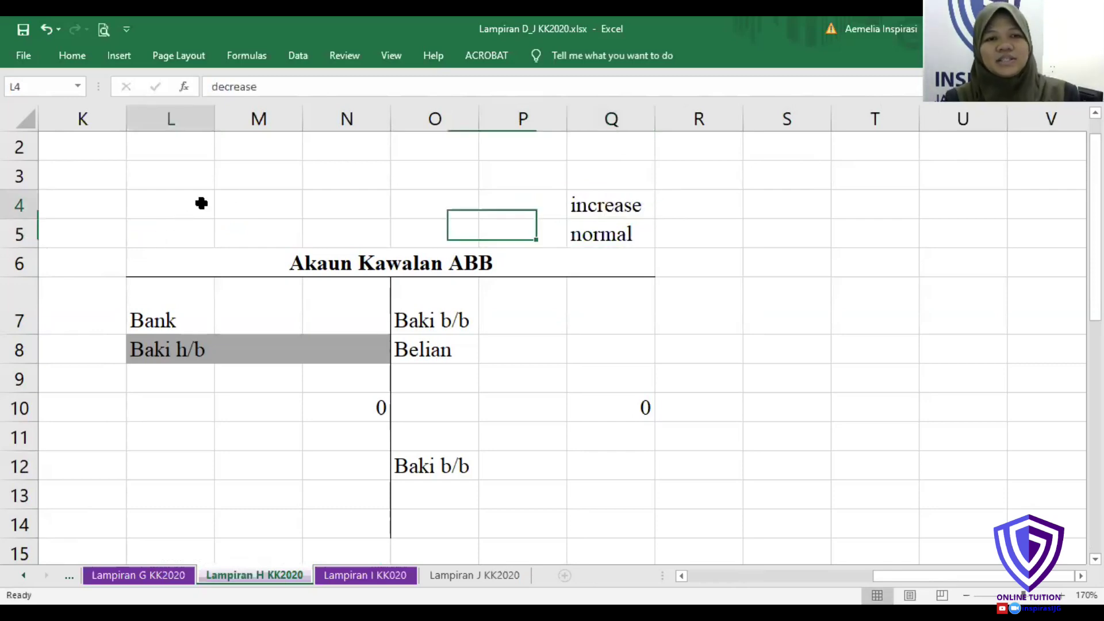
{"action": "right_click", "coordinate": [201, 204]}
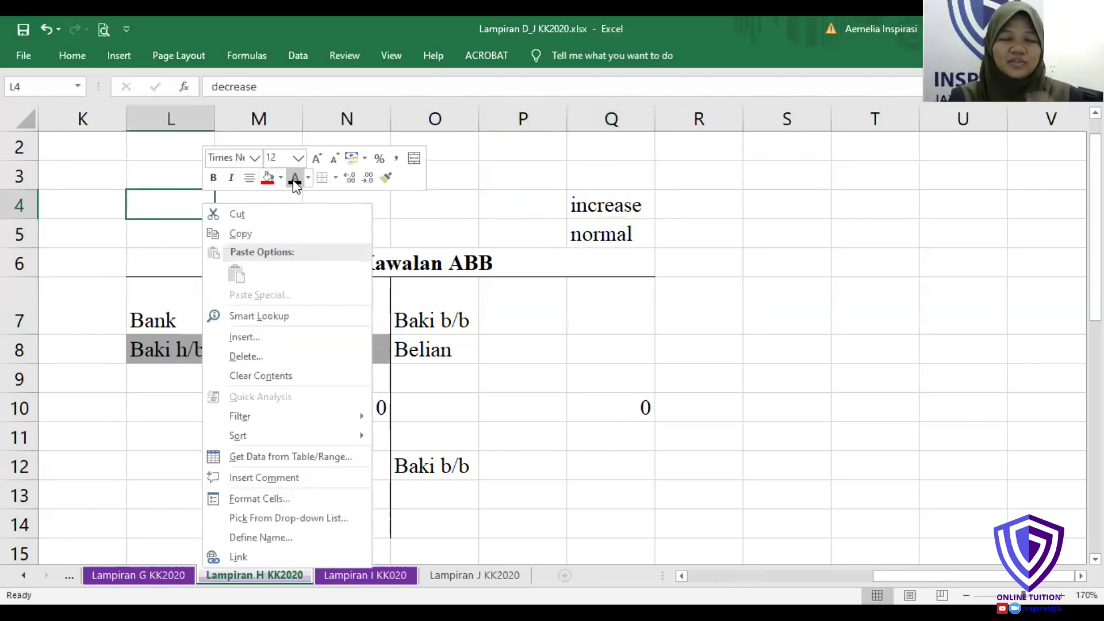
{"action": "key", "text": "Escape"}
{"action": "left_click", "coordinate": [319, 227]}
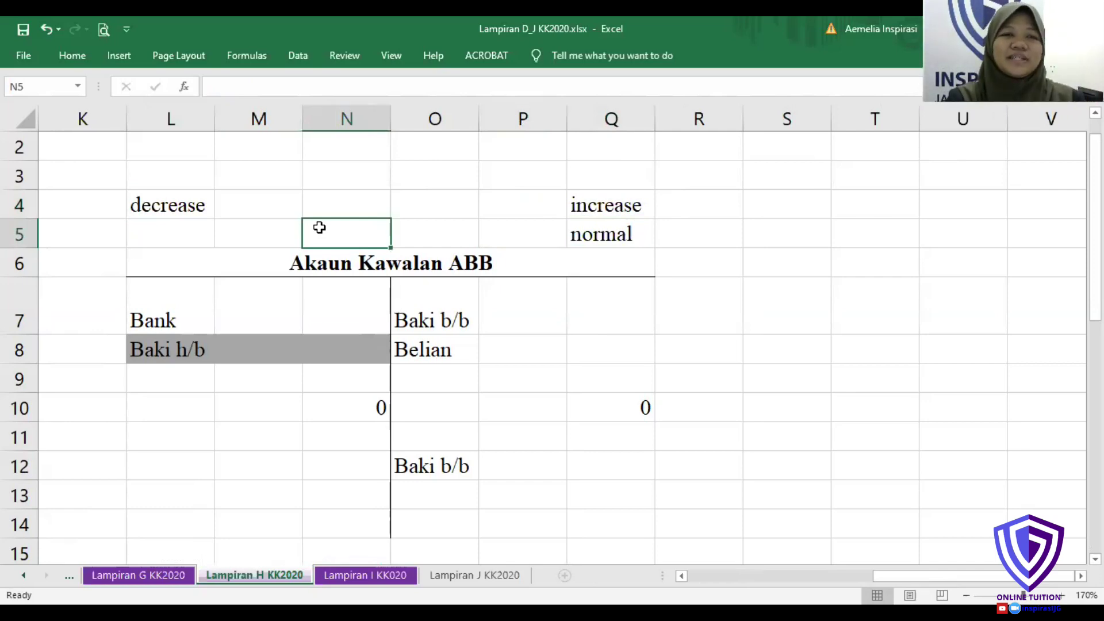
- Set Q7's font colour to black and enter the Baki b/b amount there with the formula +D8+D23 from both creditor ledgers
{"action": "left_click", "coordinate": [617, 309]}
{"action": "right_click", "coordinate": [616, 311]}
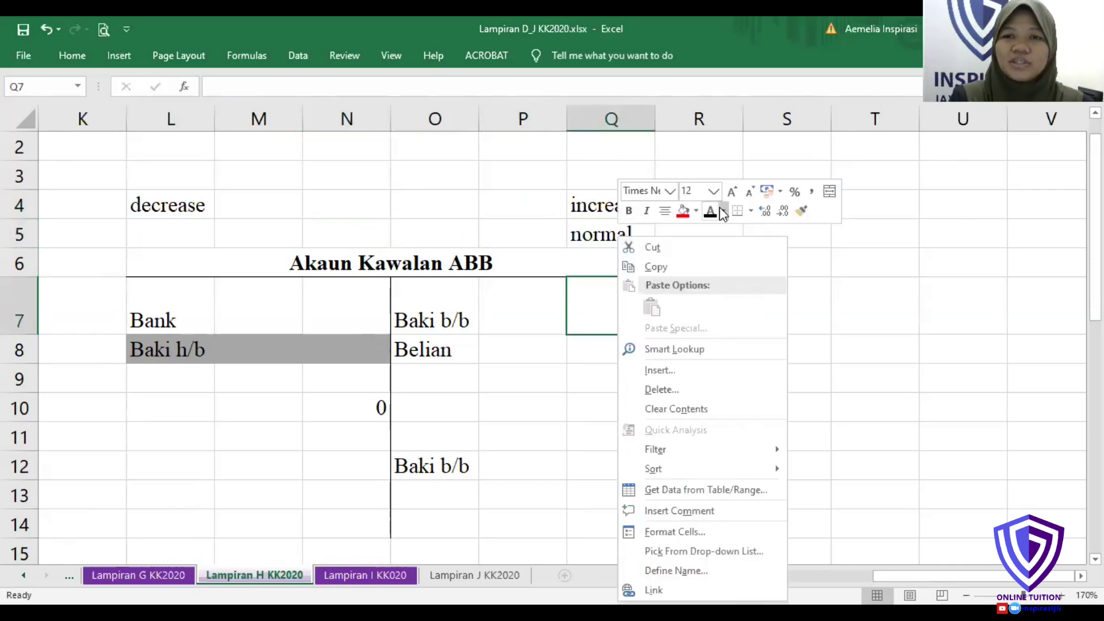
{"action": "left_click", "coordinate": [710, 213]}
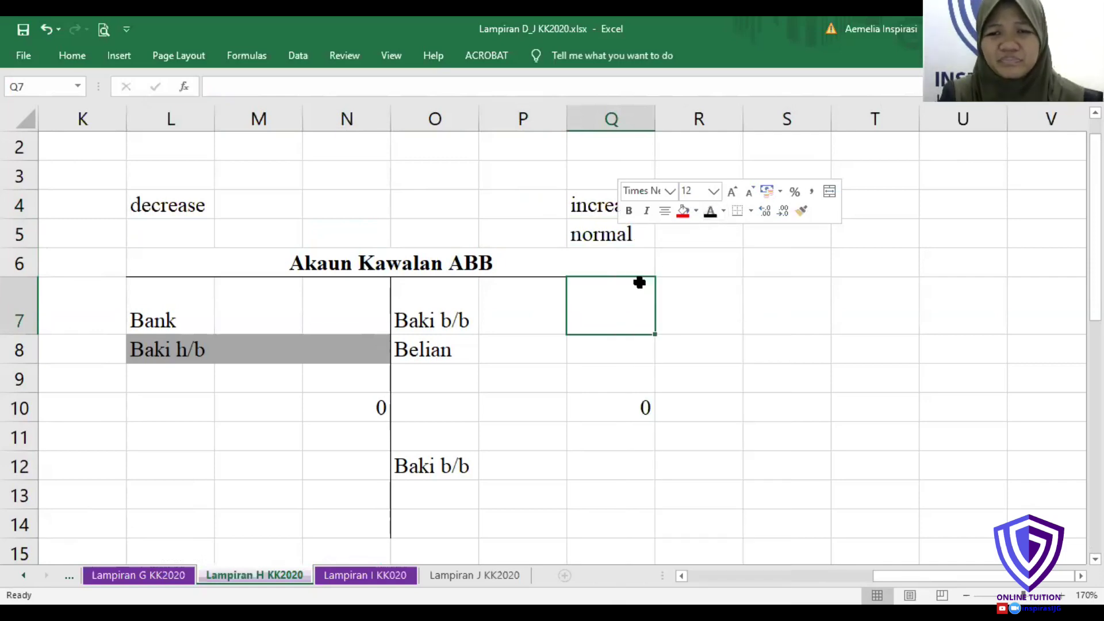
{"action": "type", "text": "+"}
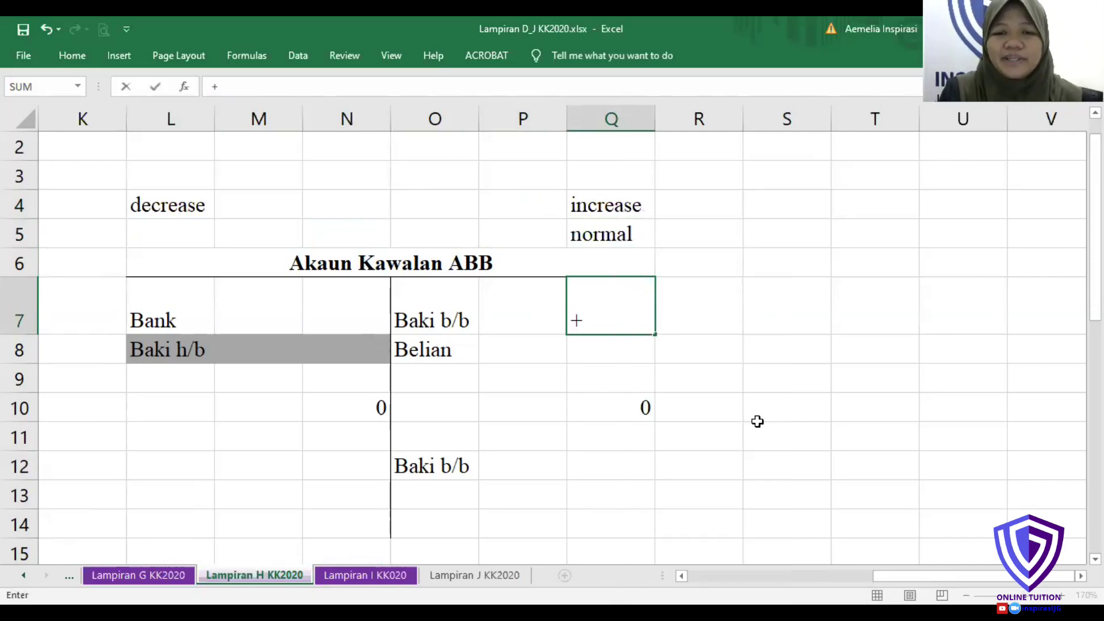
{"action": "left_click", "coordinate": [710, 575]}
{"action": "left_click", "coordinate": [710, 575]}
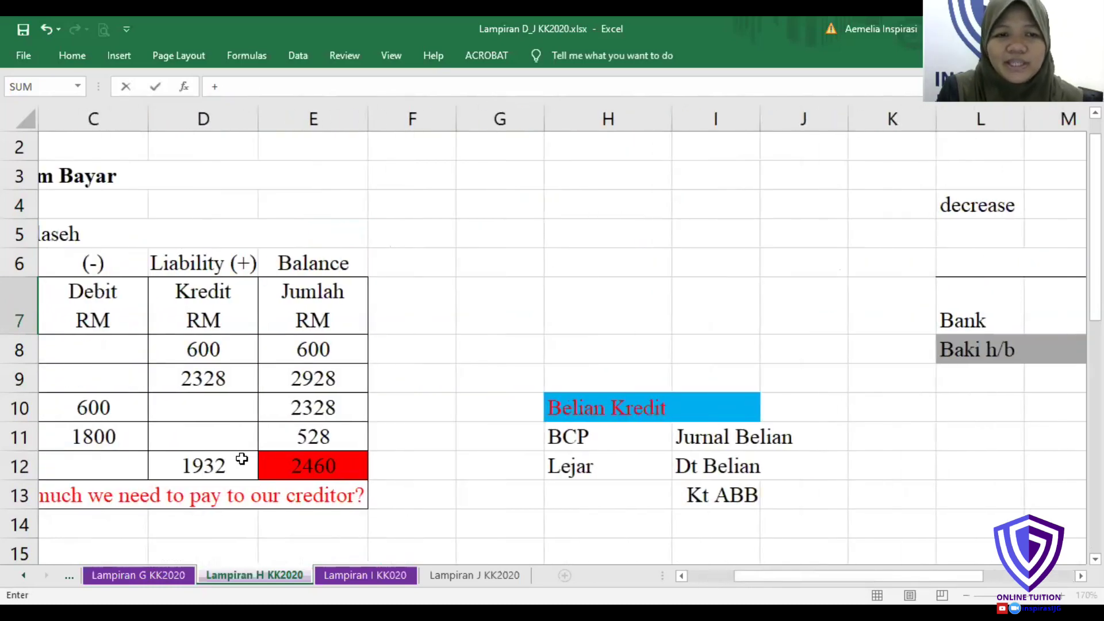
{"action": "left_click", "coordinate": [214, 356]}
{"action": "type", "text": "+"}
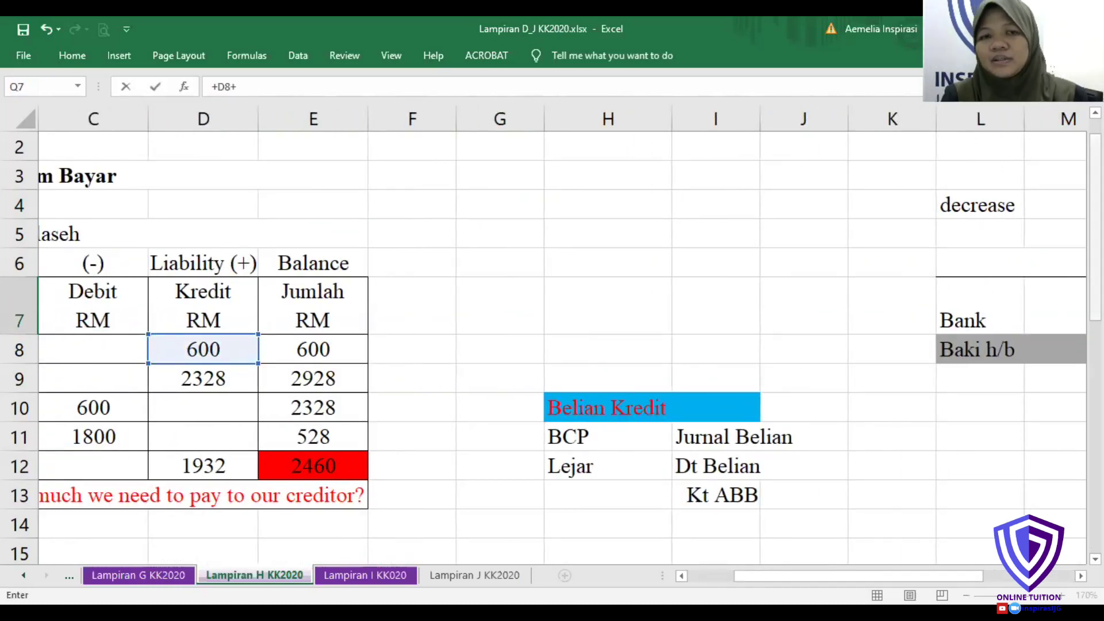
{"action": "scroll", "coordinate": [196, 469], "scroll_direction": "down", "scroll_amount": 4}
{"action": "left_click", "coordinate": [205, 438]}
{"action": "key", "text": "Return"}
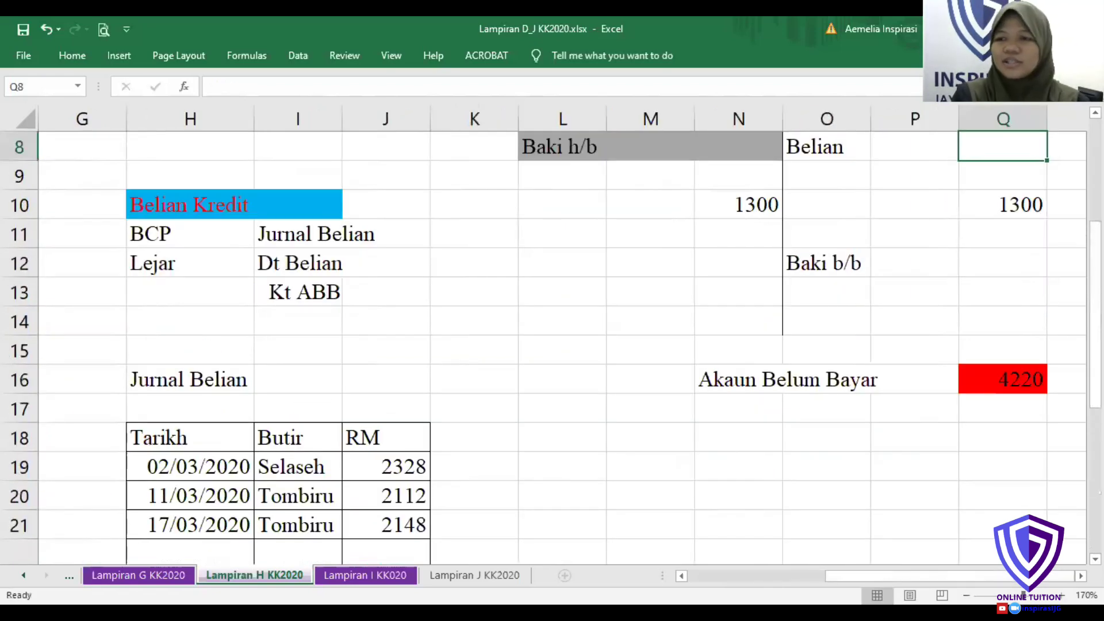
{"action": "scroll", "coordinate": [1013, 299], "scroll_direction": "up", "scroll_amount": 2}
{"action": "left_click", "coordinate": [1007, 321]}
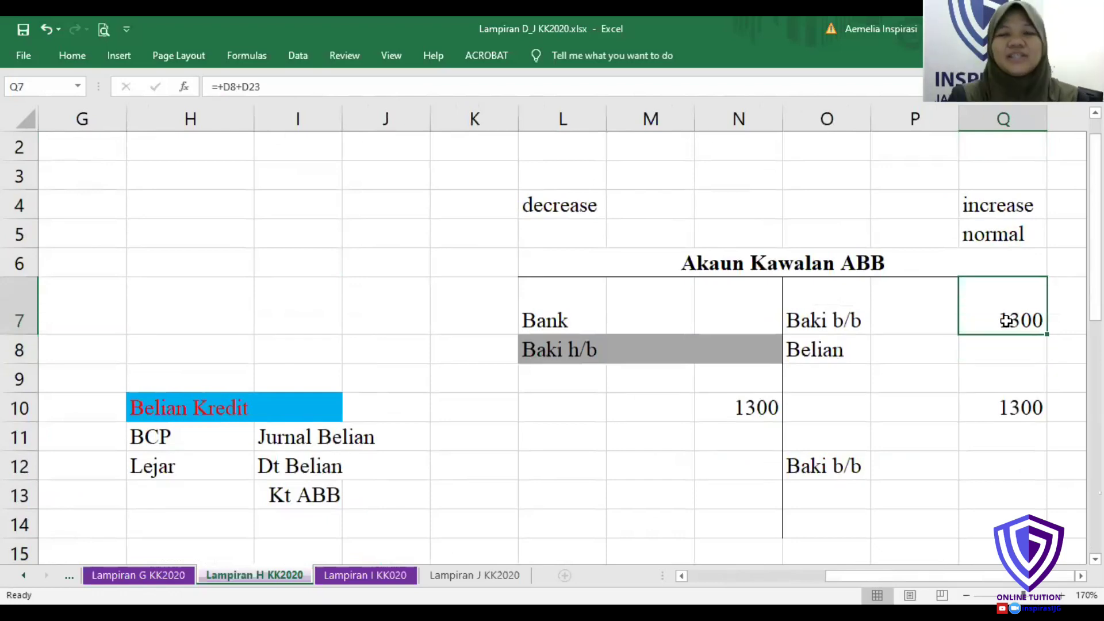
{"action": "left_click", "coordinate": [746, 327]}
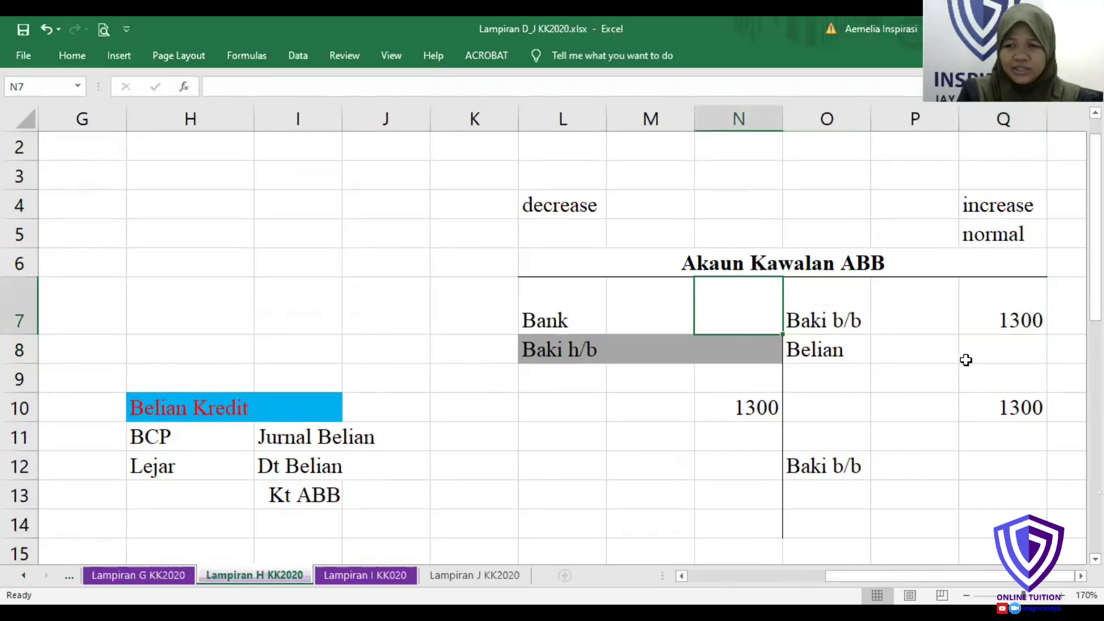
- Link the Belian amount in Q8 to the Jurnal Belian total with the formula +J23
{"action": "left_click", "coordinate": [1007, 353]}
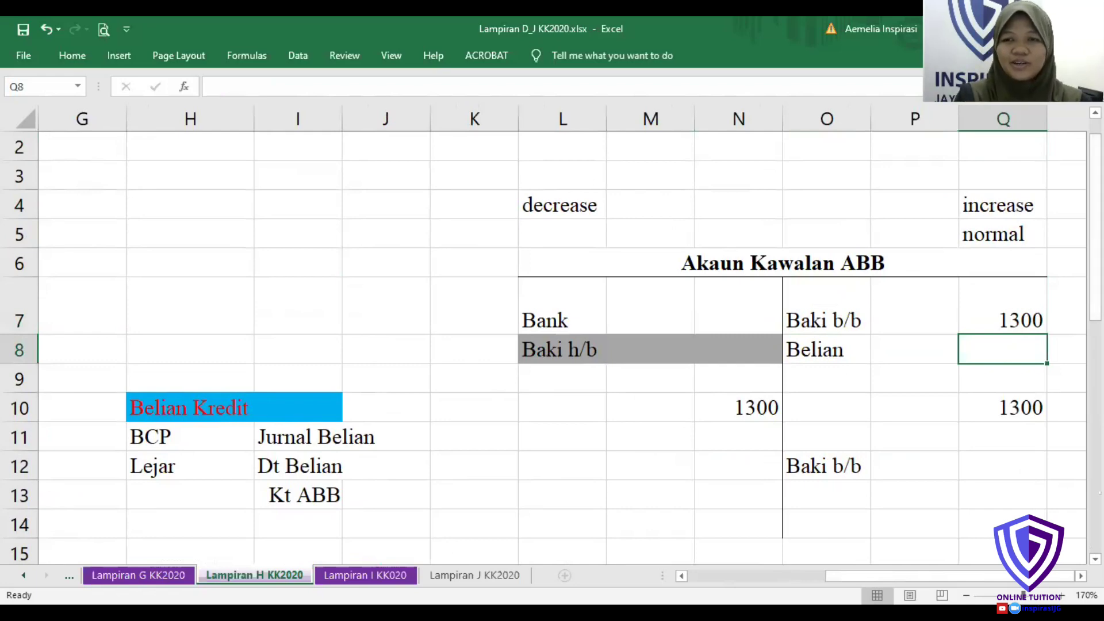
{"action": "mouse_move", "coordinate": [1096, 281]}
{"action": "left_mouse_down"}
{"action": "mouse_move", "coordinate": [1096, 341]}
{"action": "mouse_move", "coordinate": [1095, 268]}
{"action": "left_mouse_up"}
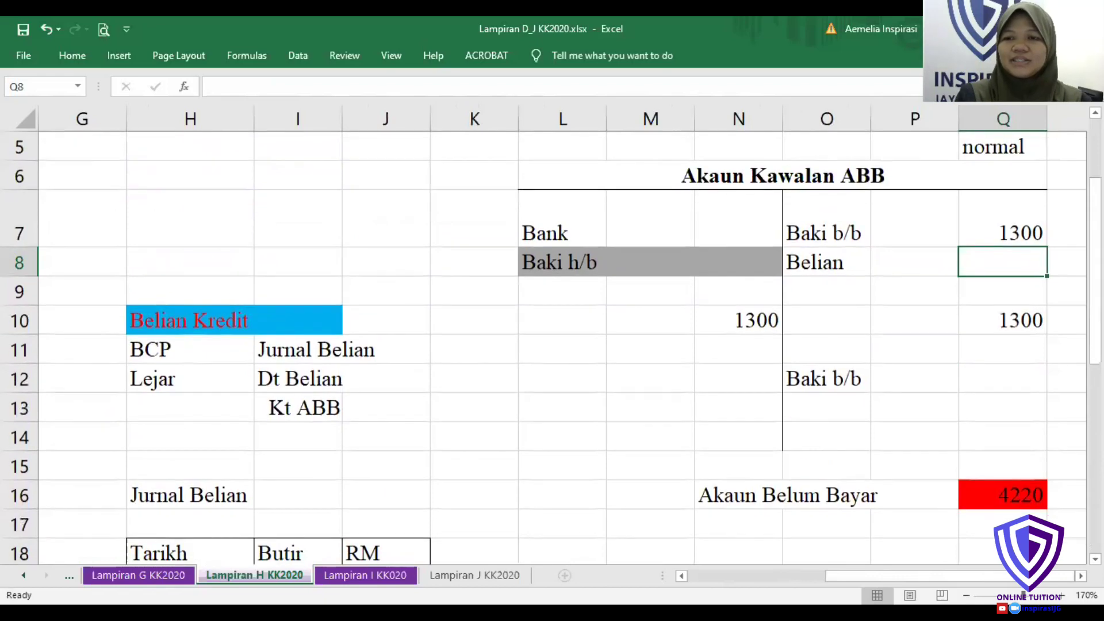
{"action": "type", "text": "+"}
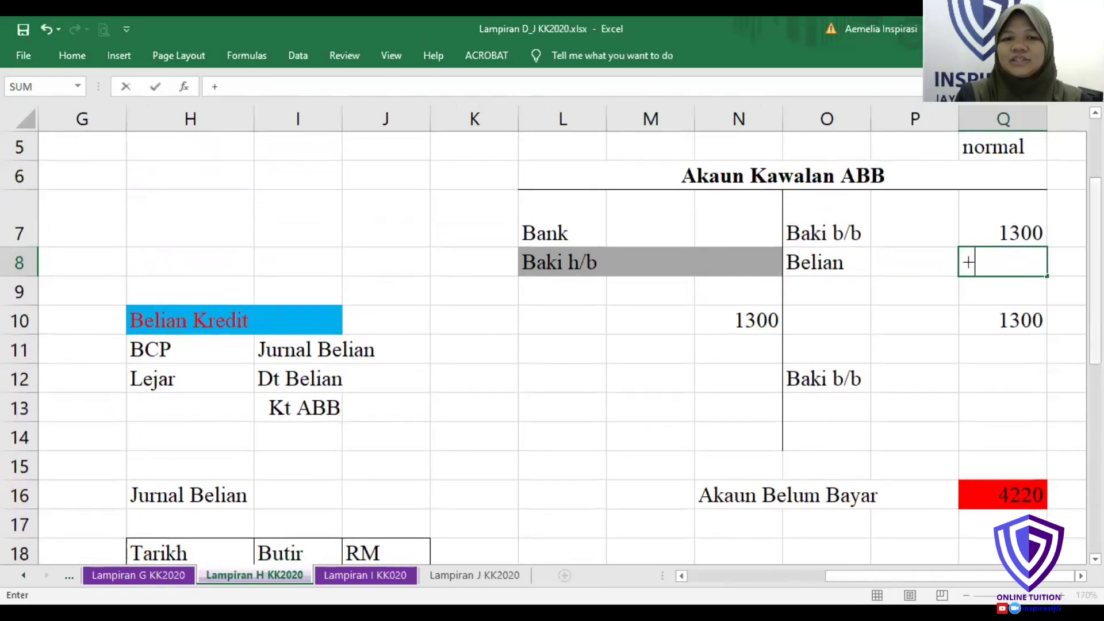
{"action": "scroll", "coordinate": [505, 501], "scroll_direction": "down", "scroll_amount": 2}
{"action": "left_click", "coordinate": [405, 496]}
{"action": "key", "text": "Return"}
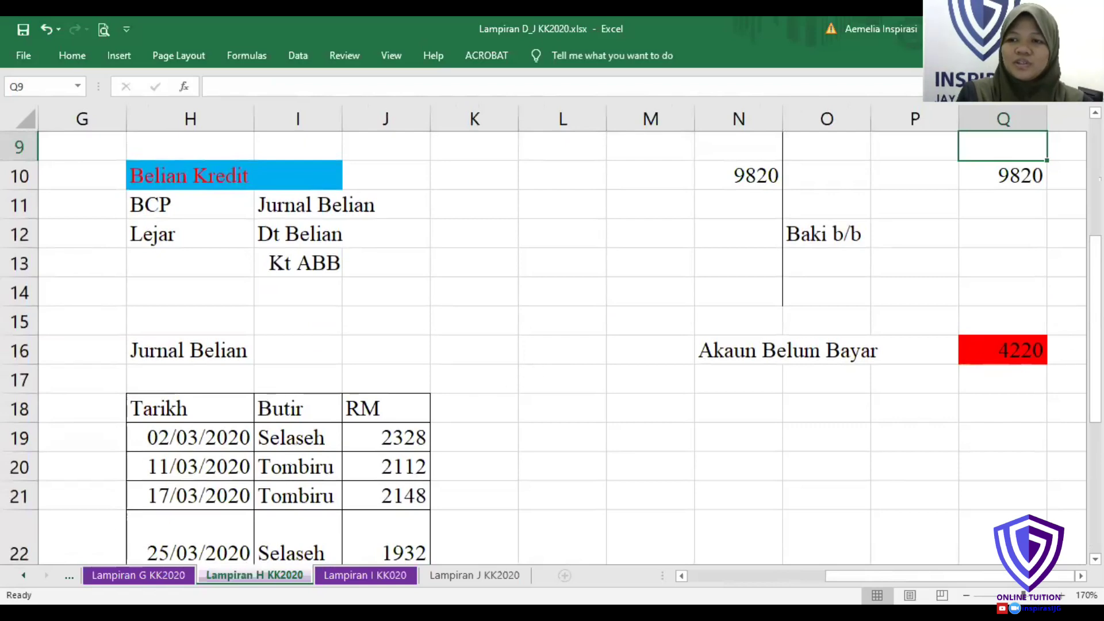
{"action": "scroll", "coordinate": [1023, 254], "scroll_direction": "up", "scroll_amount": 2}
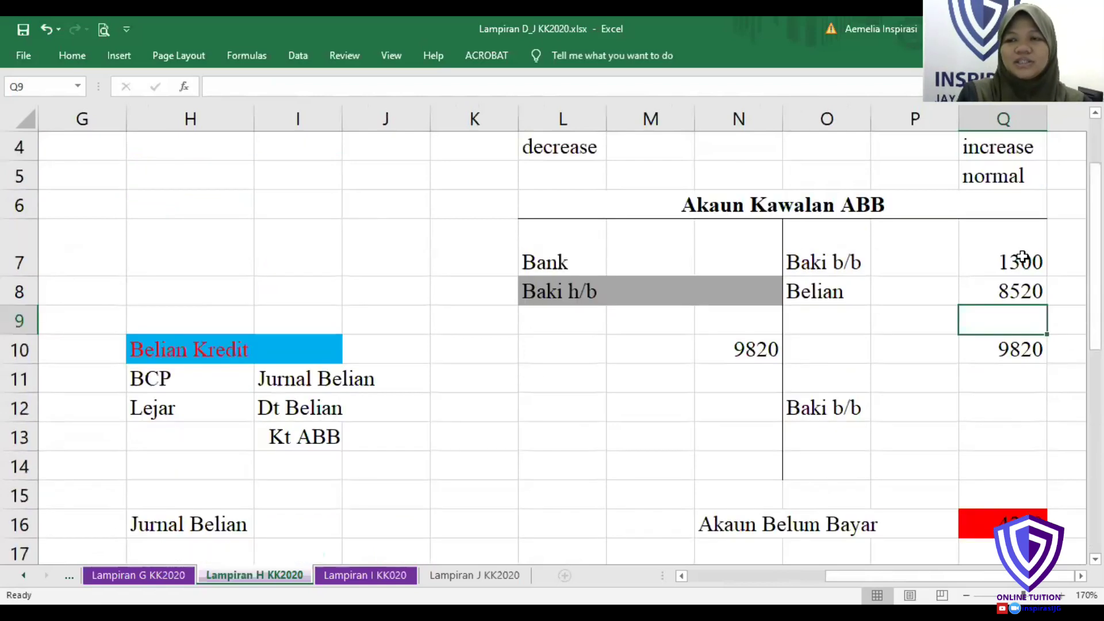
{"action": "left_click", "coordinate": [987, 291]}
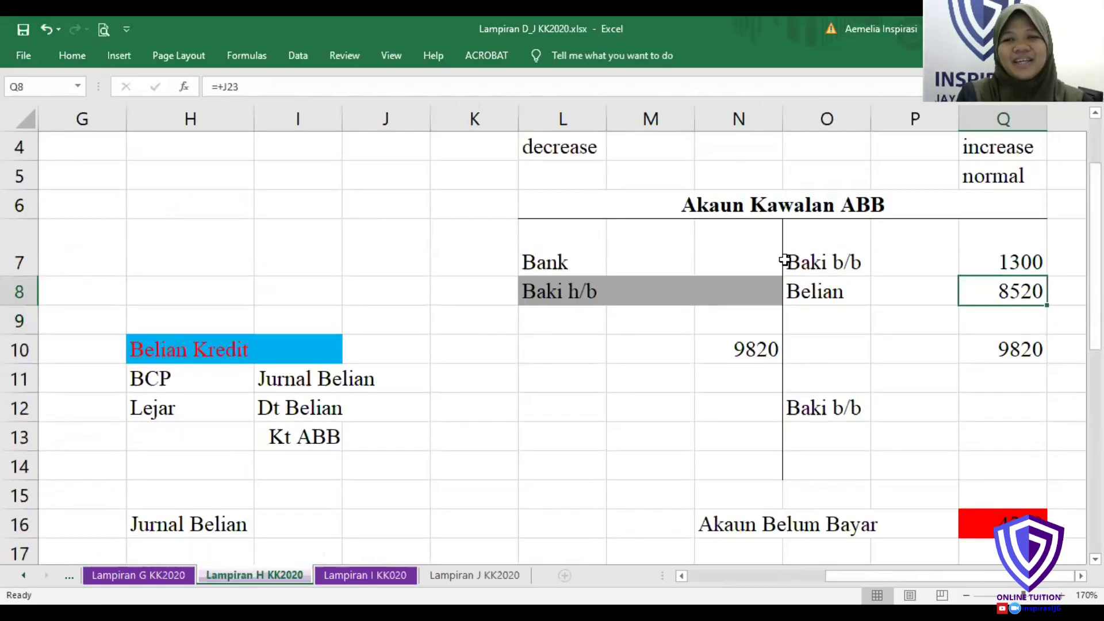
- Total the bank payments of both creditor ledgers in N7 with the formula +C10+C11+C25+C27+C28
{"action": "left_click", "coordinate": [736, 254]}
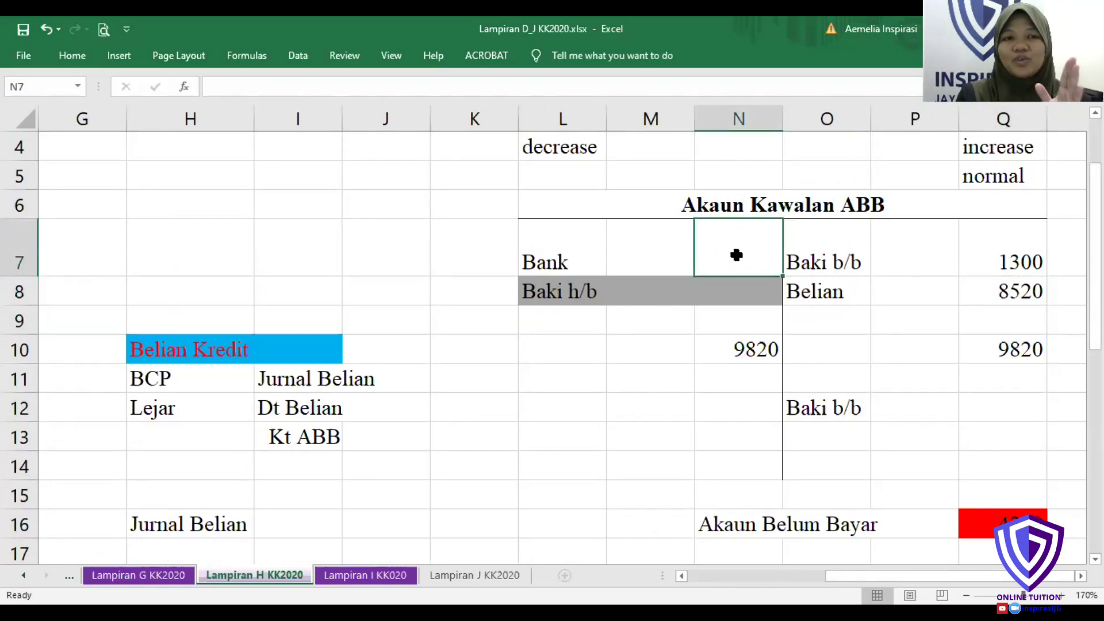
{"action": "type", "text": "+"}
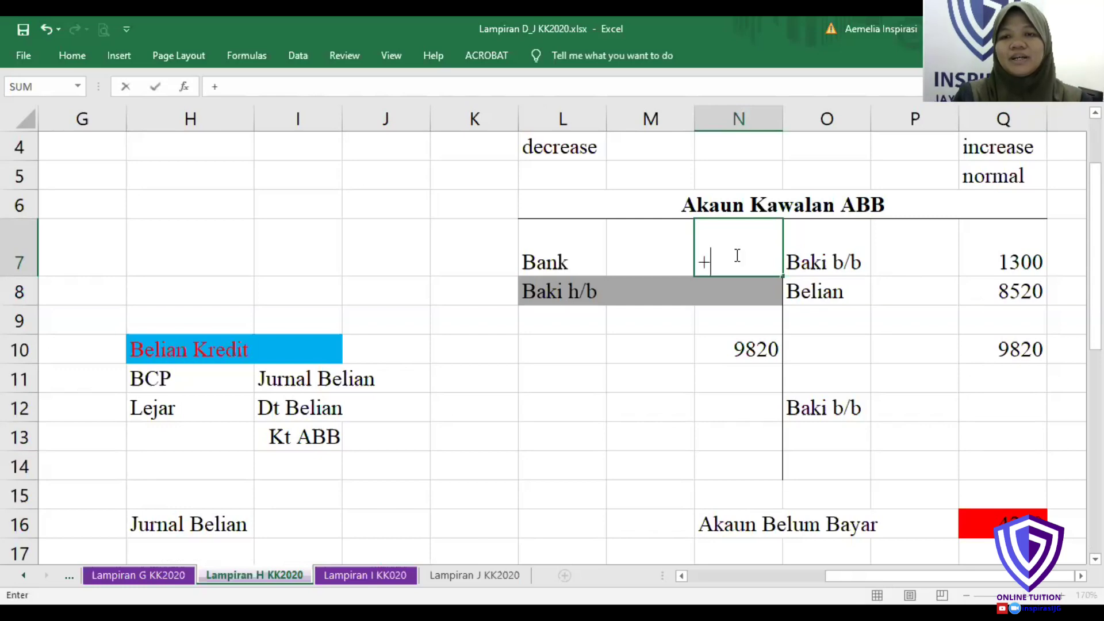
{"action": "left_click_drag", "start_coordinate": [841, 575], "coordinate": [725, 576]}
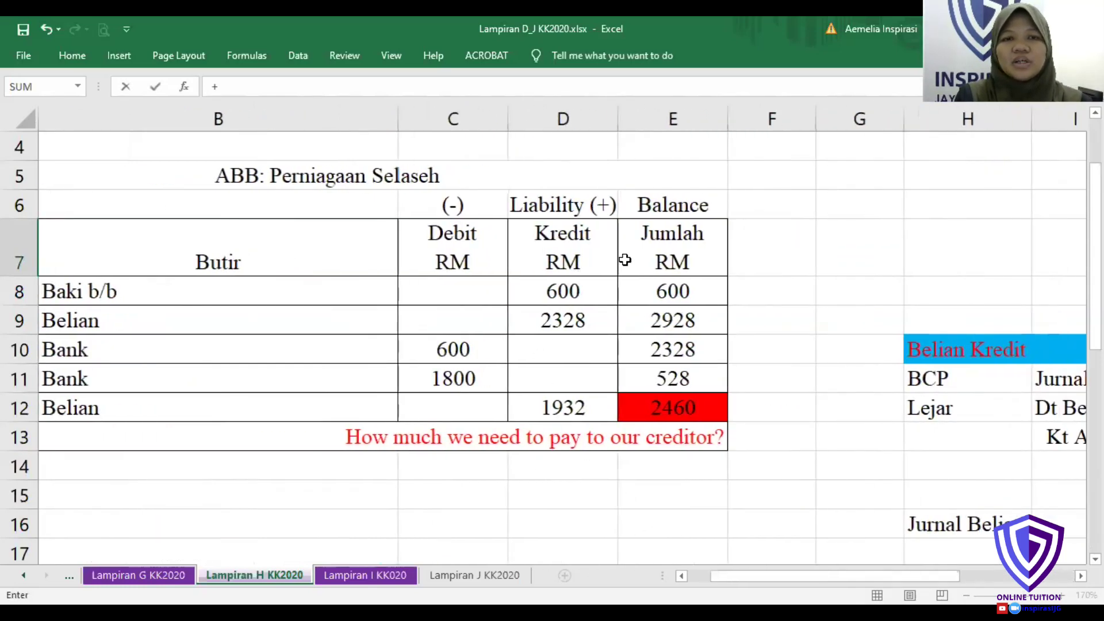
{"action": "left_click", "coordinate": [470, 348]}
{"action": "type", "text": "+"}
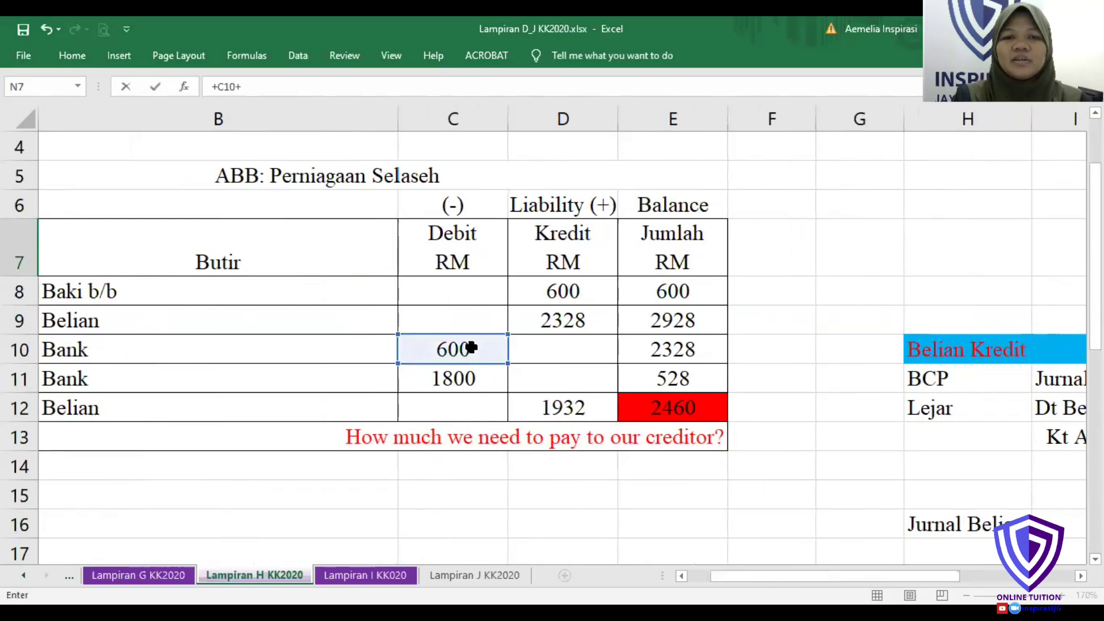
{"action": "left_click", "coordinate": [466, 378]}
{"action": "type", "text": "+"}
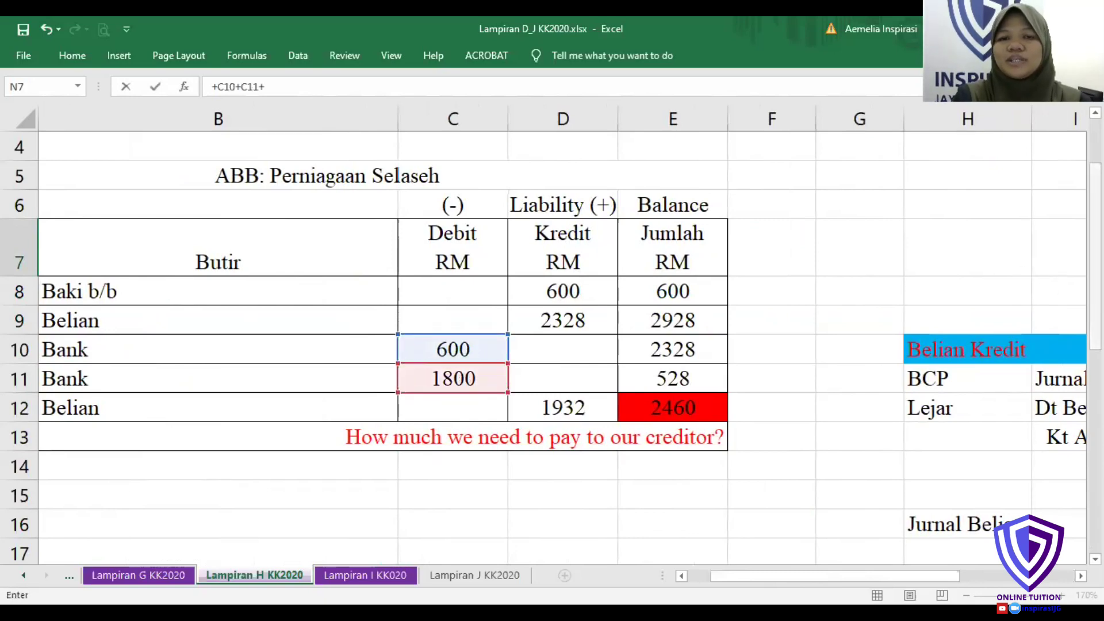
{"action": "scroll", "coordinate": [551, 345], "scroll_direction": "down", "scroll_amount": 5}
{"action": "left_click", "coordinate": [478, 387]}
{"action": "type", "text": "+"}
{"action": "left_click", "coordinate": [462, 436]}
{"action": "type", "text": "+C27+"}
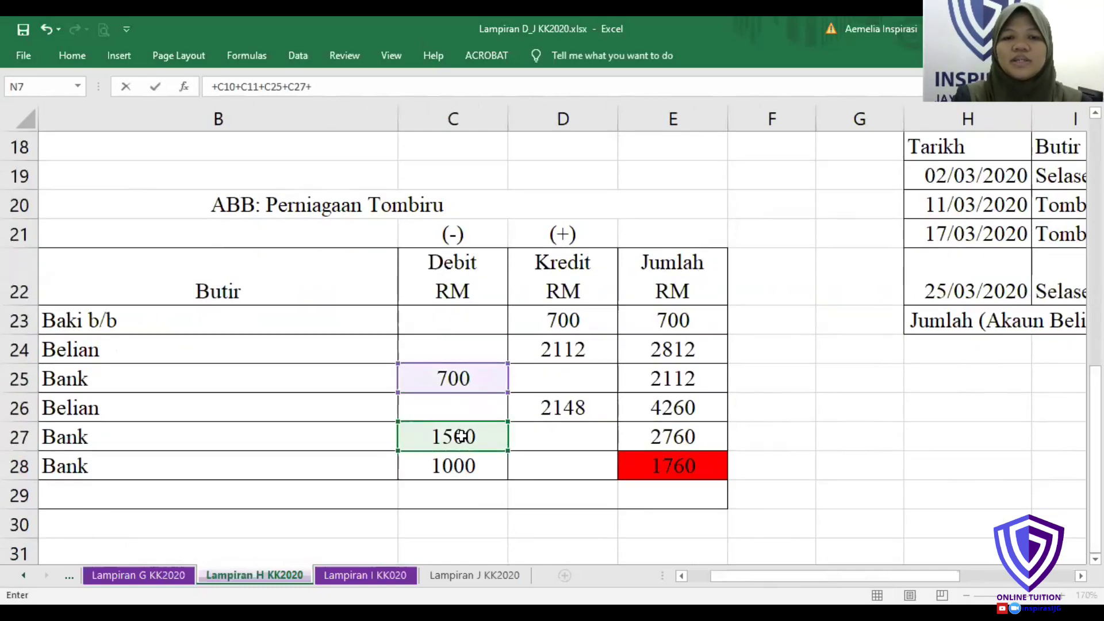
{"action": "left_click", "coordinate": [457, 465]}
{"action": "key", "text": "Return"}
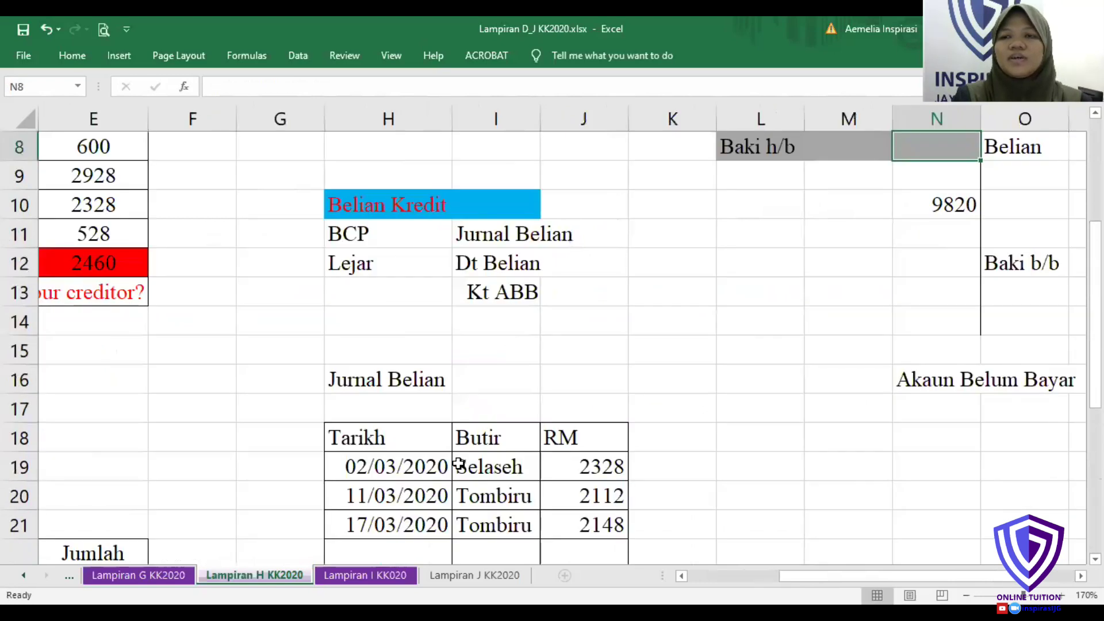
- Calculate Baki h/b in N8 with the formula +N10-N7 and compare it with the Akaun Belum Bayar total in Q16
{"action": "scroll", "coordinate": [1095, 288], "scroll_direction": "up", "scroll_amount": 2}
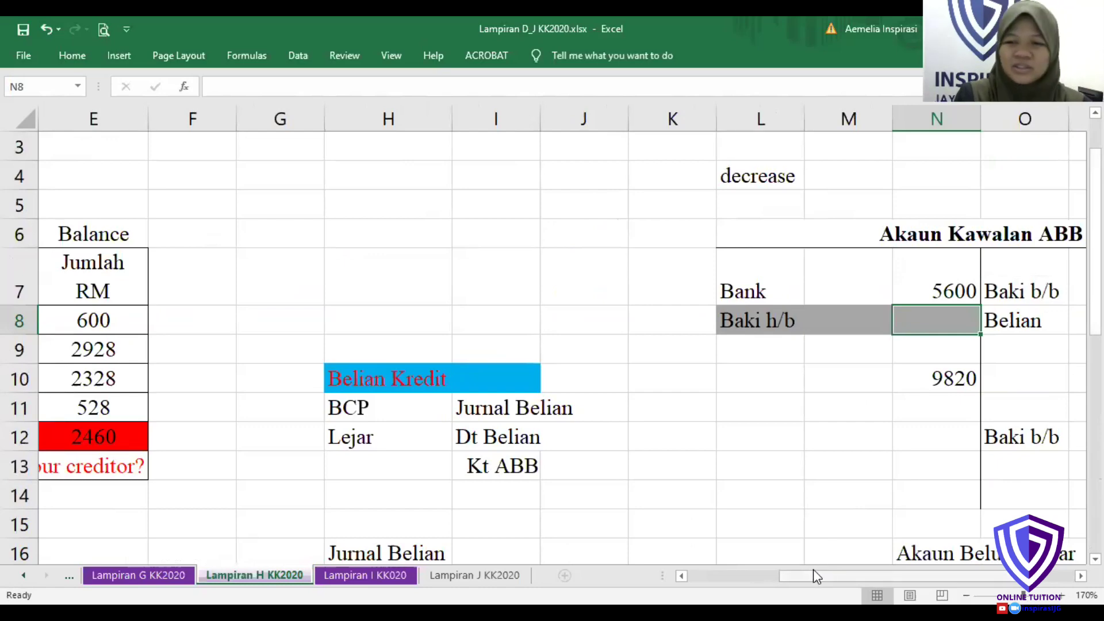
{"action": "scroll", "coordinate": [865, 582], "scroll_direction": "right", "scroll_amount": 2}
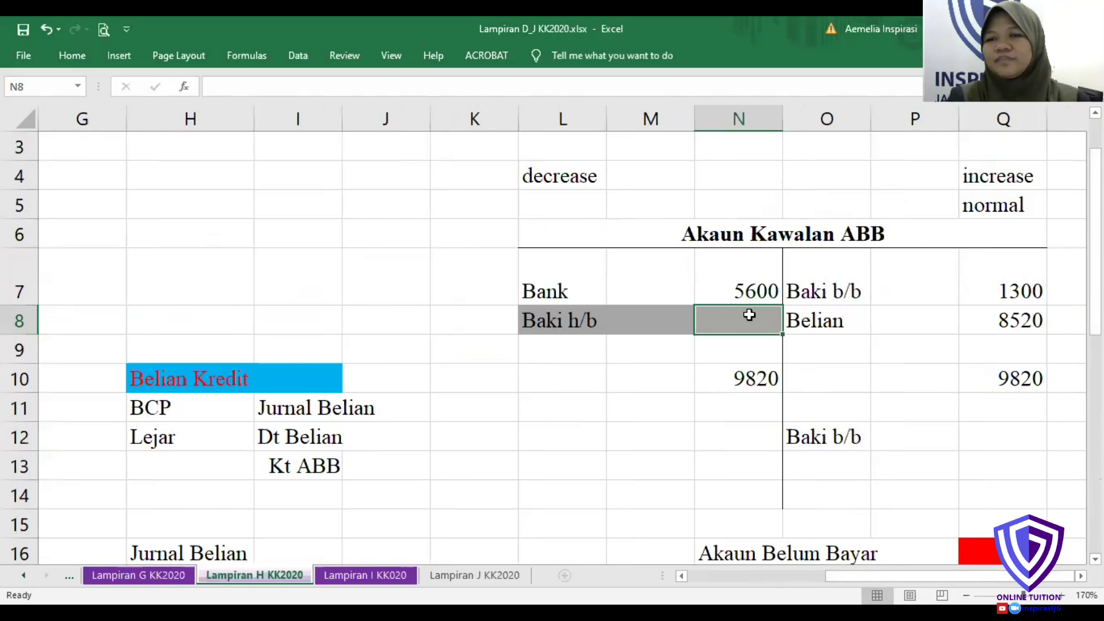
{"action": "type", "text": "+"}
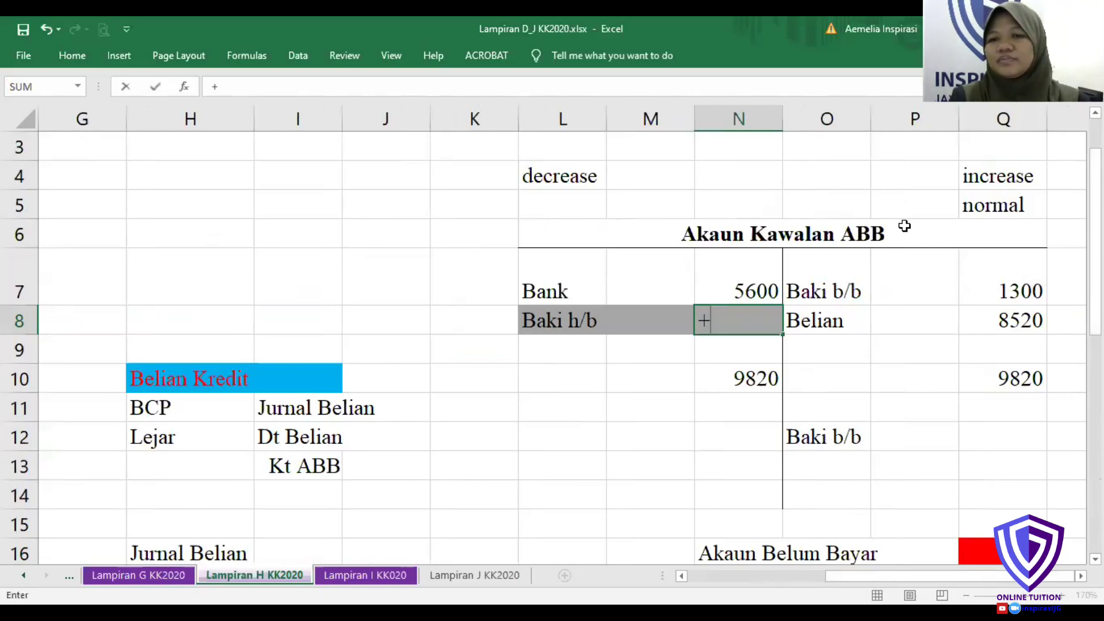
{"action": "left_click", "coordinate": [750, 378]}
{"action": "type", "text": "-"}
{"action": "left_click", "coordinate": [762, 277]}
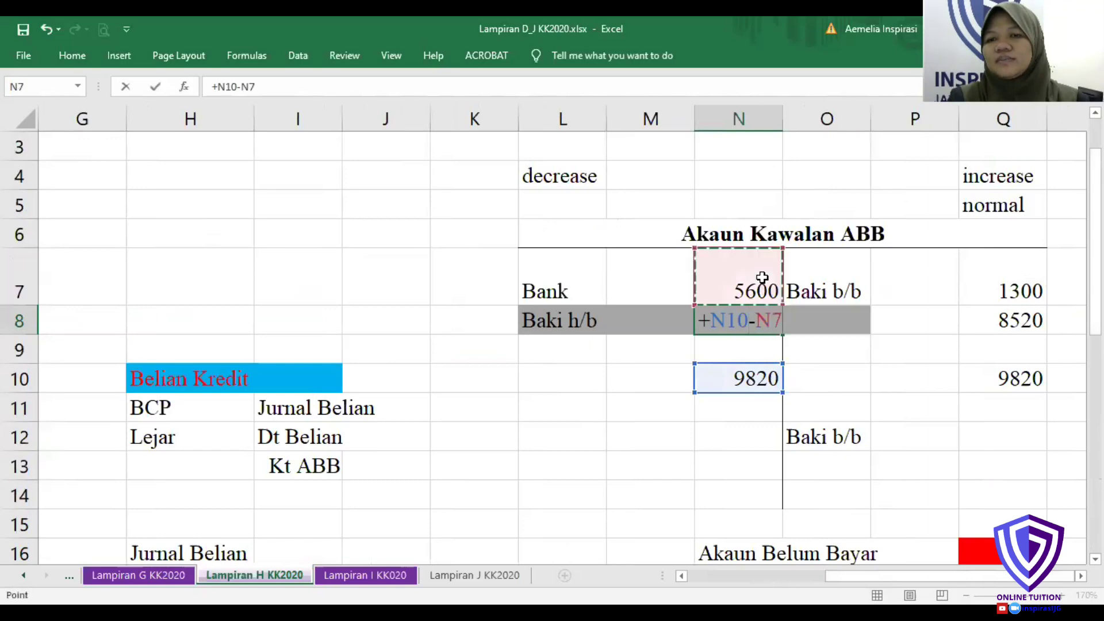
{"action": "key", "text": "Return"}
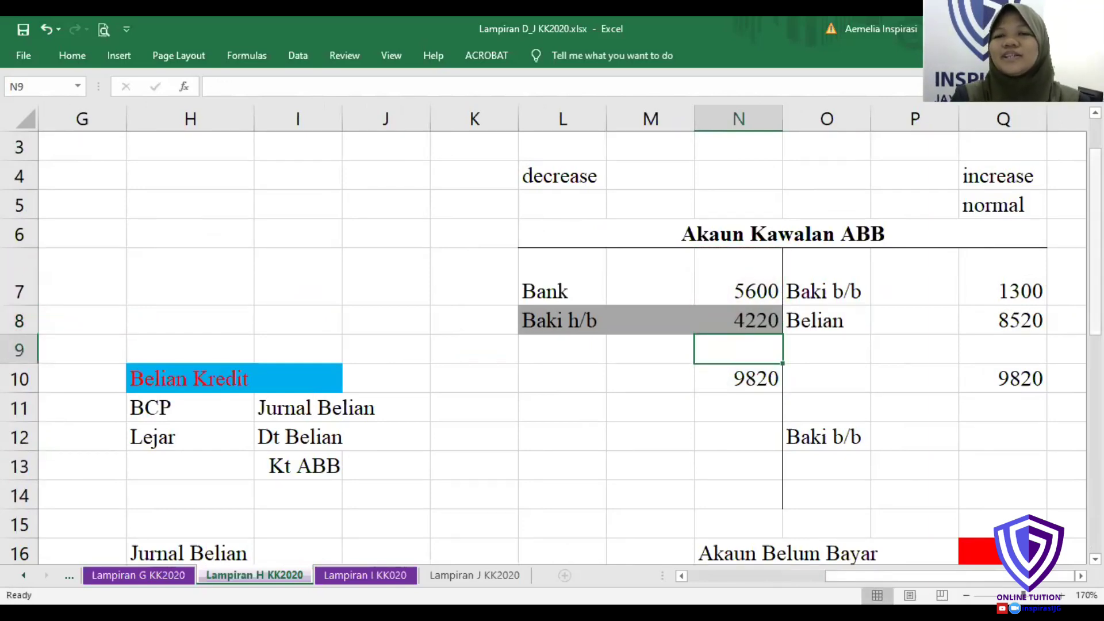
{"action": "scroll", "coordinate": [1031, 500], "scroll_direction": "down", "scroll_amount": 1}
{"action": "left_click", "coordinate": [1031, 496]}
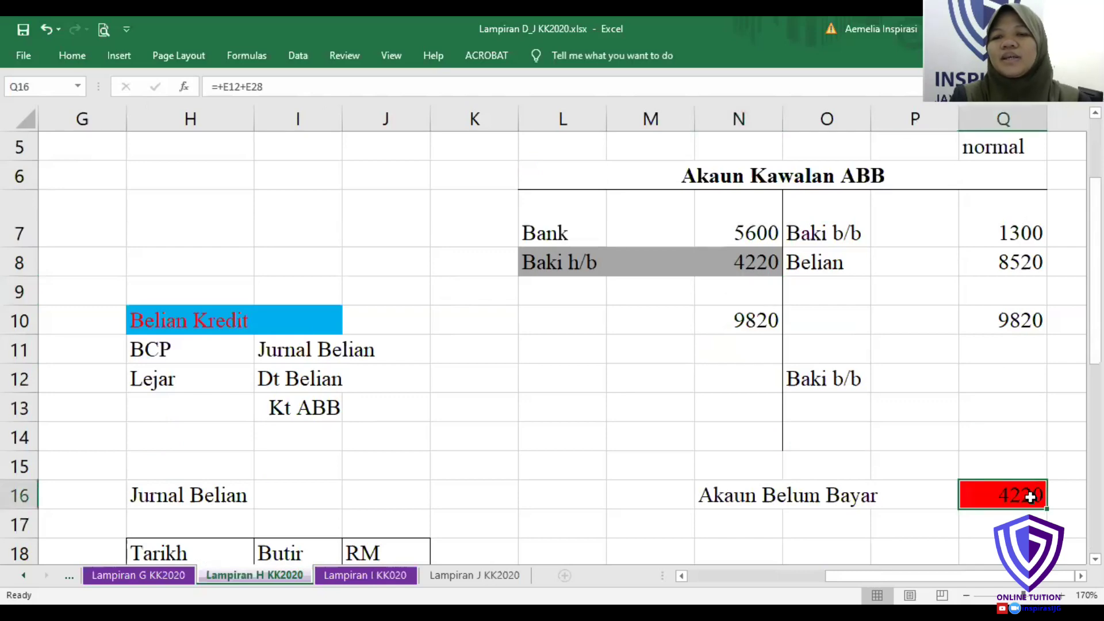